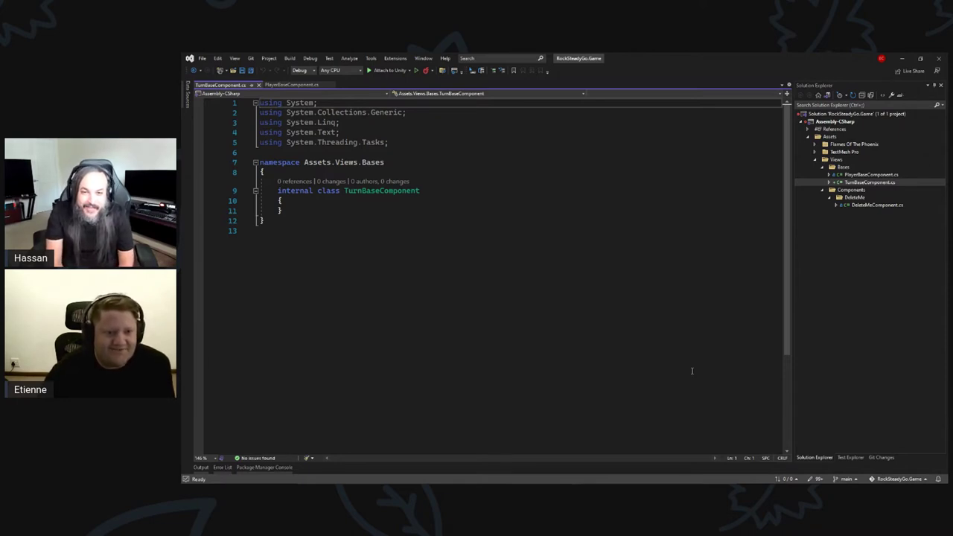
Change the TurnBaseComponent class from internal to public and insert a blank line above its declaration.
left_click(494, 201)
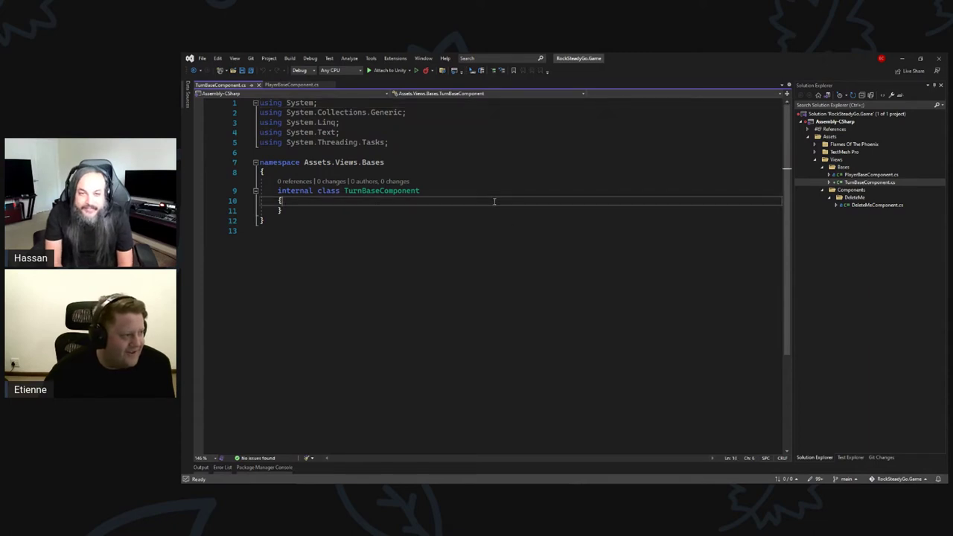
left_click(511, 162)
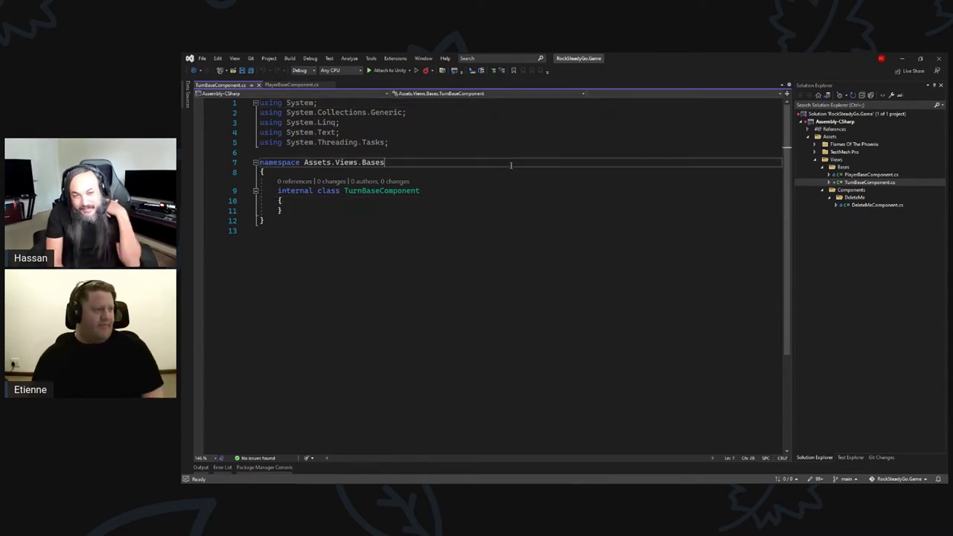
double_click(298, 192)
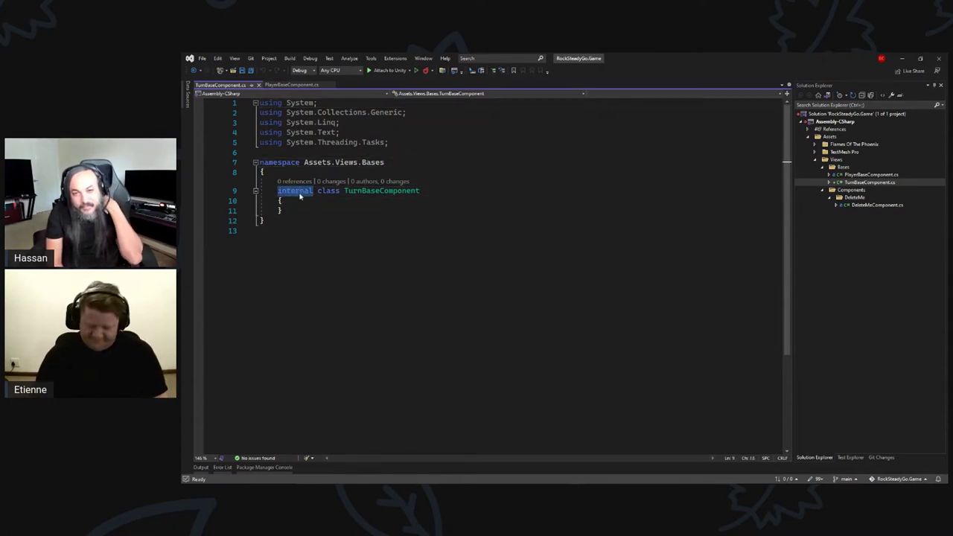
type("public")
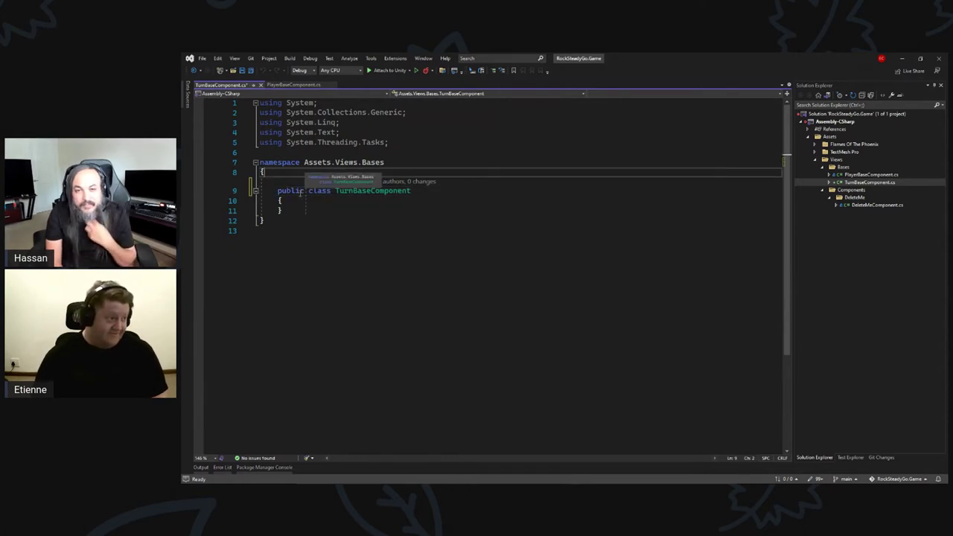
key("Return")
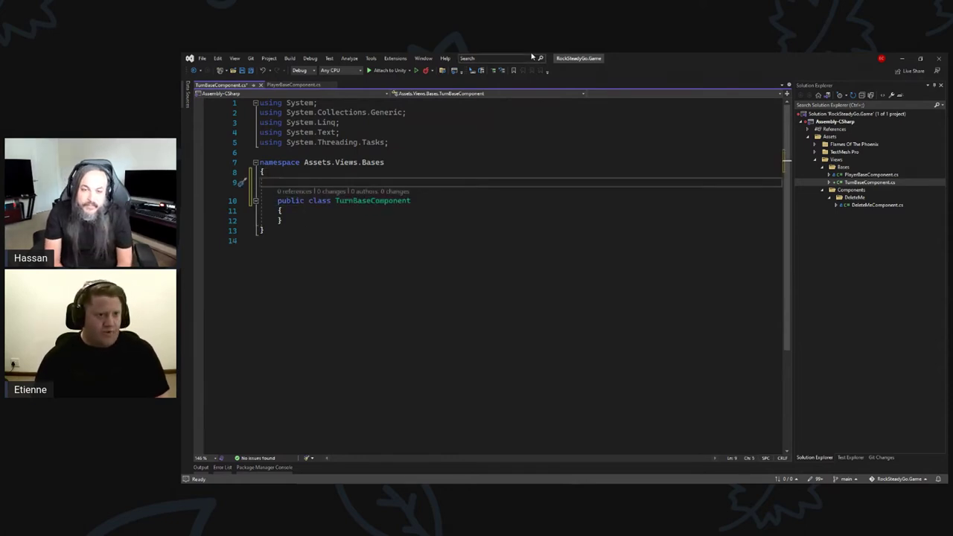
Switch to Unity and examine the Fire_Frost_BigFire object's particle system, toggling the object inactive and active again.
left_click(919, 58)
left_click(906, 56)
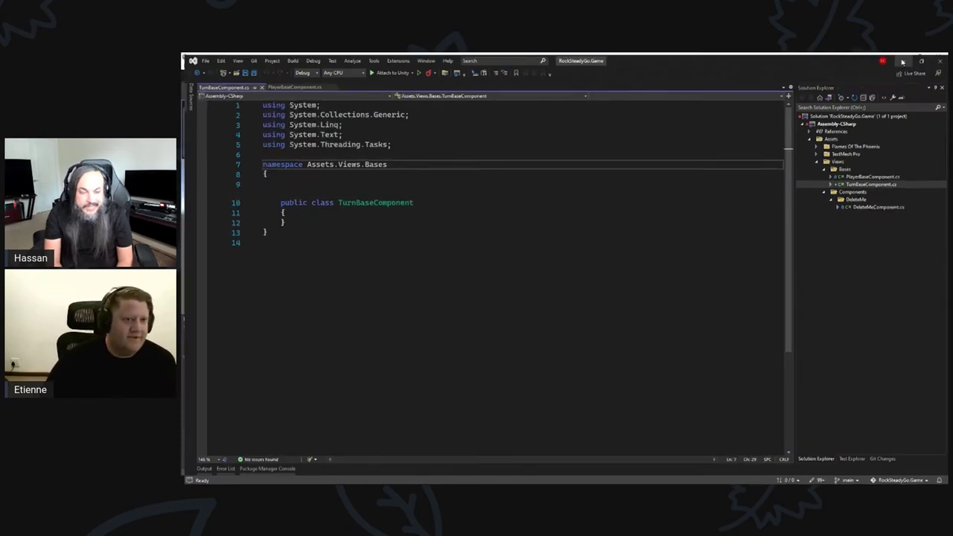
key("alt+Tab")
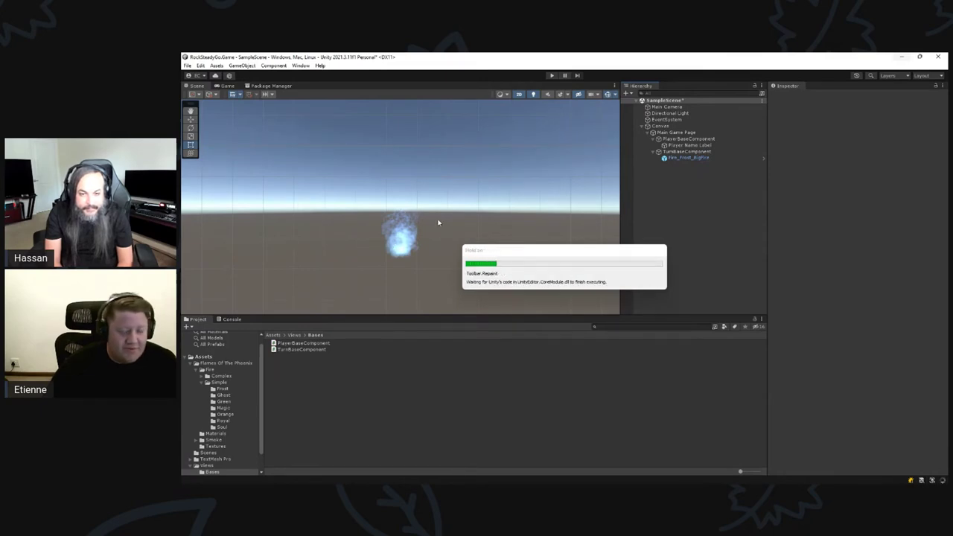
left_click(679, 158)
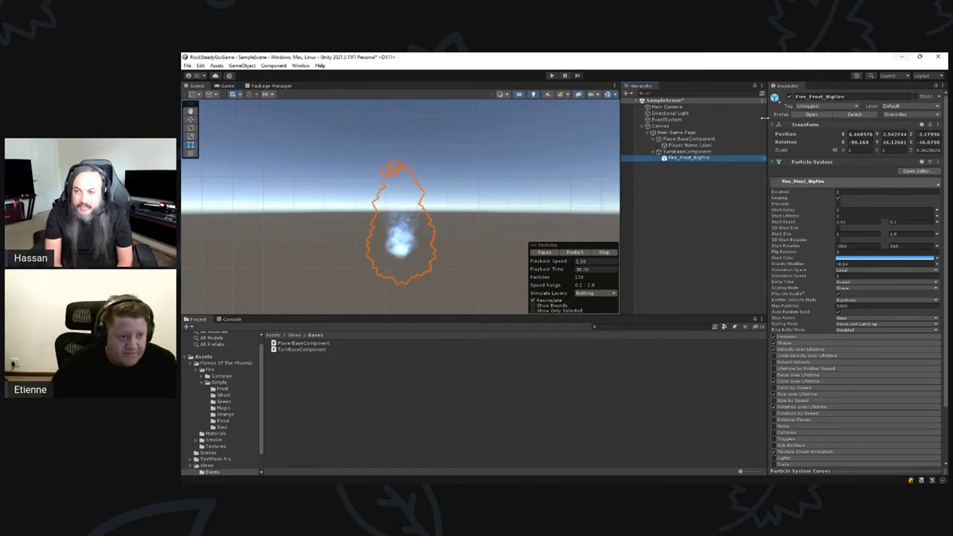
left_click(790, 97)
left_click(790, 97)
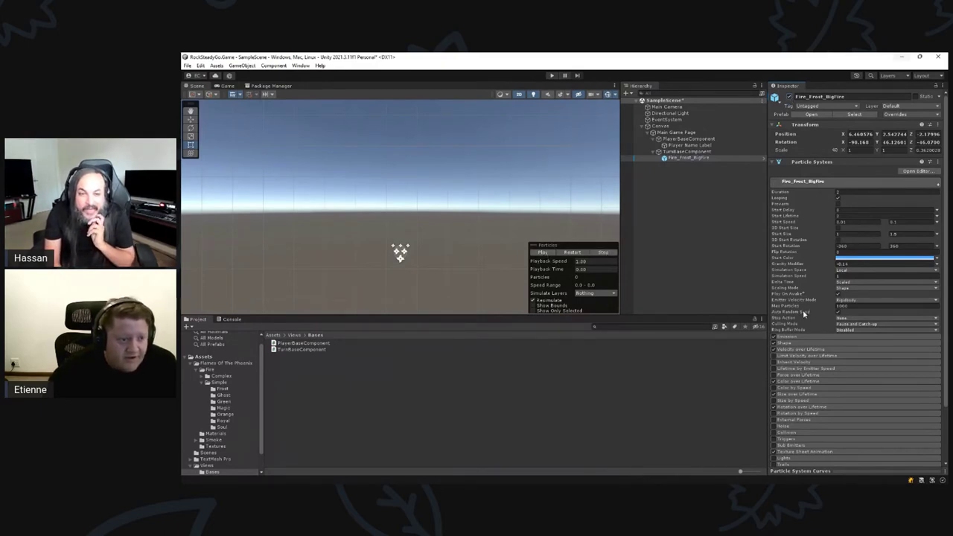
left_click(686, 167)
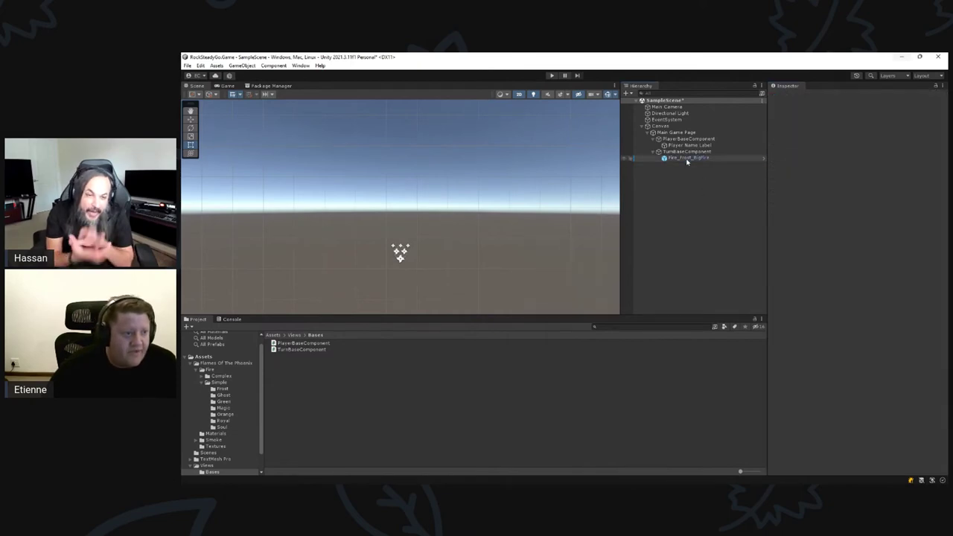
left_click(686, 159)
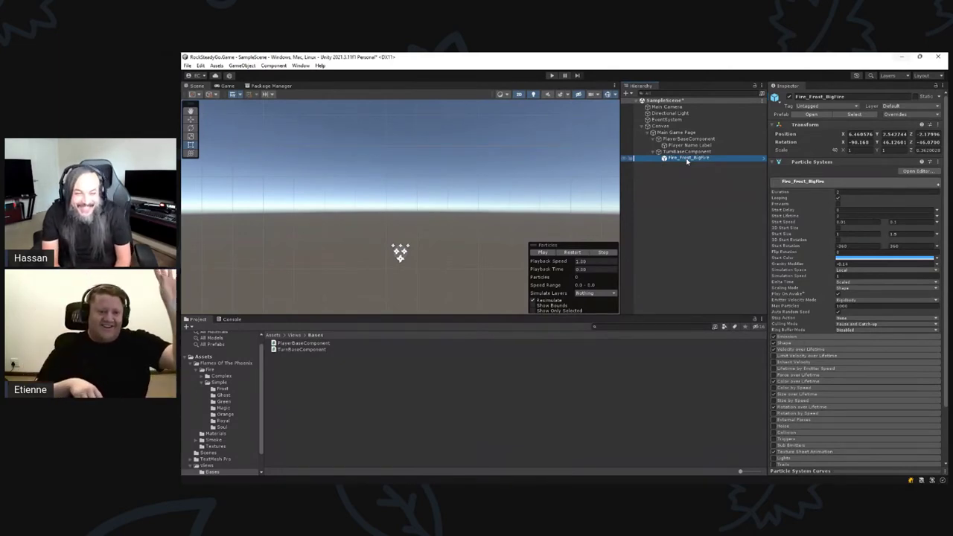
left_click(680, 193)
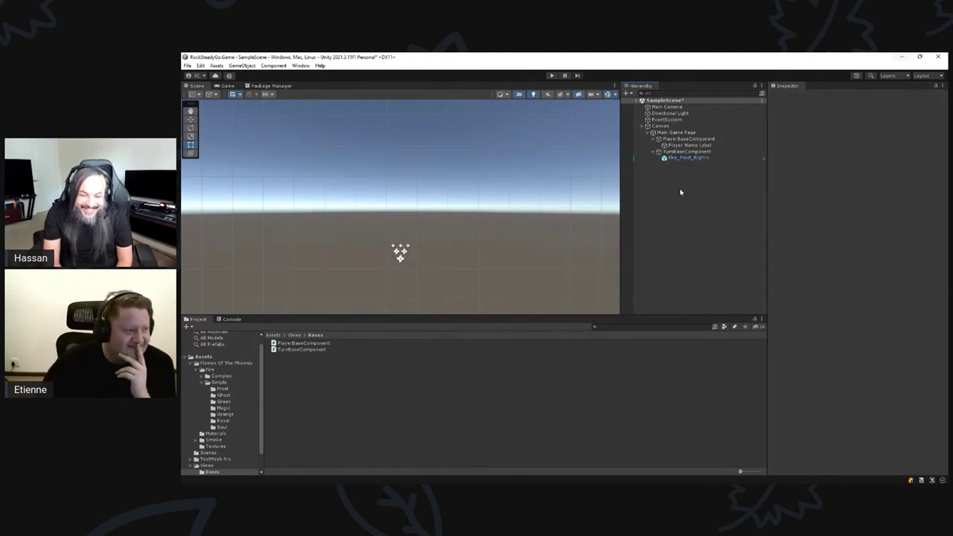
Open the TurnBaseComponent script in Visual Studio and add an empty line inside the class body.
left_click(303, 350)
double_click(303, 350)
left_click(486, 182)
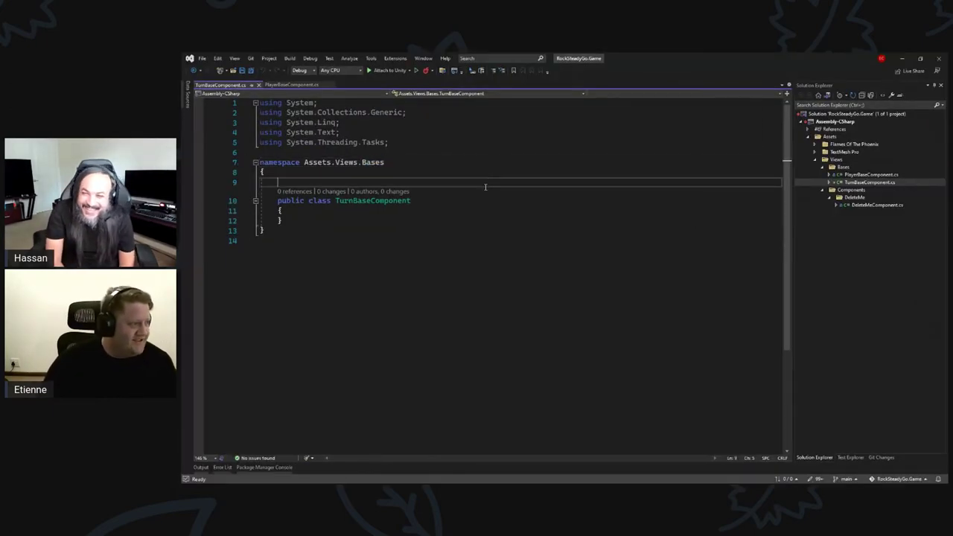
left_click(489, 174)
left_click(488, 200)
left_click(490, 182)
left_click(490, 210)
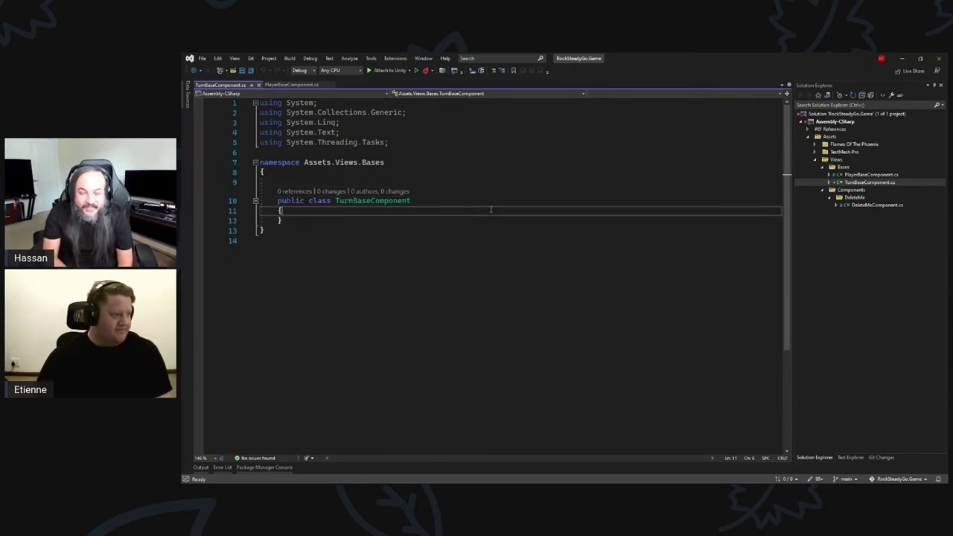
key("Return")
Write a [RequiredComponent] attribute on the blank line above the TurnBaseComponent class.
key("Up")
key("Up")
key("Up")
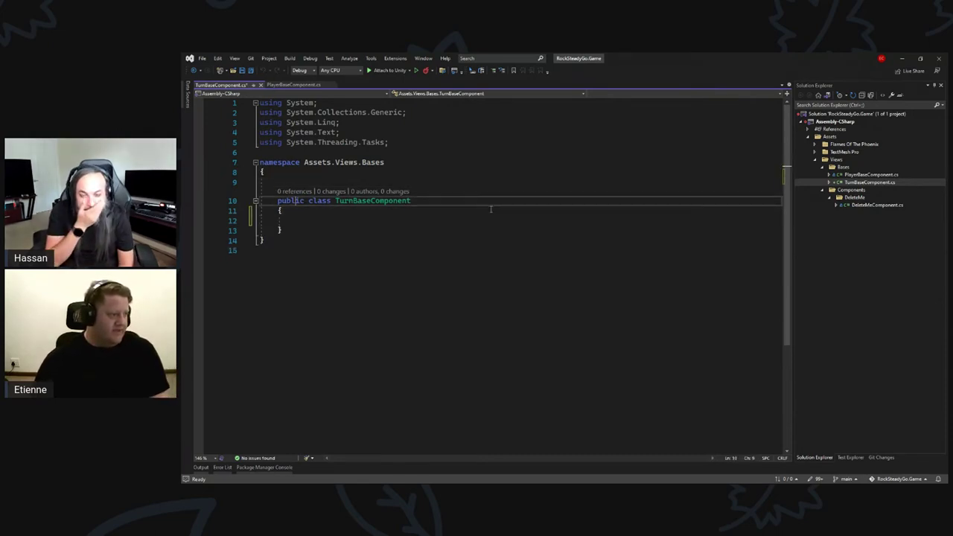
type("[Requi")
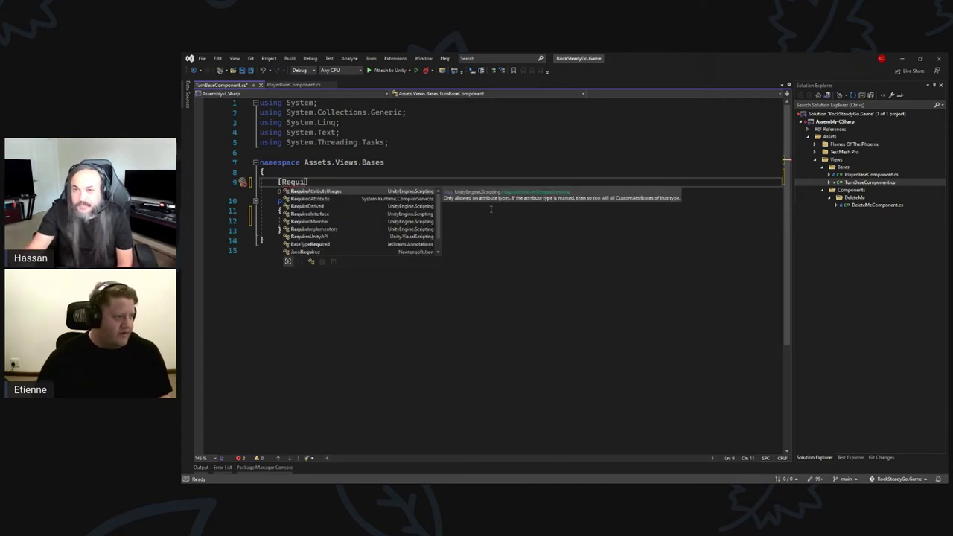
type("red")
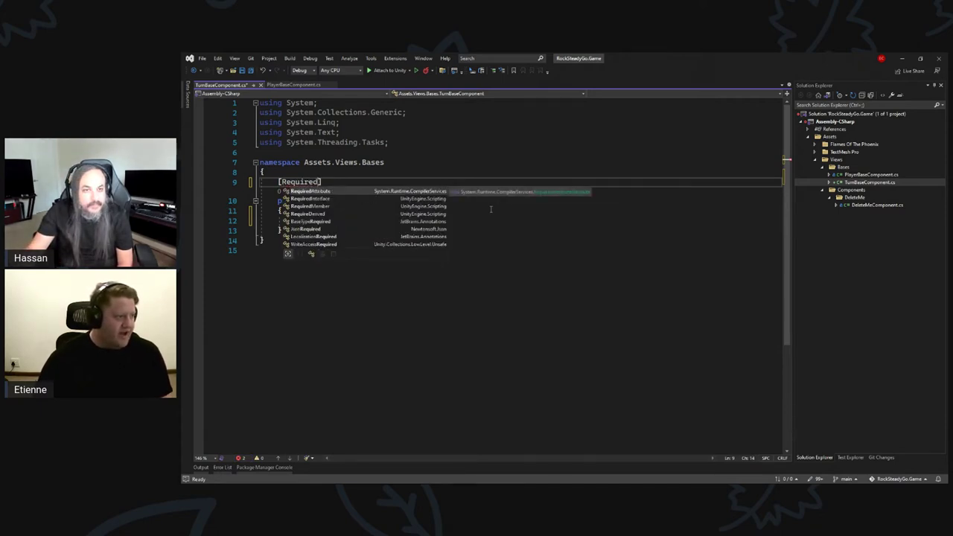
key("Down")
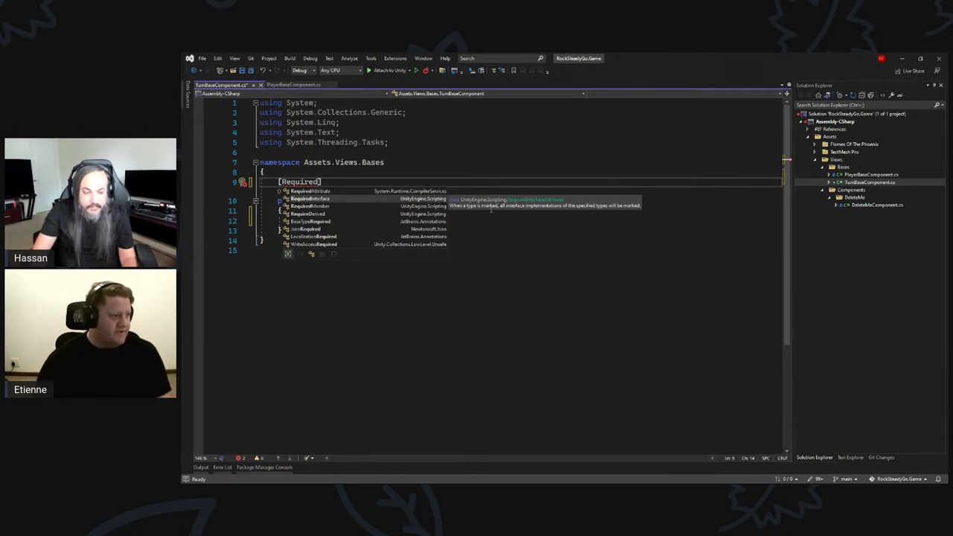
type("Gam")
key("BackSpace")
key("BackSpace")
key("BackSpace")
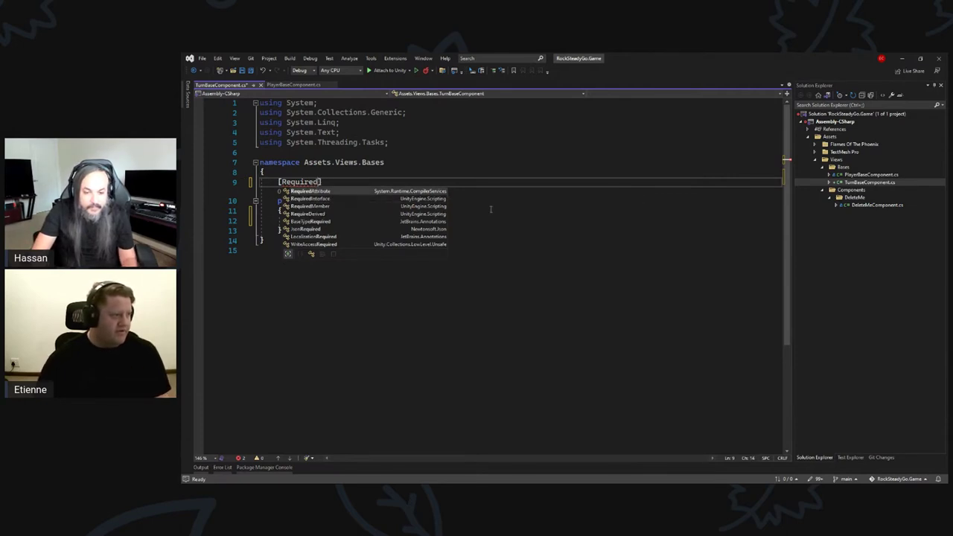
type("Compoe")
key("BackSpace")
type("nent")
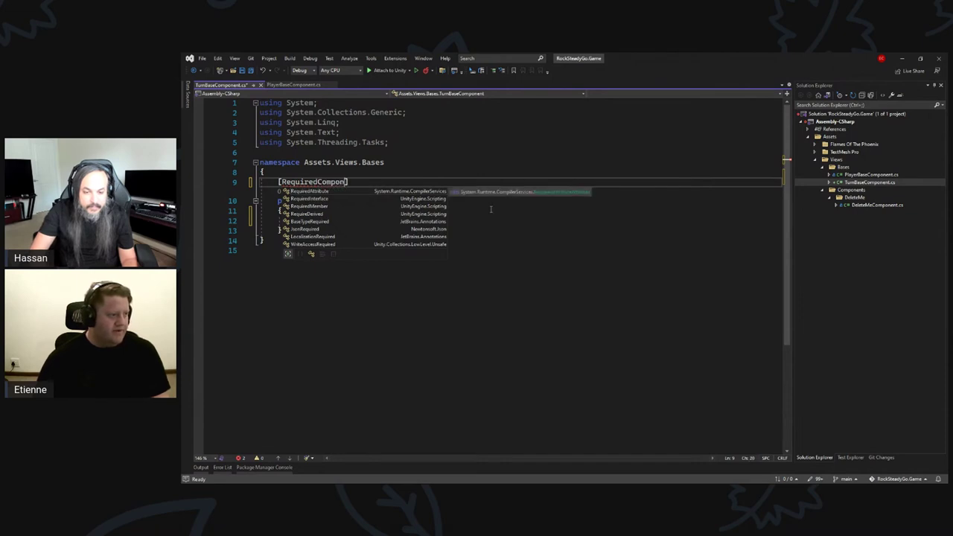
Apply the suggested fix that changes the attribute to RequireComponent and adds the UnityEngine using directive.
key("Escape")
key("ctrl+period")
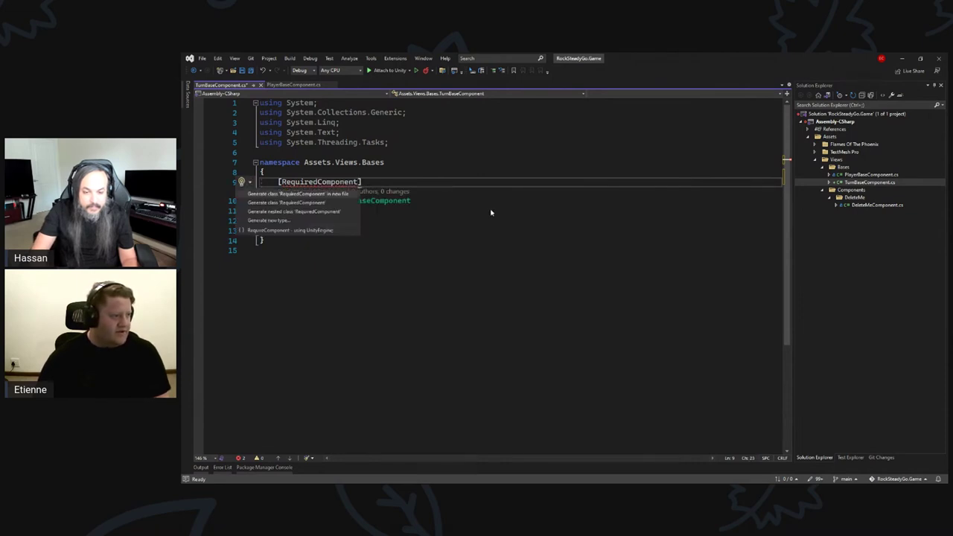
left_click(277, 231)
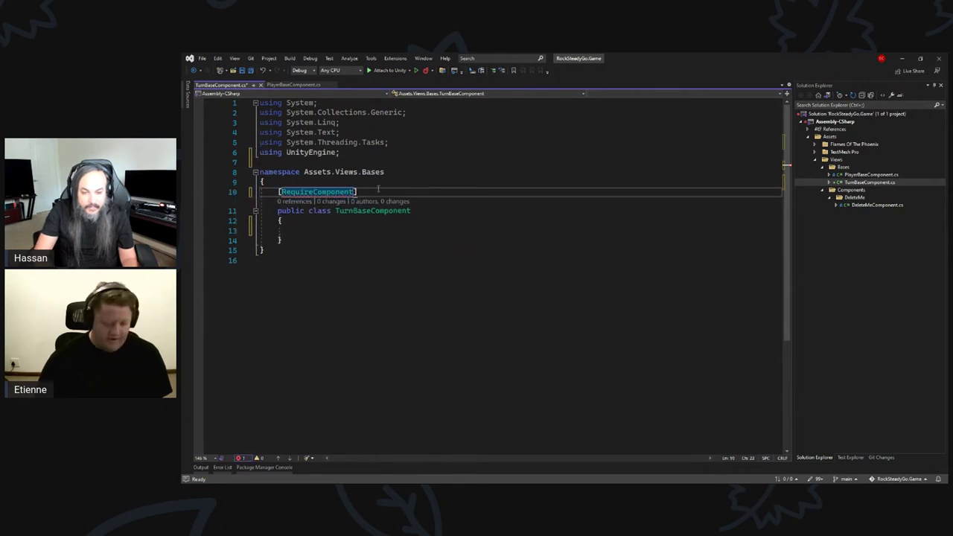
Give the RequireComponent attribute the argument typeof(ParticleSystem), checking the component name on Fire_Frost_BigFire in Unity.
type("(")
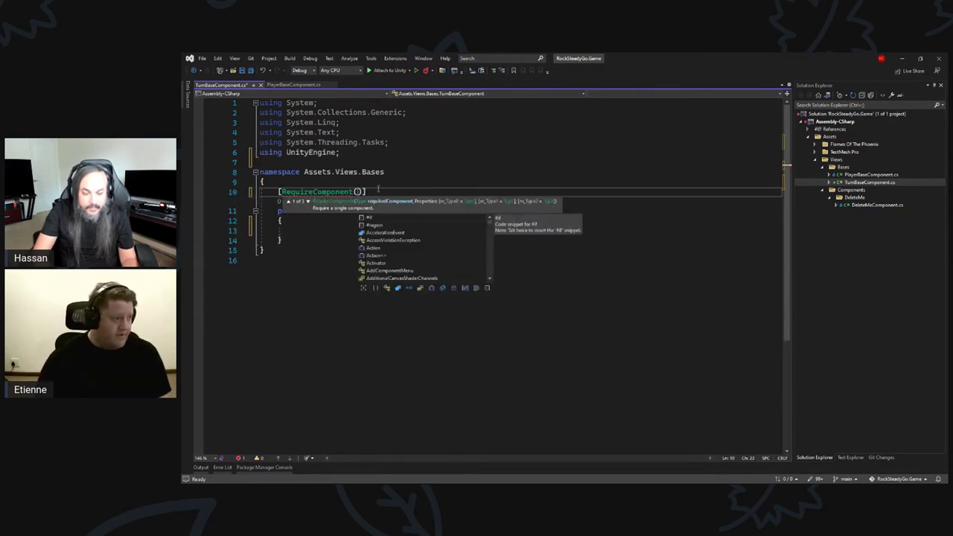
type("typeof")
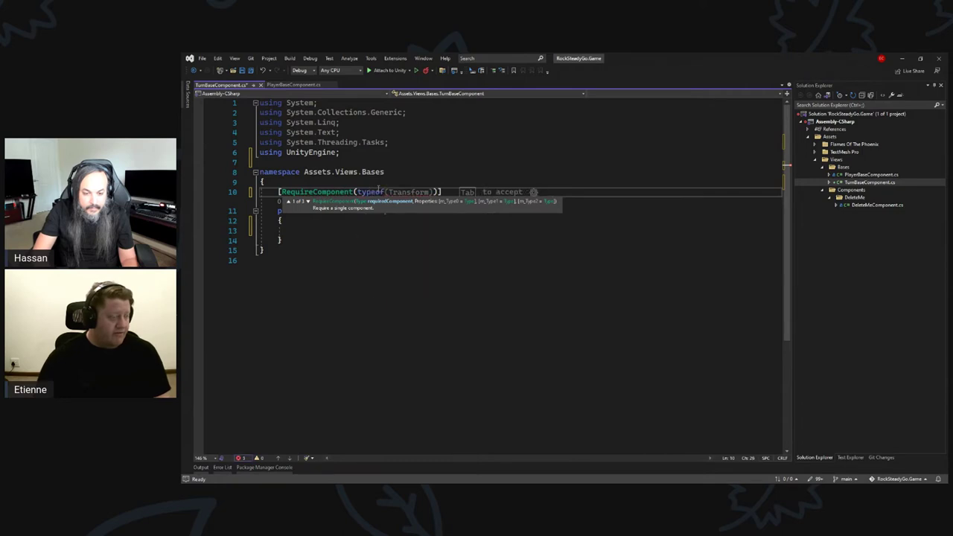
type("(Par")
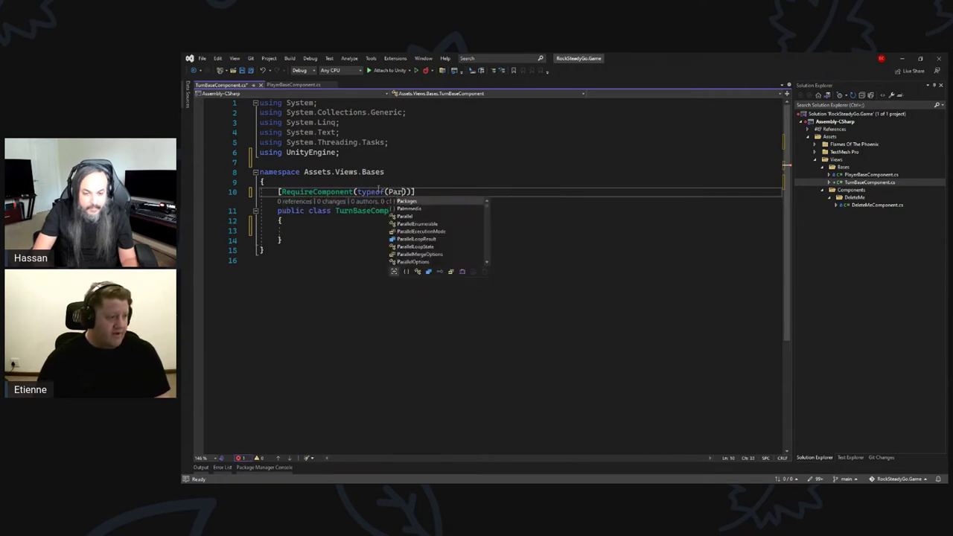
type("ti")
key("alt+Tab")
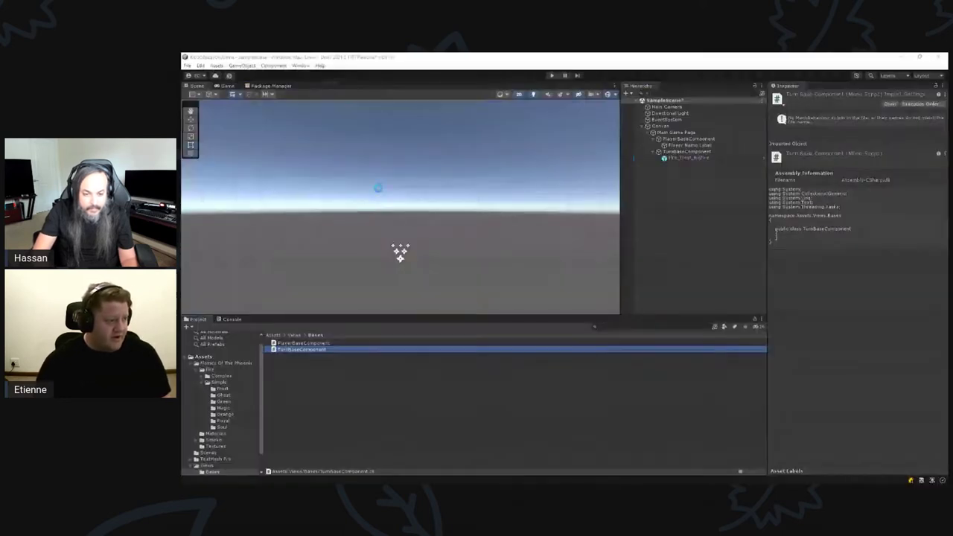
left_click(687, 152)
left_click(688, 158)
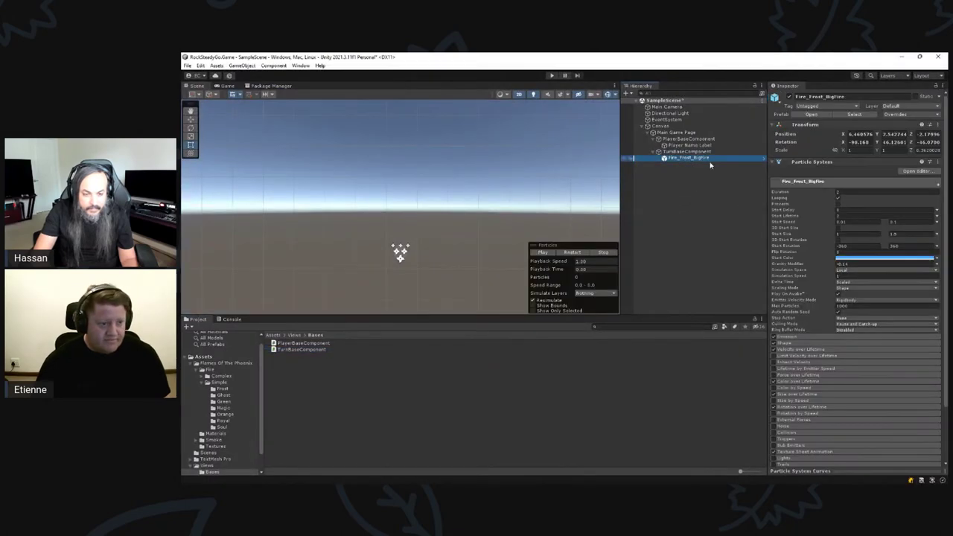
key("alt+Tab")
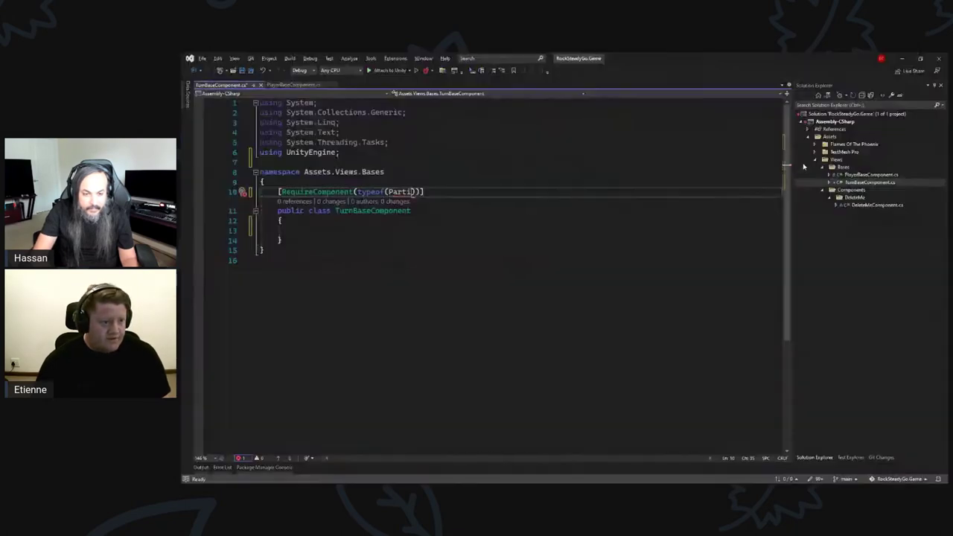
type("cleSyt")
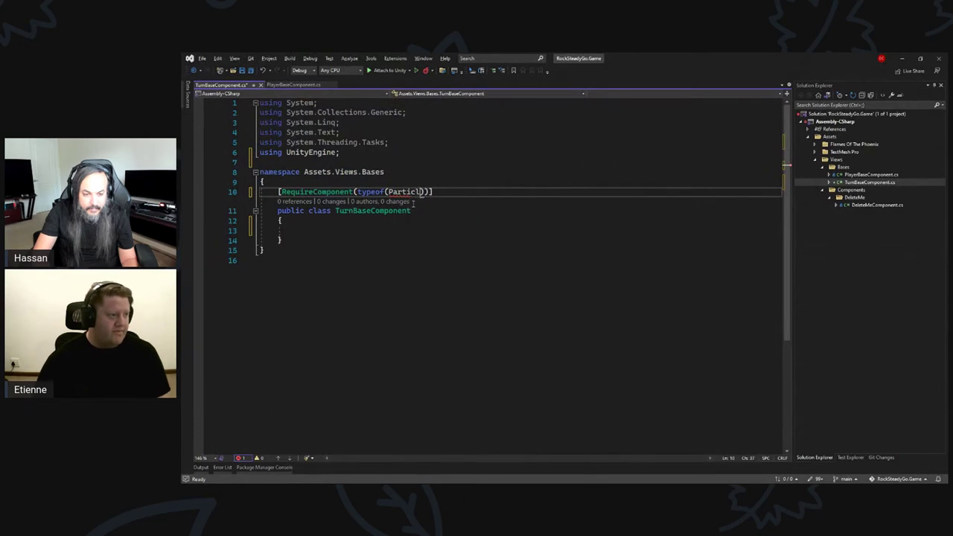
key("BackSpace")
type("stem")
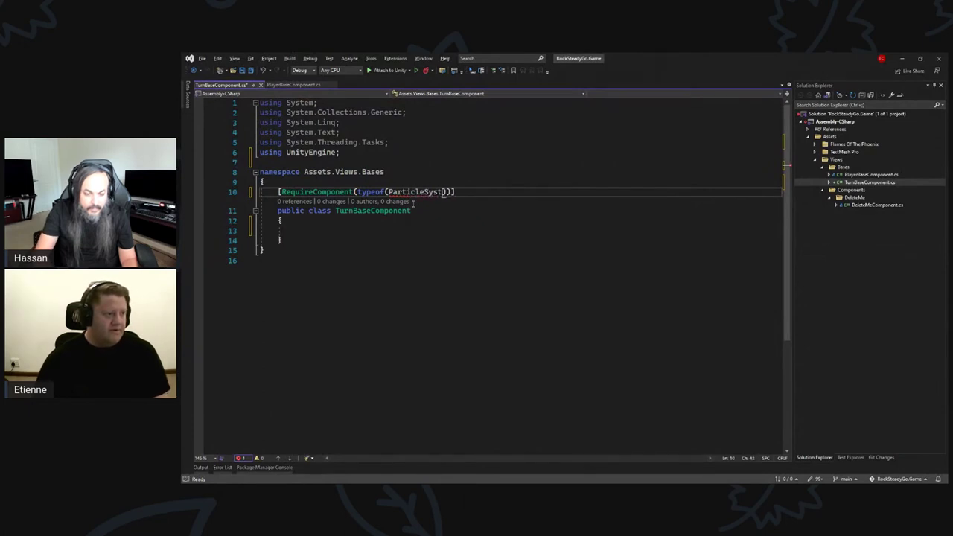
Declare a private ParticleSystem field named particleSystem on the empty line inside the TurnBaseComponent class.
left_click(382, 244)
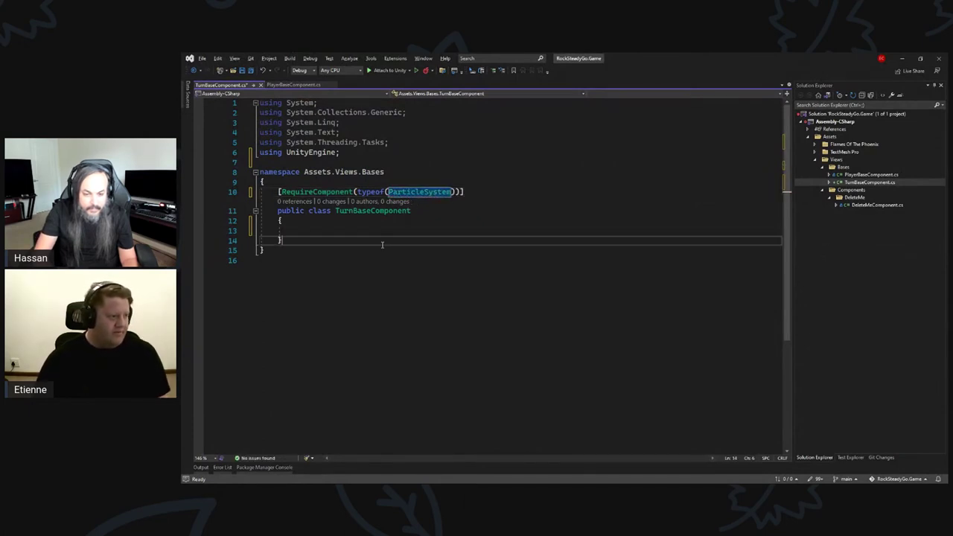
left_click(397, 225)
left_click(400, 233)
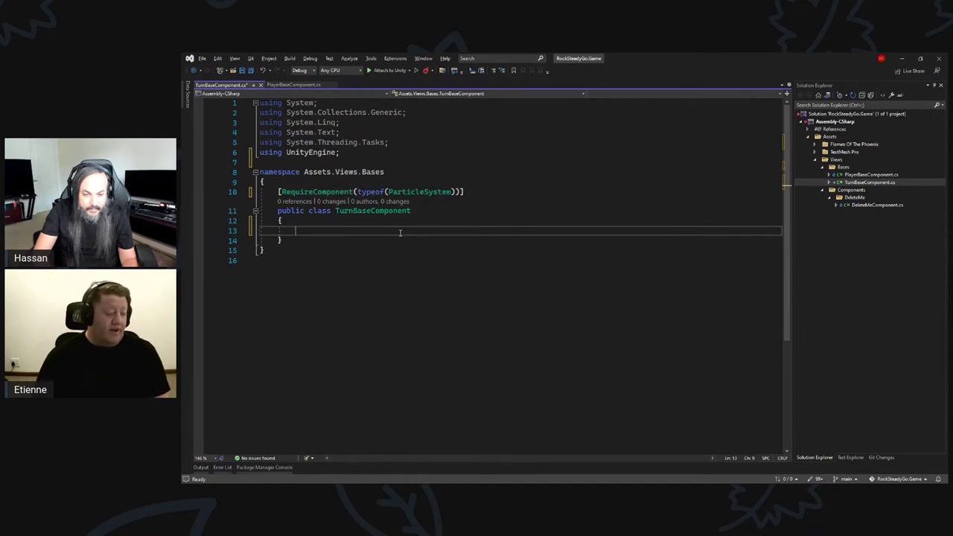
type("P")
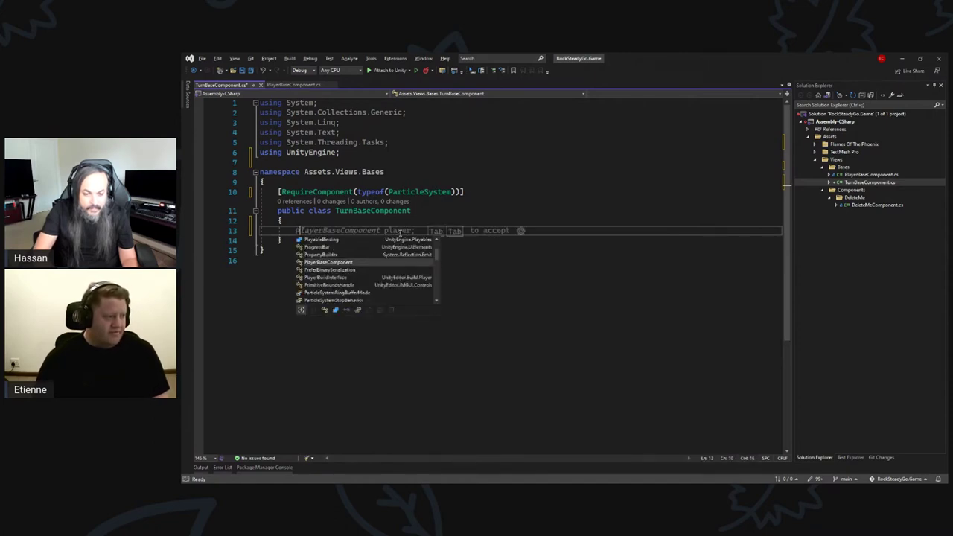
type("rivate")
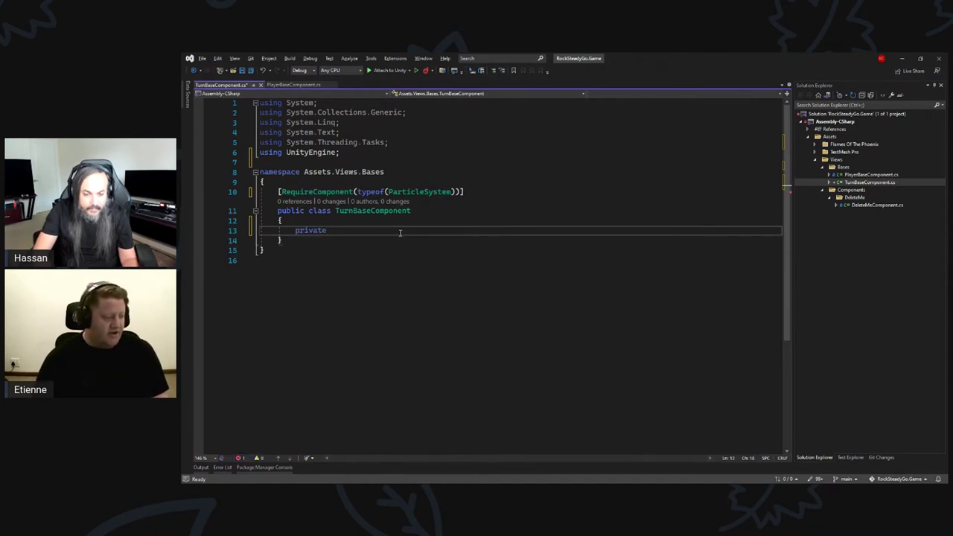
type(" Par")
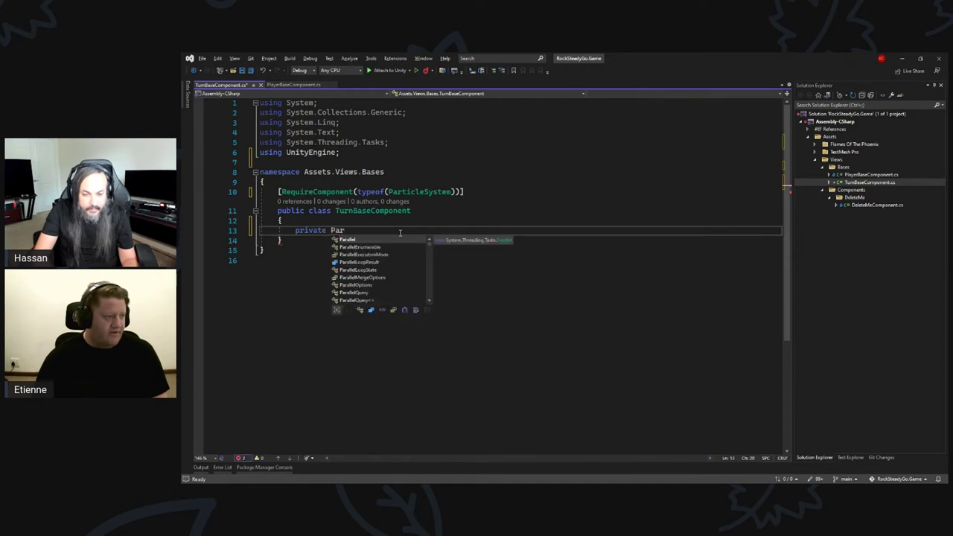
type("ticleSsy")
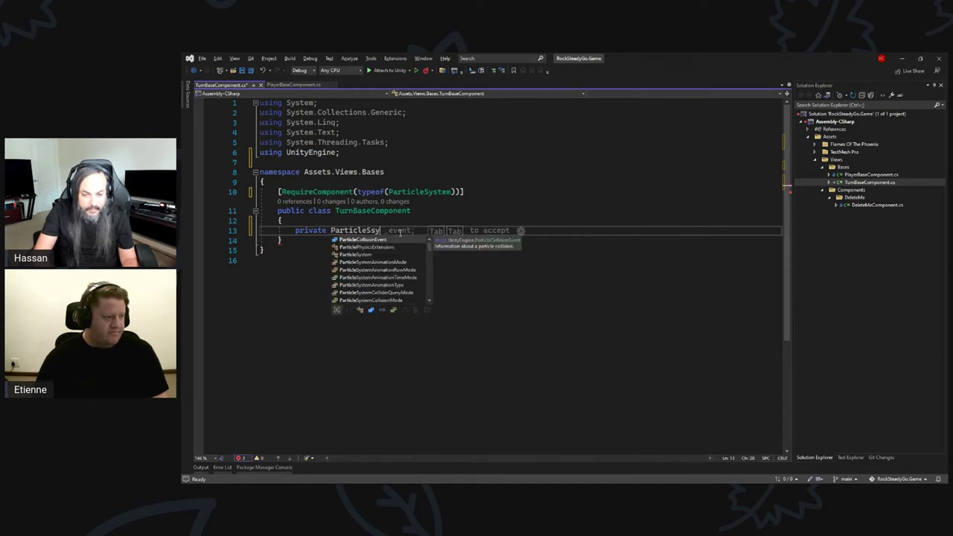
key("Tab")
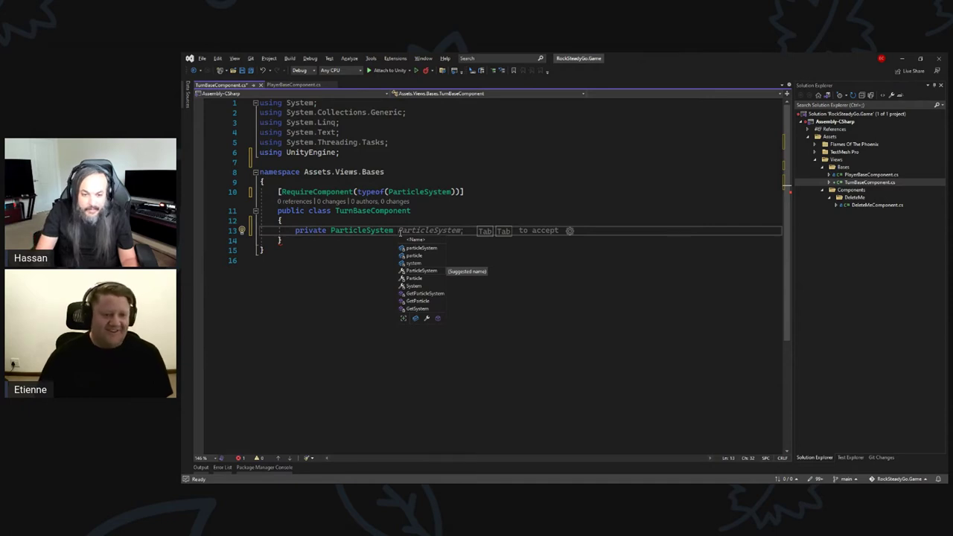
type("par")
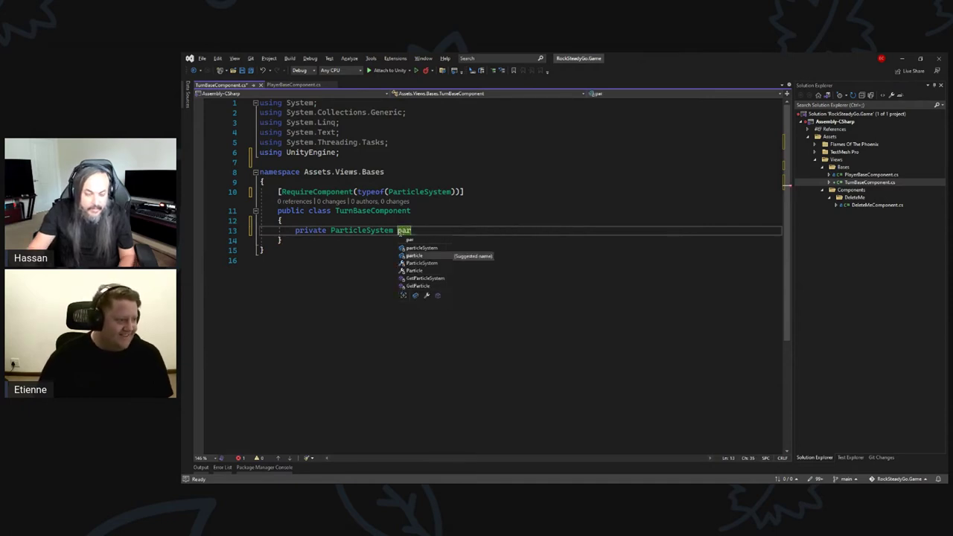
key("Up")
key("Tab")
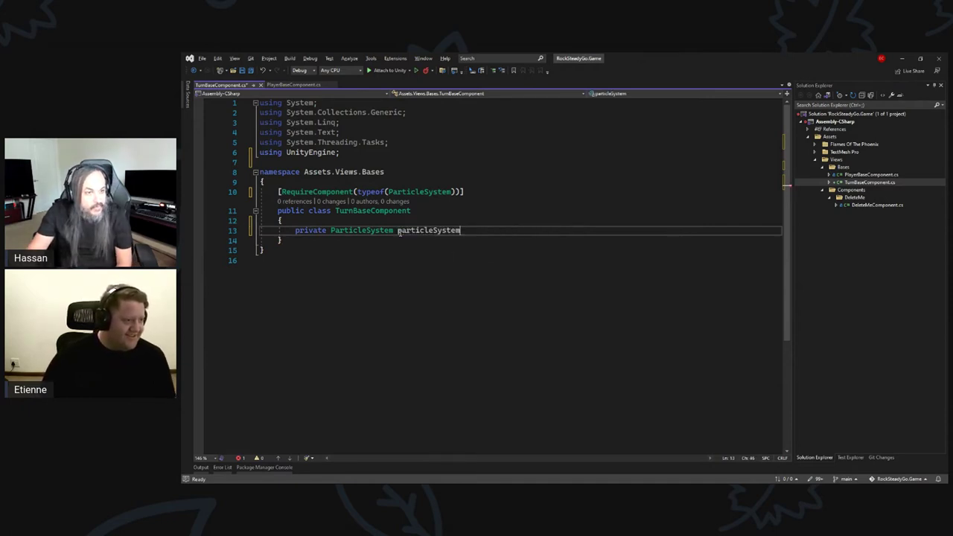
type(";")
Add two empty public void methods, On() and Off(), below the particleSystem field.
key("Return")
key("Return")
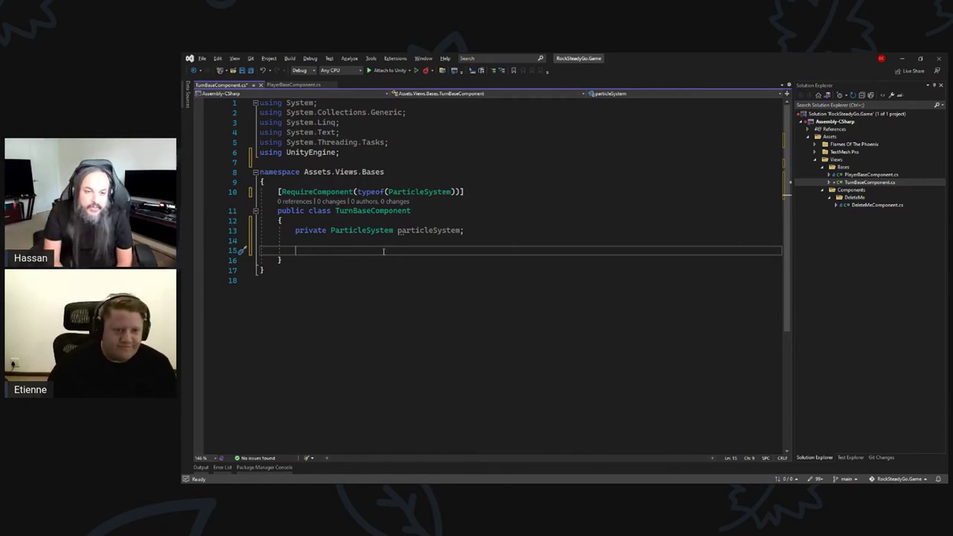
type("public ")
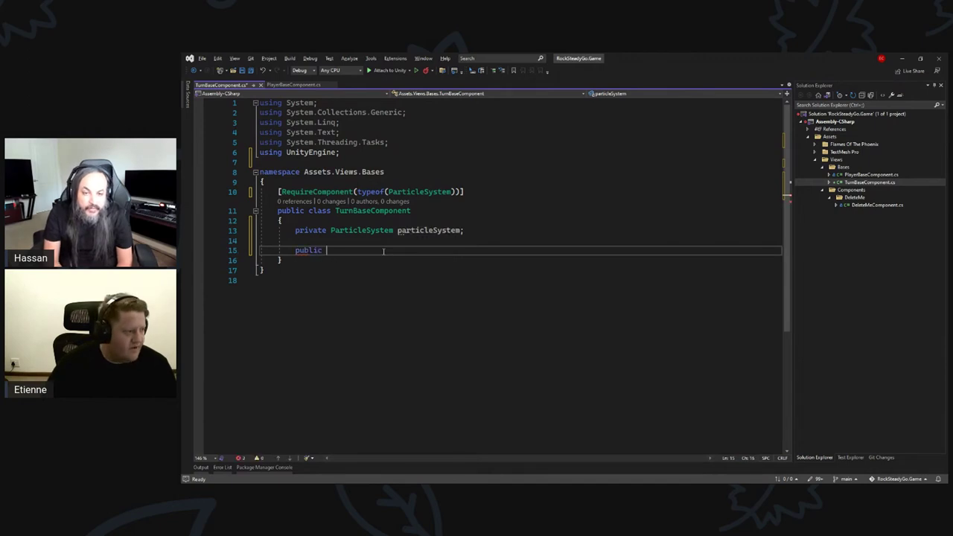
type("void On() {")
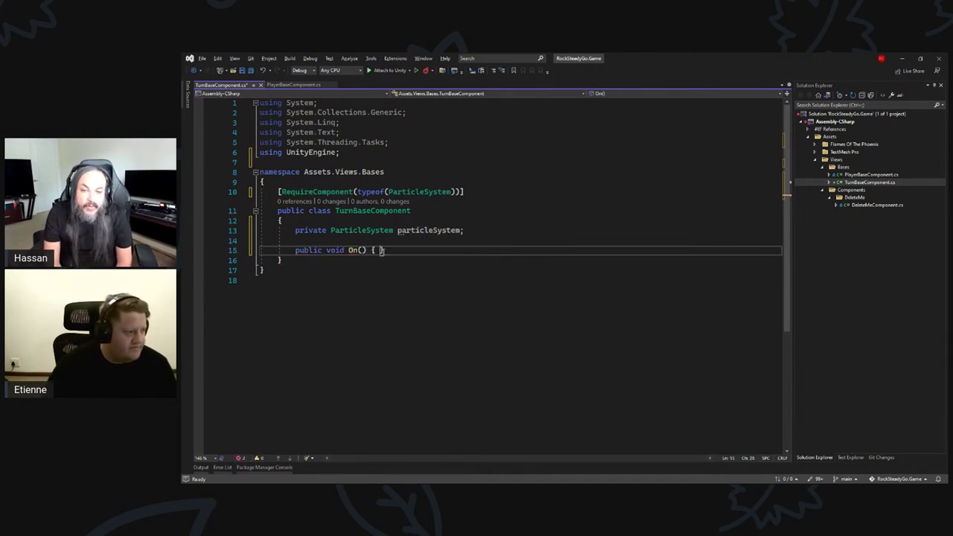
key("Return")
key("Down")
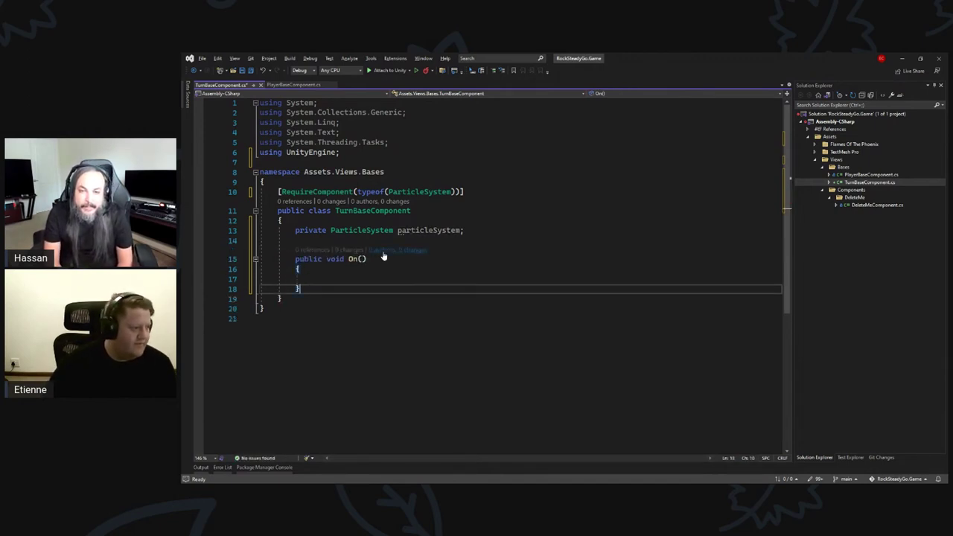
key("Return")
key("Return")
type("public void Off() {")
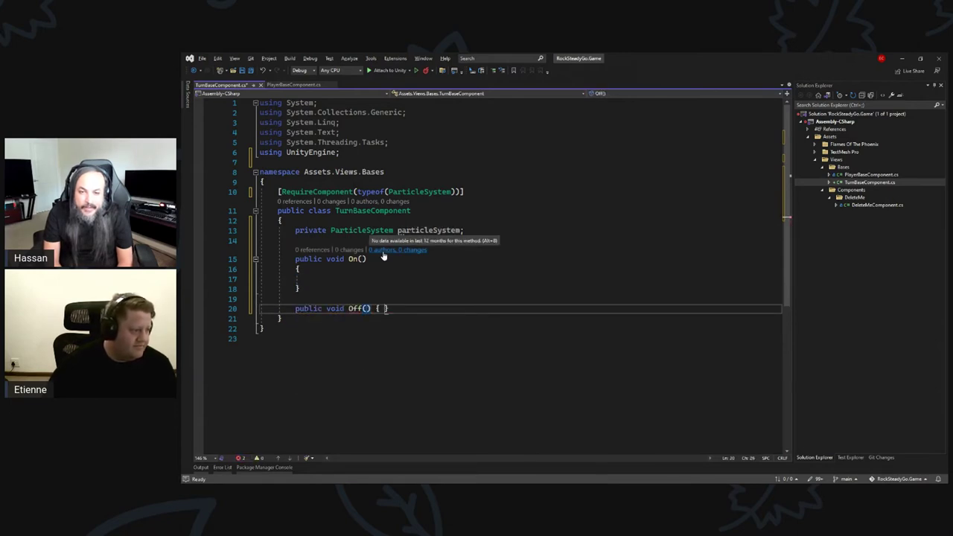
key("Return")
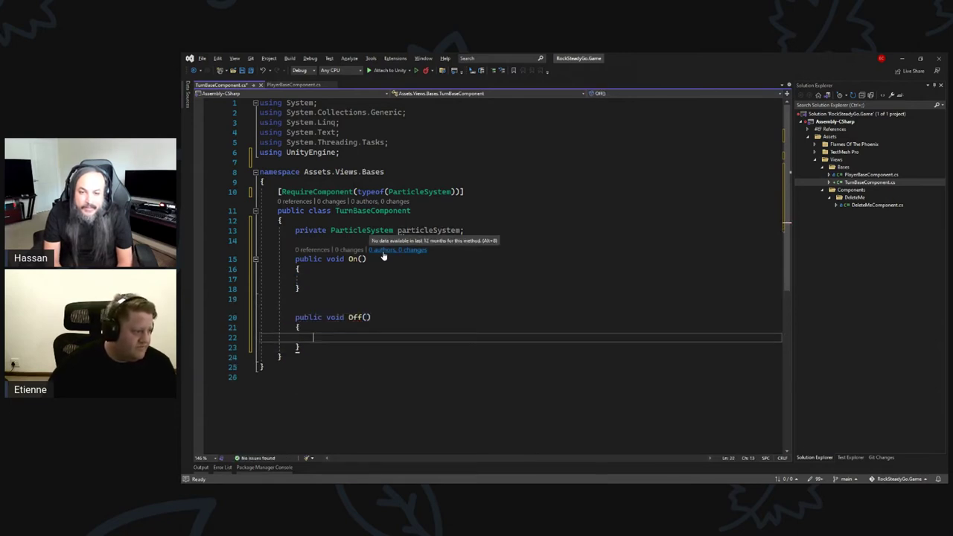
Insert an empty private void Start() method between the particleSystem field and the On() method.
key("Up")
key("Up")
key("Up")
key("Up")
key("Up")
key("Up")
key("Up")
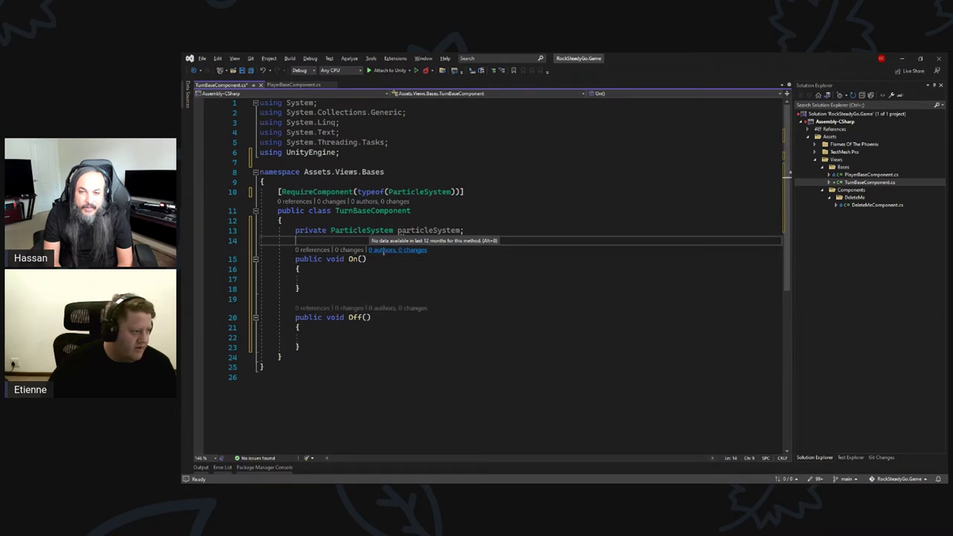
key("Up")
key("Return")
key("Return")
type("private ")
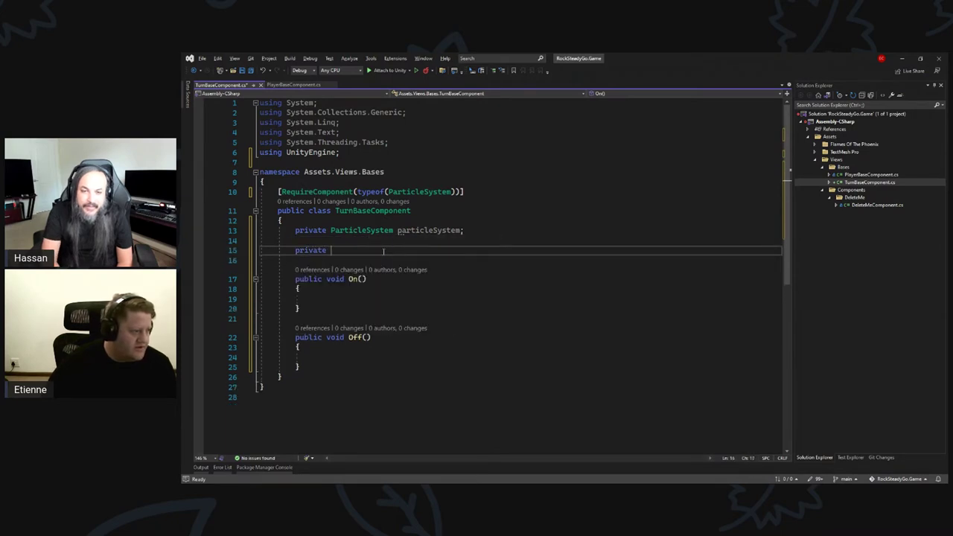
type("void st")
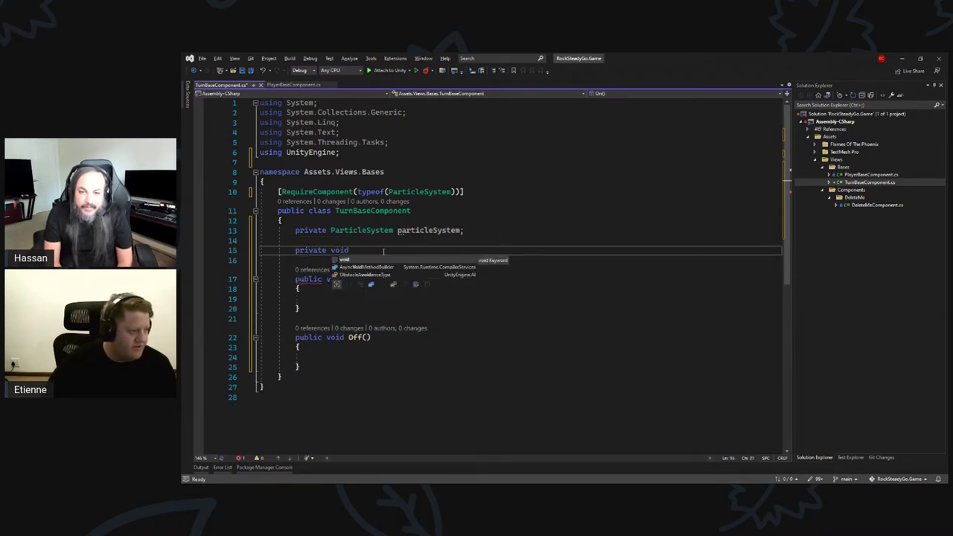
key("BackSpace")
key("BackSpace")
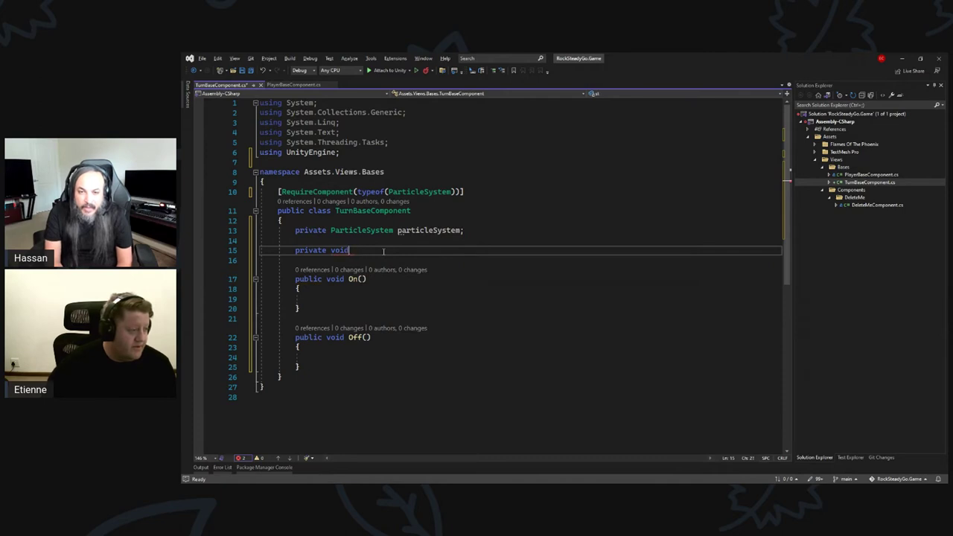
type("Start() {")
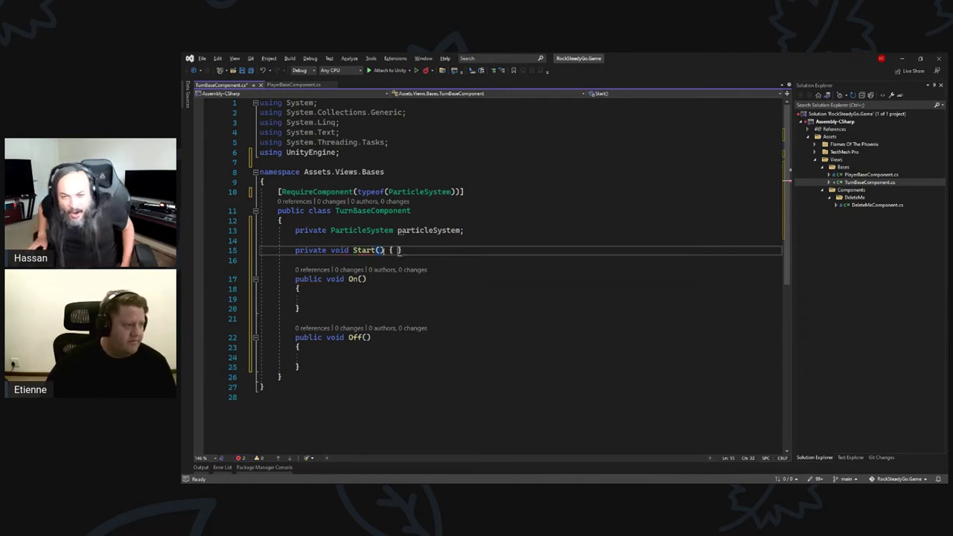
key("Return")
Rename the Start method as Awake.
left_click(380, 258)
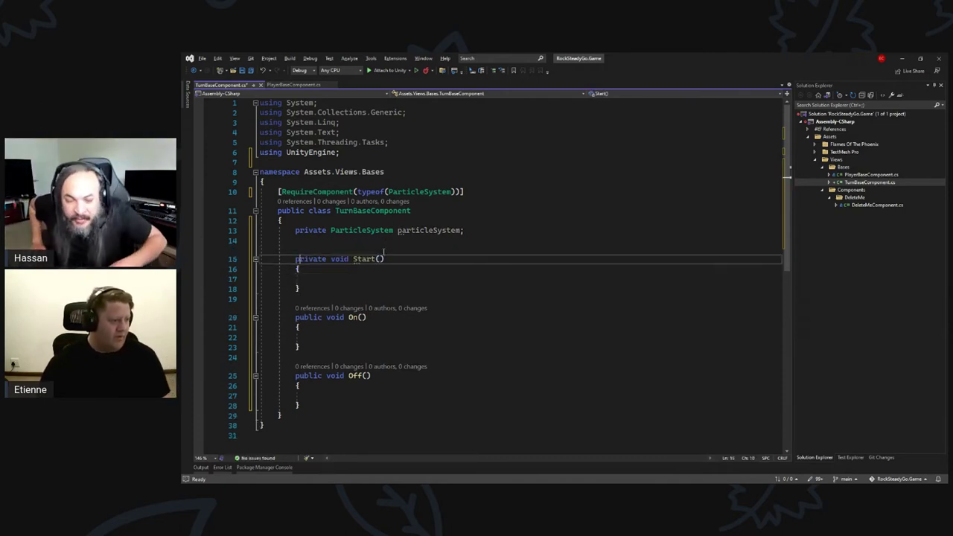
double_click(380, 258)
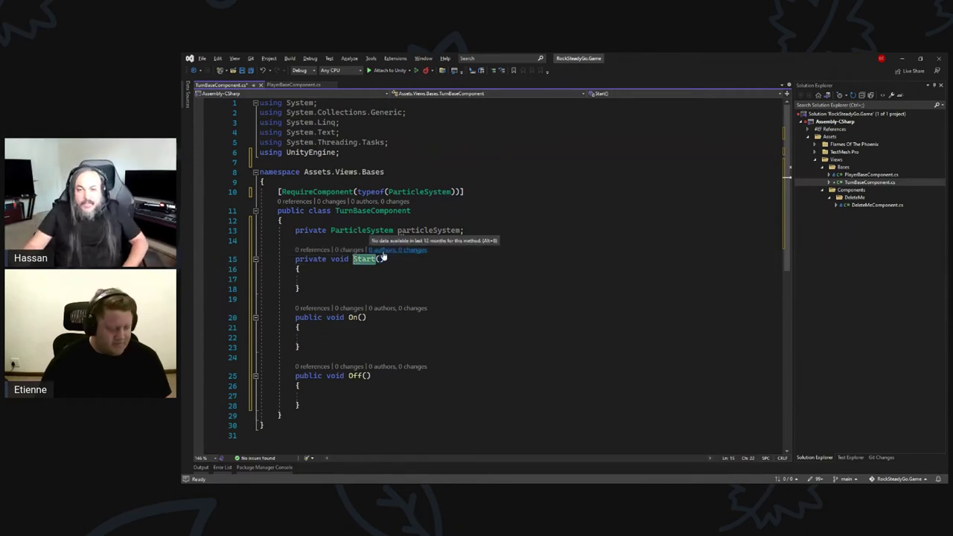
type("Awake")
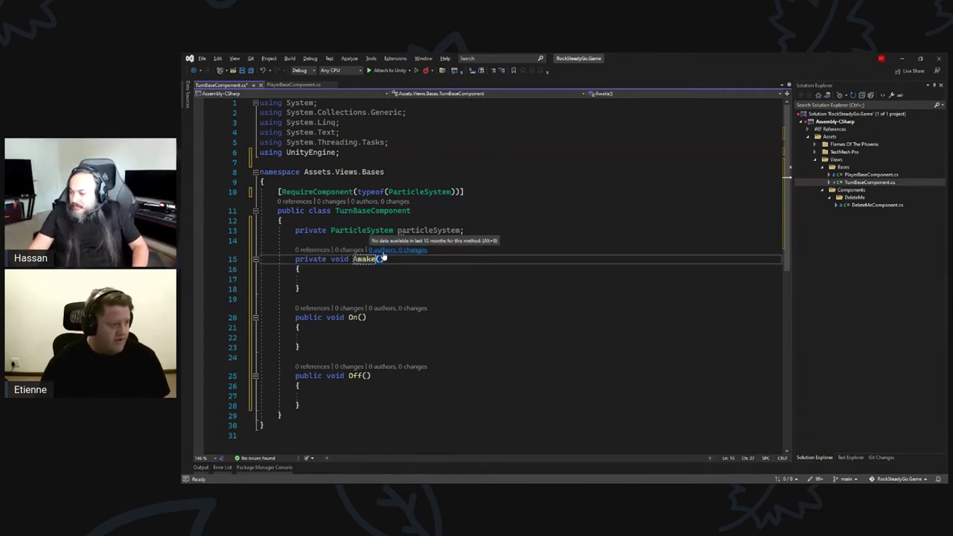
Begin the assignment particleSystem = GetComponent in the Awake body and look up the suggested fixes for GetComponent.
key("Down")
key("Down")
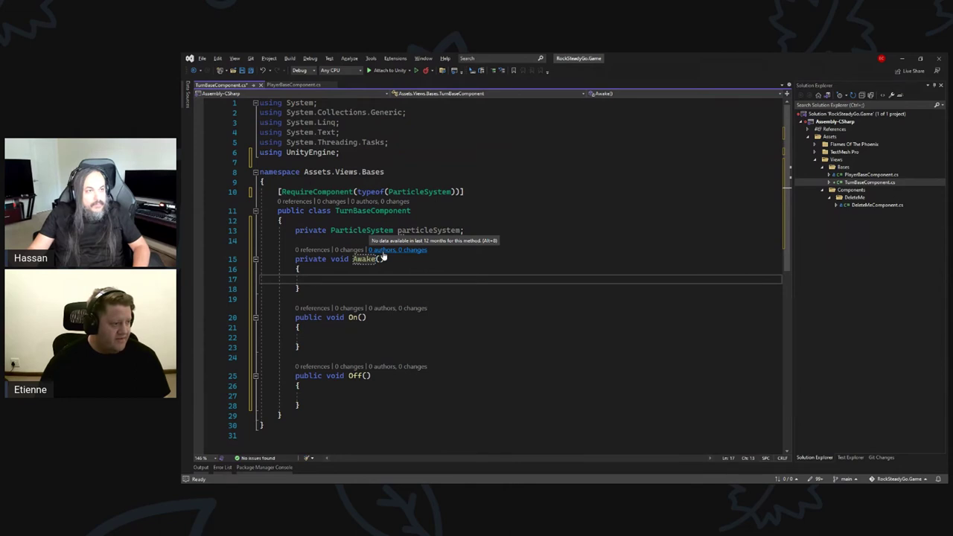
type("particleSystem =")
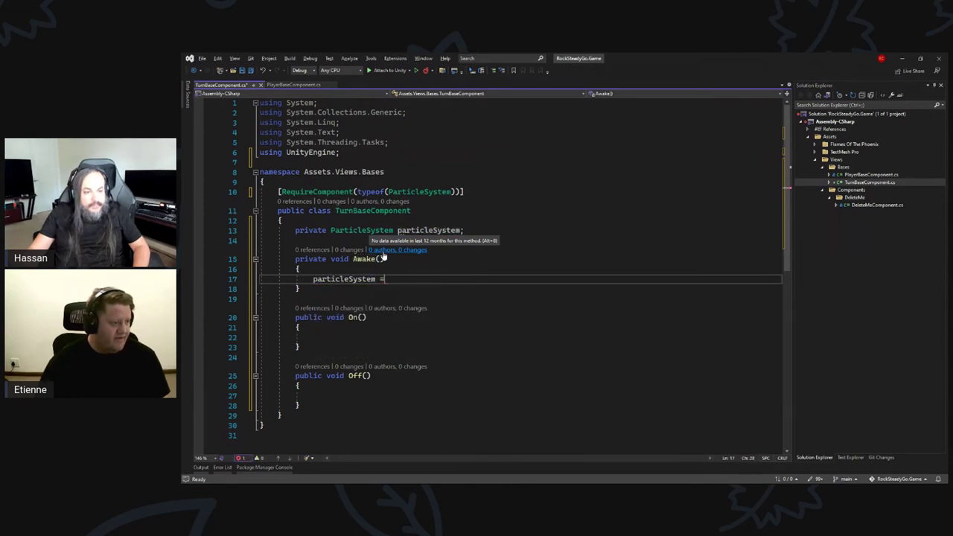
type(" GetCom")
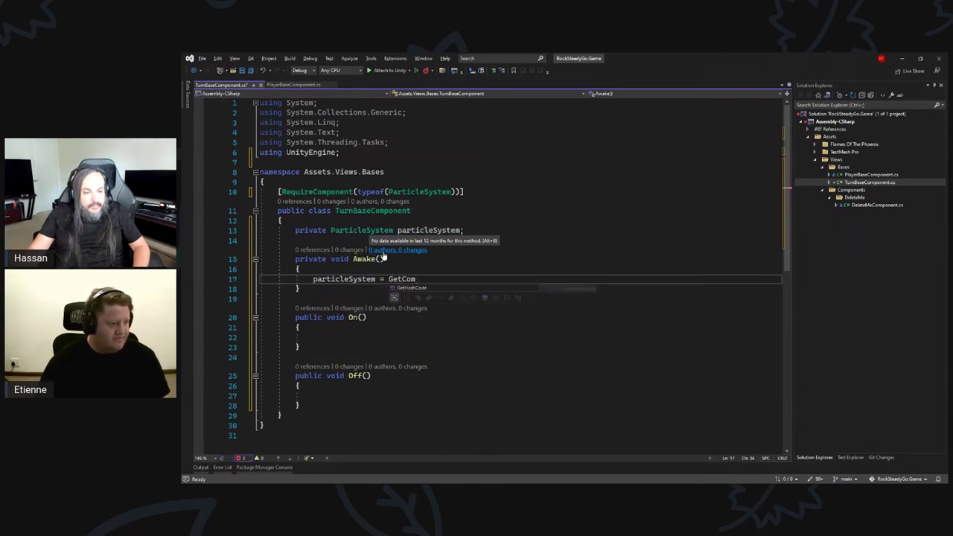
type("nent")
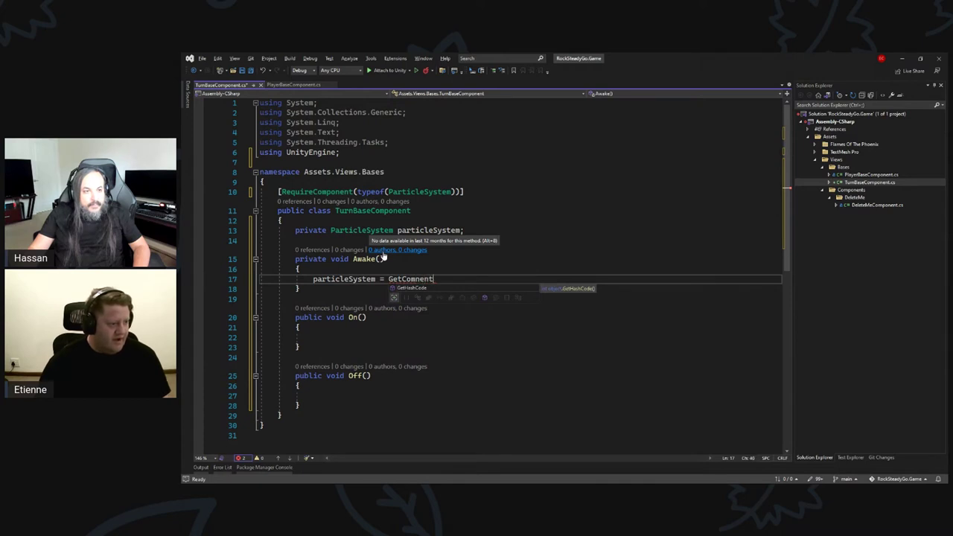
key("BackSpace")
key("BackSpace")
key("BackSpace")
key("BackSpace")
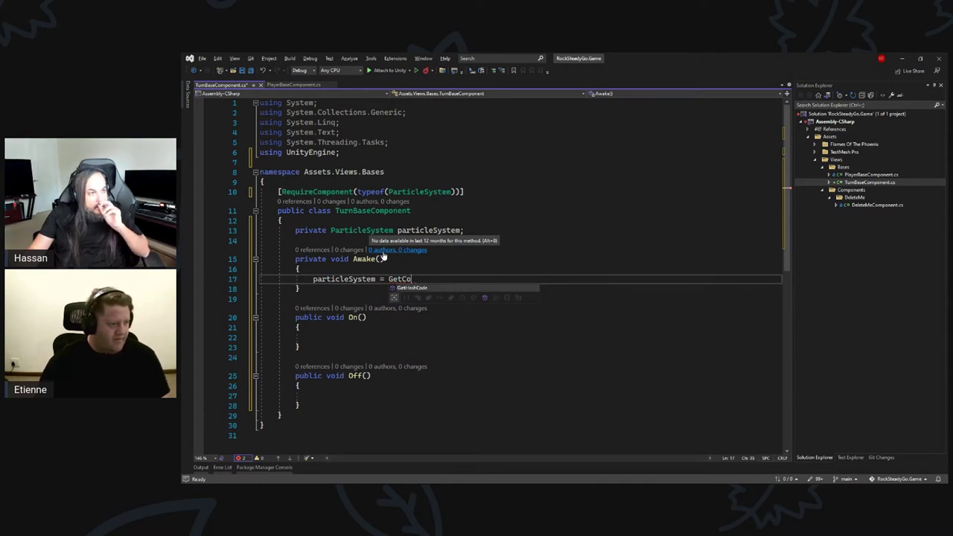
type("mpo")
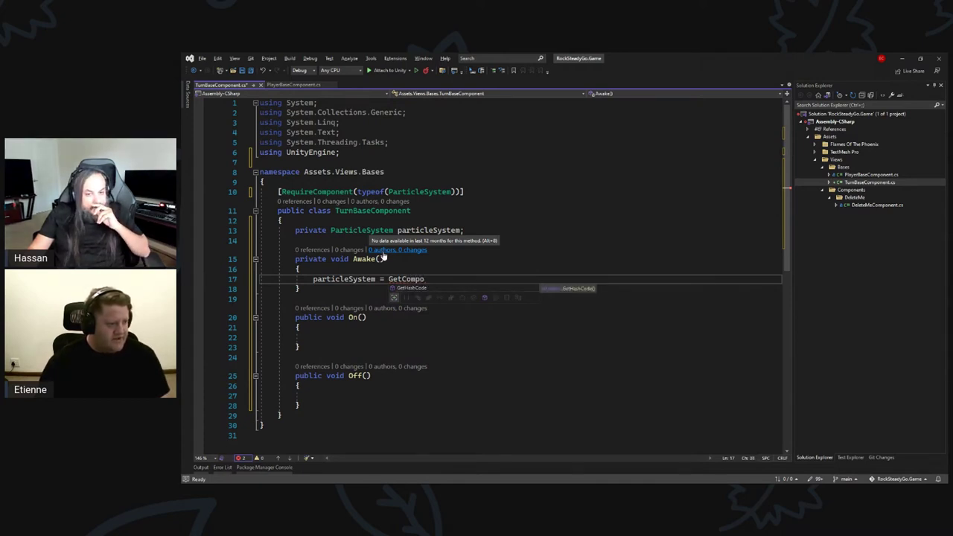
type("nent")
key("ctrl+period")
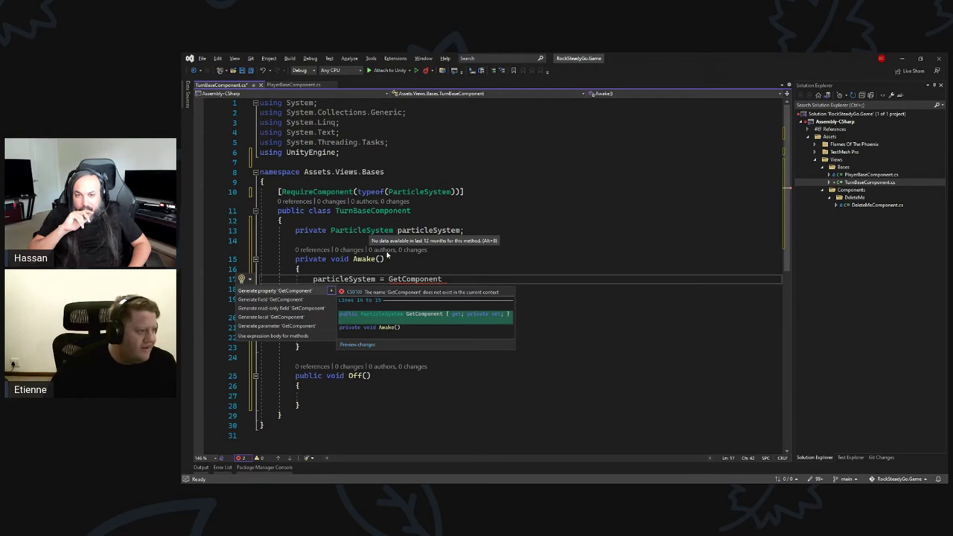
Make the TurnBaseComponent class inherit from MonoBehaviour.
left_click(451, 211)
type(": Mp")
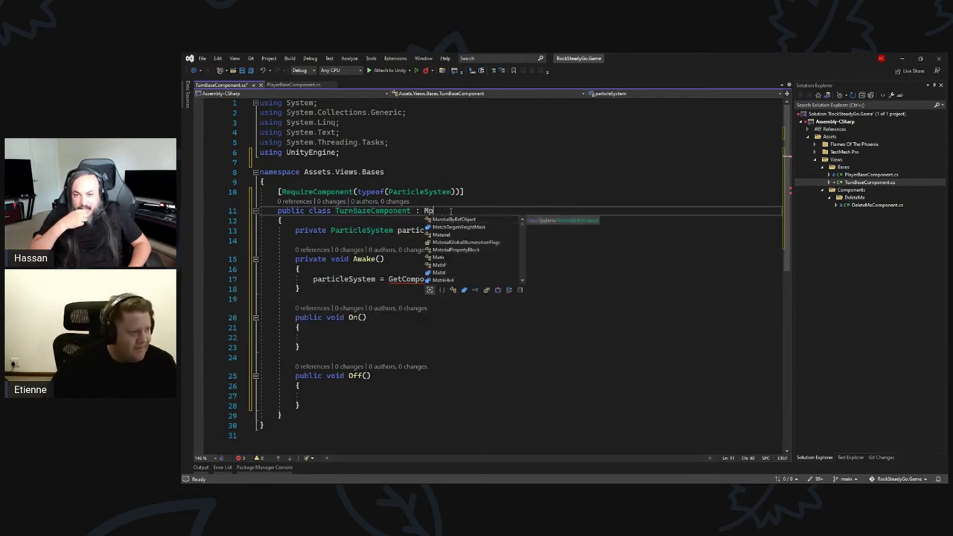
key("BackSpace")
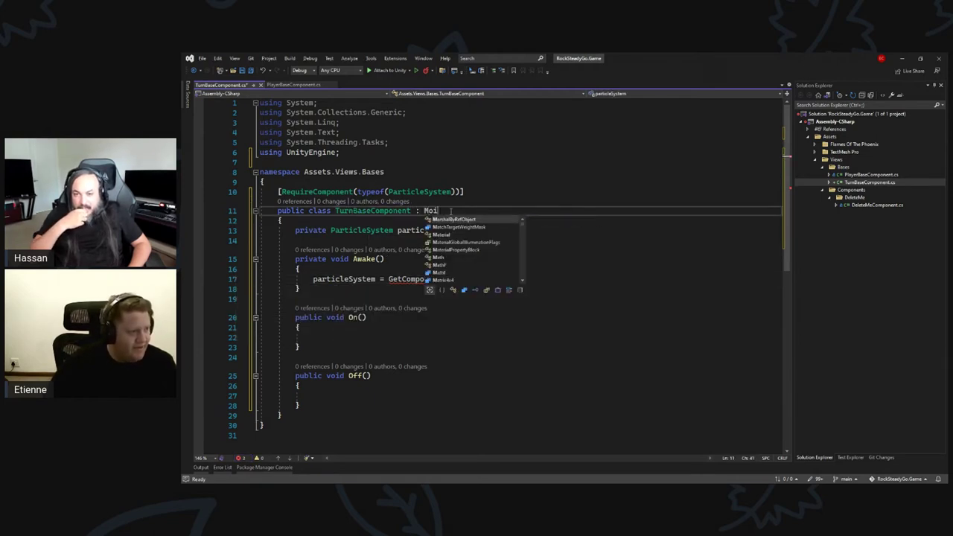
type("ono")
key("Down")
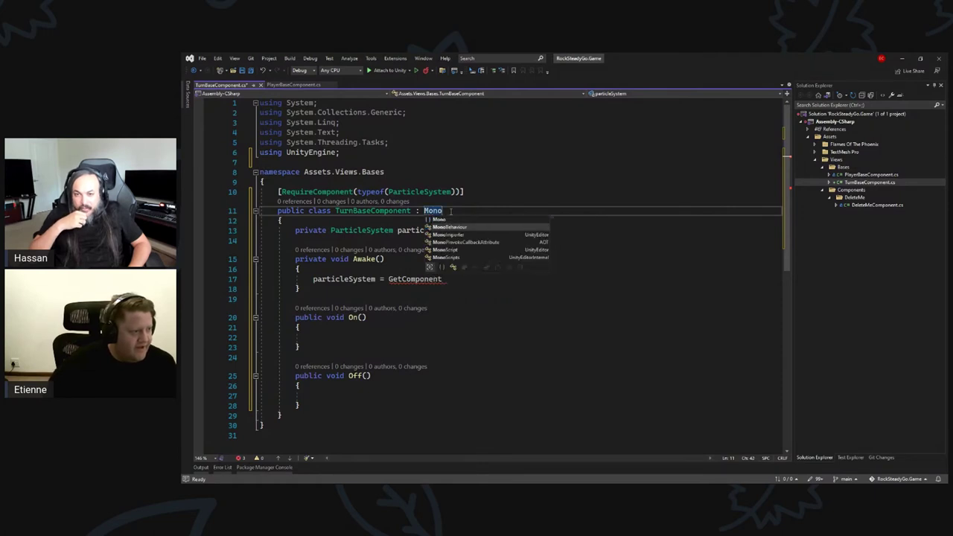
key("Tab")
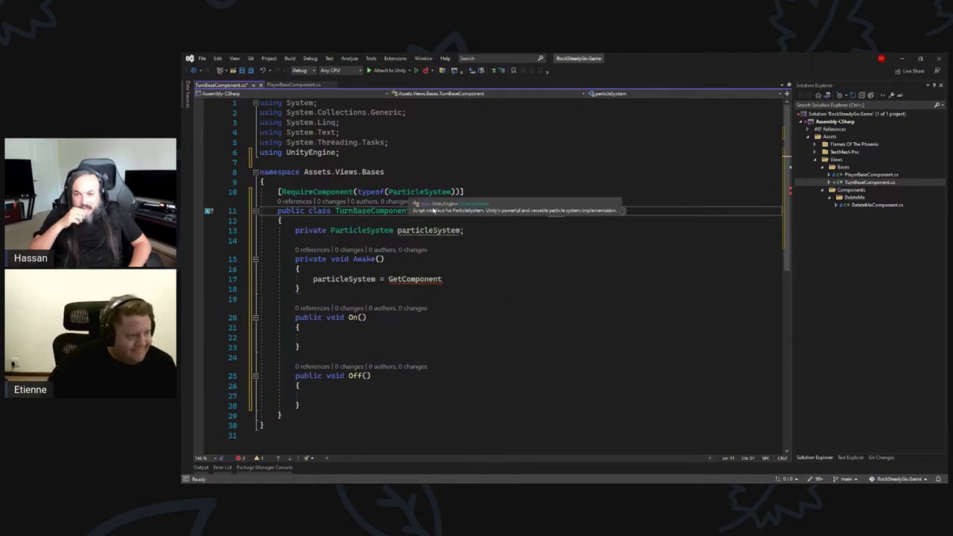
left_click(491, 233)
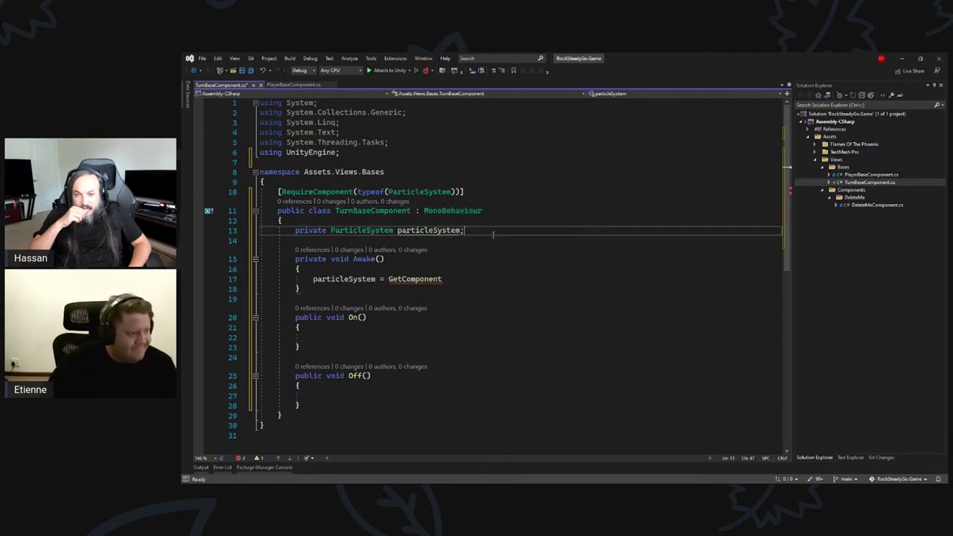
Complete the Awake assignment as particleSystem = GetComponent<ParticleSystem>(); and save the file.
double_click(445, 211)
left_click(451, 211)
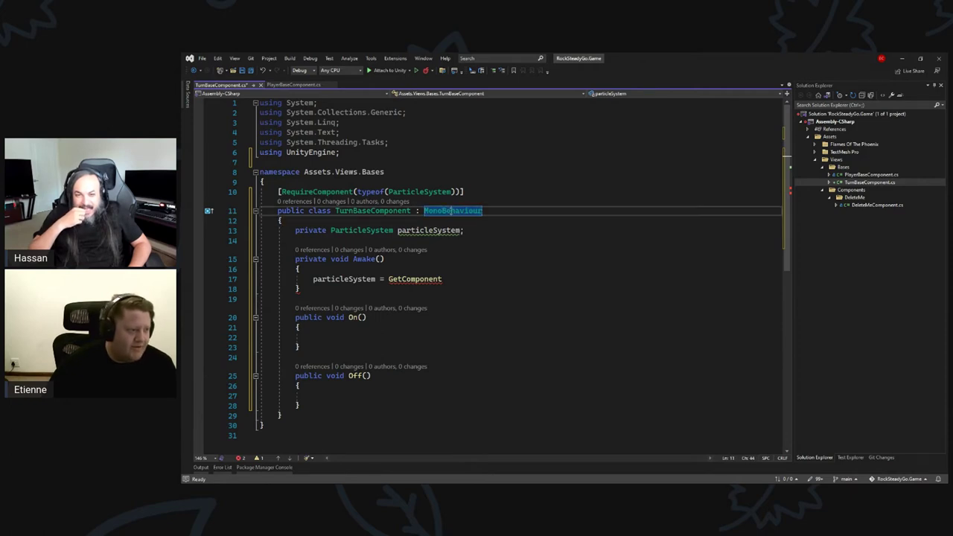
left_click(492, 259)
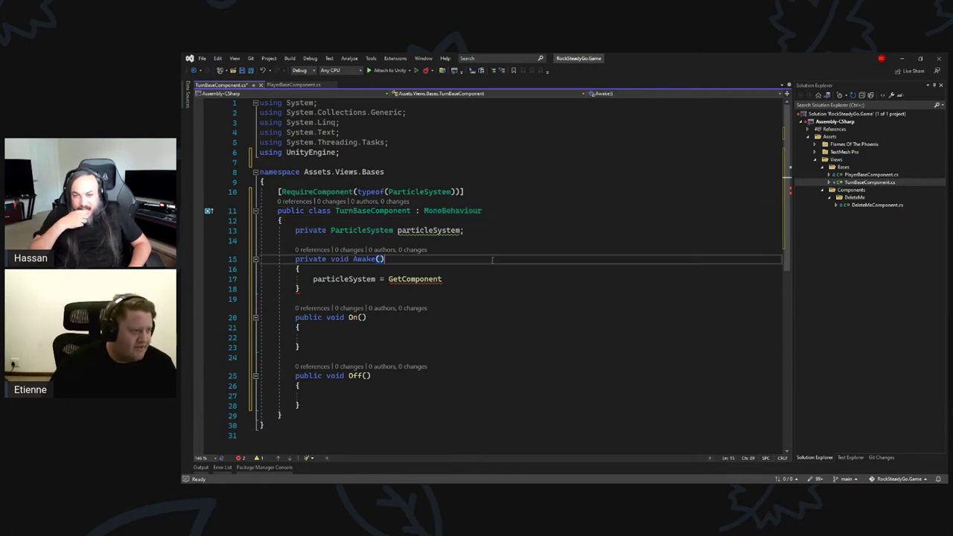
left_click(458, 279)
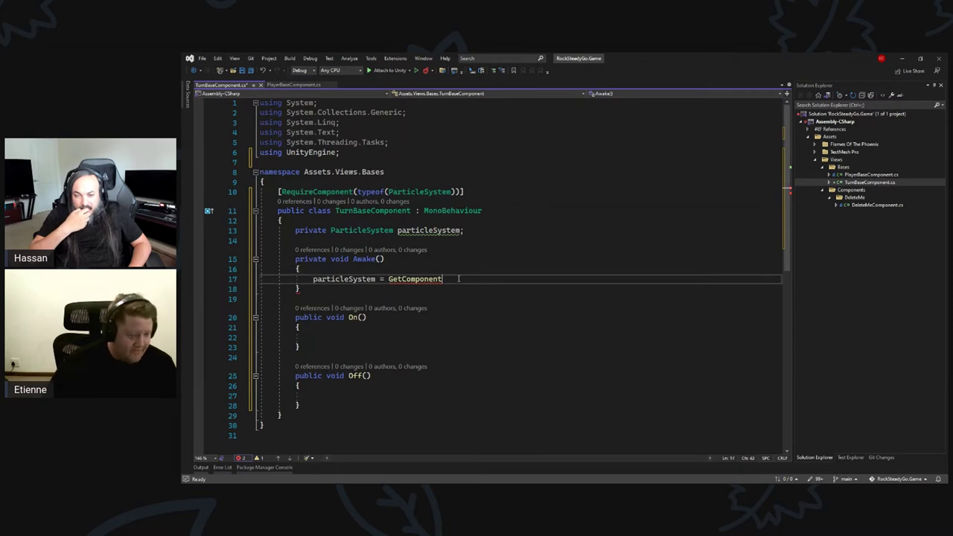
type("<")
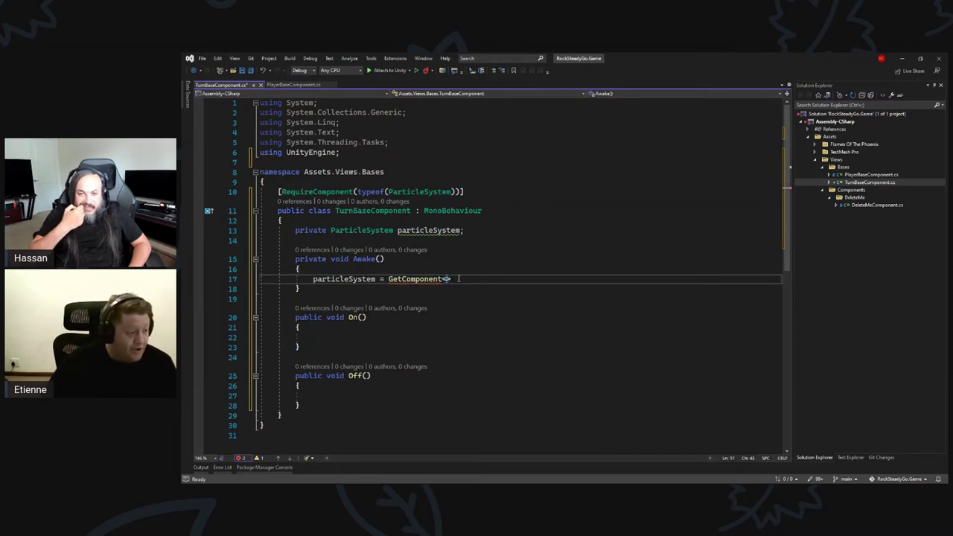
type("Par")
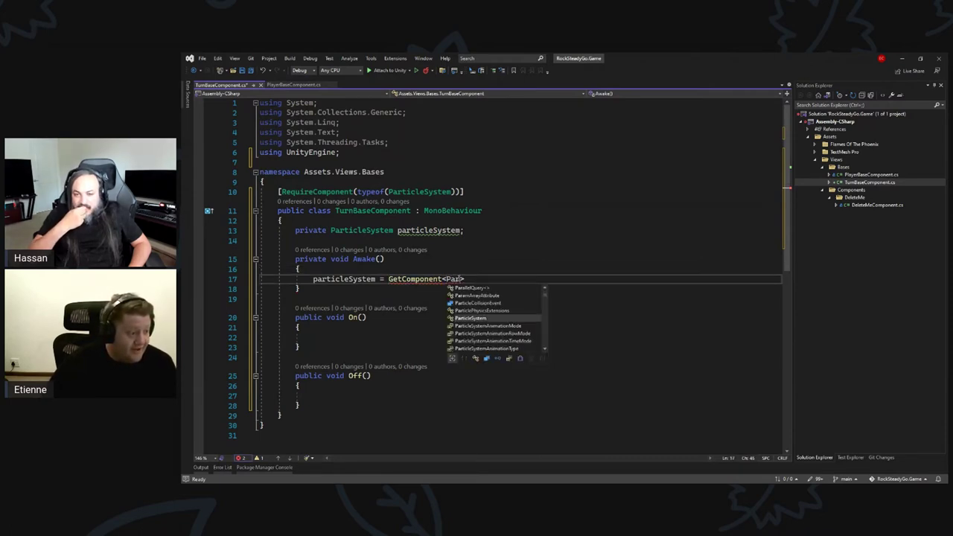
key("Tab")
key("Right")
type("();")
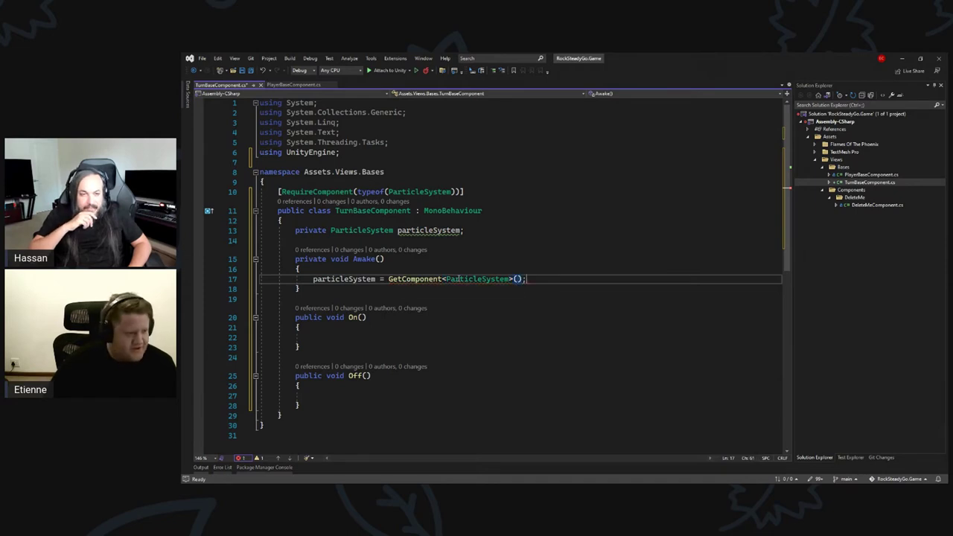
key("ctrl+s")
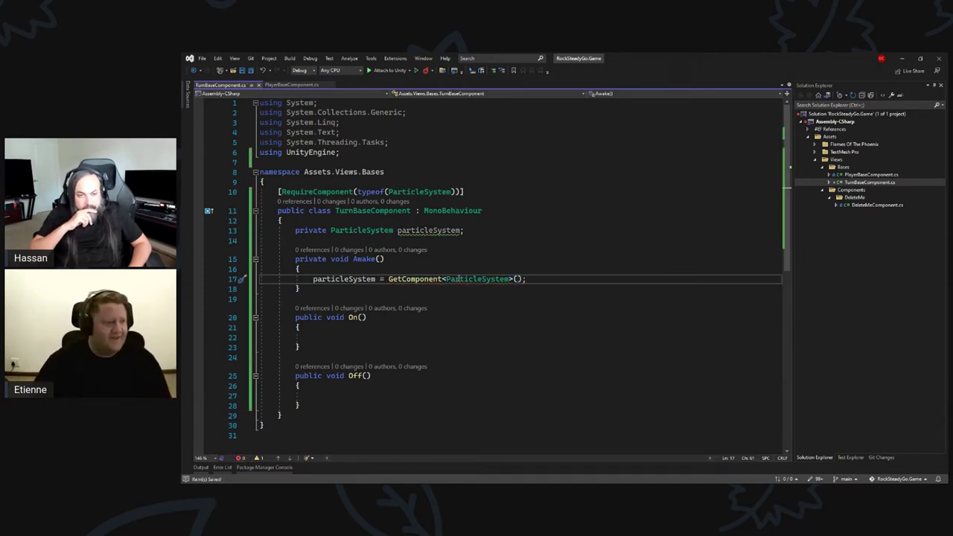
key("Down")
key("Down")
key("Down")
key("Down")
key("Down")
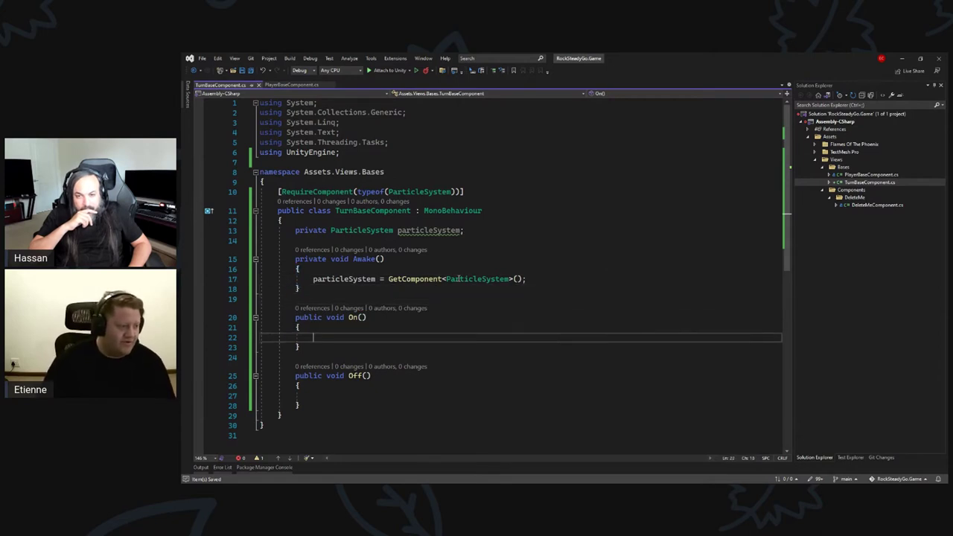
type("ParticleS")
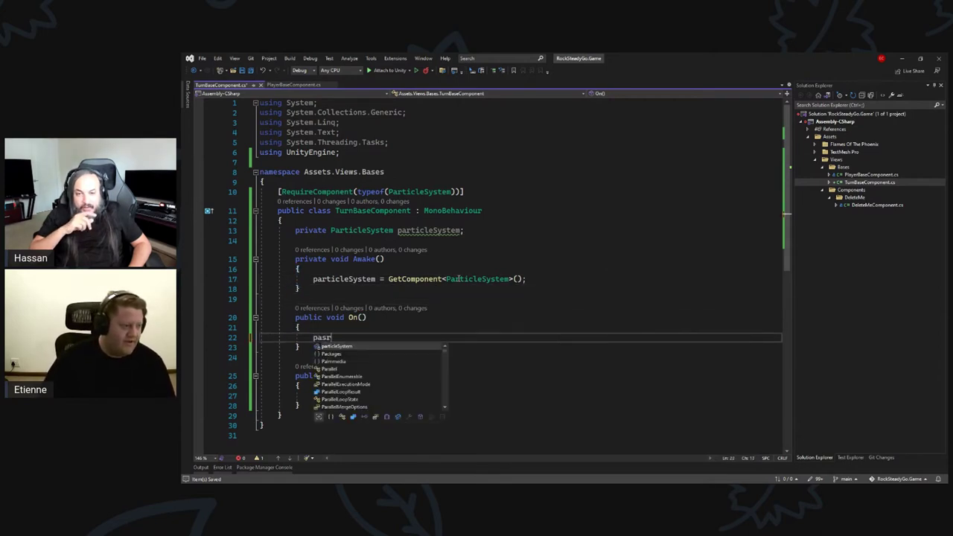
key("ctrl+BackSpace")
type("Pas")
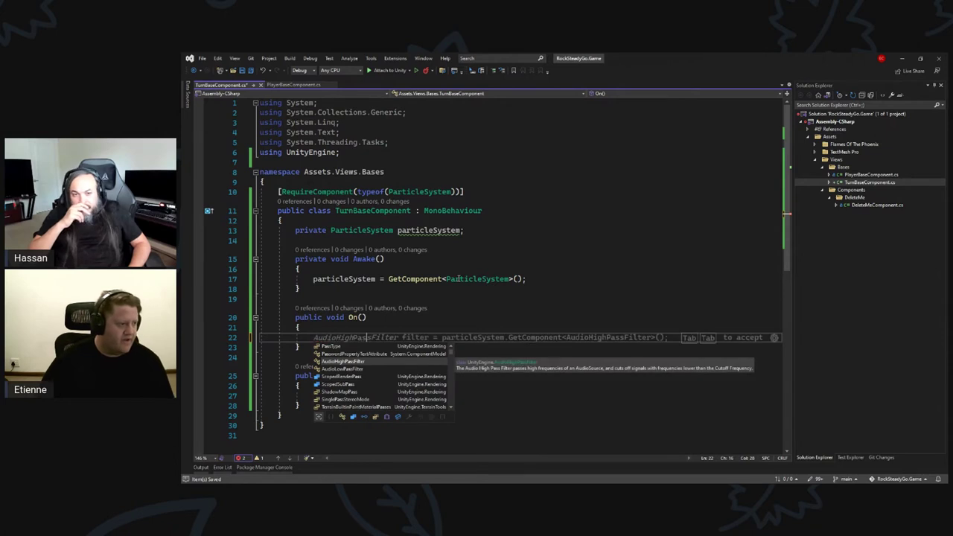
key("Escape")
left_click(422, 350)
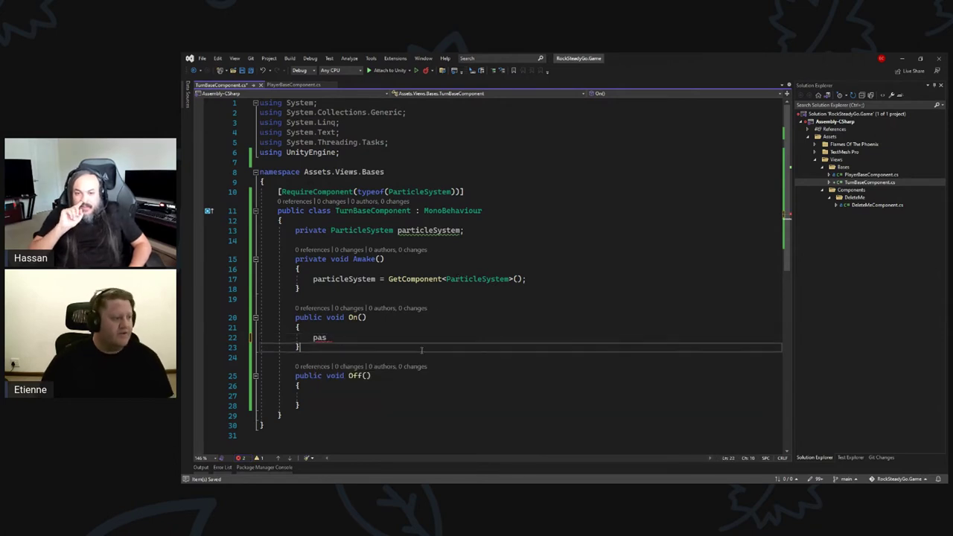
Replace the On method's block body with an expression body that calls particleSystem.Play() on its own line.
left_click(445, 316, "shift")
type("=>")
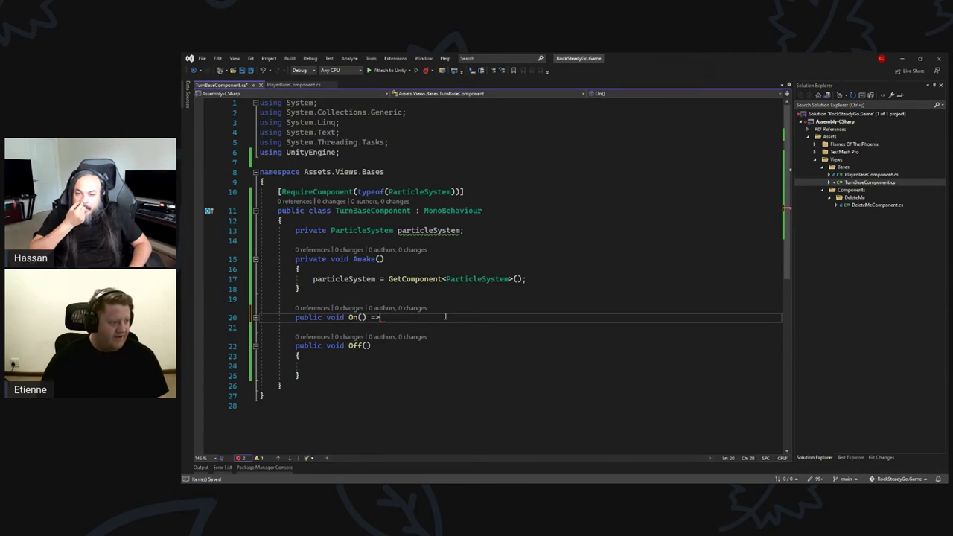
key("Return")
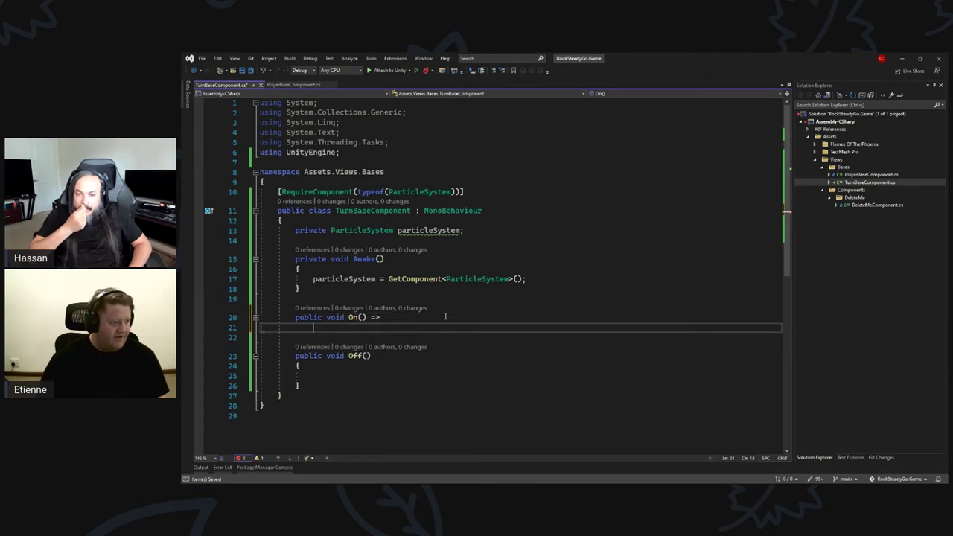
type("particleSystem.")
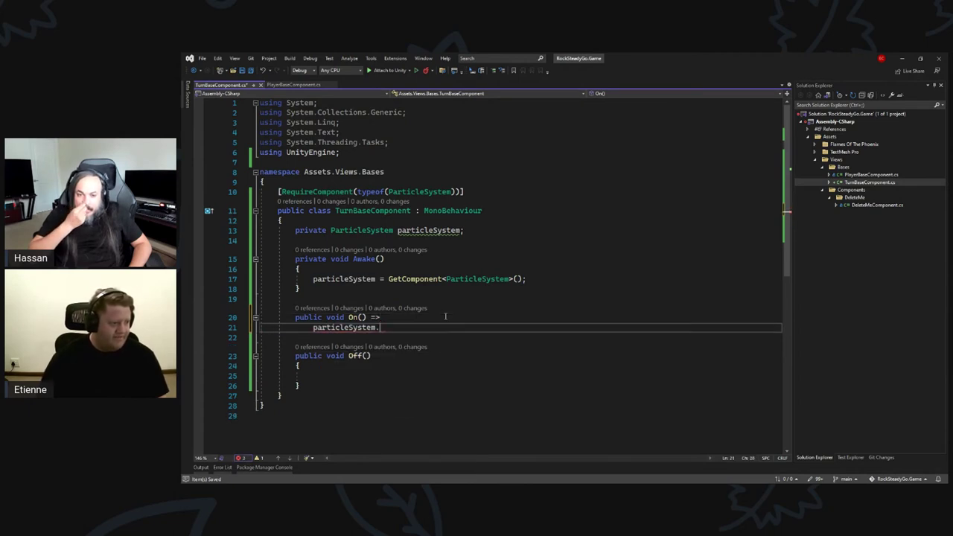
type("p")
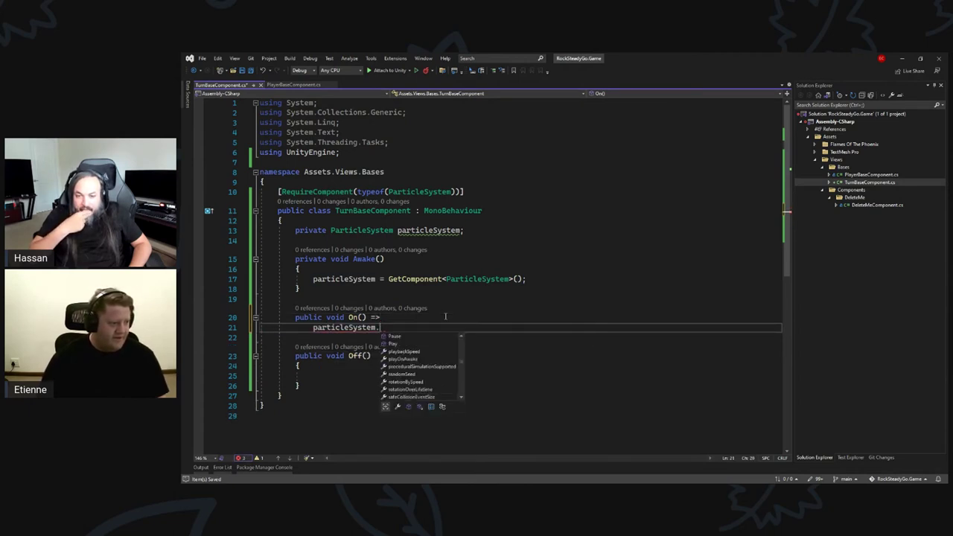
type("l")
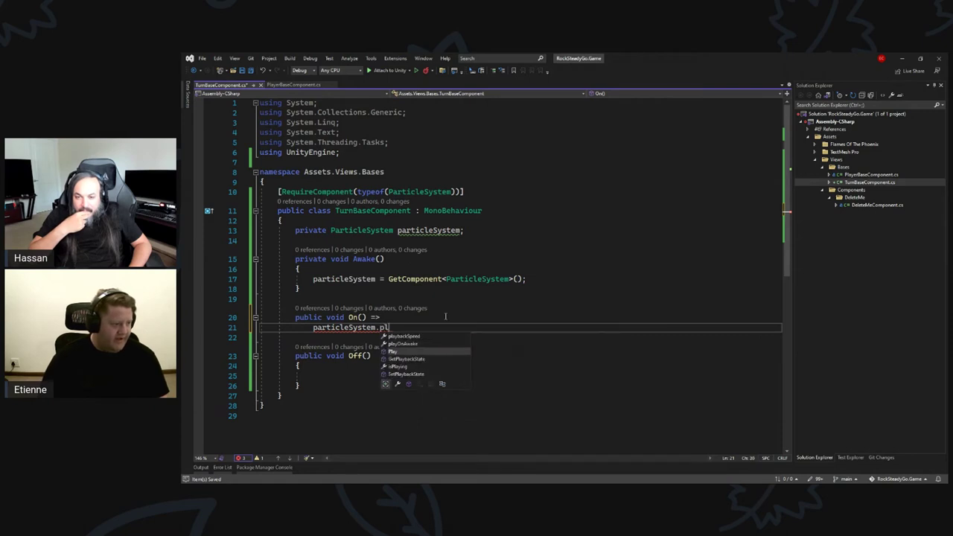
key("Tab")
type("()")
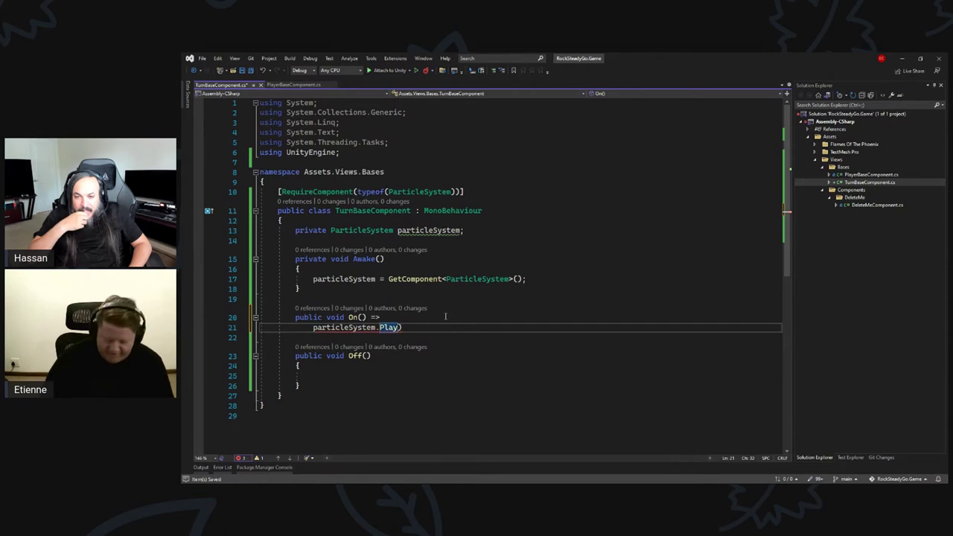
Check the overloads of Play and end the call in On with a semicolon.
key("Left")
key("ctrl+space")
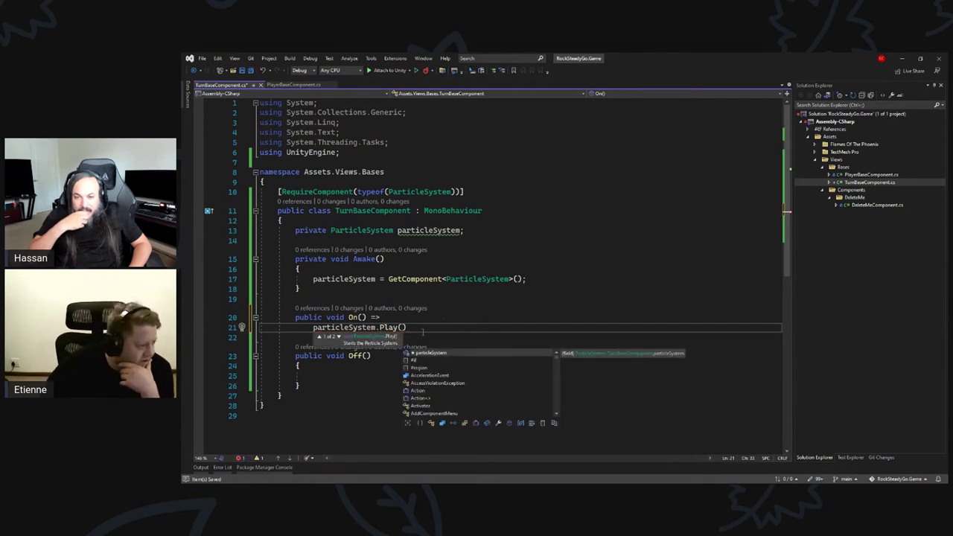
left_click(339, 337)
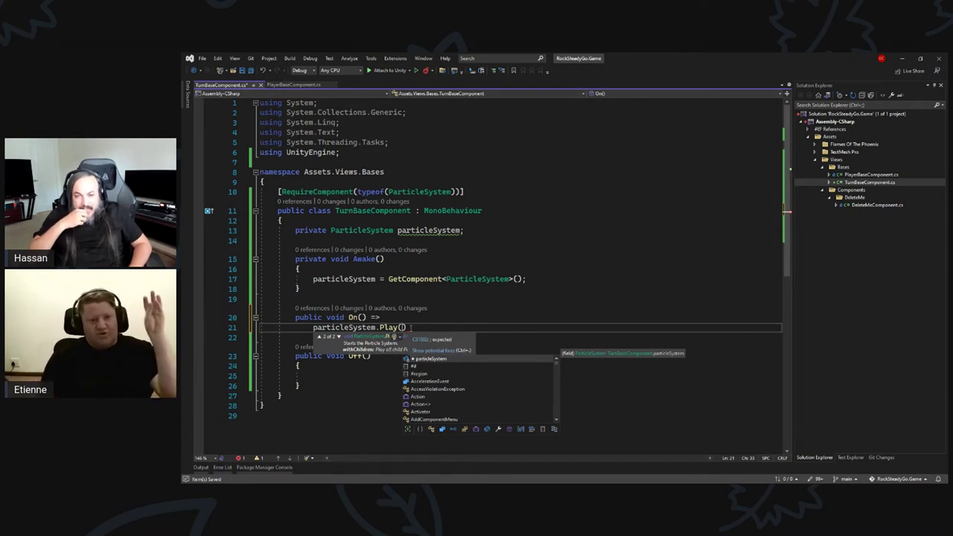
left_click(436, 328)
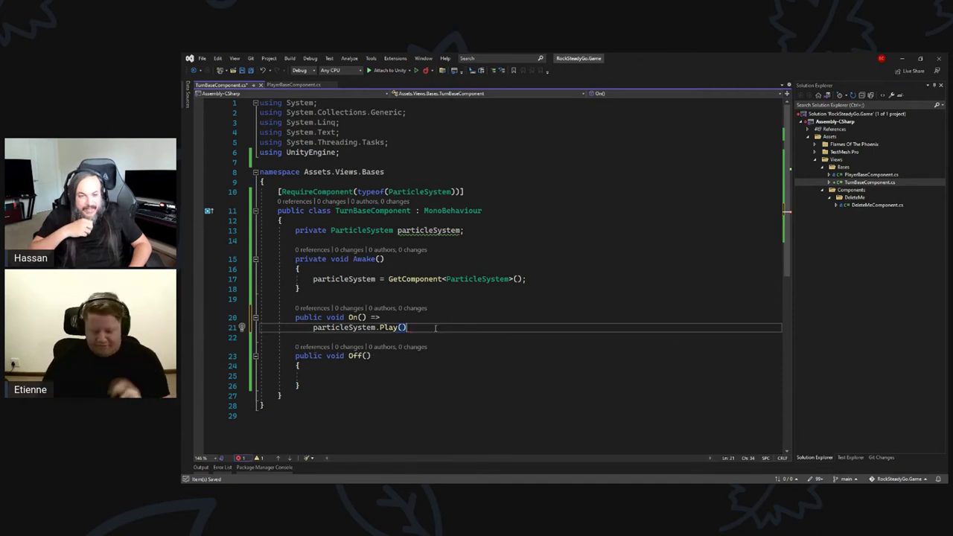
type(";")
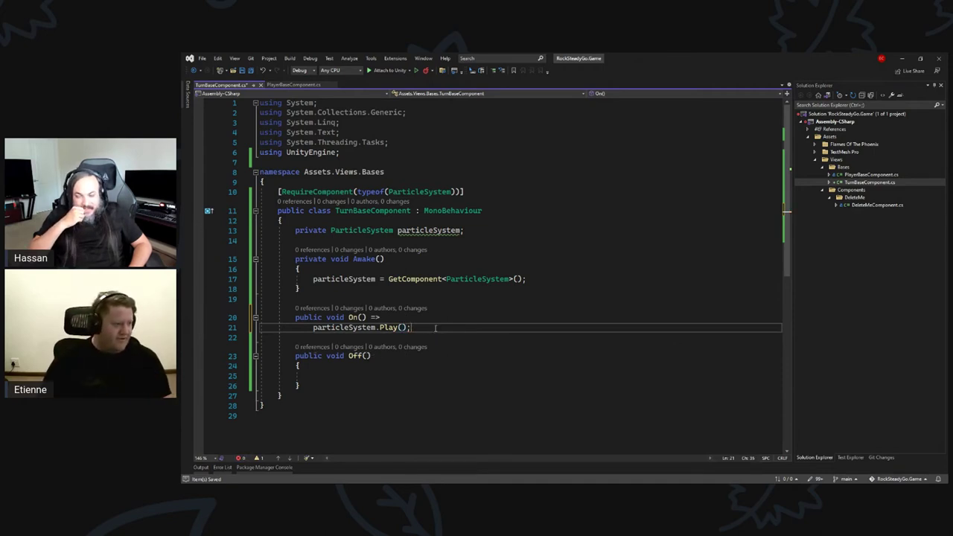
Copy the expression body of On, including the arrow, and replace the empty block body of Off with it.
key("shift+Up")
key("ctrl+shift+Left")
key("ctrl+shift+Left")
key("ctrl+shift+Right")
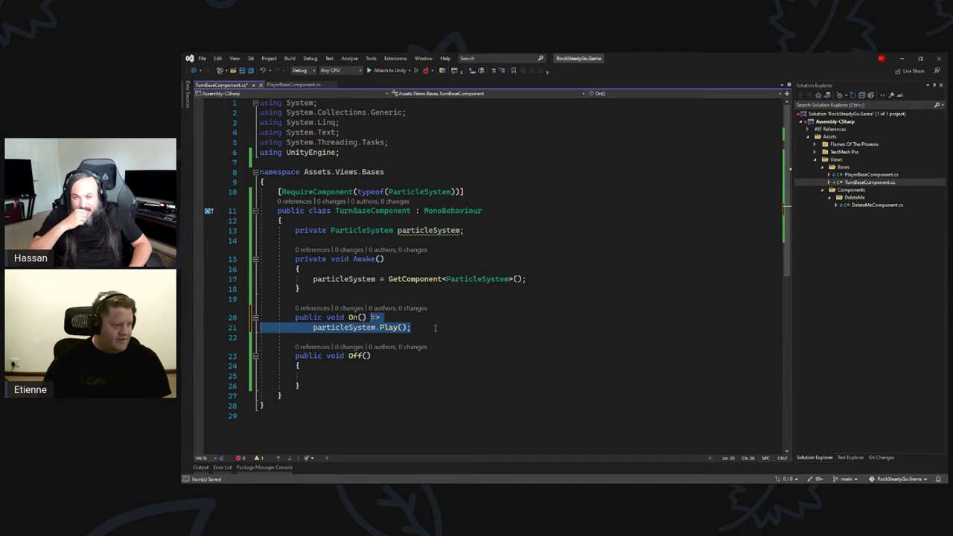
key("ctrl+c")
key("Down")
key("Down")
key("End")
key("shift+Down")
key("shift+Down")
key("shift+Down")
key("shift+End")
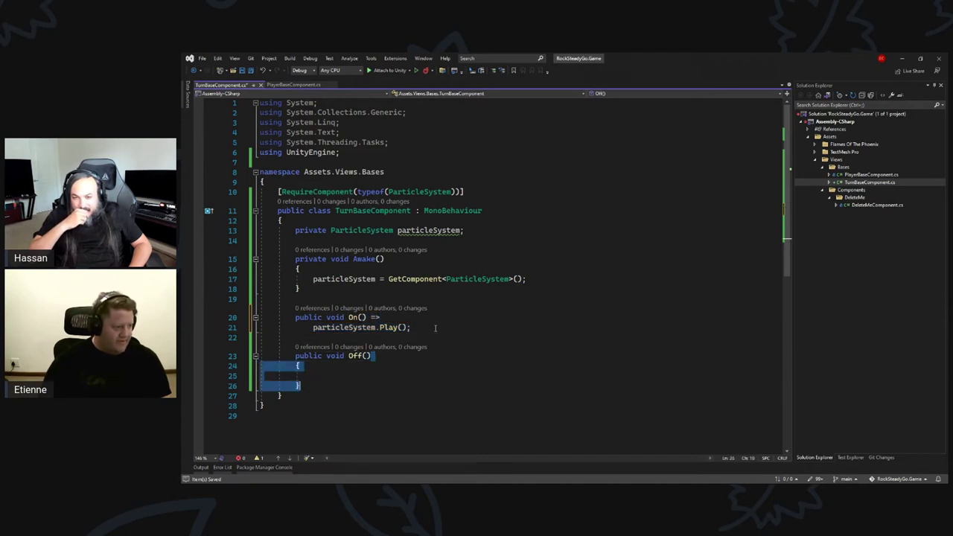
key("ctrl+v")
Change the call in the Off method to particleSystem.Stop() and save the file.
key("Left")
key("Left")
key("Left")
key("ctrl+shift+Left")
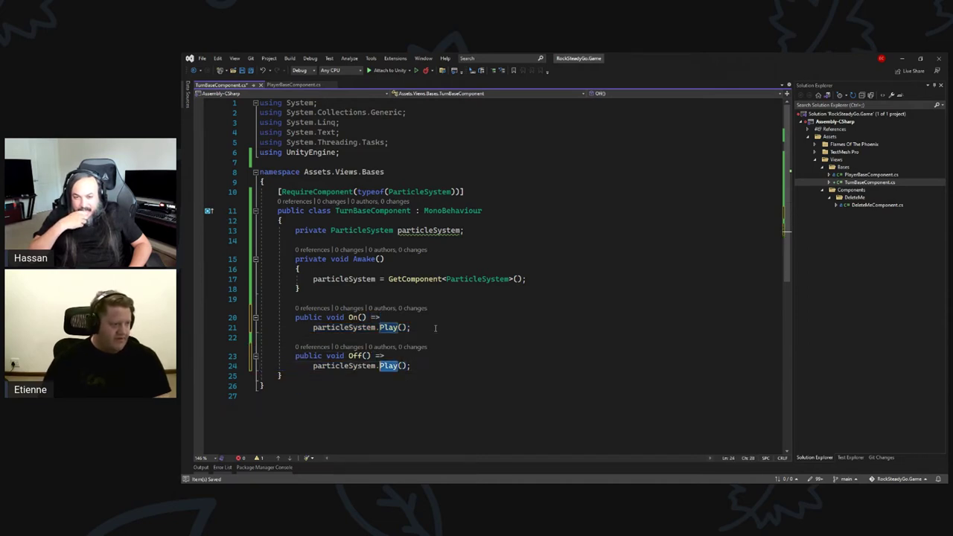
type("Stop")
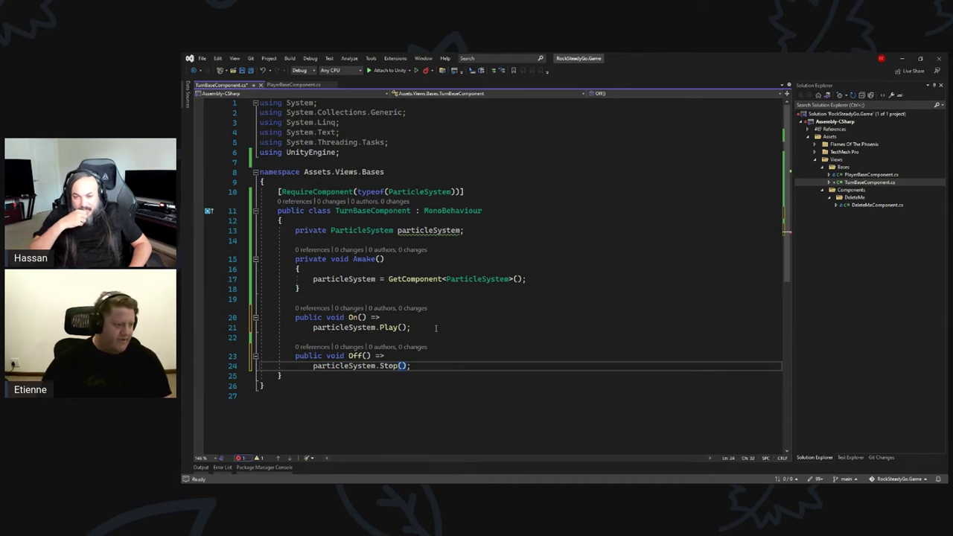
left_click(460, 312)
key("ctrl+s")
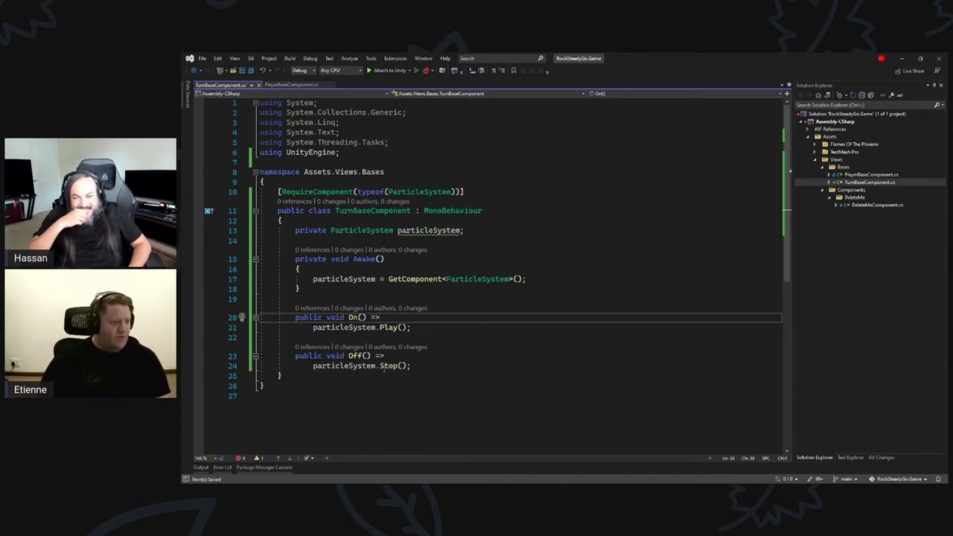
Look up particleSystem members matching Set and Col in place of Stop in the Off method, and restore the Stop call.
left_click(390, 366)
double_click(390, 365)
type("S")
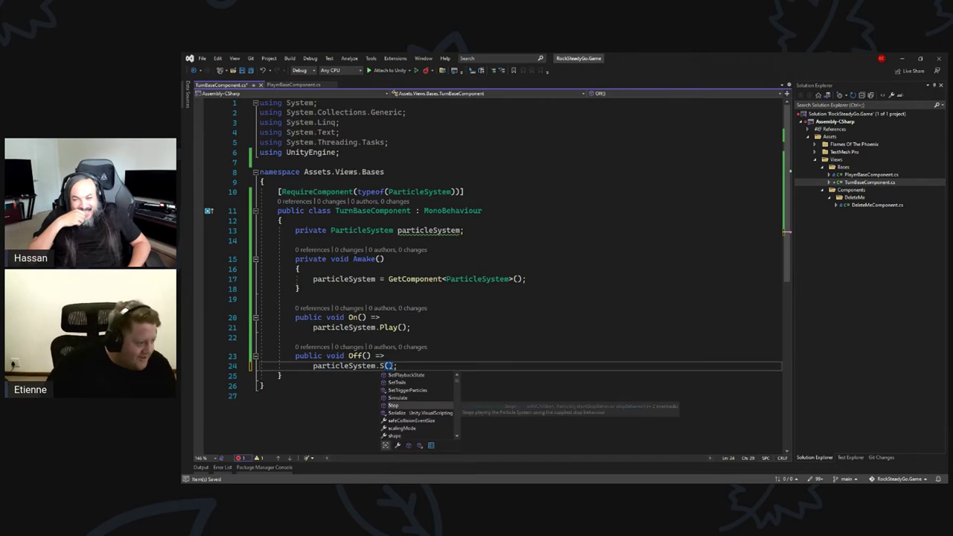
type("et")
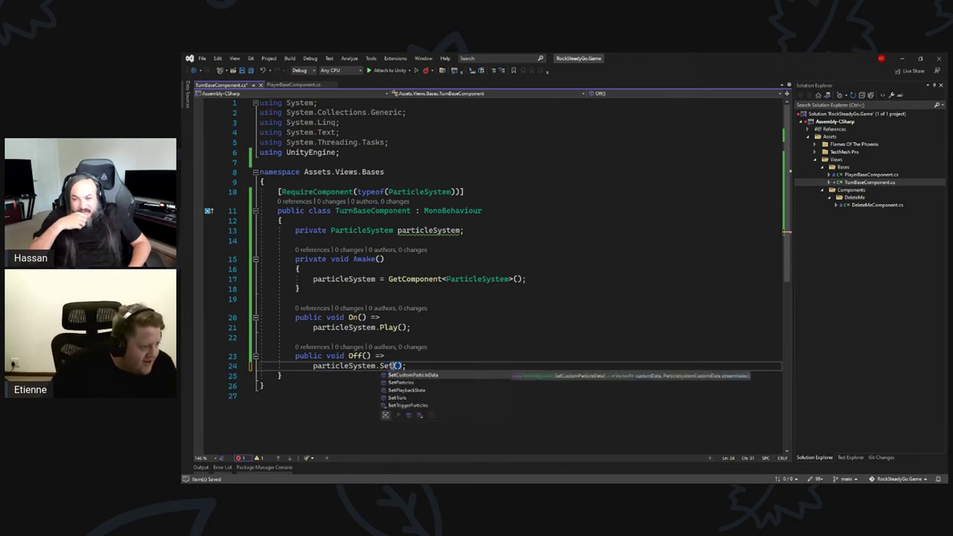
key("BackSpace")
key("BackSpace")
key("BackSpace")
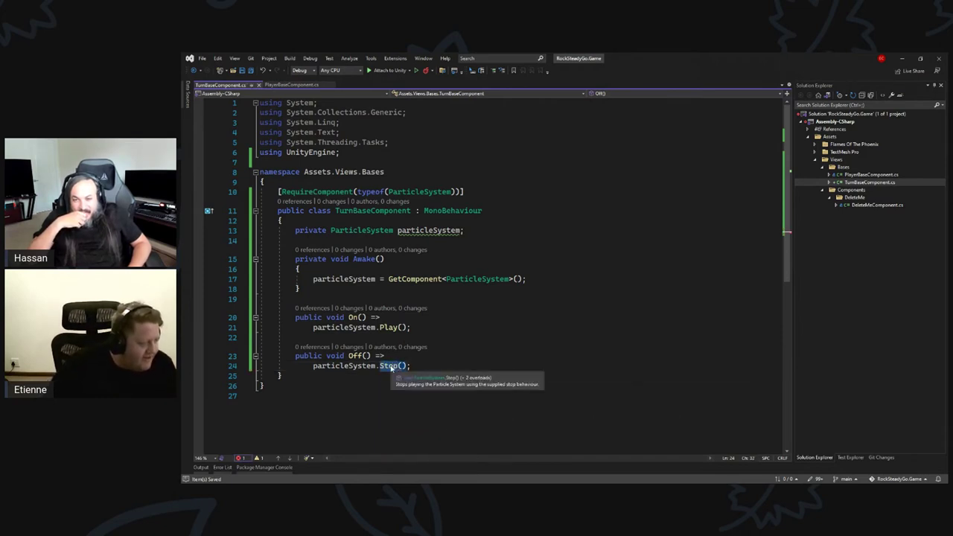
type("Col")
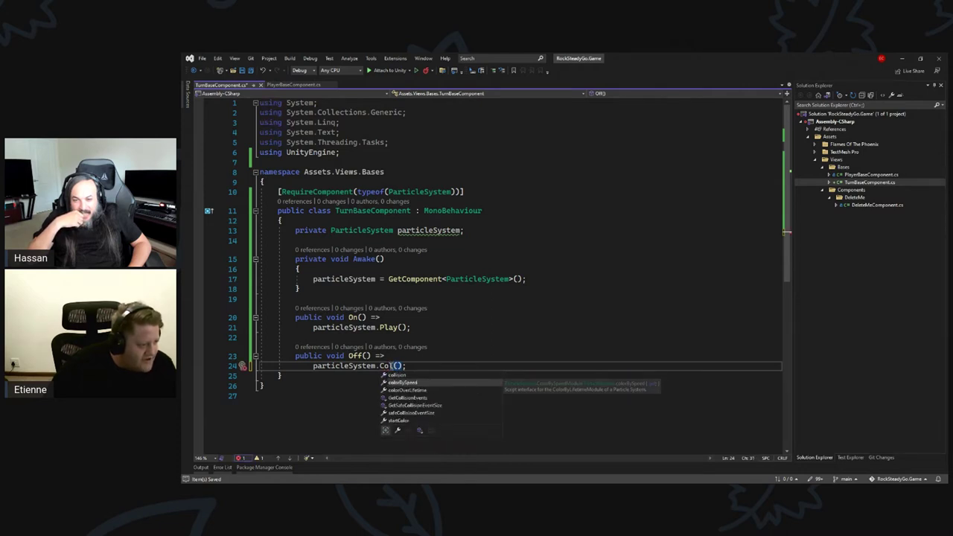
key("BackSpace")
key("BackSpace")
key("BackSpace")
type("Stop")
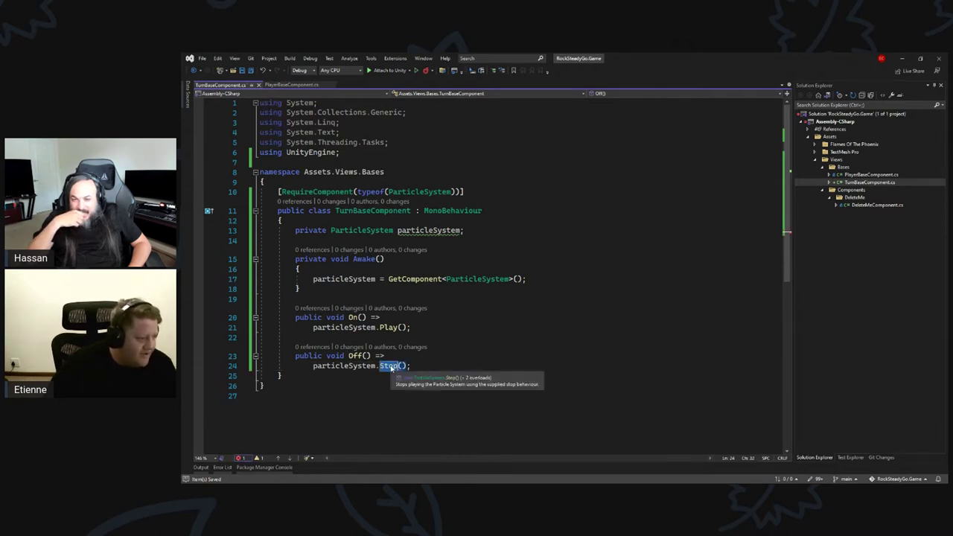
Convert the Awake method to an expression body with the suggested refactoring.
left_click(591, 299)
left_click(614, 275)
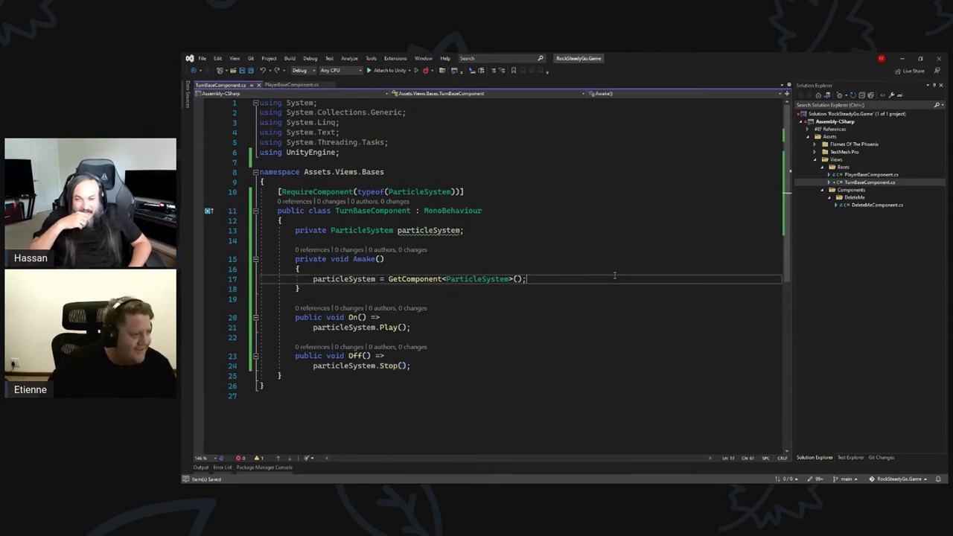
left_click(609, 270)
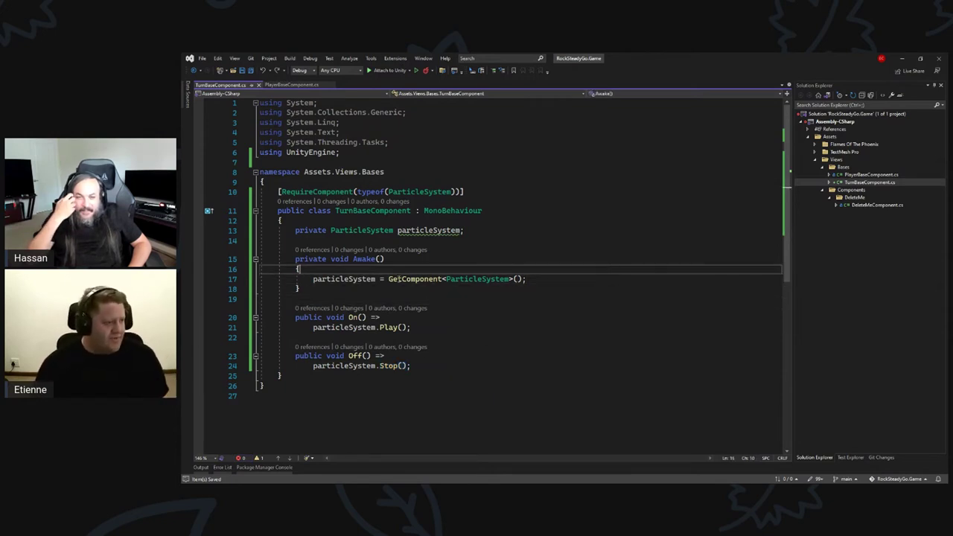
key("ctrl+period")
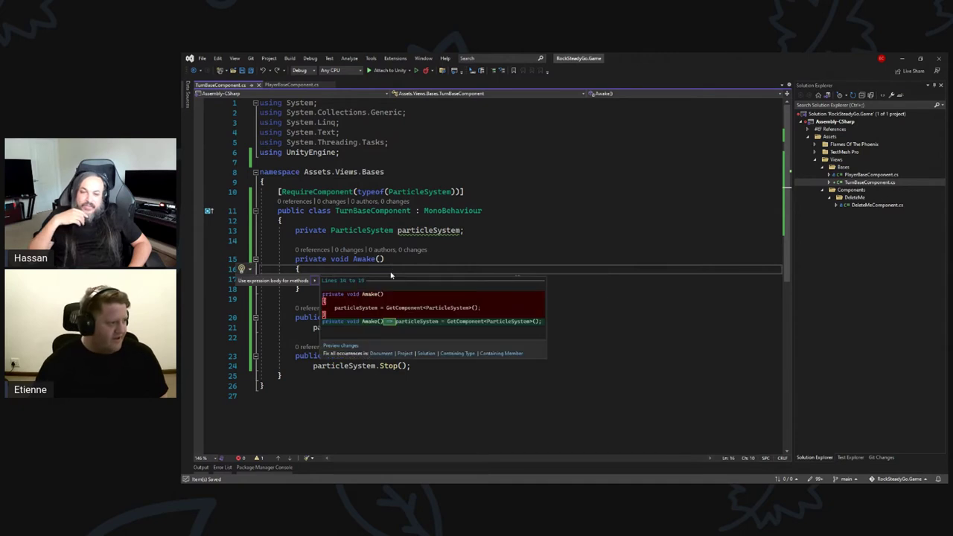
key("Return")
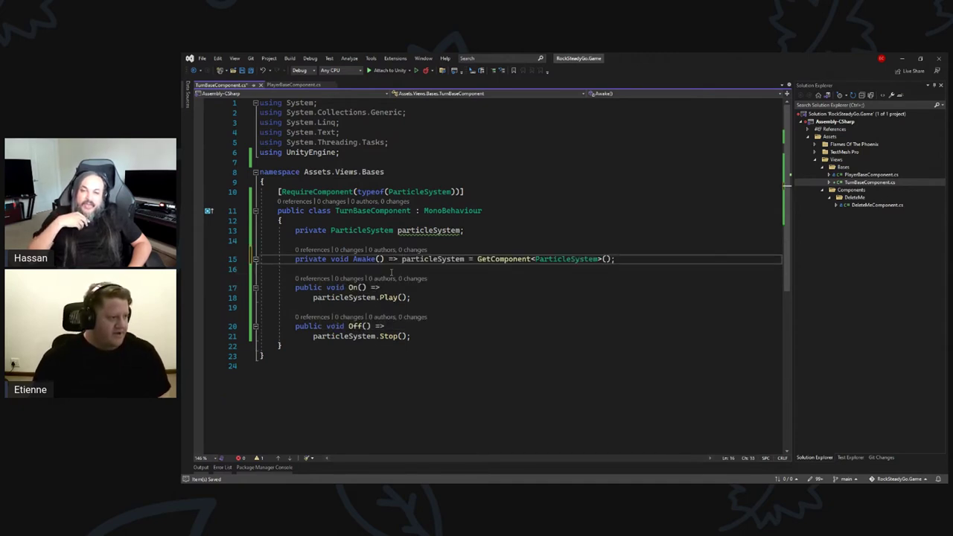
Move the expression body of the Awake method onto its own line below the arrow.
key("Return")
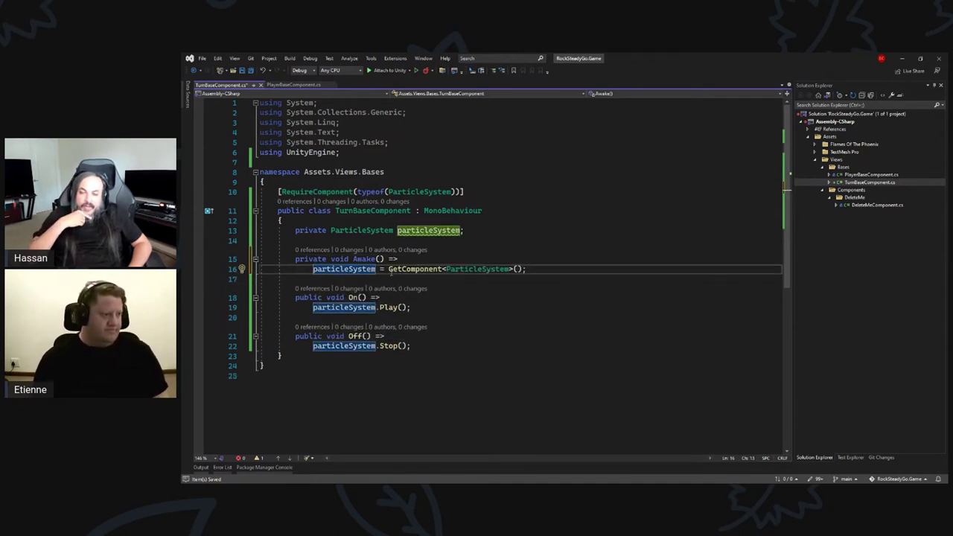
Try qualifying GetComponent and then particleSystem in the Awake body with this., and undo each edit.
left_click(388, 268)
type("this.")
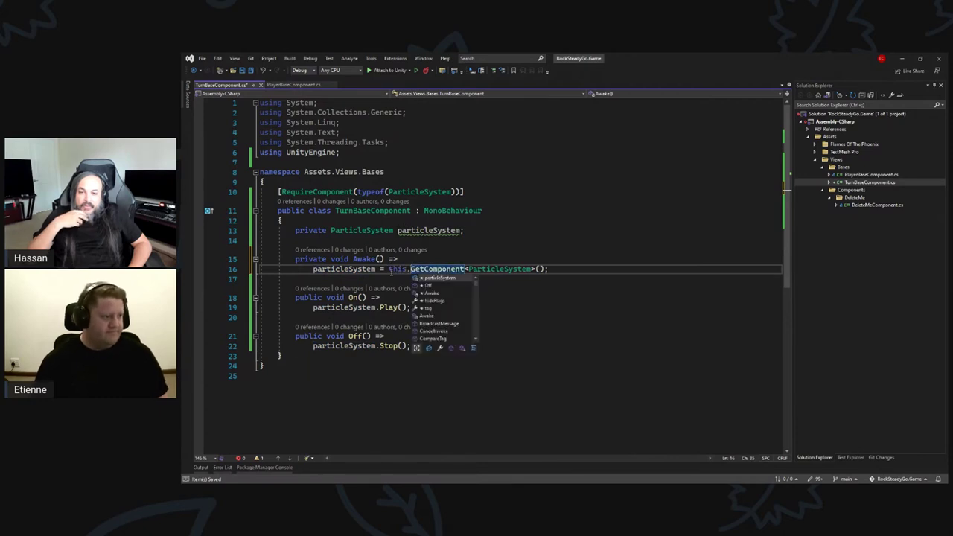
key("Escape")
key("Down")
key("Down")
key("Up")
key("ctrl+z")
key("ctrl+z")
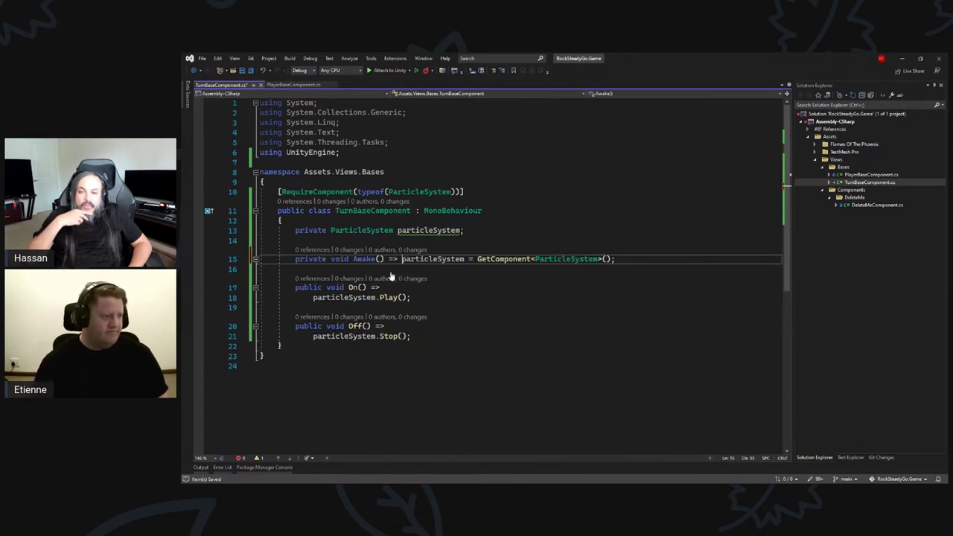
key("ctrl+y")
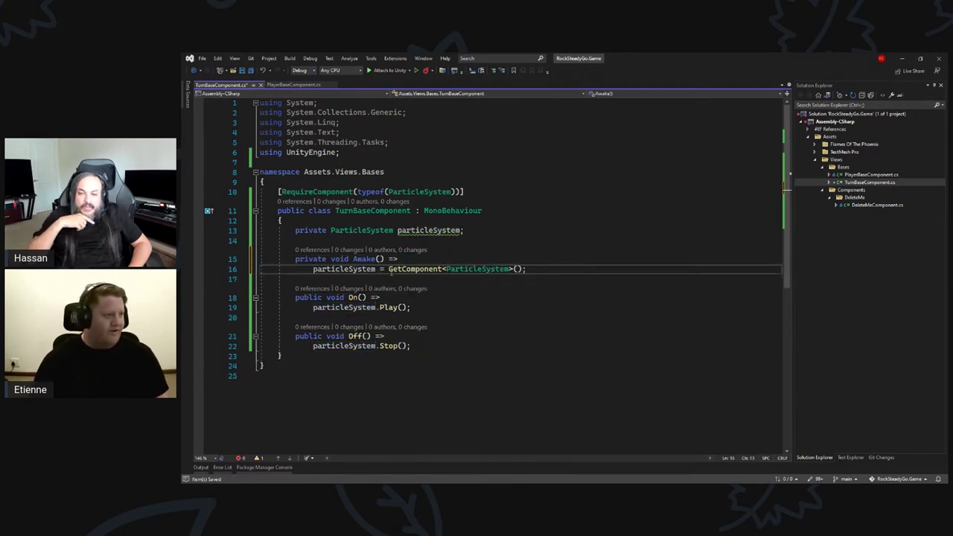
type("this.")
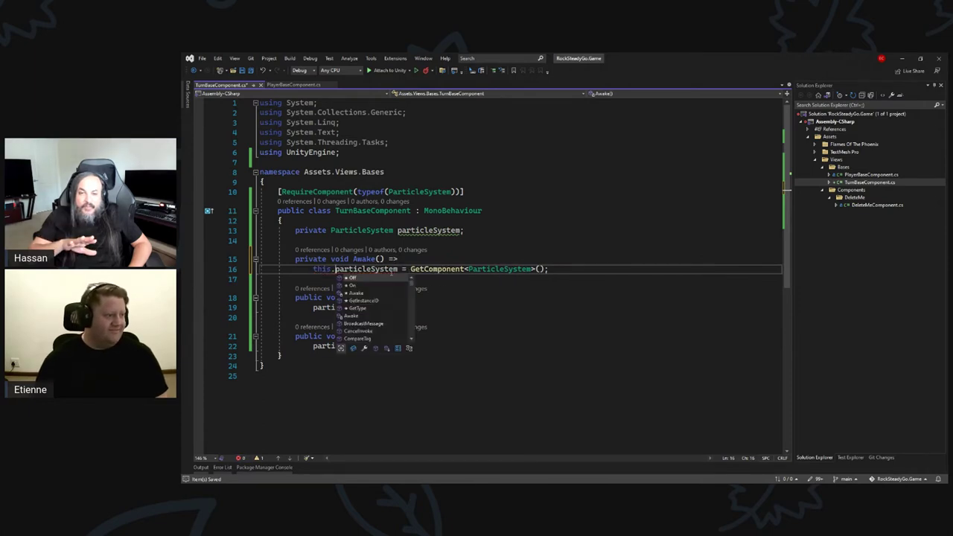
left_click(542, 255)
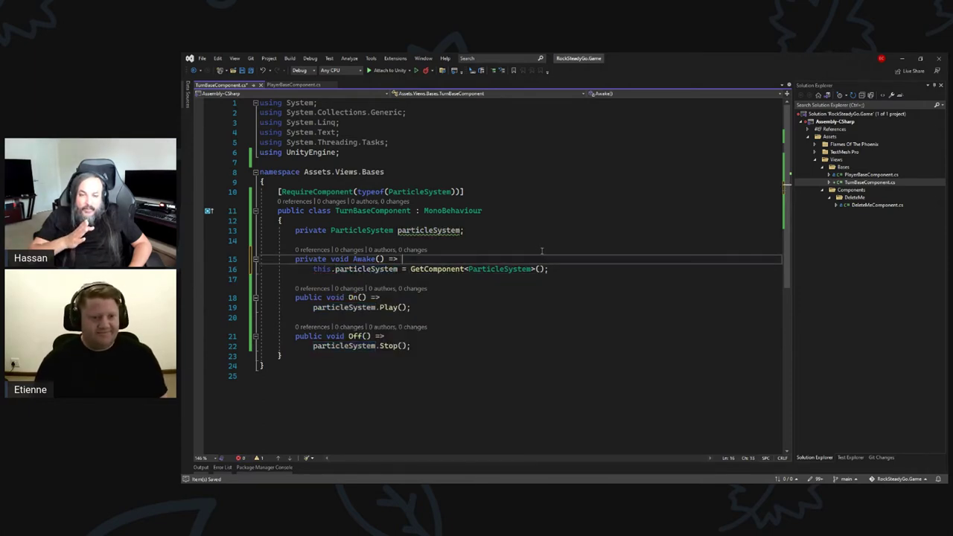
key("ctrl+z")
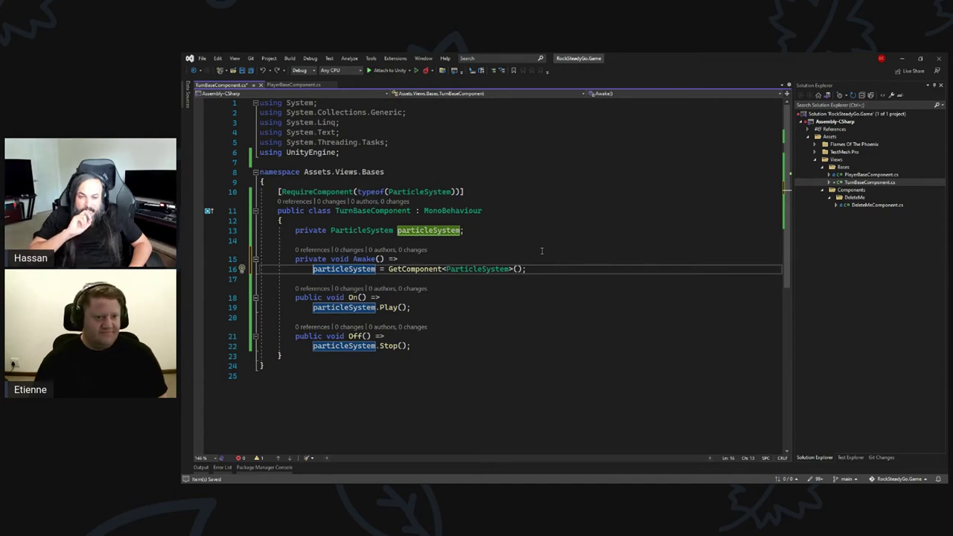
Select all occurrences of particleSystem in the class at once and prefix them with this.
double_click(316, 270)
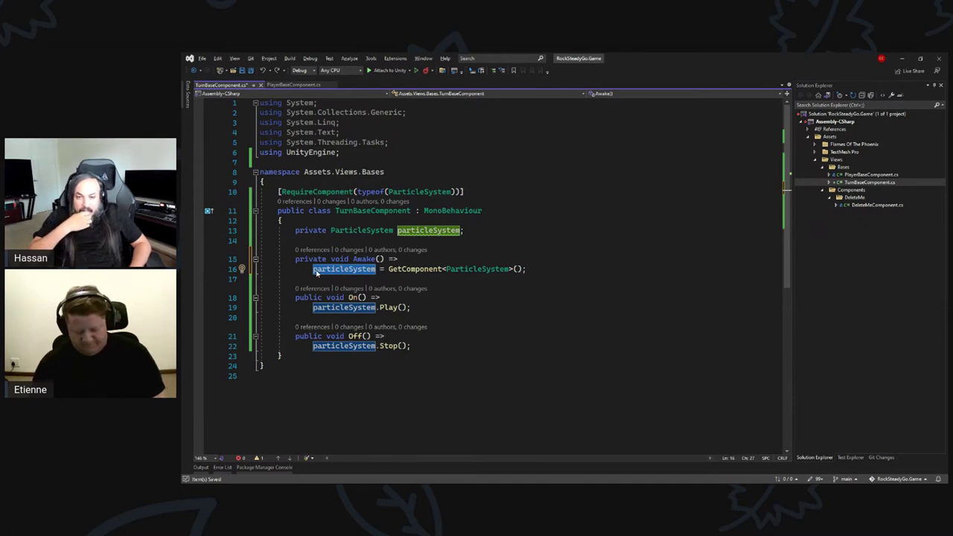
key("shift+alt+period")
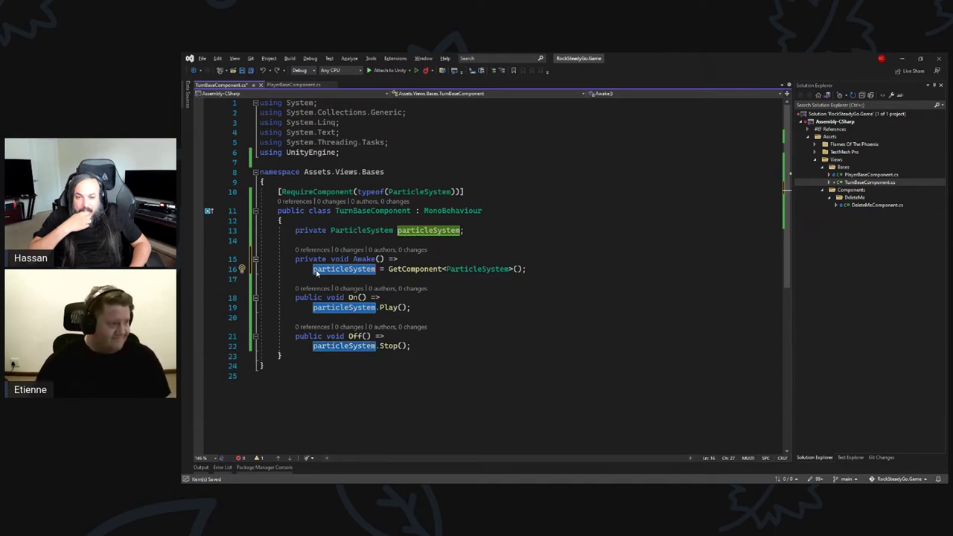
key("alt")
key("alt")
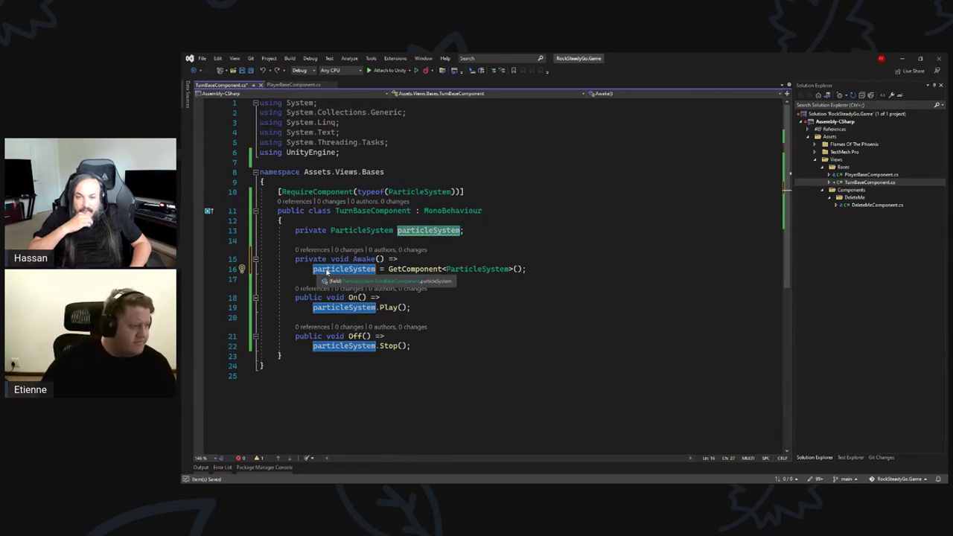
left_click(327, 269)
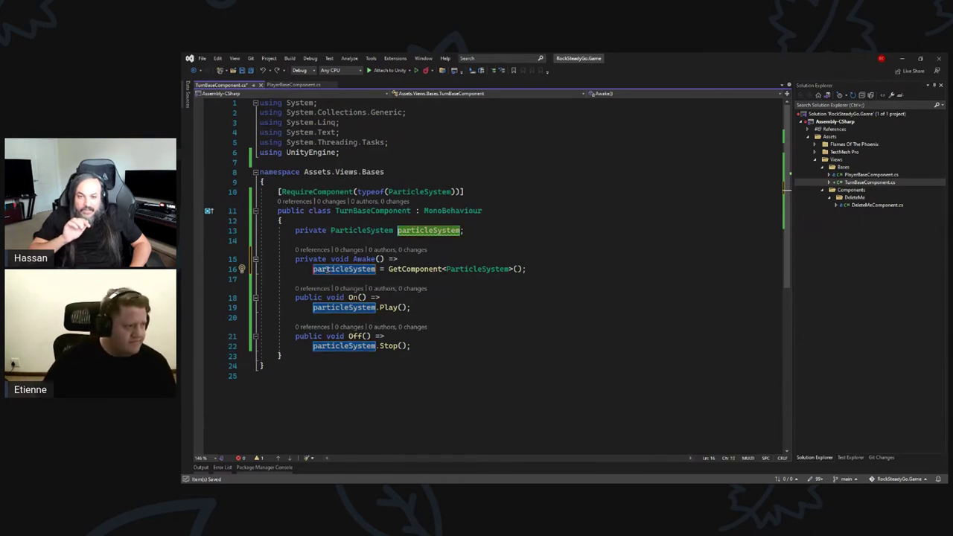
type("thi")
type("s.")
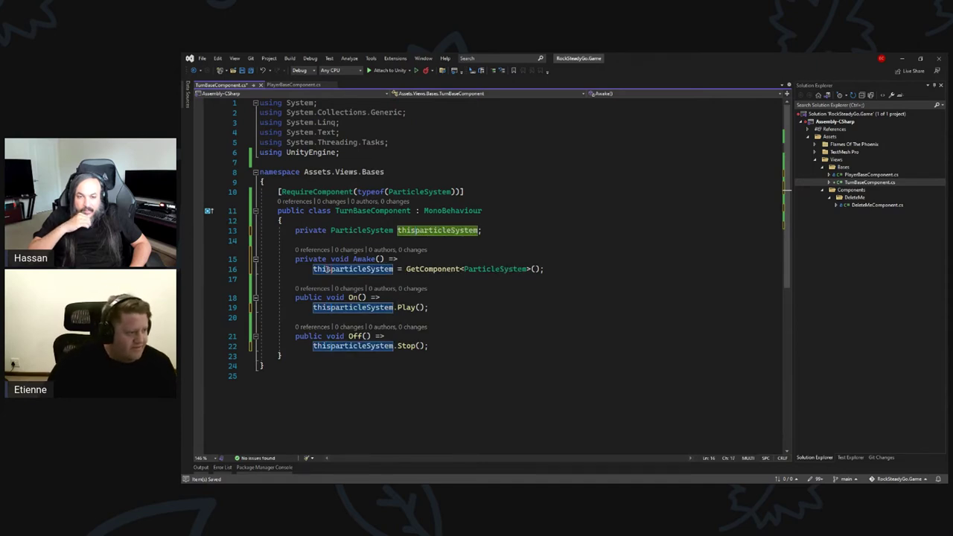
key("Return")
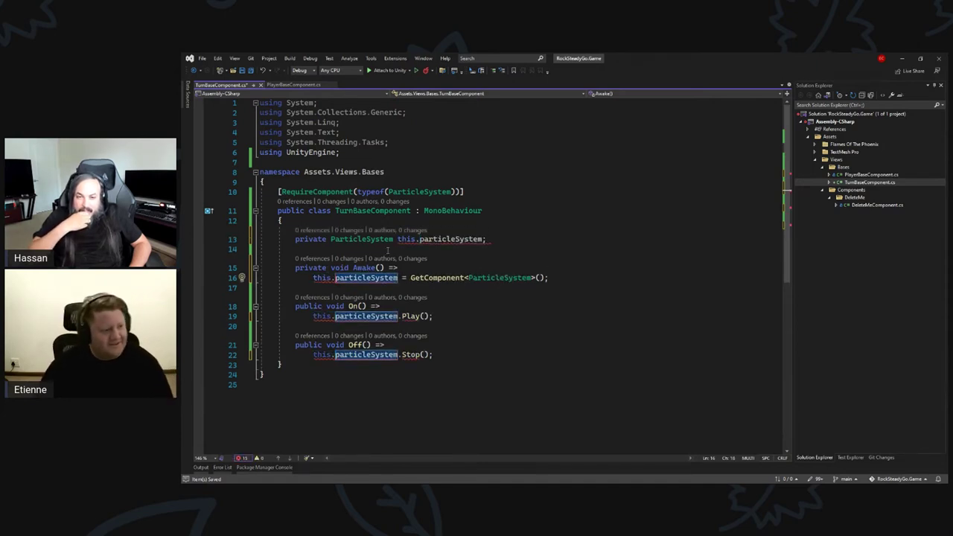
Remove the this. prefix from the particleSystem field declaration.
left_click_drag(397, 239, 418, 239)
key("BackSpace")
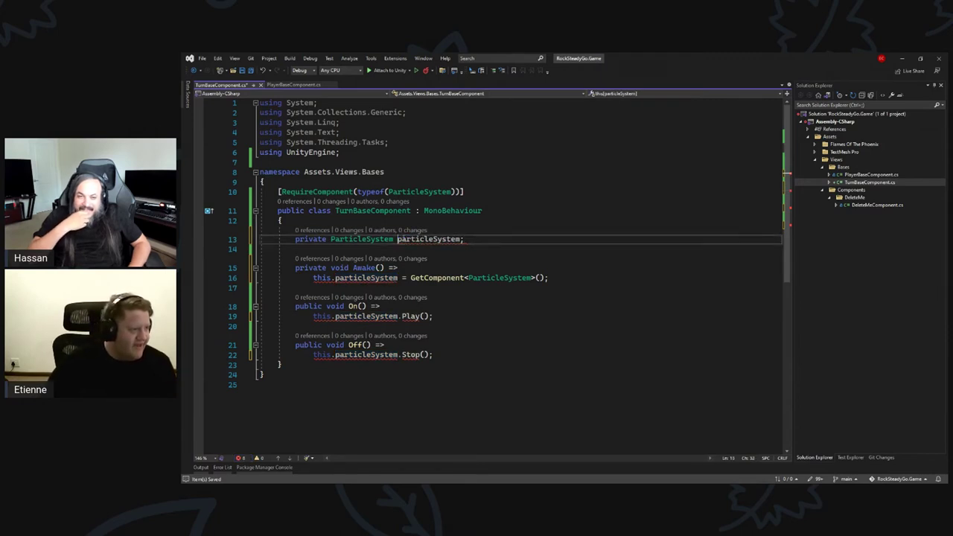
left_click(517, 231)
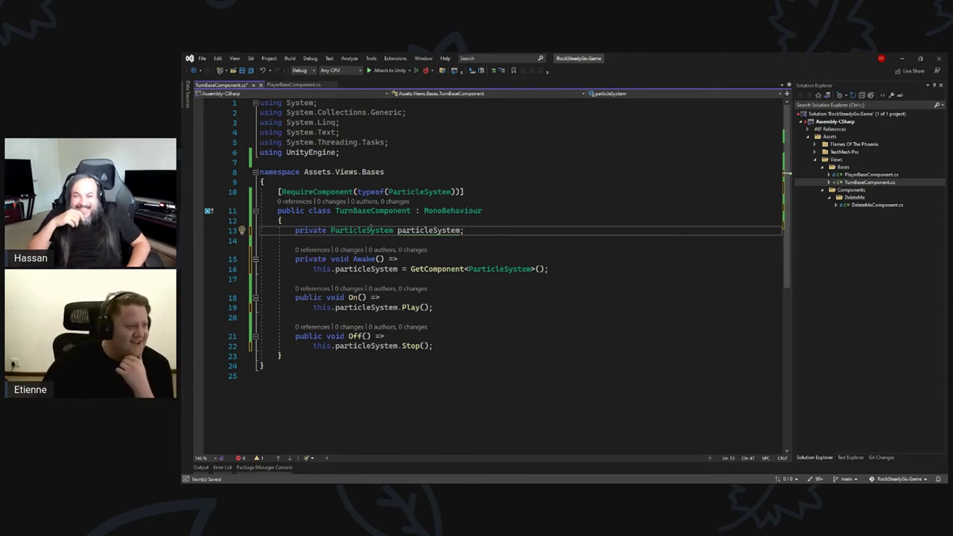
Check the warning on the particleSystem field declaration and remove the unused using directives from the file.
mouse_move(428, 231)
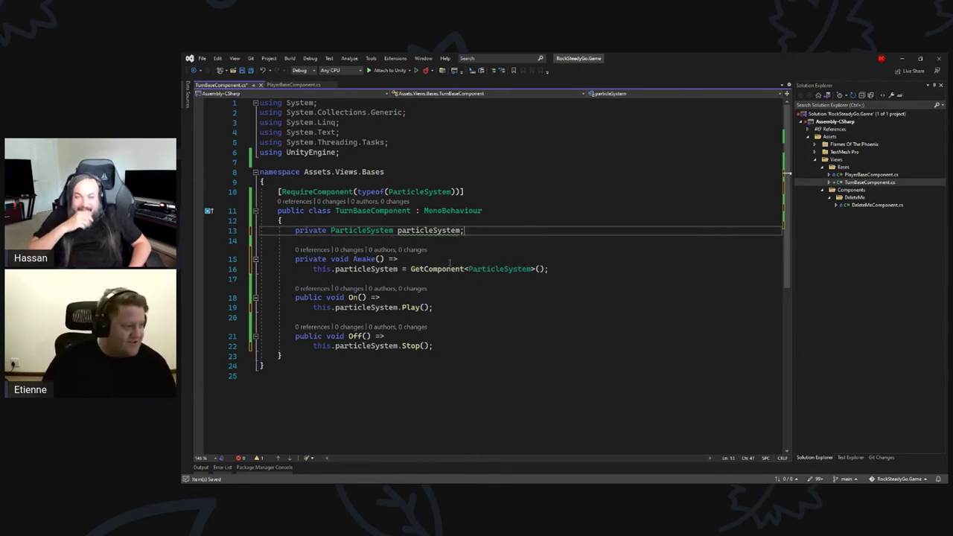
left_click(495, 258)
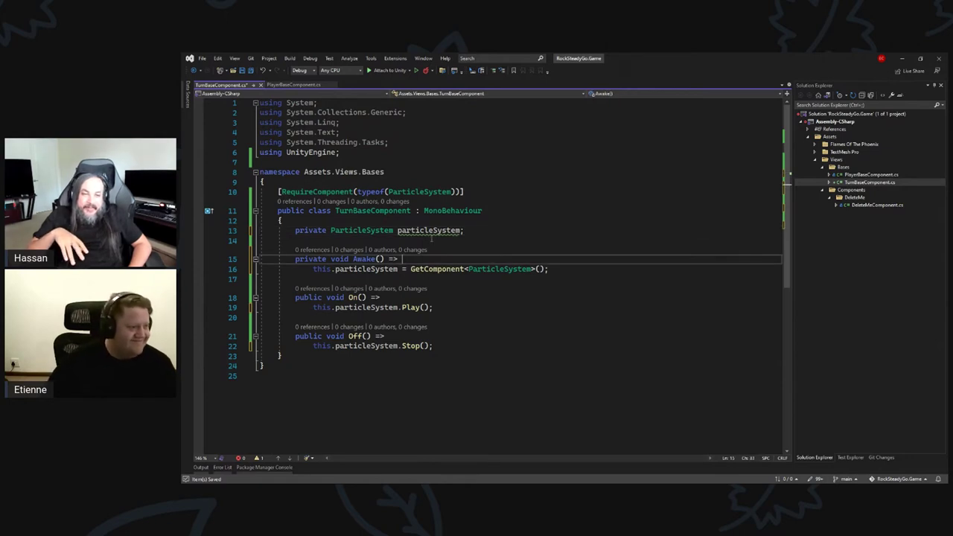
left_click(460, 231)
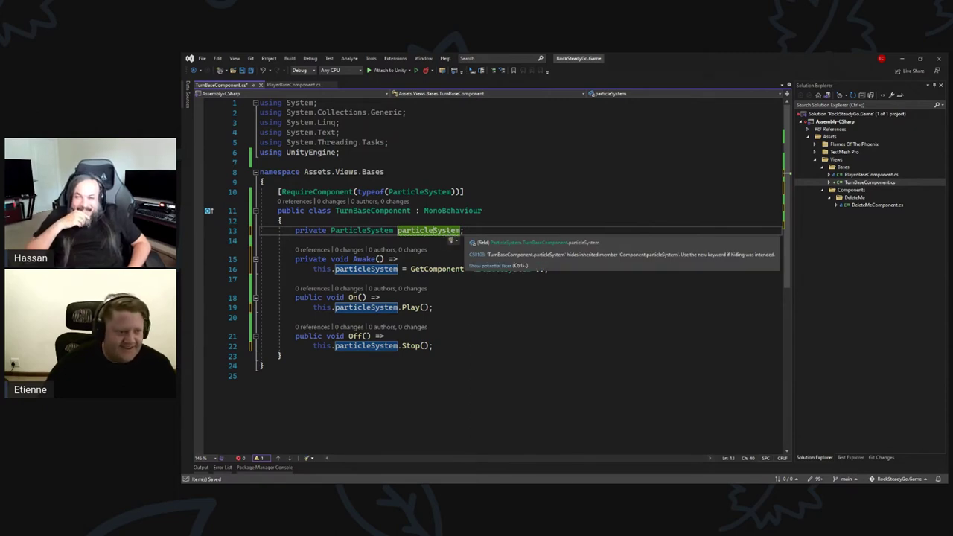
left_click(513, 224)
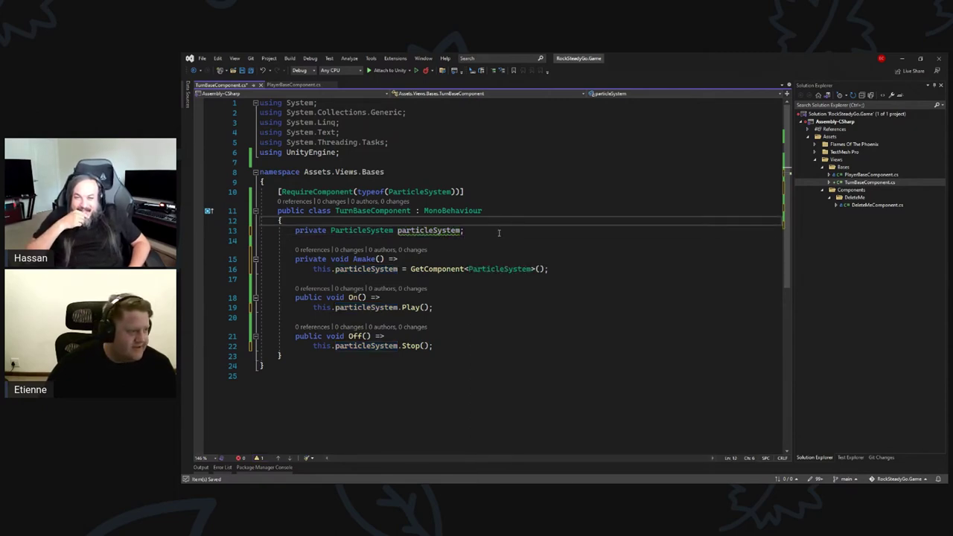
left_click(499, 233)
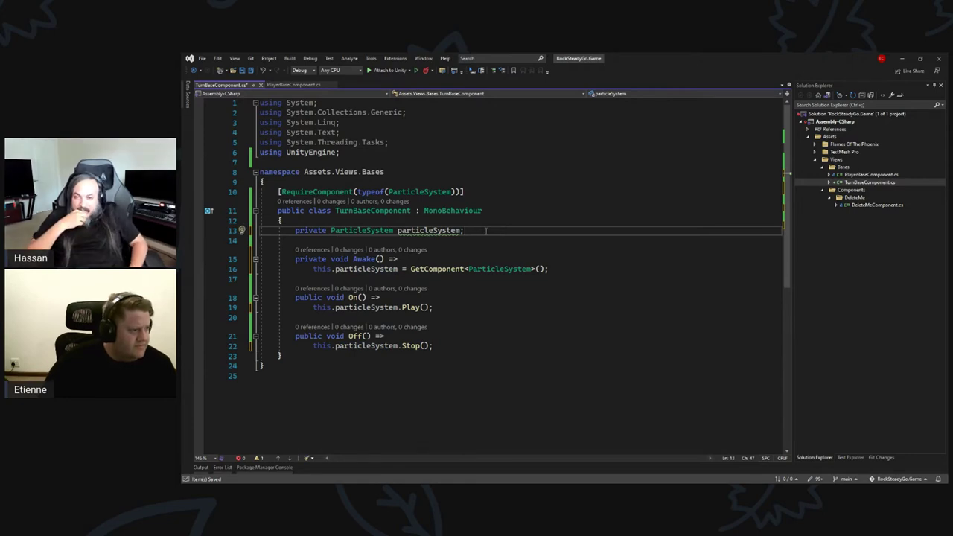
key("ctrl+r")
key("ctrl+g")
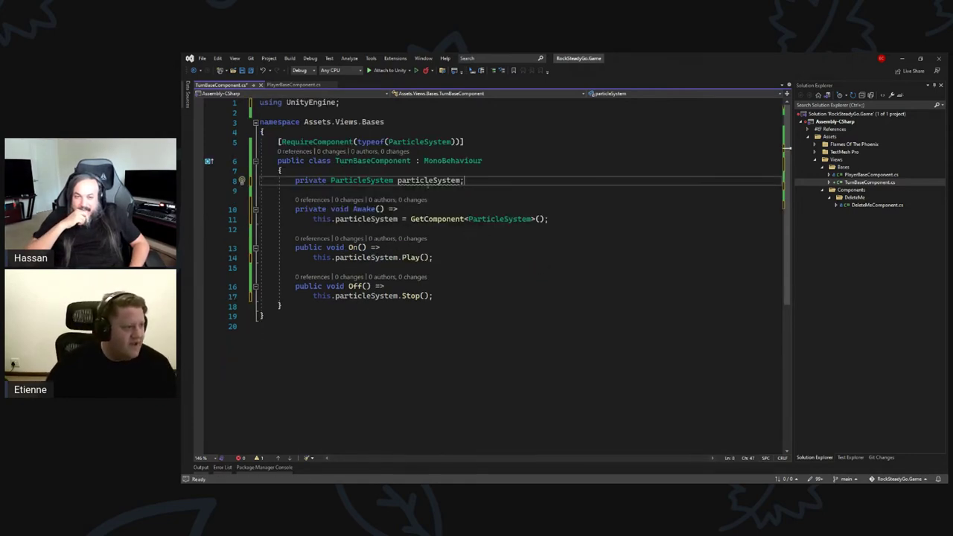
Examine the warning on the particleSystem field again along with the MonoBehaviour base class.
mouse_move(429, 184)
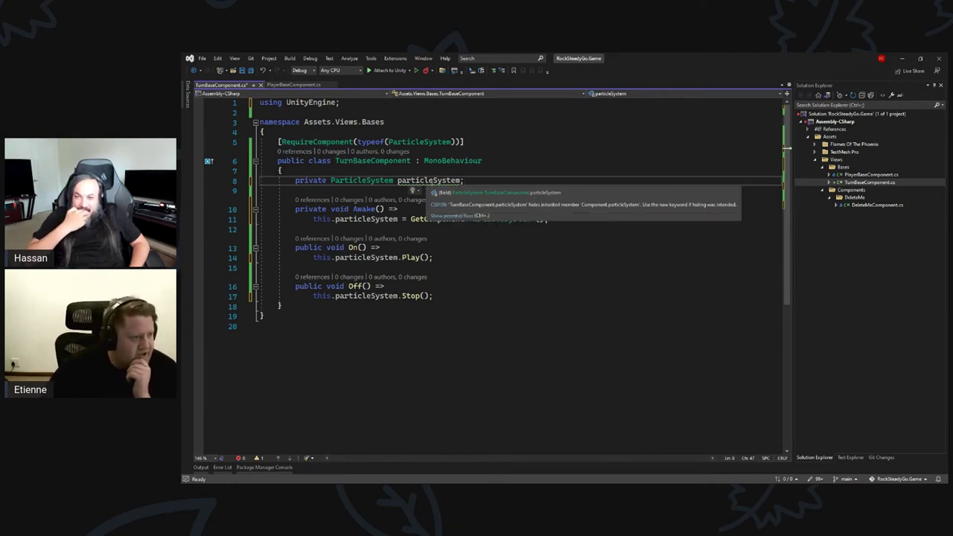
left_click(459, 181)
double_click(456, 161)
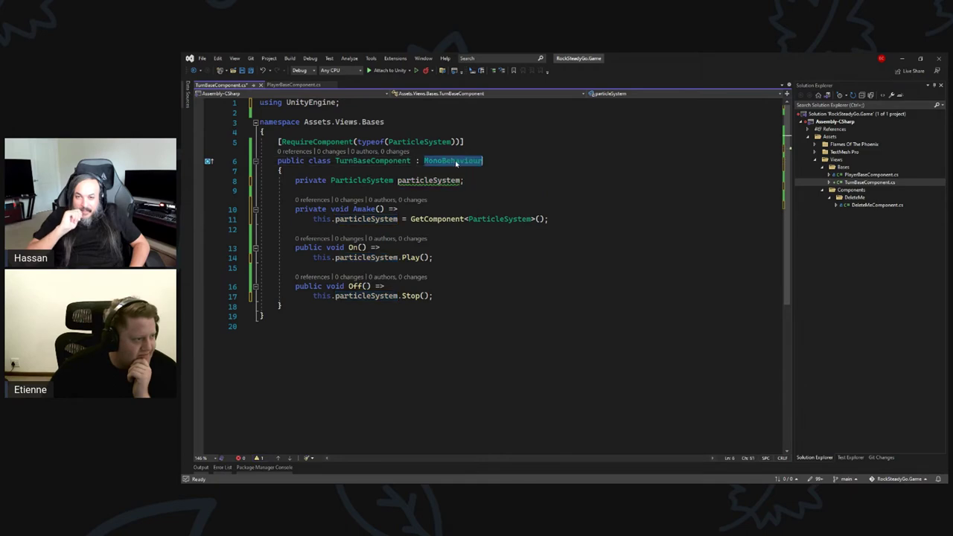
left_click(434, 181)
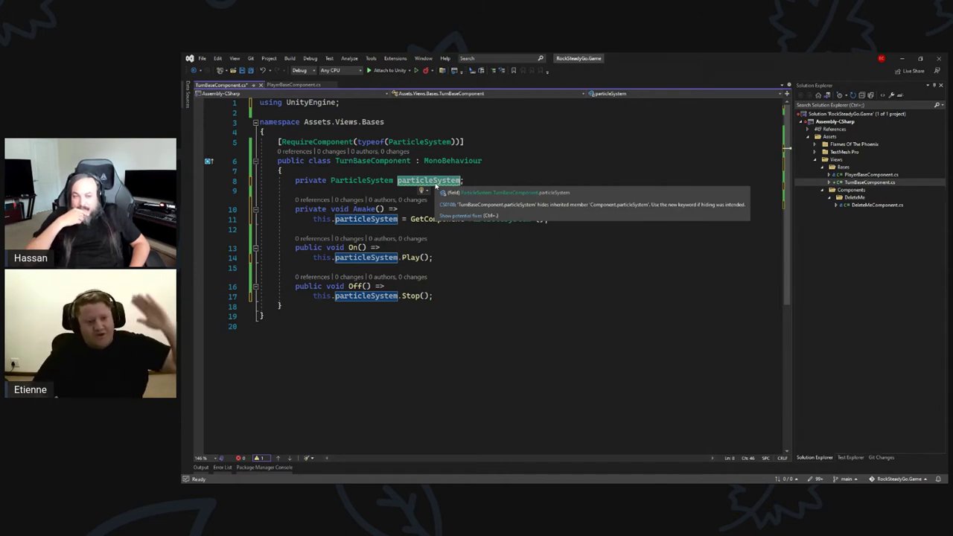
Look up code completions for cam after the arrow of the Awake method, and clear the text.
key("Down")
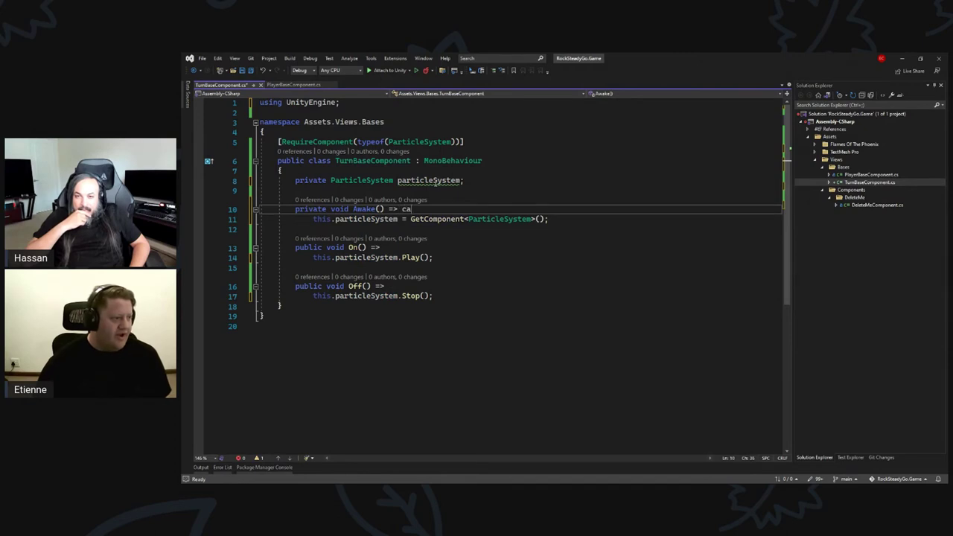
type("m")
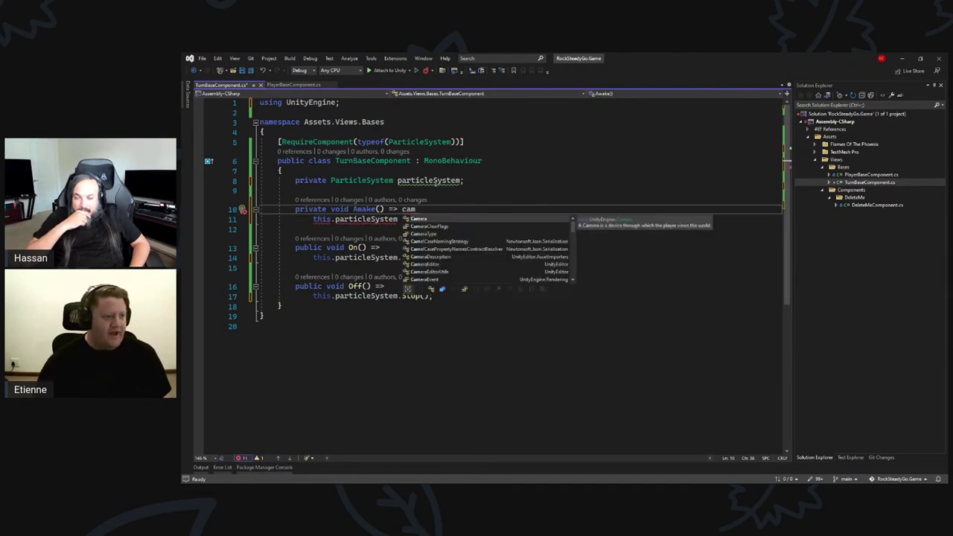
key("BackSpace")
key("BackSpace")
key("BackSpace")
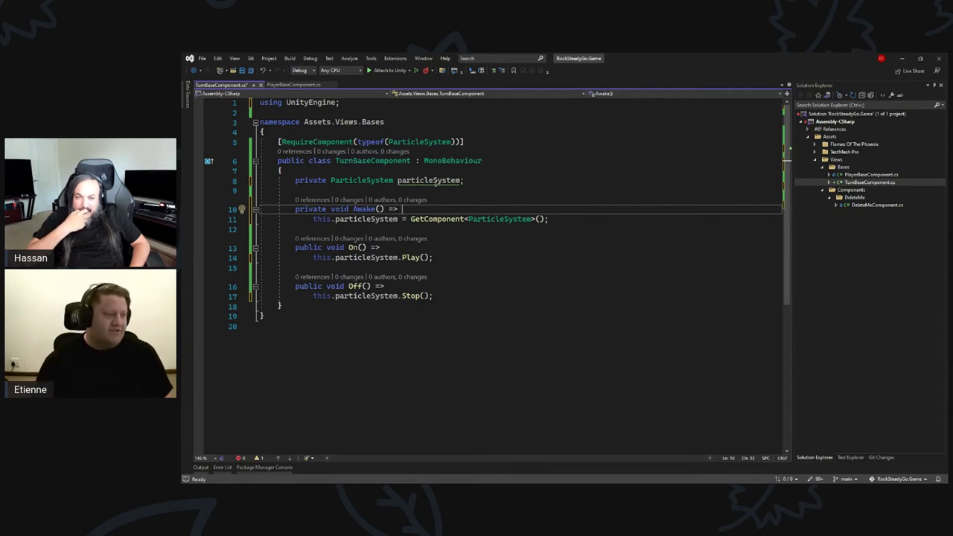
Rename the particleSystem field and all its references to externalParticleSystem and save the file.
left_click(437, 180)
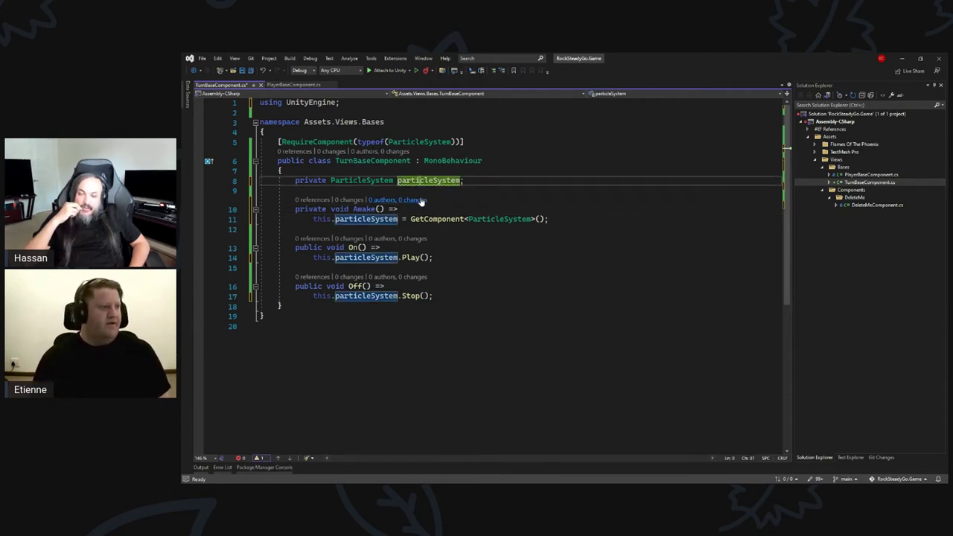
mouse_move(419, 180)
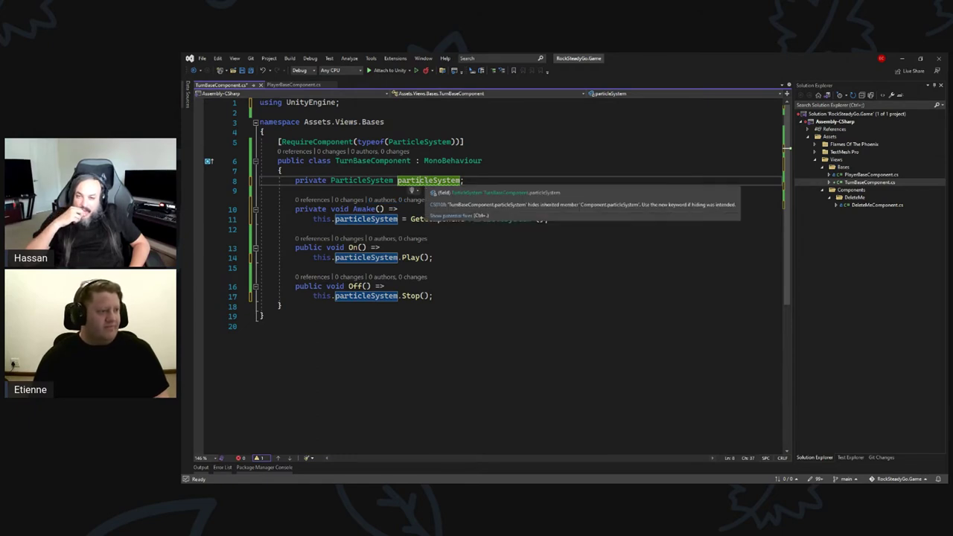
key("ctrl+r")
key("ctrl+r")
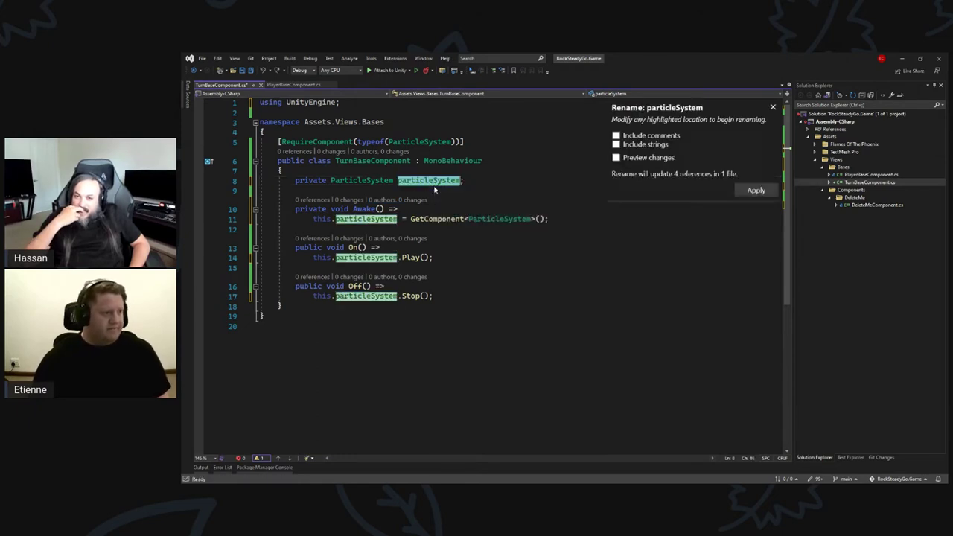
type("exk")
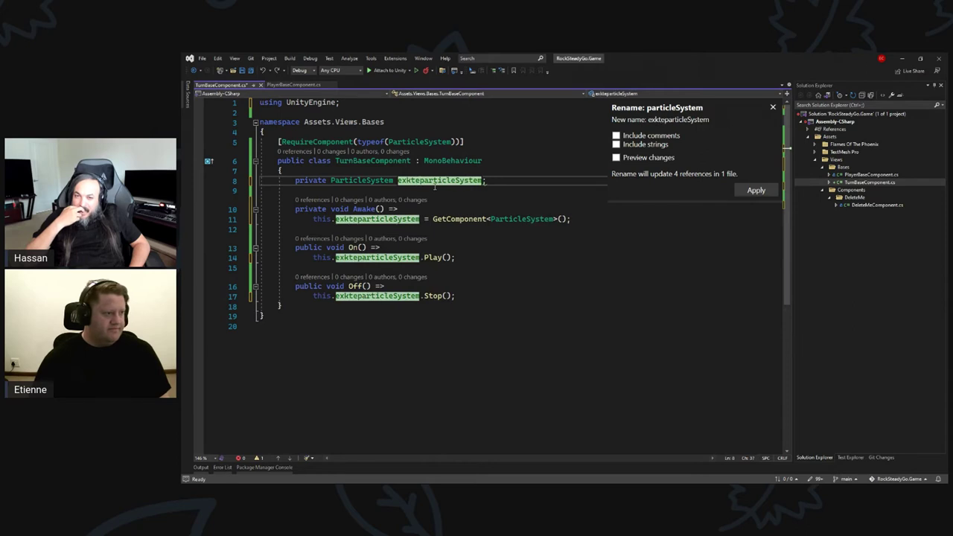
key("BackSpace")
type("ternalP")
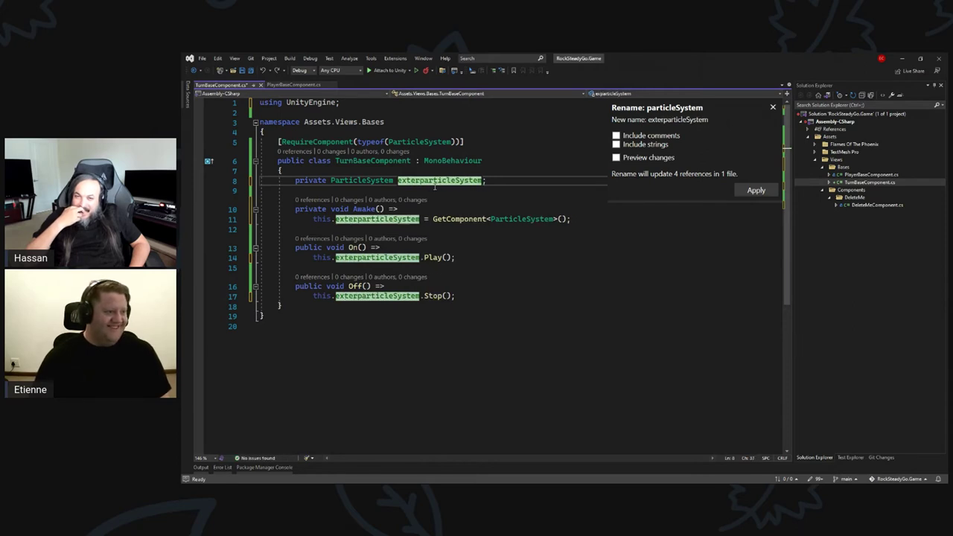
key("Delete")
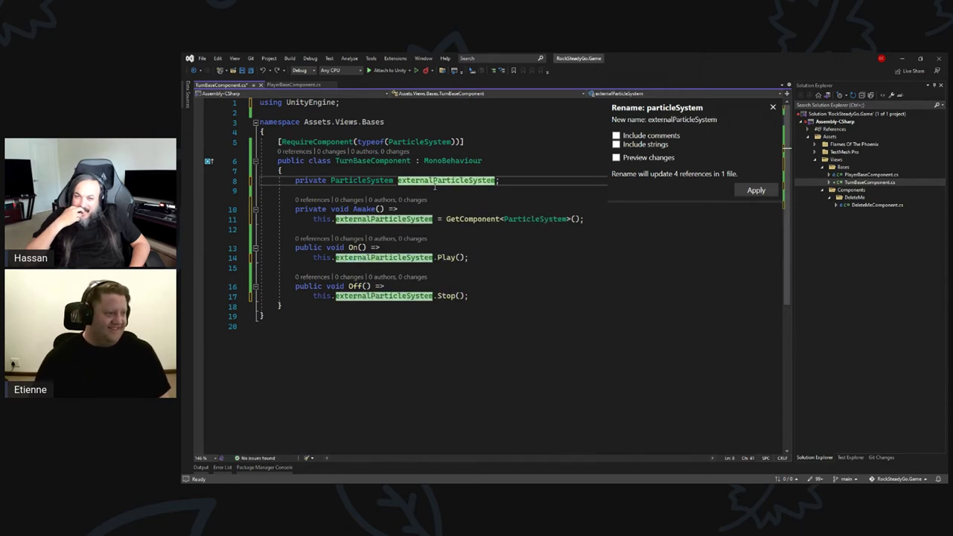
key("Return")
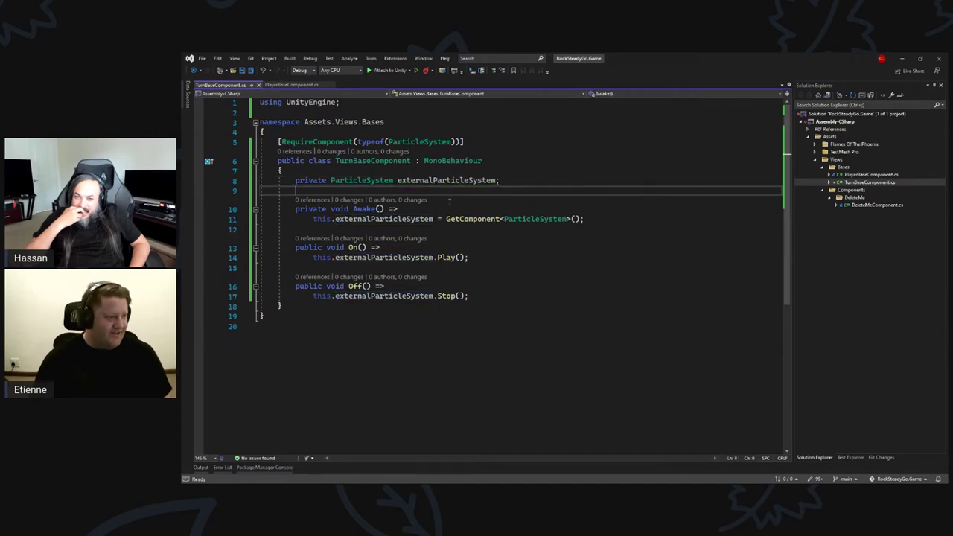
key("End")
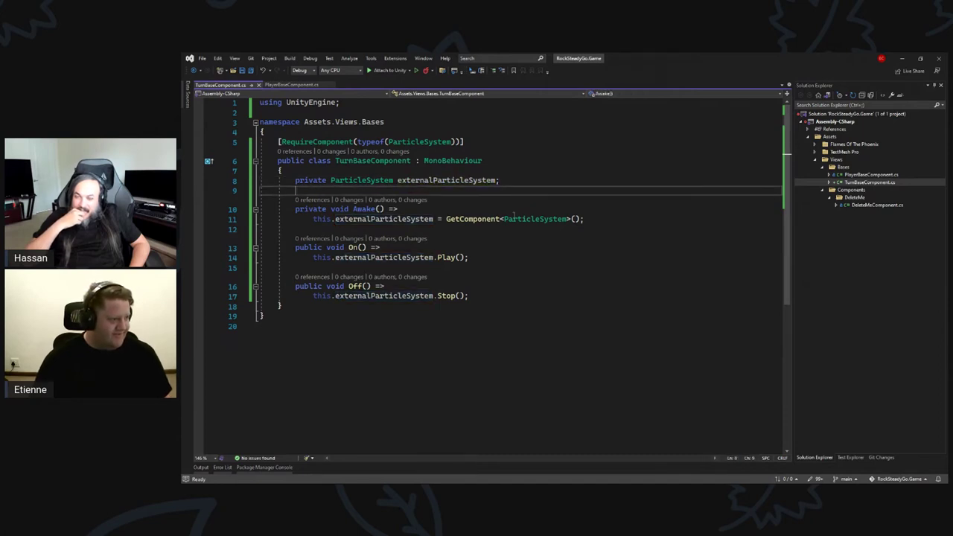
Remove the empty line after the closing brace at the end of the TurnBaseComponent code file.
left_click(483, 256)
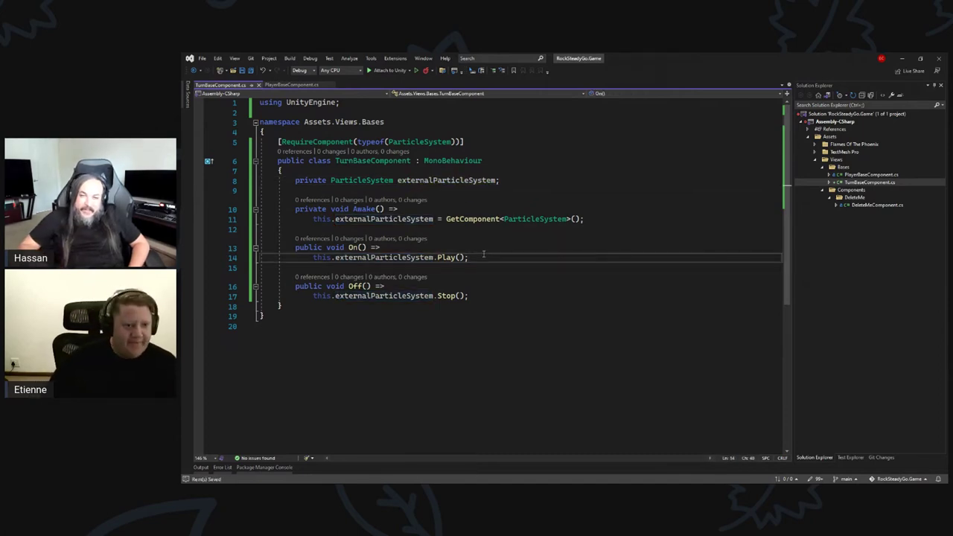
left_click(559, 207)
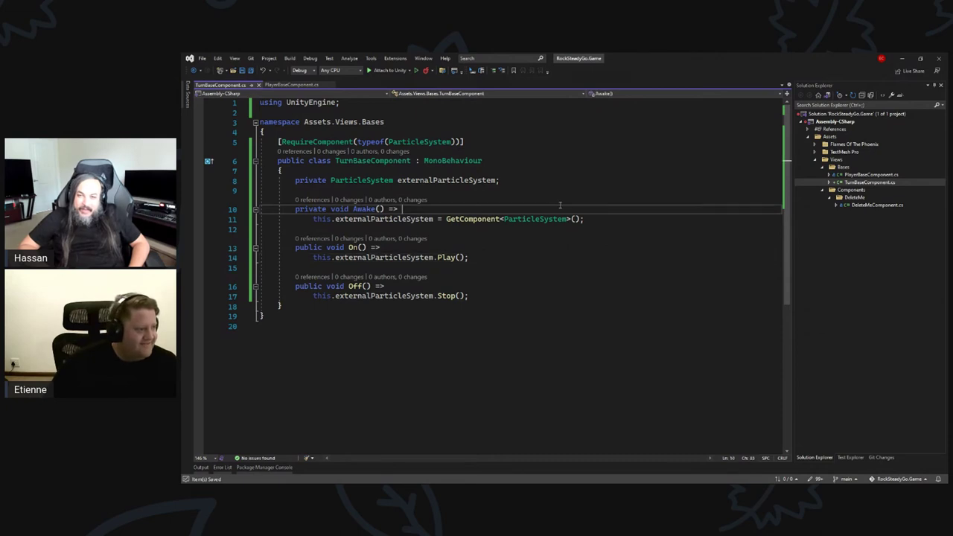
left_click(403, 345)
key("BackSpace")
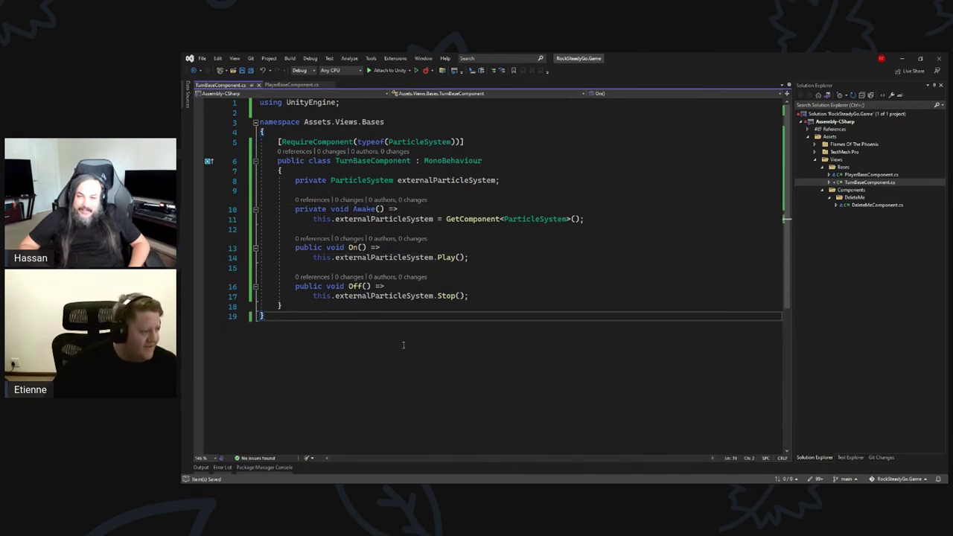
Switch to the Unity editor and create an empty child object named Flame under TurnBaseComponent.
left_click(902, 58)
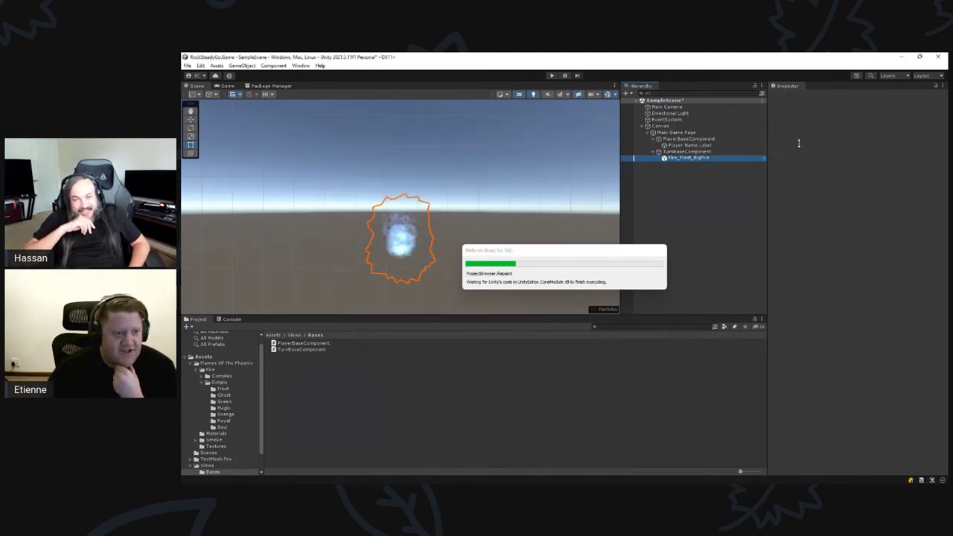
scroll(822, 123, "down", 2)
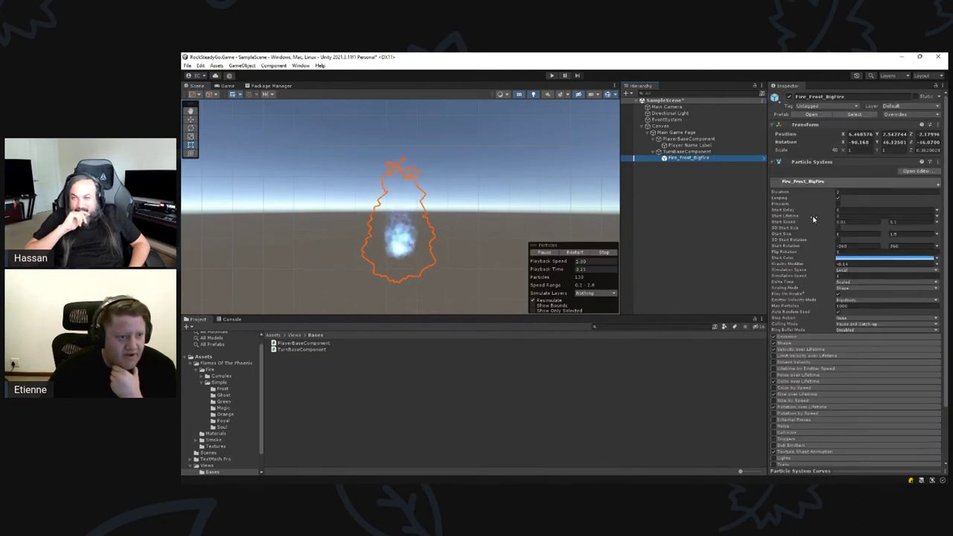
left_click(705, 158, "ctrl")
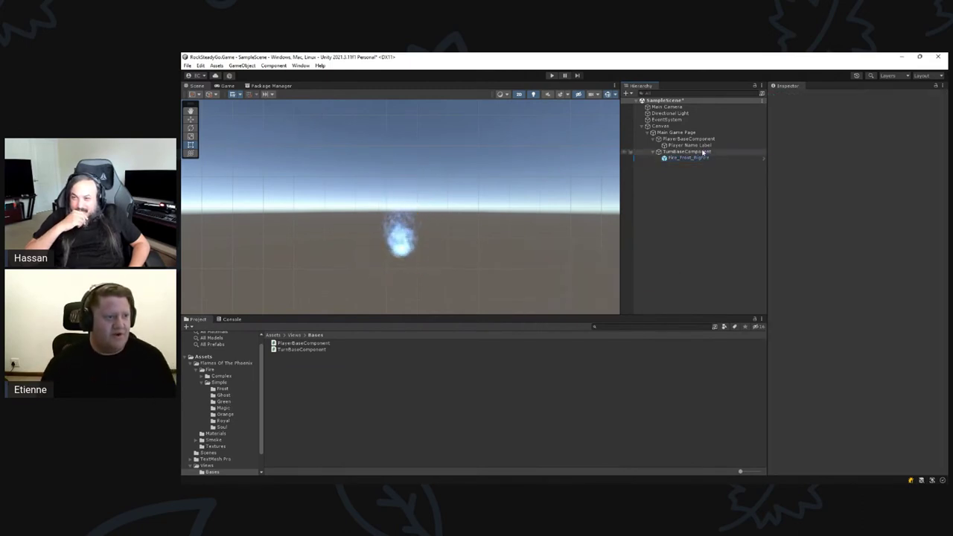
right_click(701, 151)
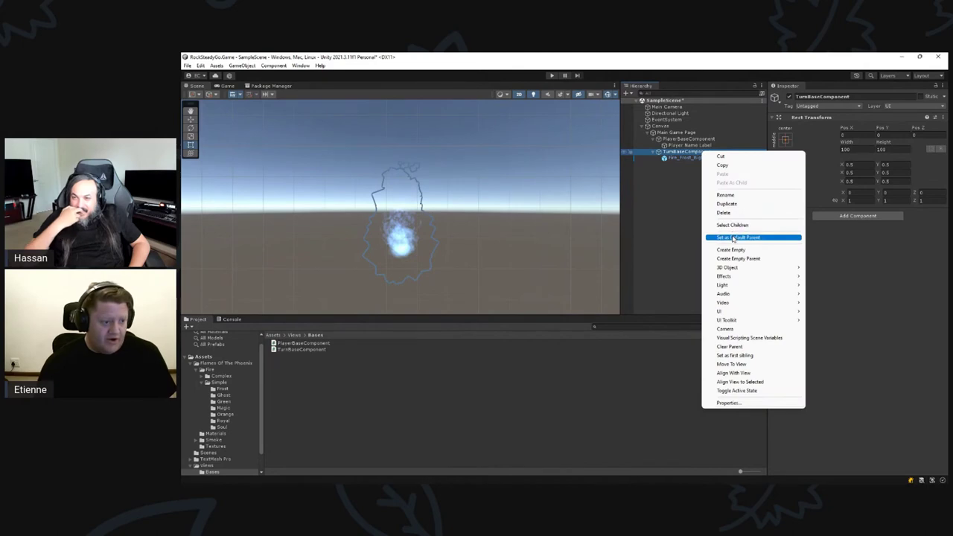
left_click(729, 249)
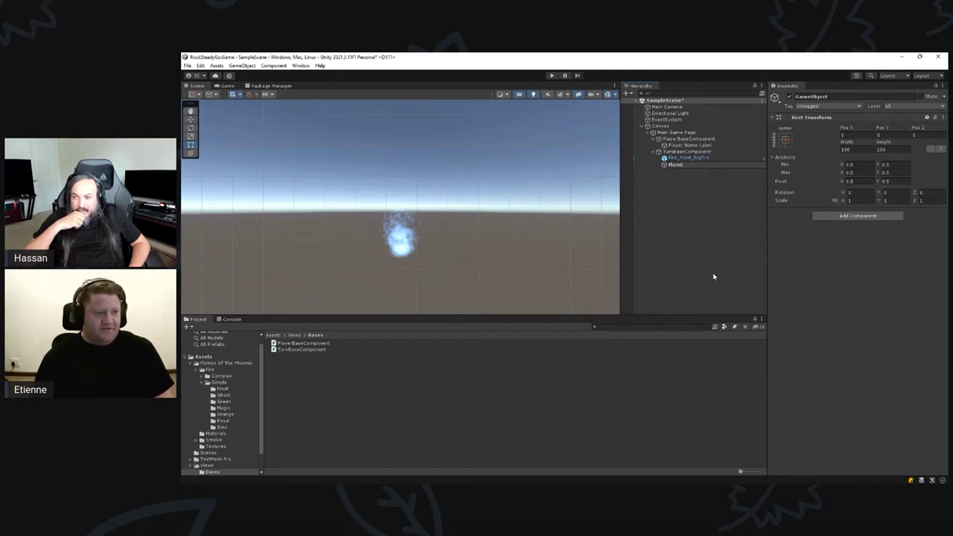
key("Return")
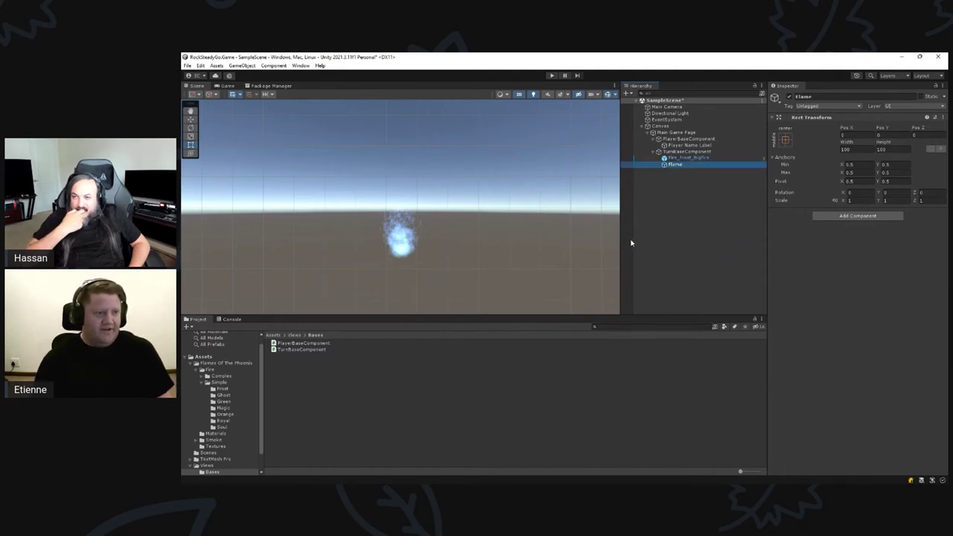
Copy the Particle System component of Fire_Frost_BigFire and paste it as a new component on the Flame object.
left_click(713, 158)
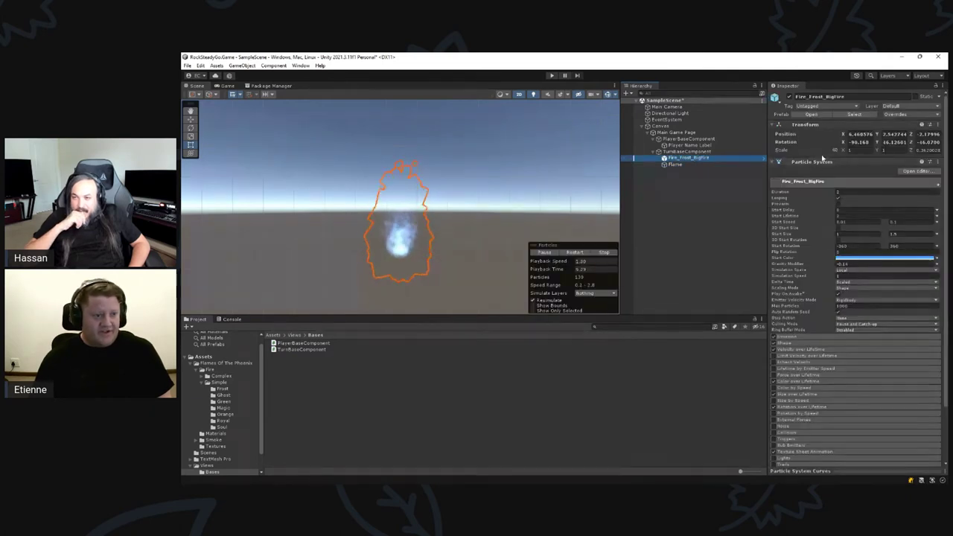
right_click(824, 164)
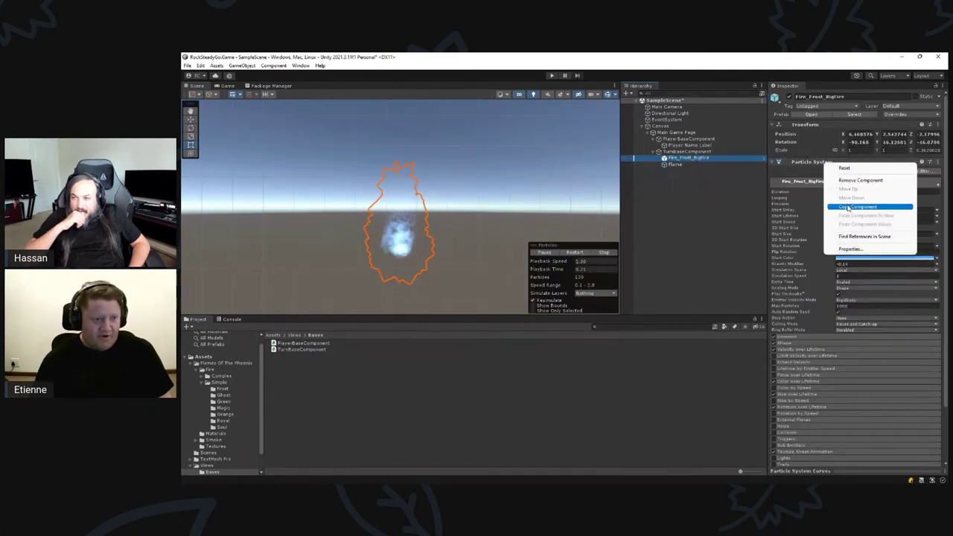
left_click(849, 207)
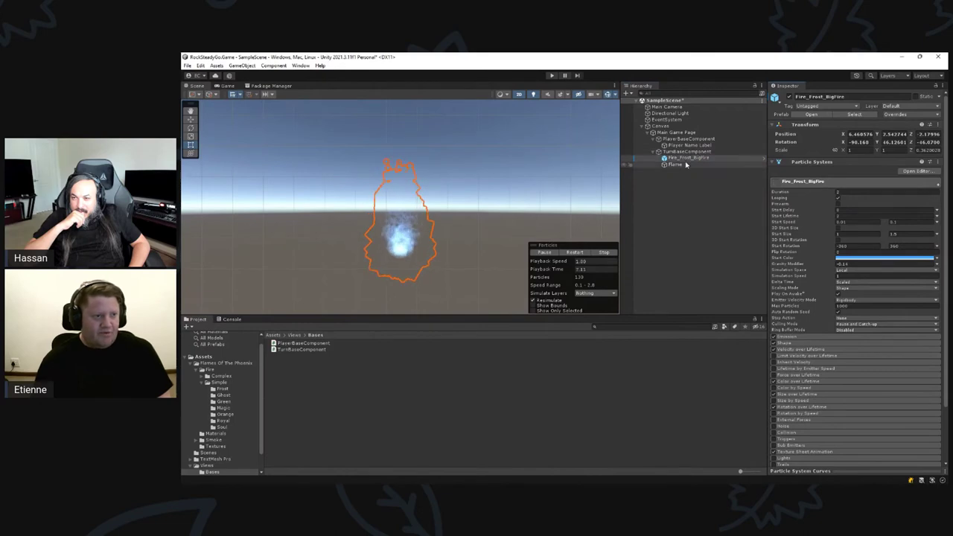
left_click(748, 164)
right_click(810, 118)
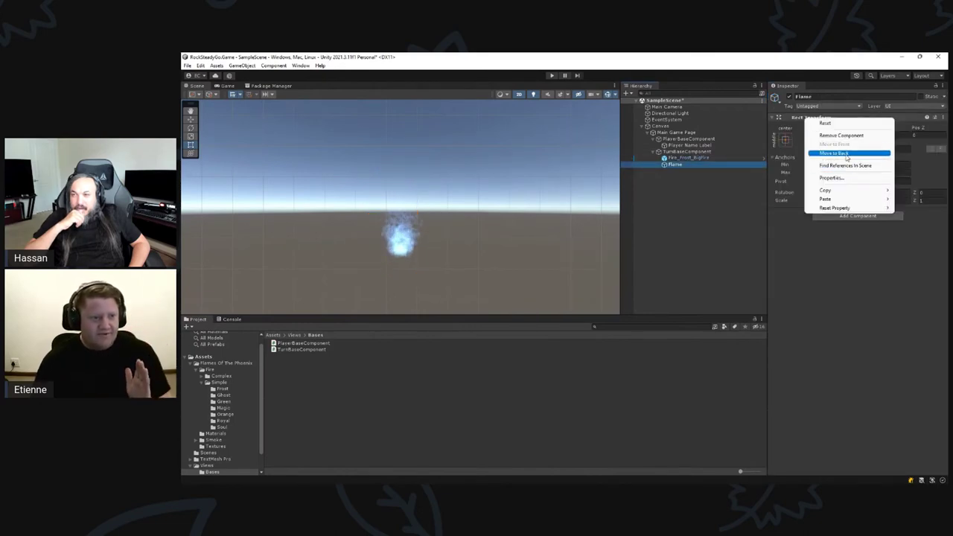
mouse_move(853, 199)
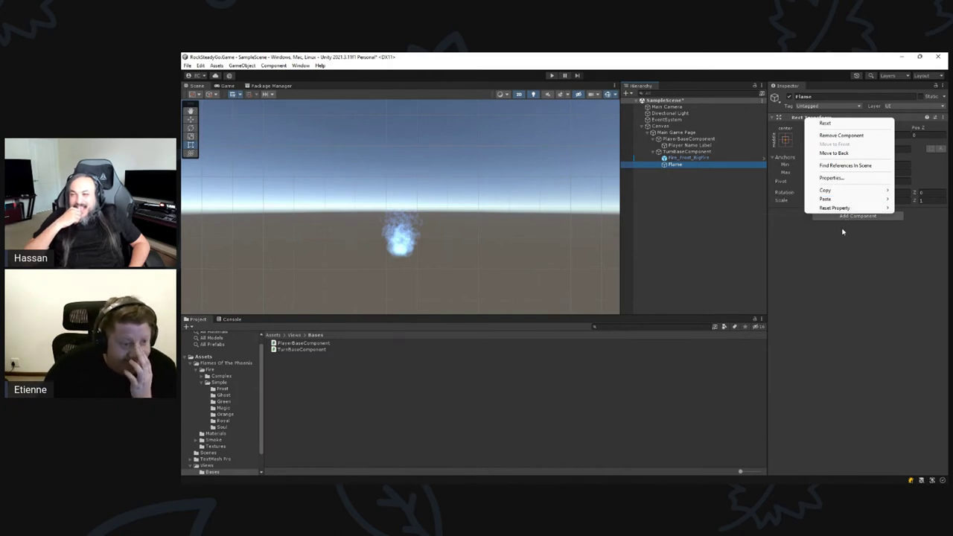
left_click(843, 233)
right_click(810, 119)
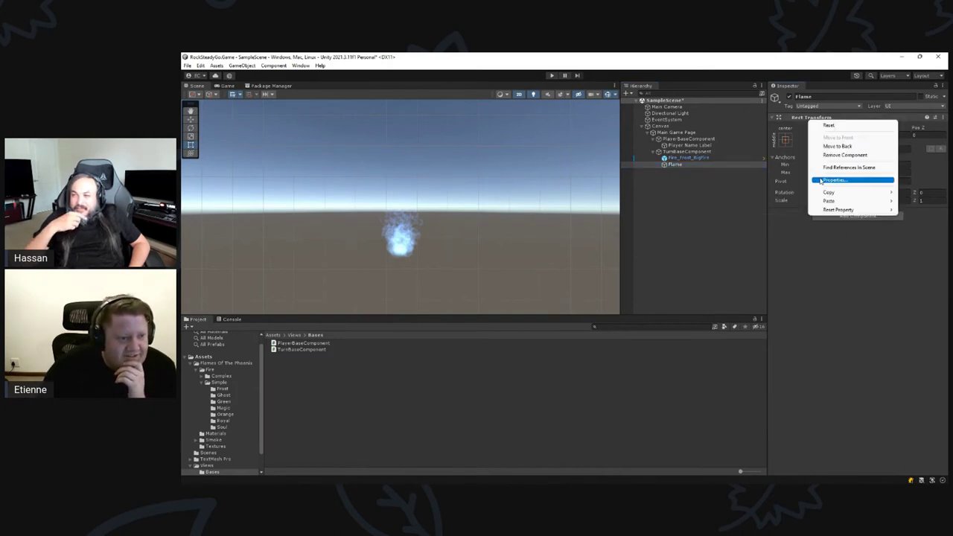
mouse_move(831, 203)
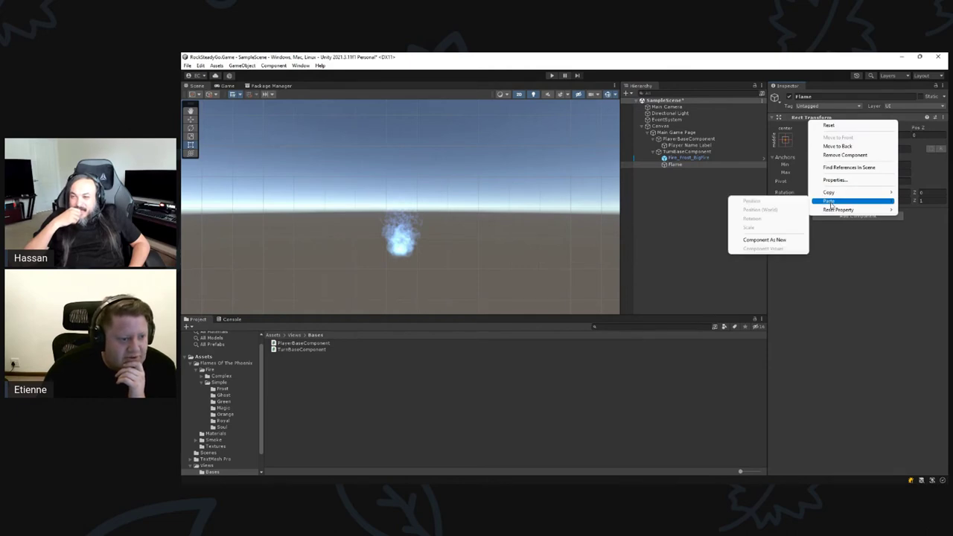
left_click(764, 239)
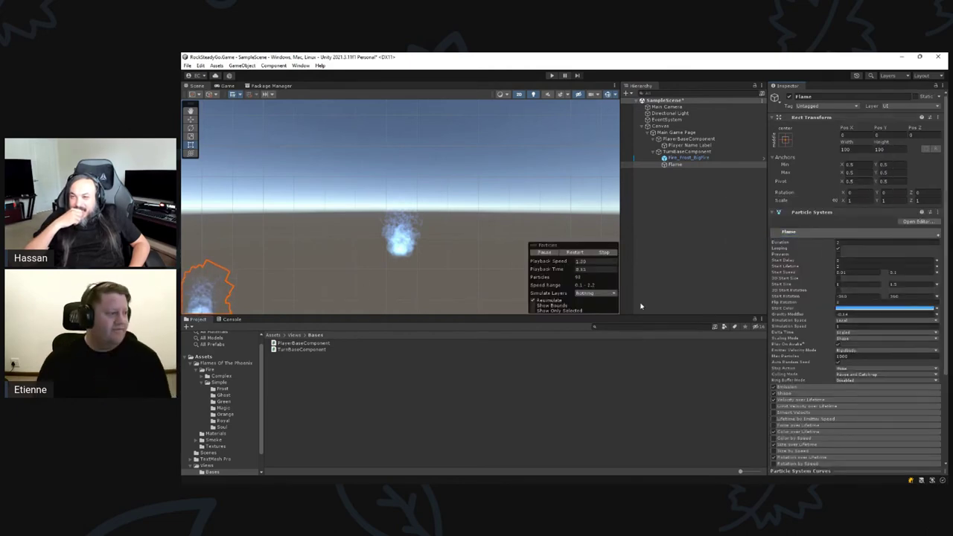
Delete the Fire_Frost_BigFire object from TurnBaseComponent, save the scene, and slightly widen the project folder tree.
middle_click_drag(315, 257, 460, 170)
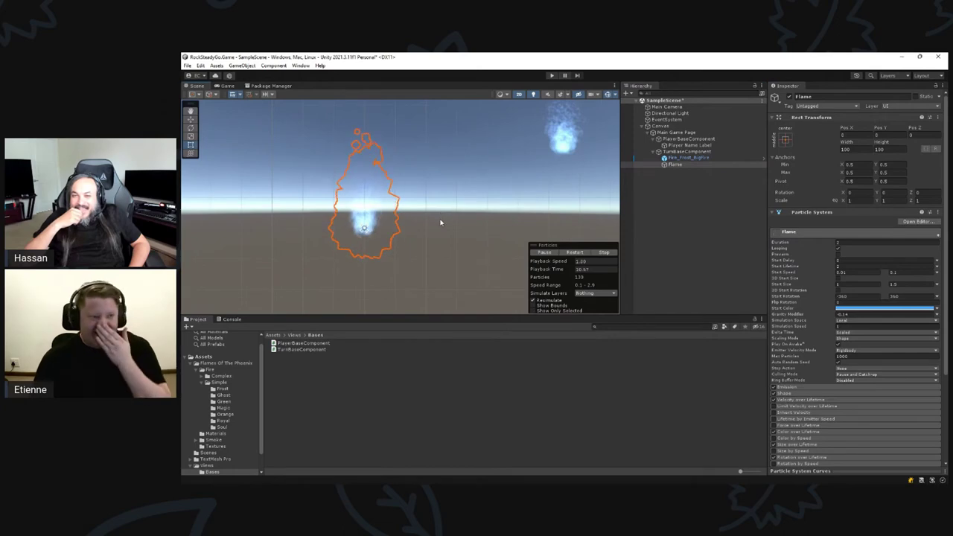
left_click(683, 157)
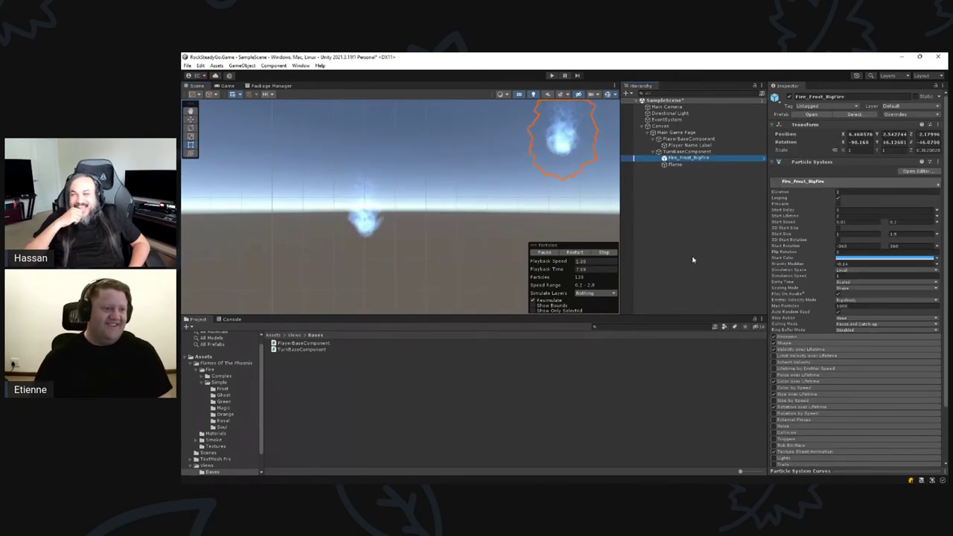
left_click(692, 260)
left_click(676, 159)
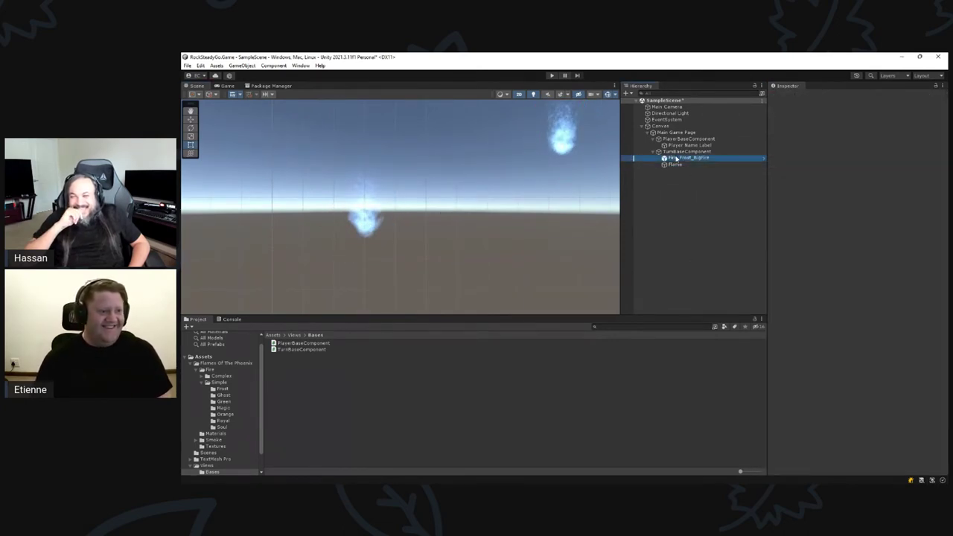
key("Delete")
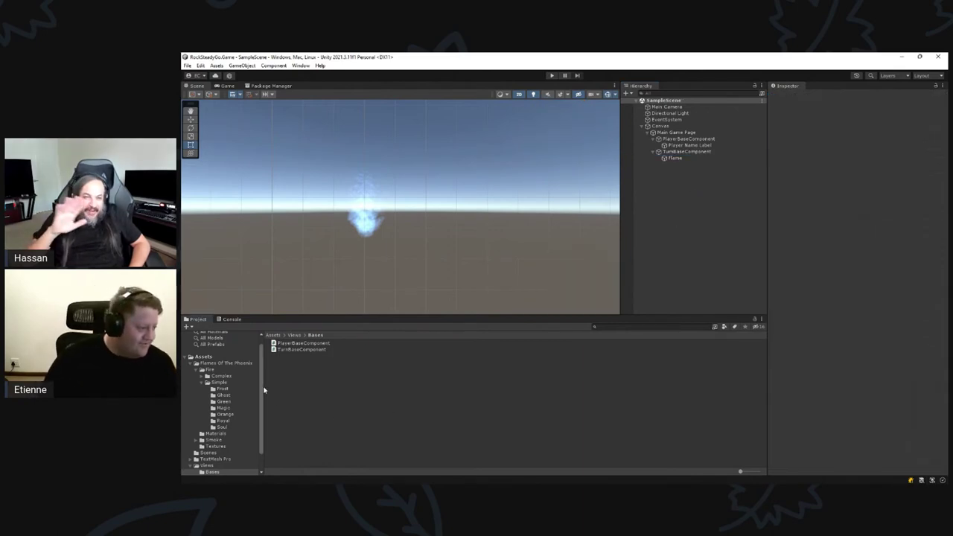
left_click_drag(265, 387, 273, 387)
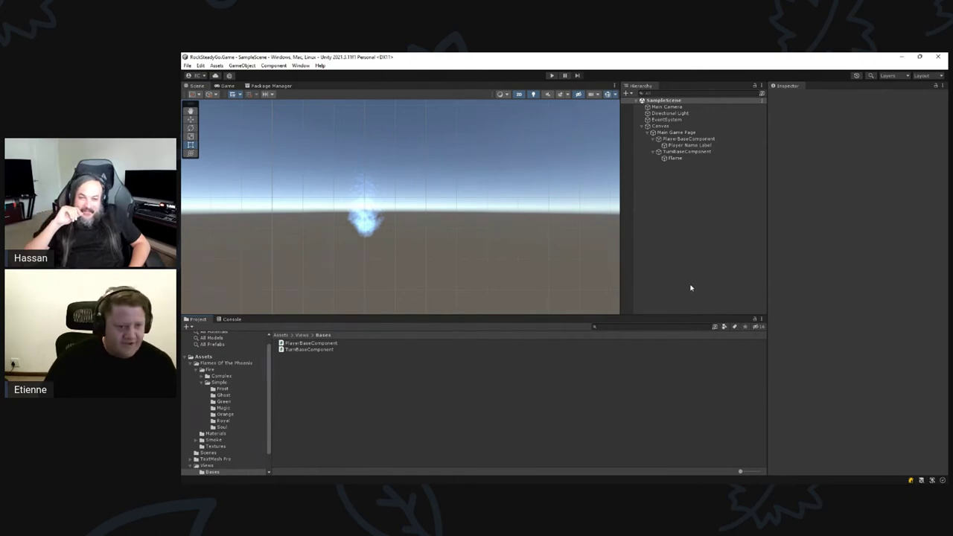
Check the Flame in the Game view and compare it with TurnBaseComponent's rectangle in the Scene view.
left_click(227, 85)
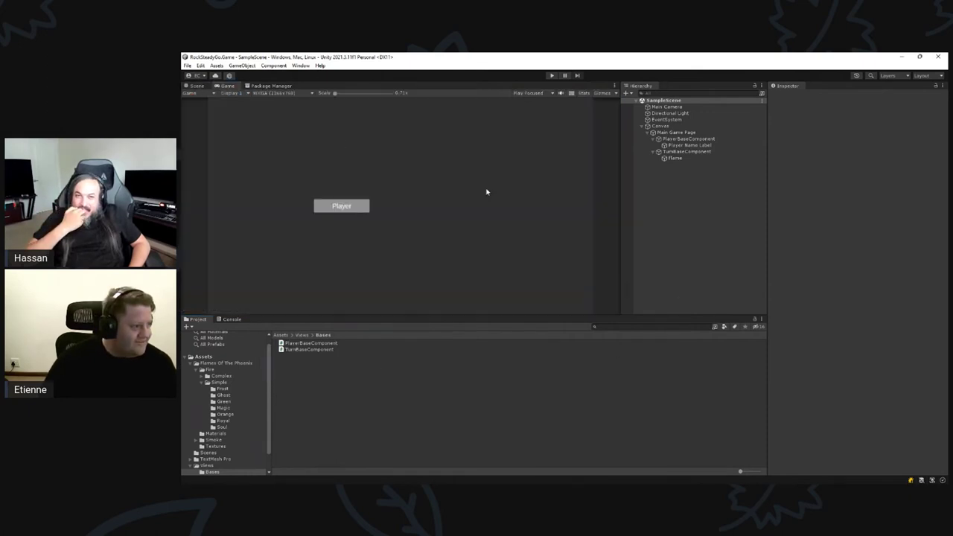
left_click(686, 159)
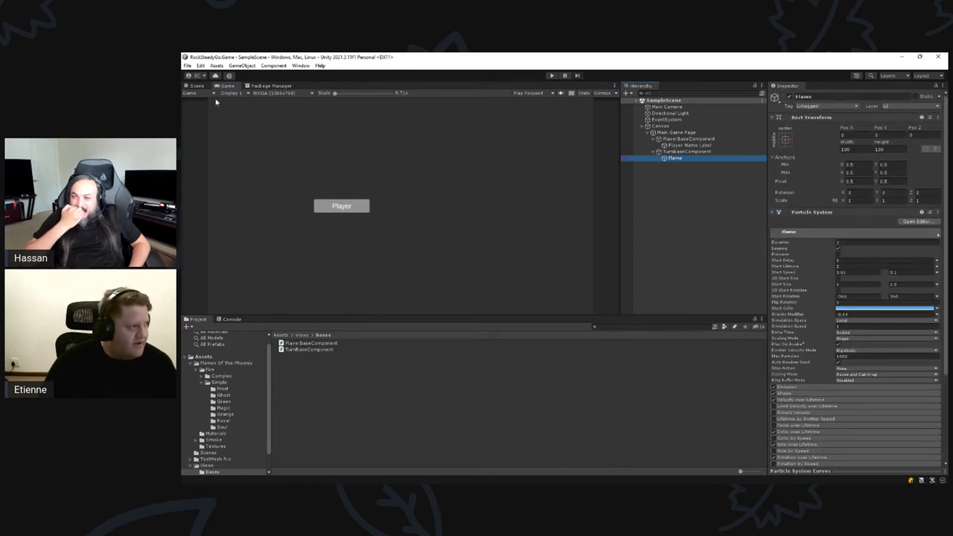
left_click(196, 86)
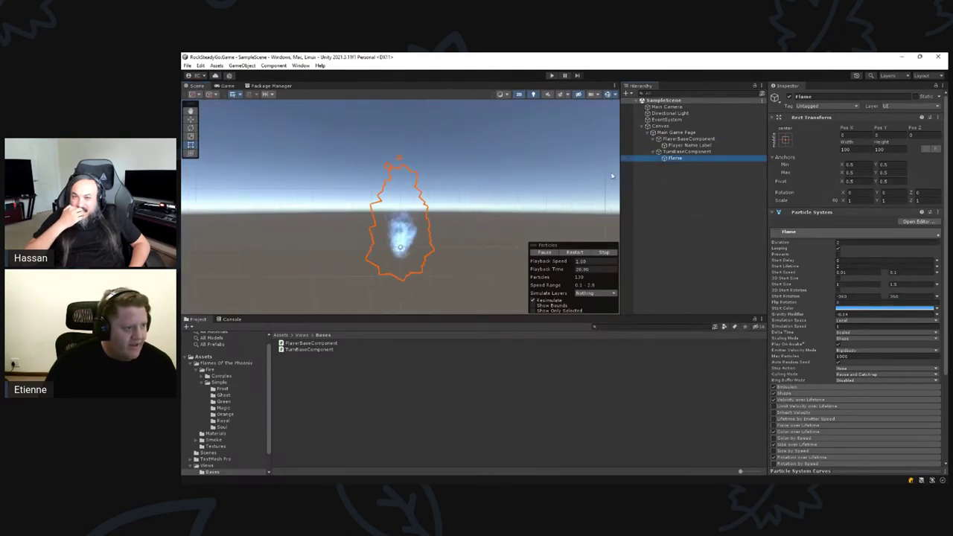
left_click(672, 153)
scroll(405, 213, "down", 2)
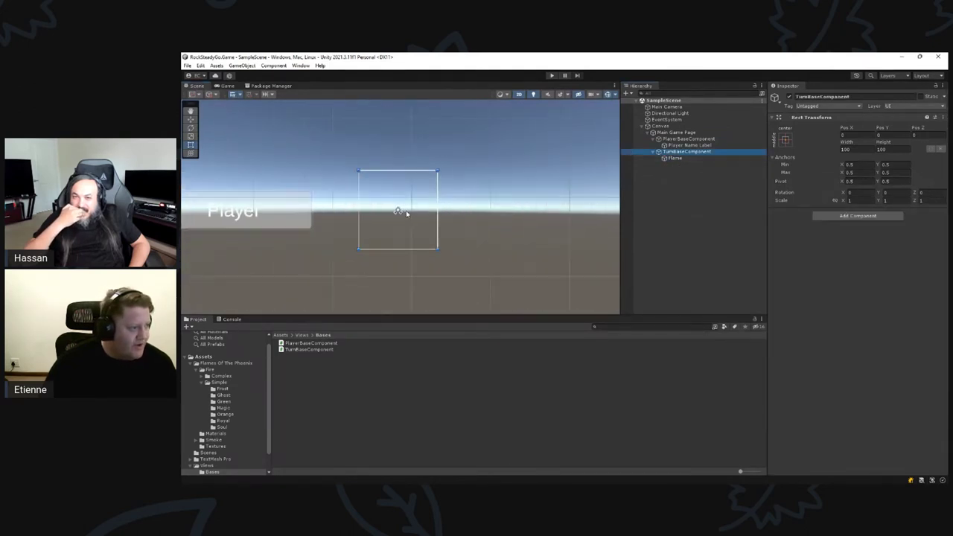
Try changing the X scale of the Flame object and undo the change.
left_click(675, 158)
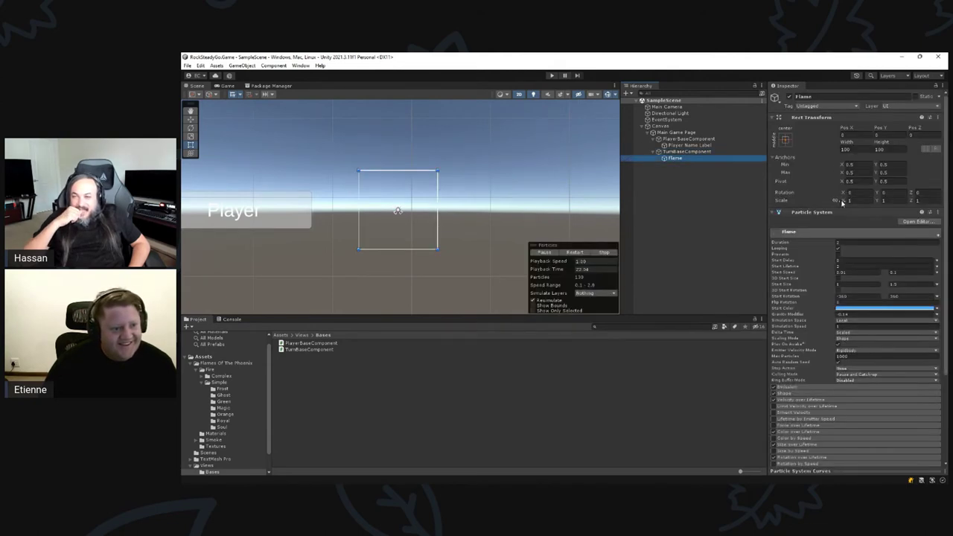
left_click_drag(842, 203, 852, 201)
key("ctrl+z")
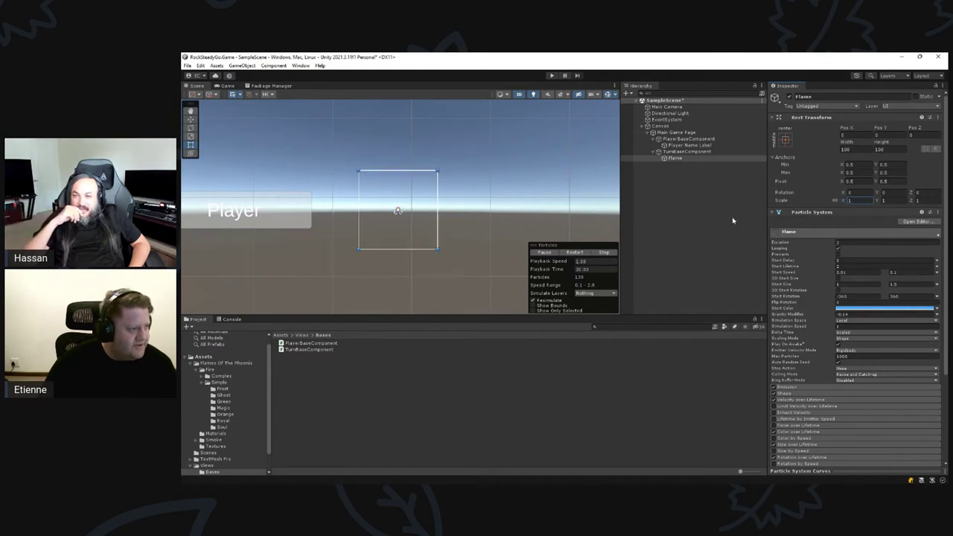
Set the Start Size range of the Flame's particle system to a minimum of 10 and a maximum of 15.
scroll(398, 209, "up", 8)
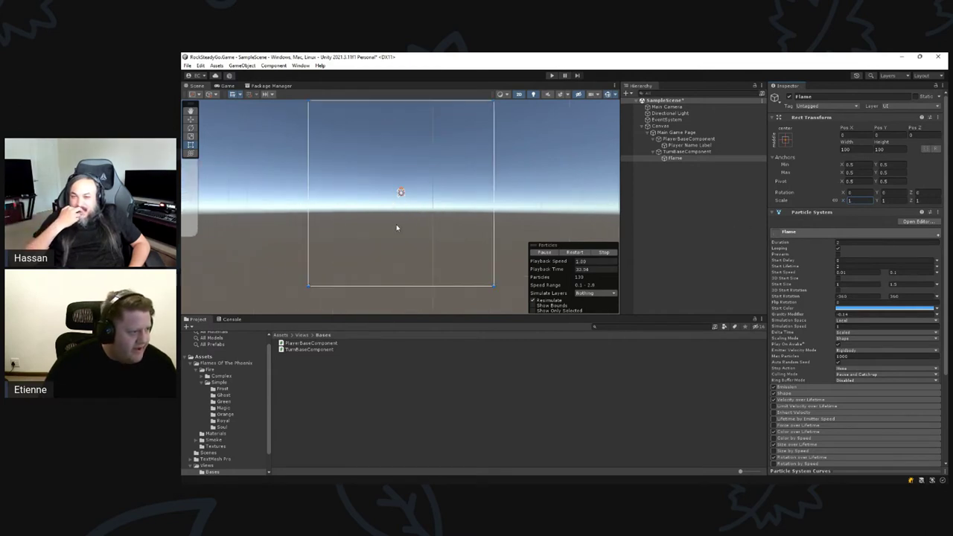
scroll(404, 179, "up", 2)
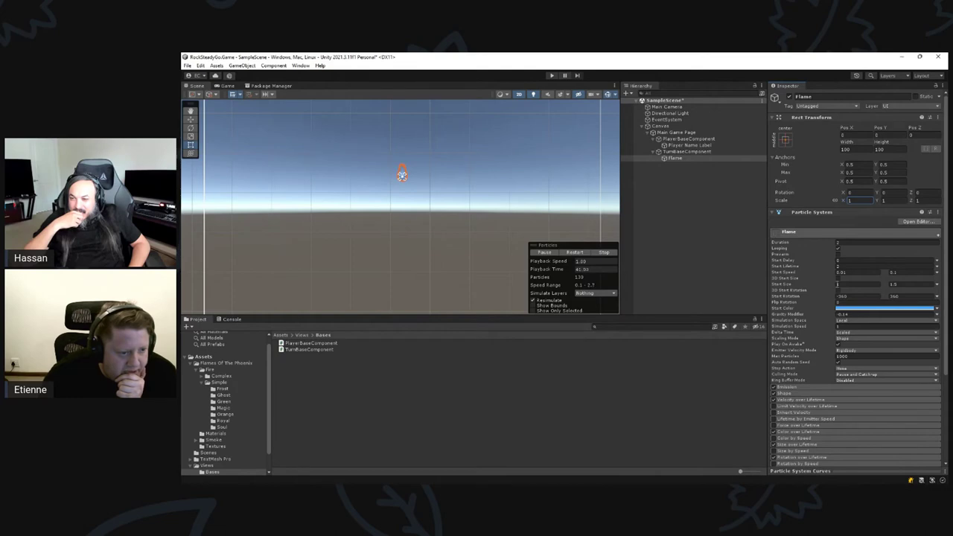
left_click(885, 286)
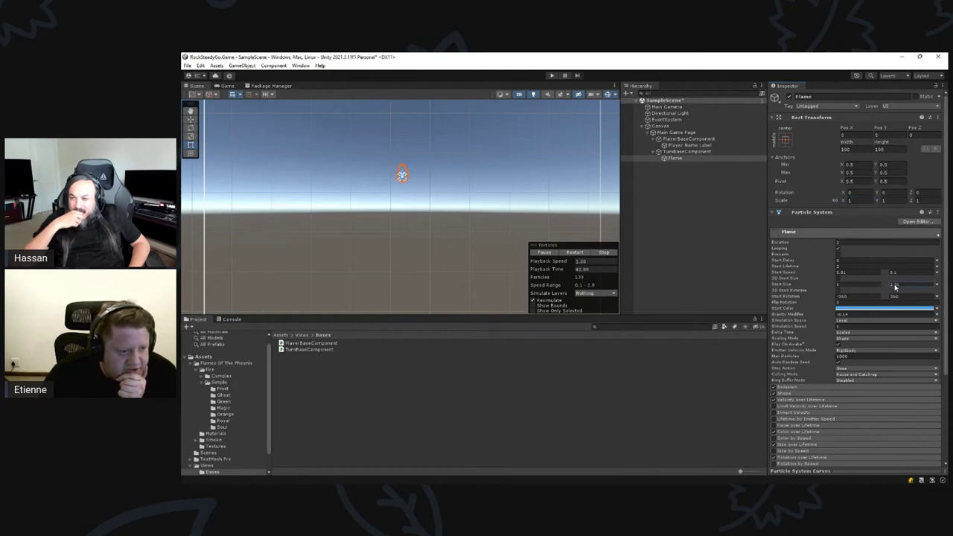
type("17.43")
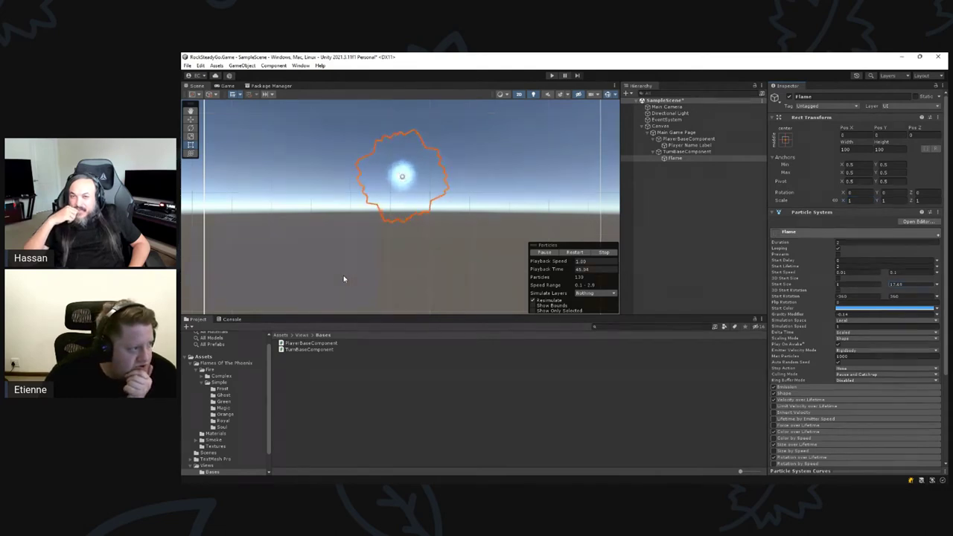
key("Escape")
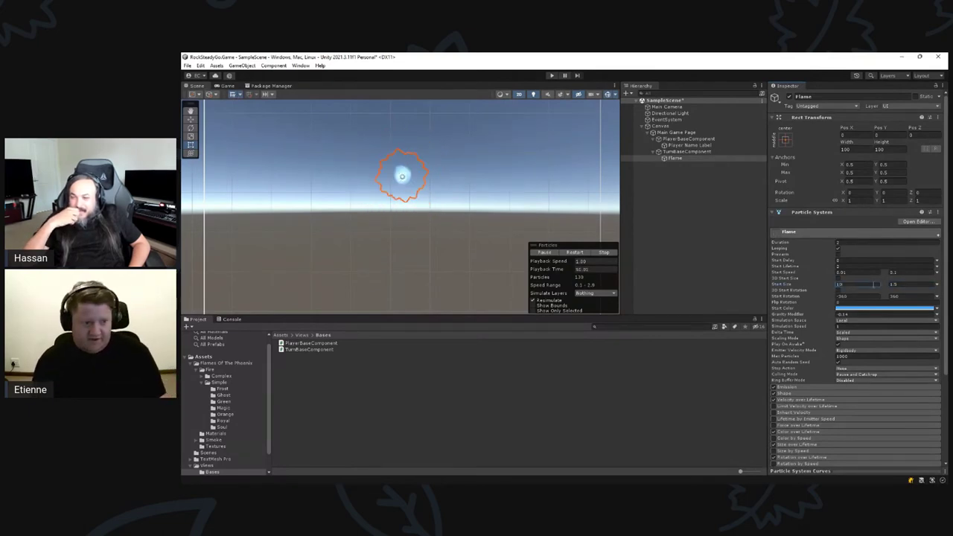
left_click(893, 284)
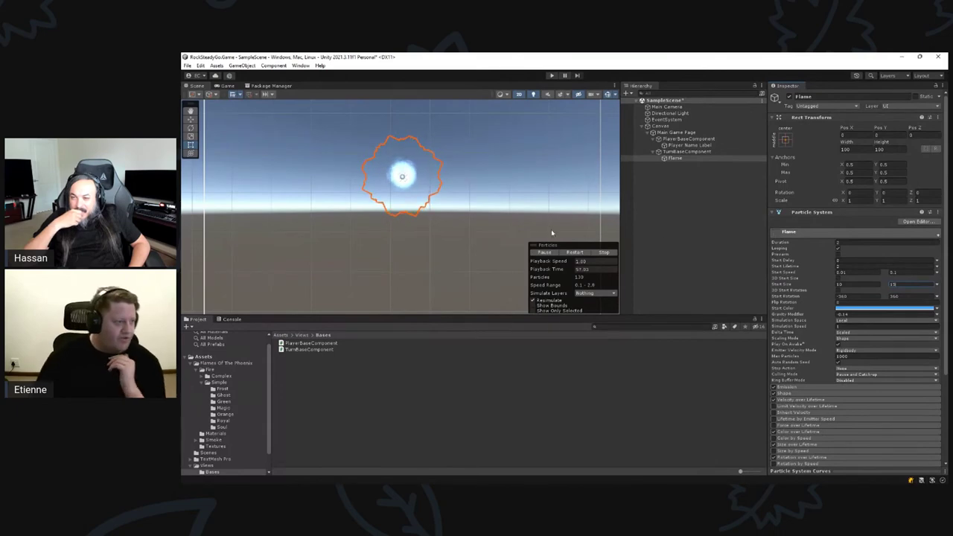
scroll(544, 230, "down", 3)
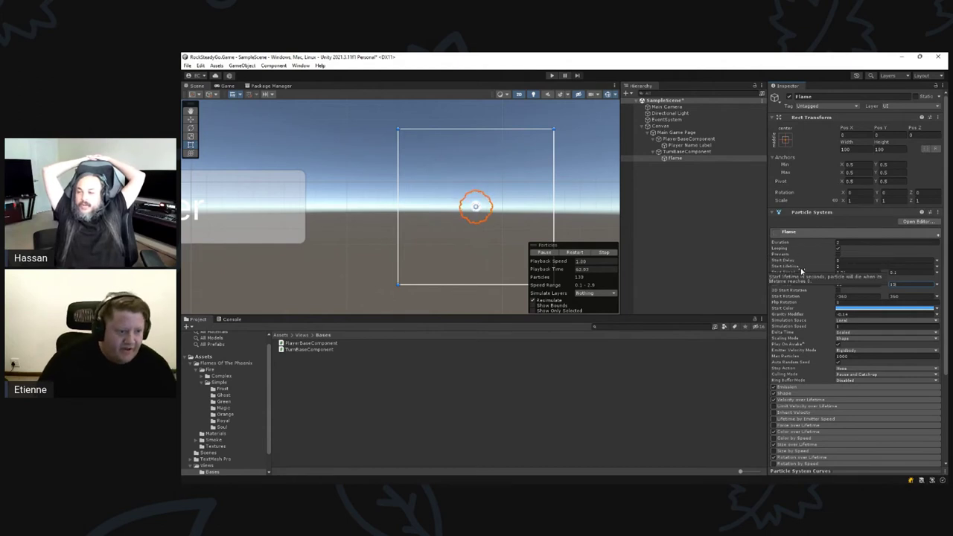
Set the Flame's Start Size range to a minimum of 100 and a maximum of 150, and its Gravity Modifier to -9.14.
left_click(844, 284)
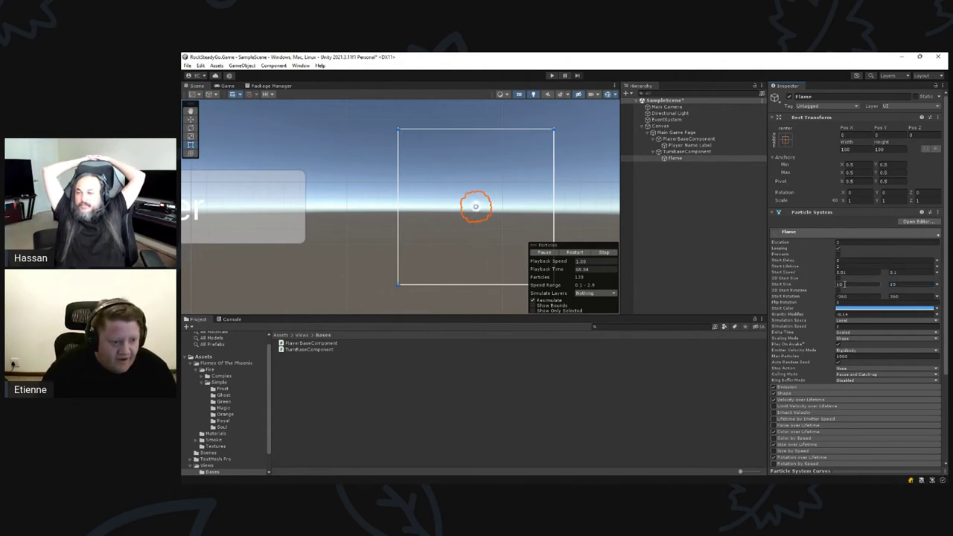
type("100")
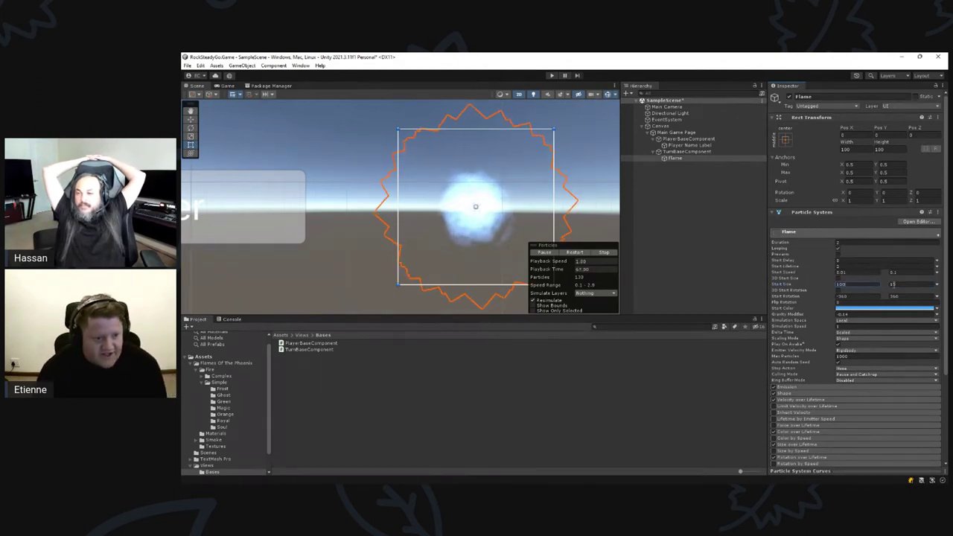
left_click(902, 283)
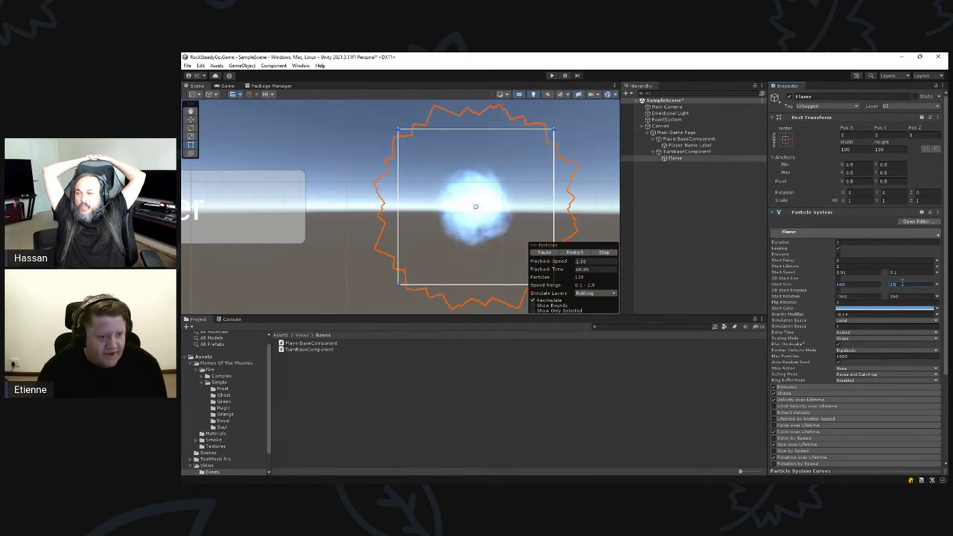
type("150")
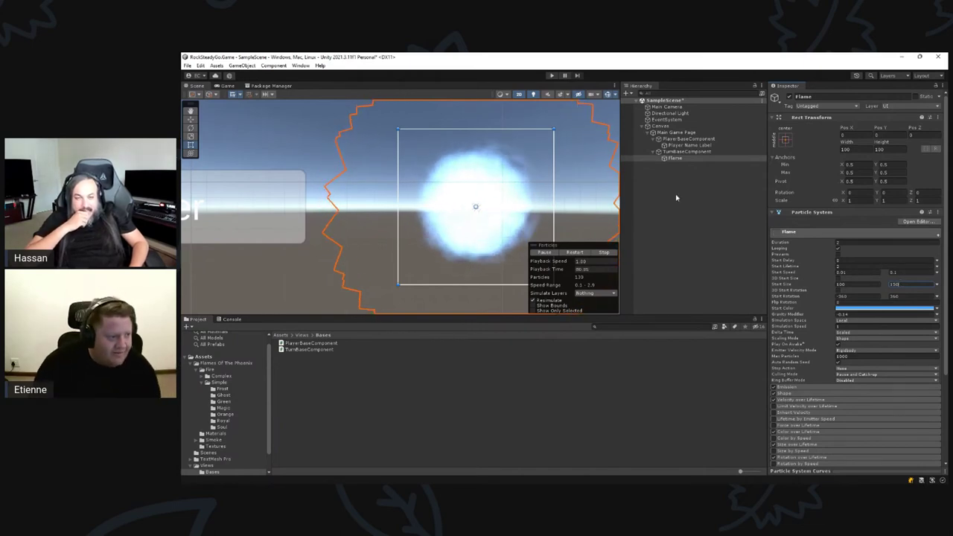
scroll(405, 267, "down", 6)
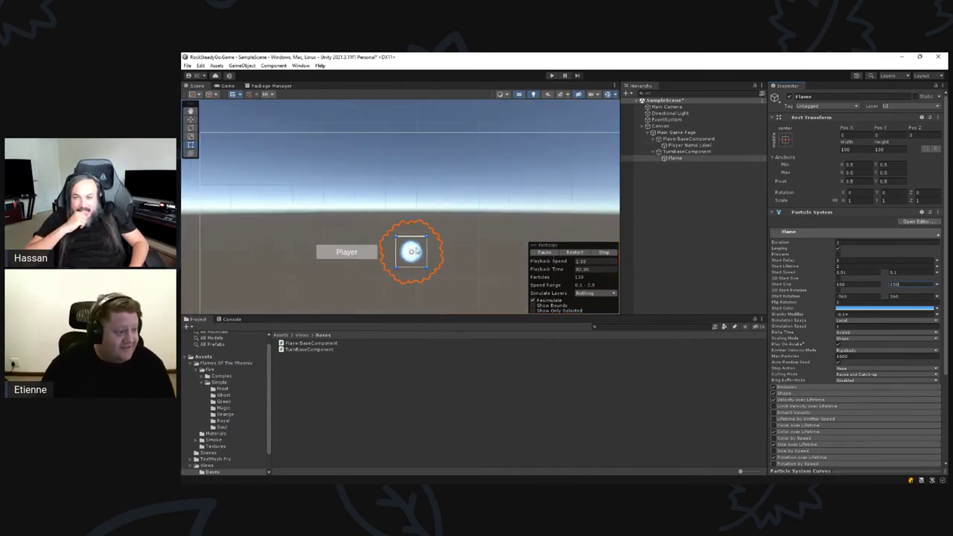
right_click_drag(447, 230, 521, 223)
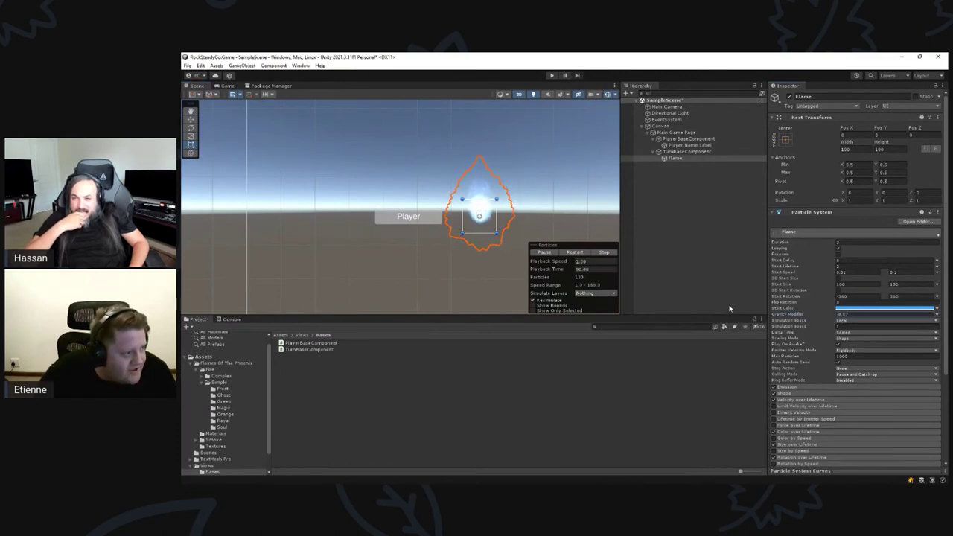
Try the Sprite Mask, Shaded Wireframe and Wireframe draw modes in the Scene view and examine the Flame's particles.
left_click(561, 163)
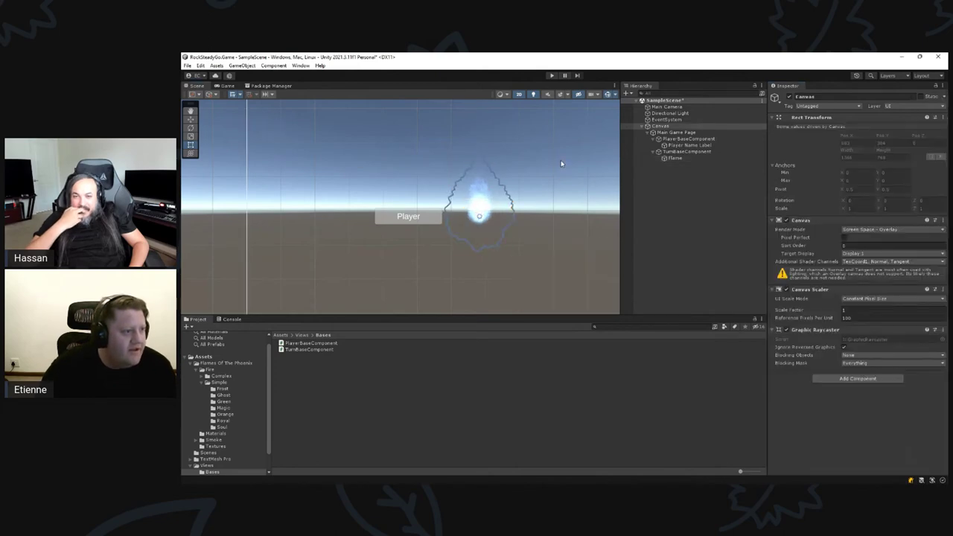
left_click(501, 94)
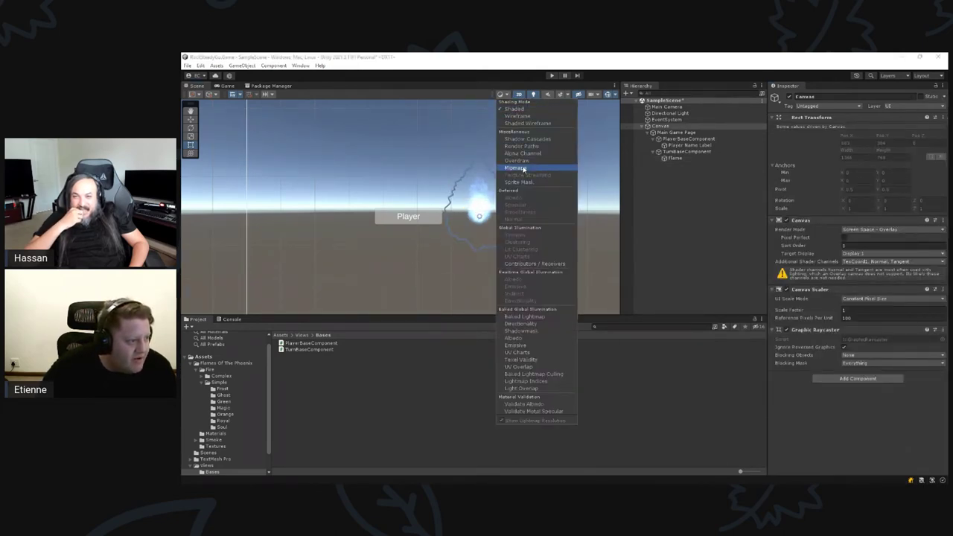
left_click(514, 108)
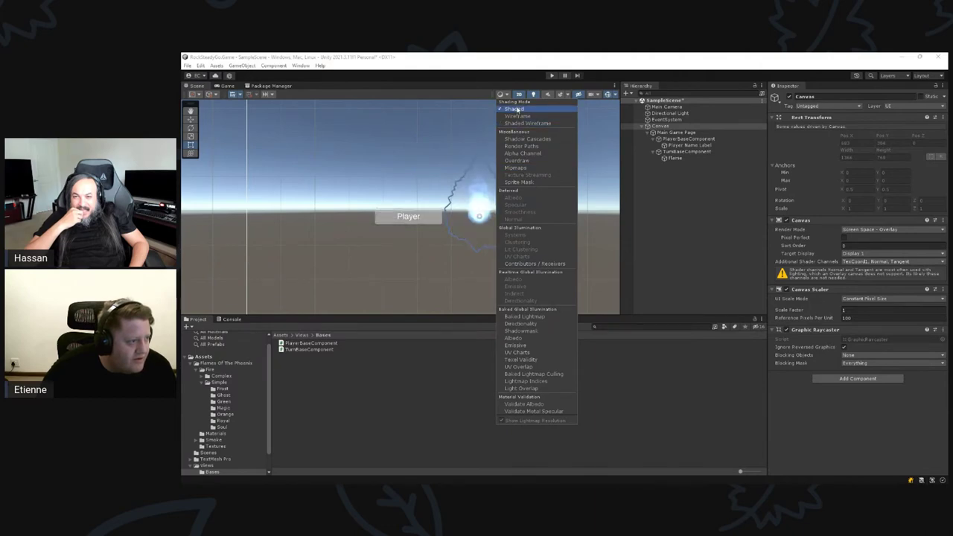
left_click(514, 183)
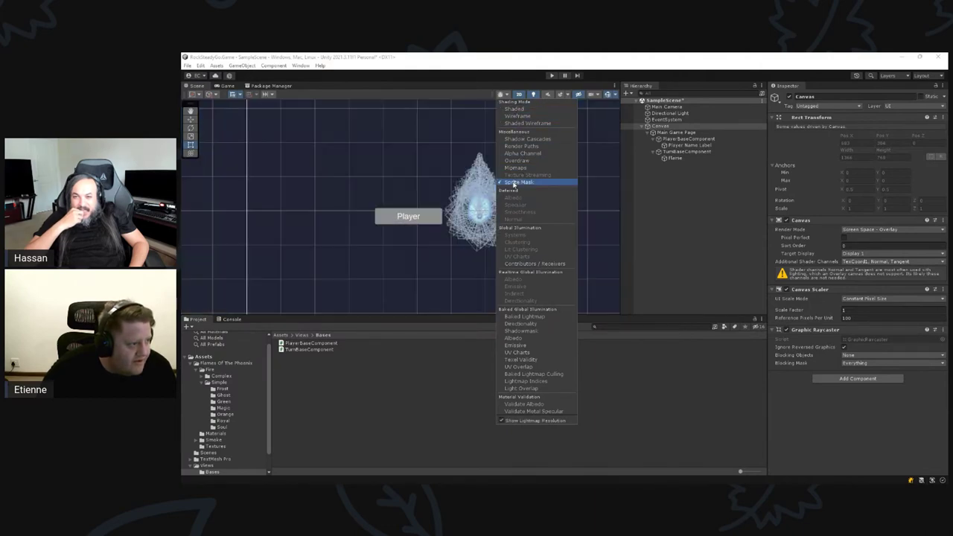
left_click(527, 123)
left_click(517, 116)
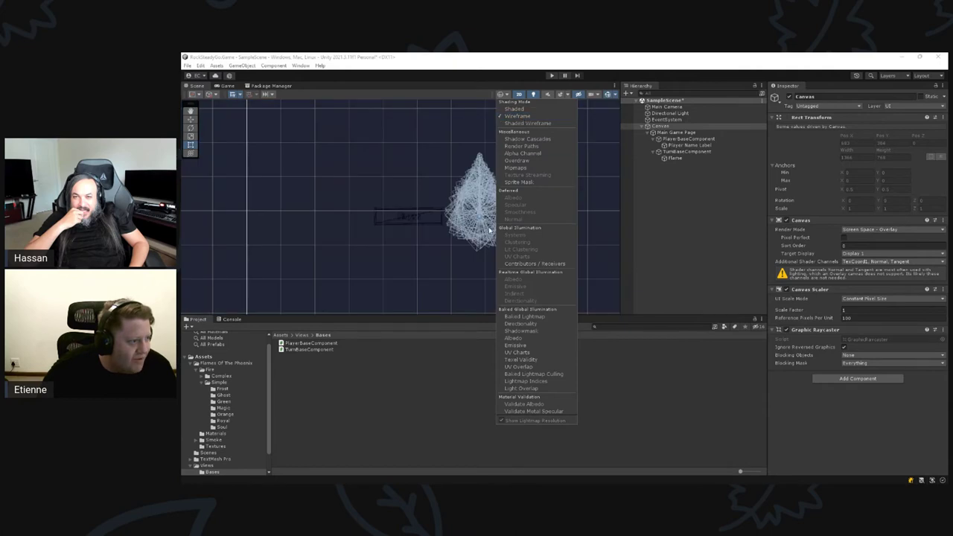
scroll(449, 254, "up", 3)
middle_click_drag(540, 246, 467, 275)
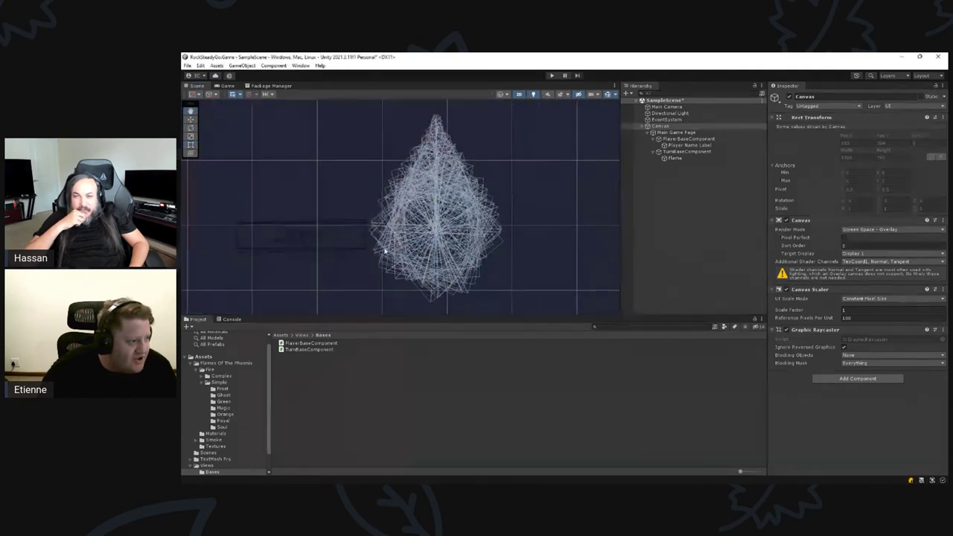
scroll(372, 225, "up", 4)
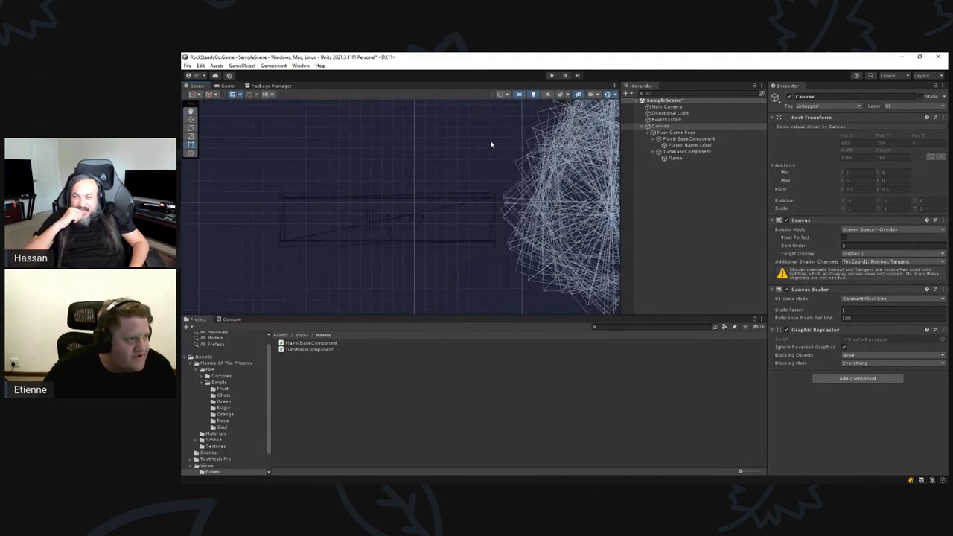
Set the Scene view's draw mode to Shadow Cascades with the Player label and the Flame both in view.
left_click(510, 96)
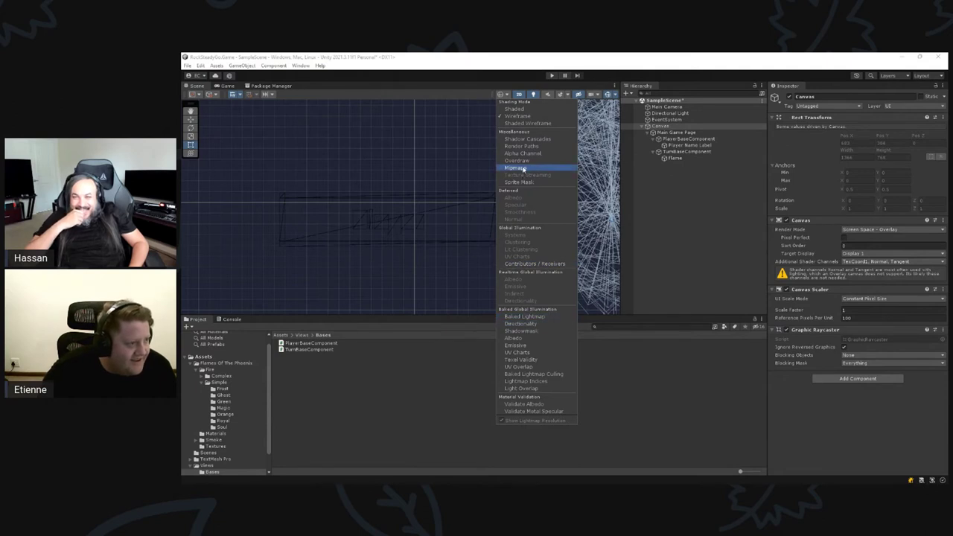
left_click(526, 139)
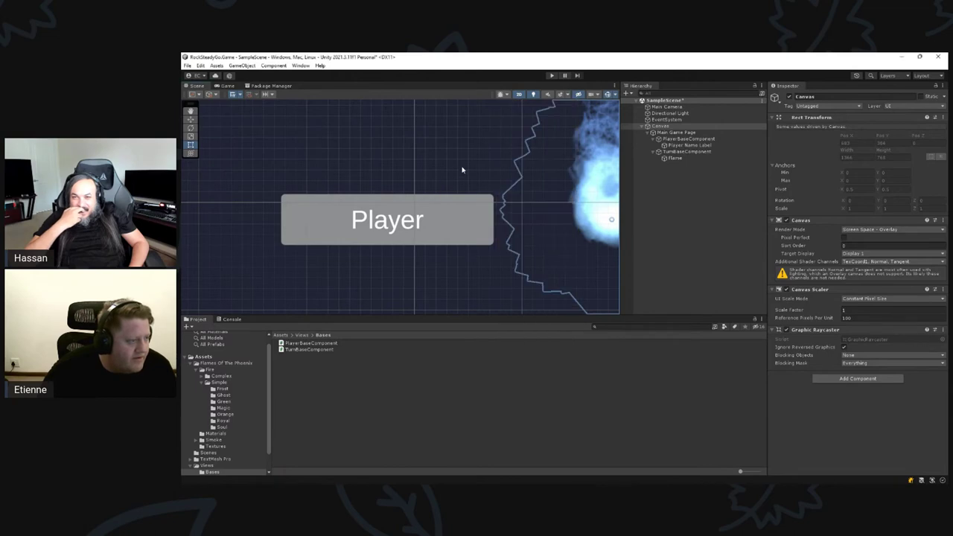
scroll(420, 192, "down", 5)
mouse_move(425, 183)
middle_mouse_down()
mouse_move(443, 239)
mouse_move(425, 157)
middle_mouse_up()
scroll(443, 239, "down", 2)
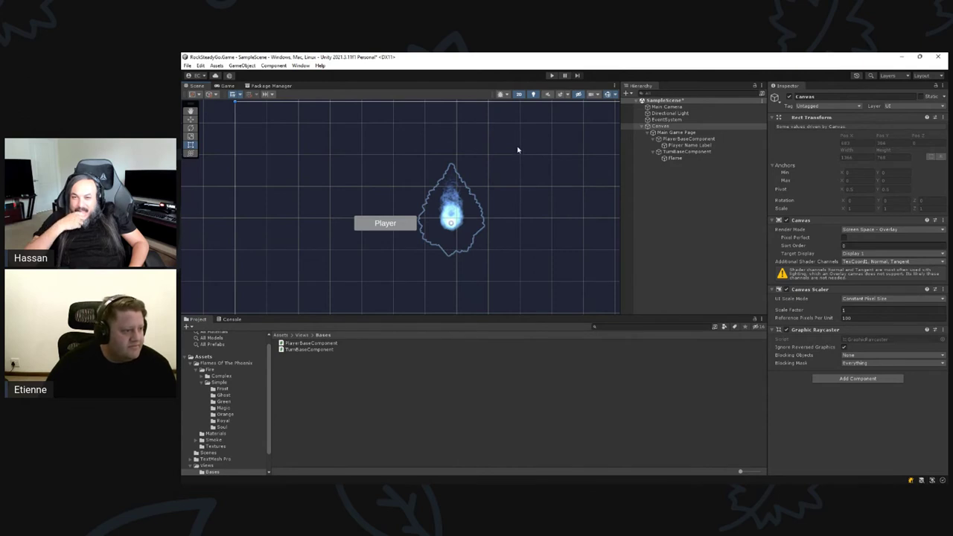
Pick through the overlapping objects around the flame in the Scene view and end with the Flame object selected.
left_click(421, 201)
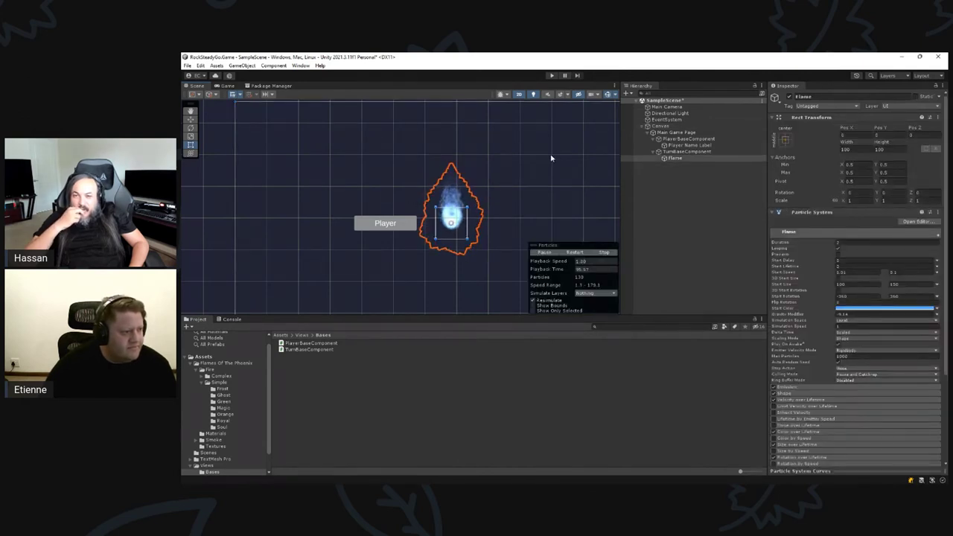
left_click(474, 223)
left_click(463, 223)
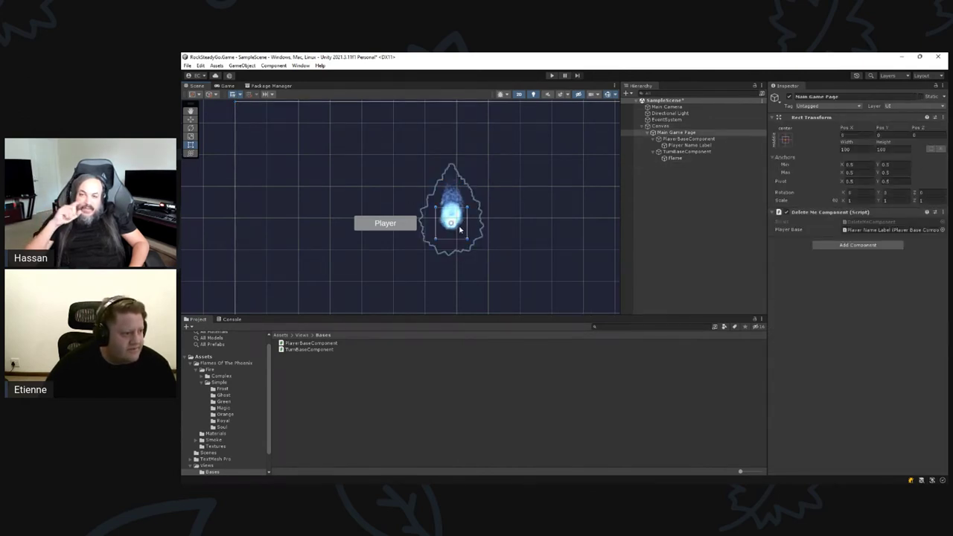
left_click(465, 225)
left_click(511, 198)
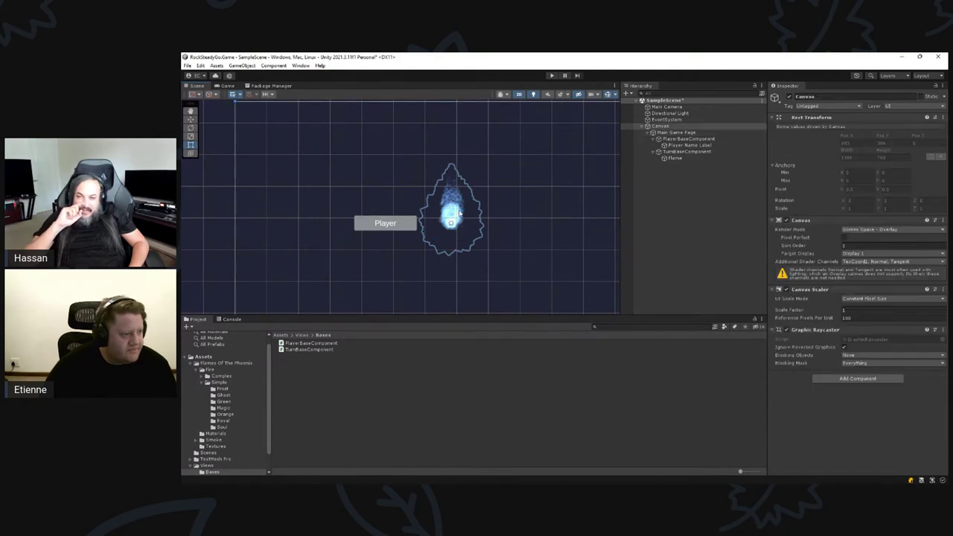
left_click(456, 215)
left_click(462, 222)
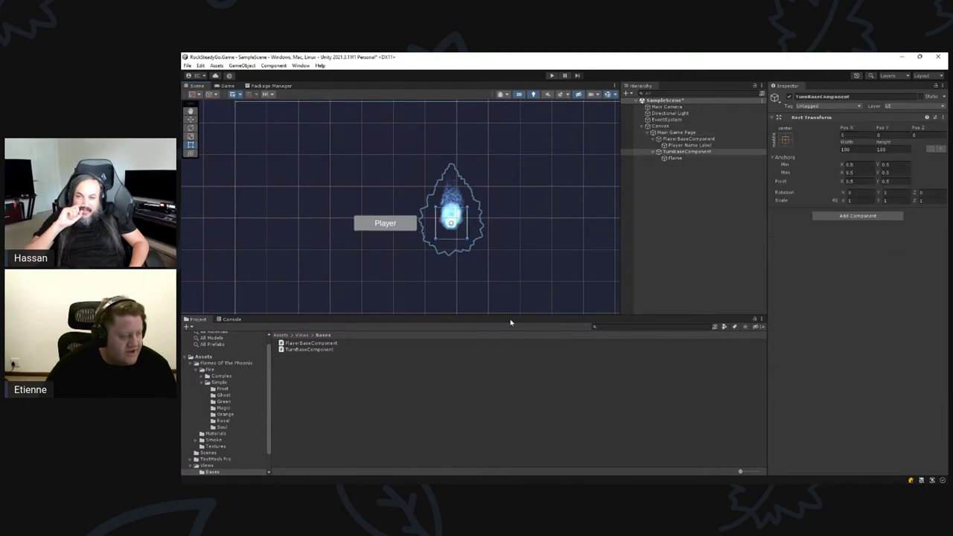
left_click(451, 222)
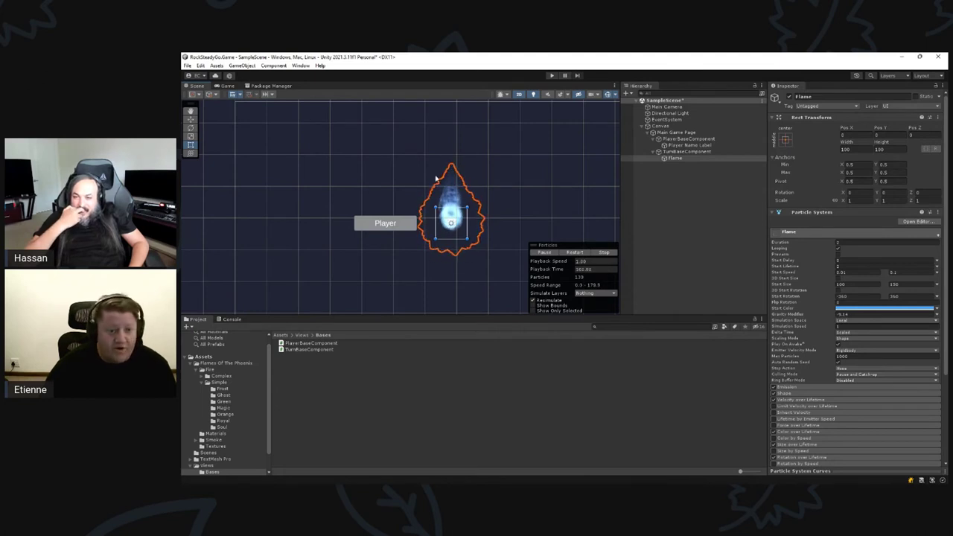
Compare the Game view with the full canvas in the Scene view to check whether the Flame is rendered.
left_click(226, 86)
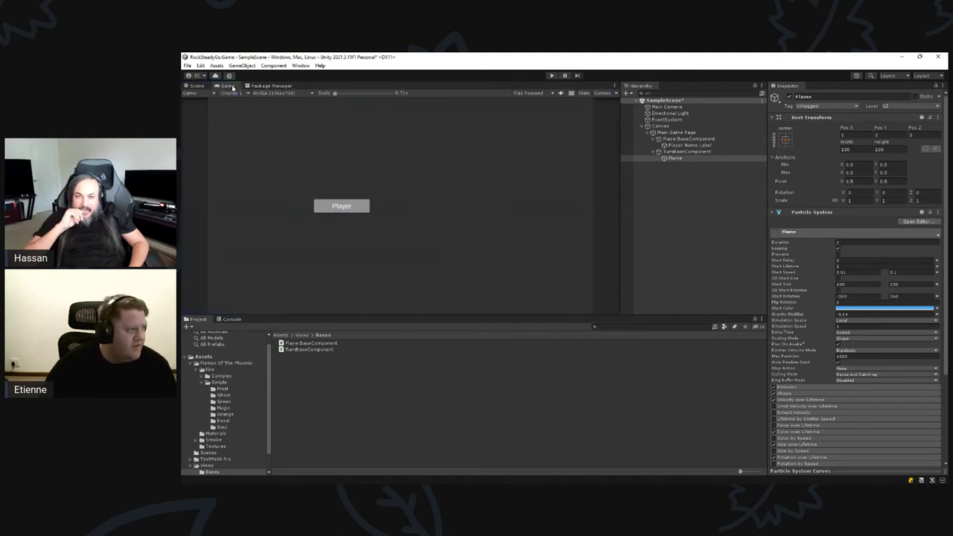
left_click(196, 86)
scroll(349, 140, "down", 4)
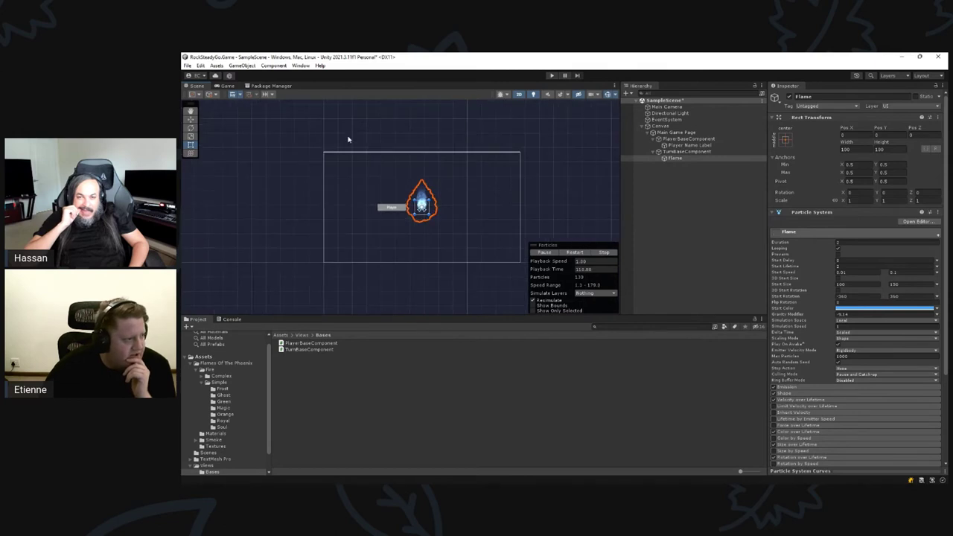
left_click(225, 85)
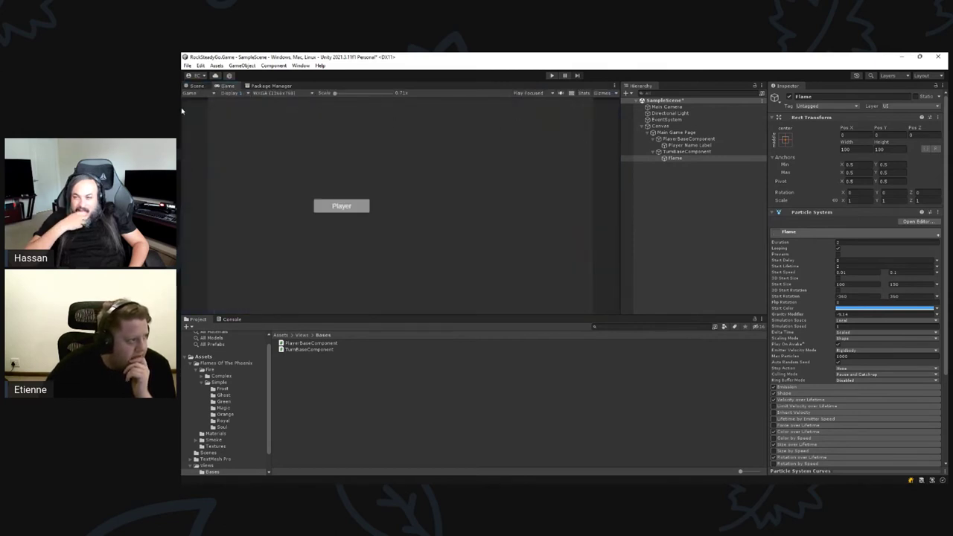
left_click(196, 86)
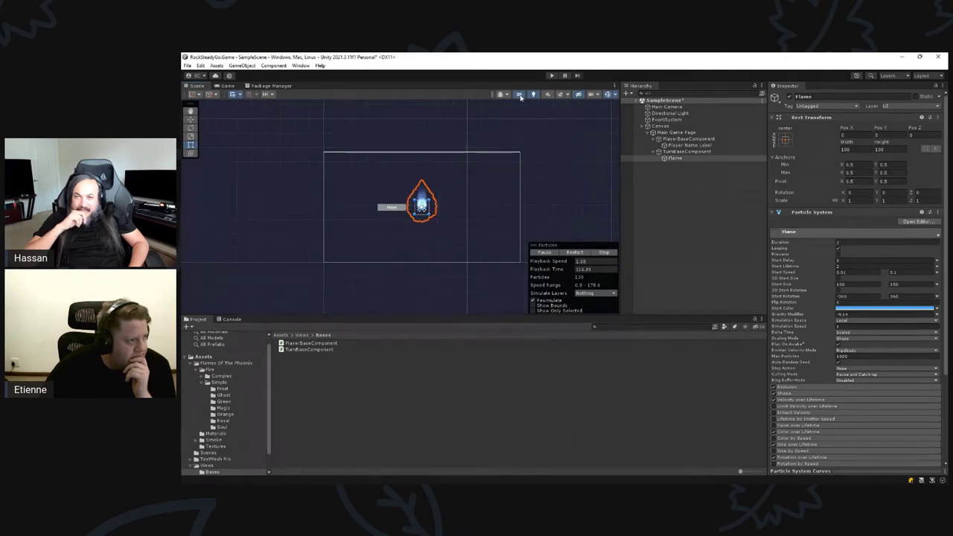
Switch the Scene view from 2D to 3D, inspect the selected Flame at an angle, and check the Game view again.
left_click(521, 96)
right_click_drag(449, 219, 401, 238)
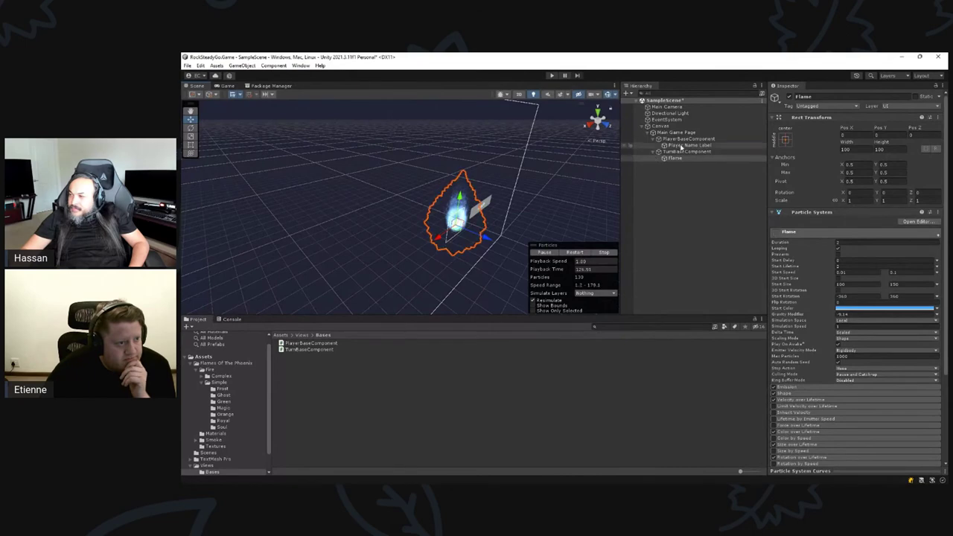
left_click_drag(689, 145, 679, 160)
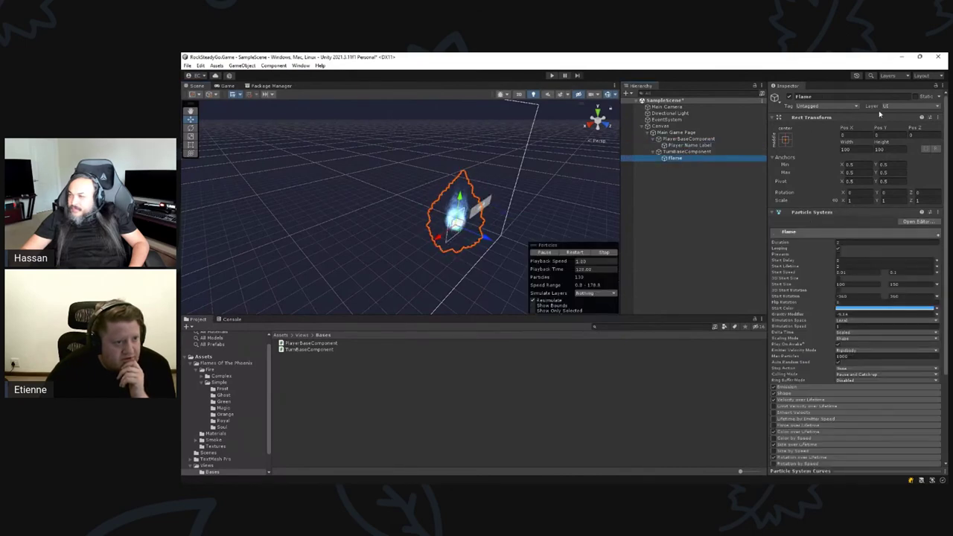
left_click(226, 86)
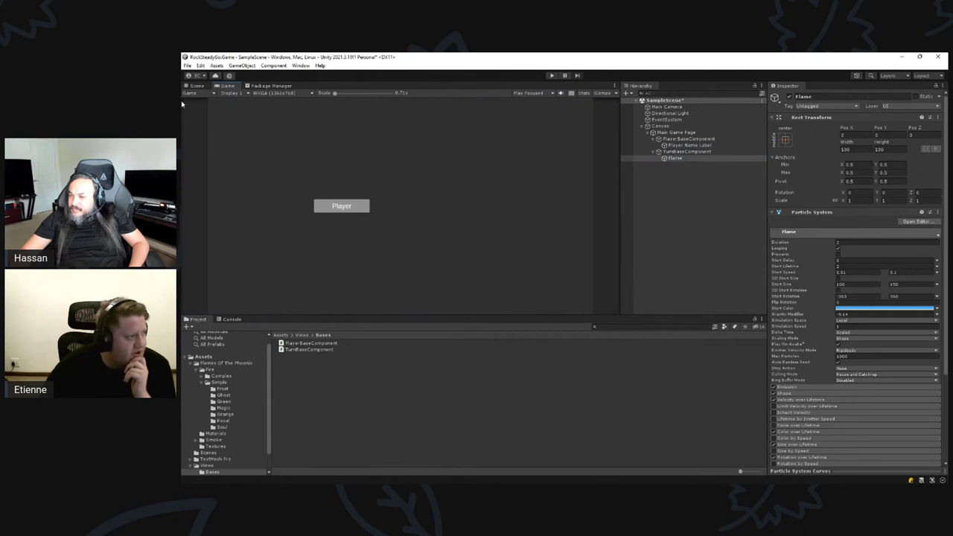
left_click(201, 86)
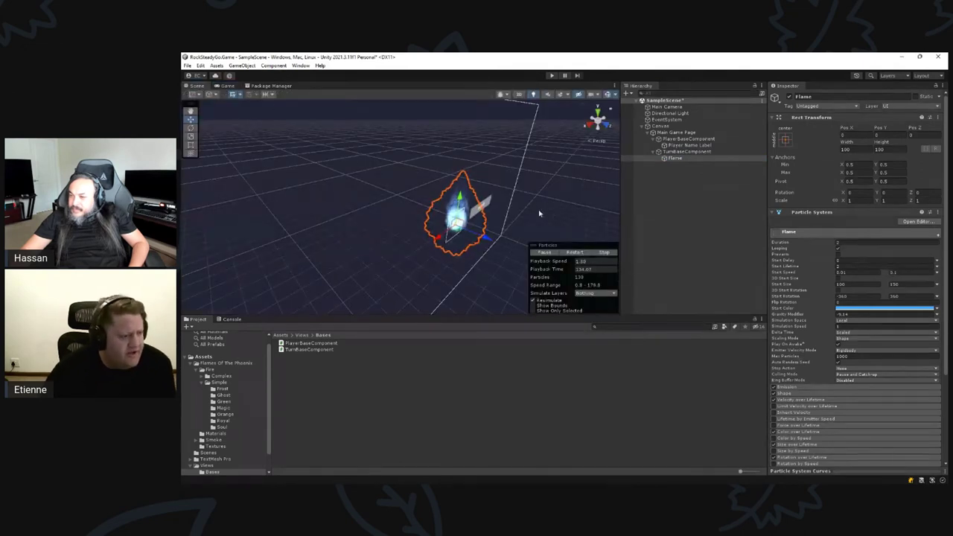
Select the Canvas object and examine its Canvas and Canvas Scaler settings.
left_click(660, 126)
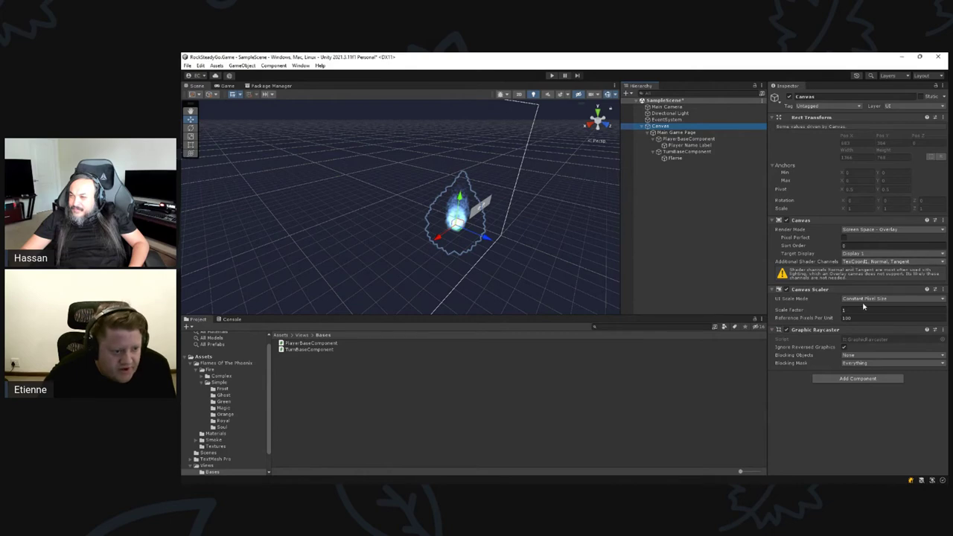
Set the Canvas render mode to Screen Space - Camera, assign Main Camera as its render camera, and preview the game view.
left_click(857, 363)
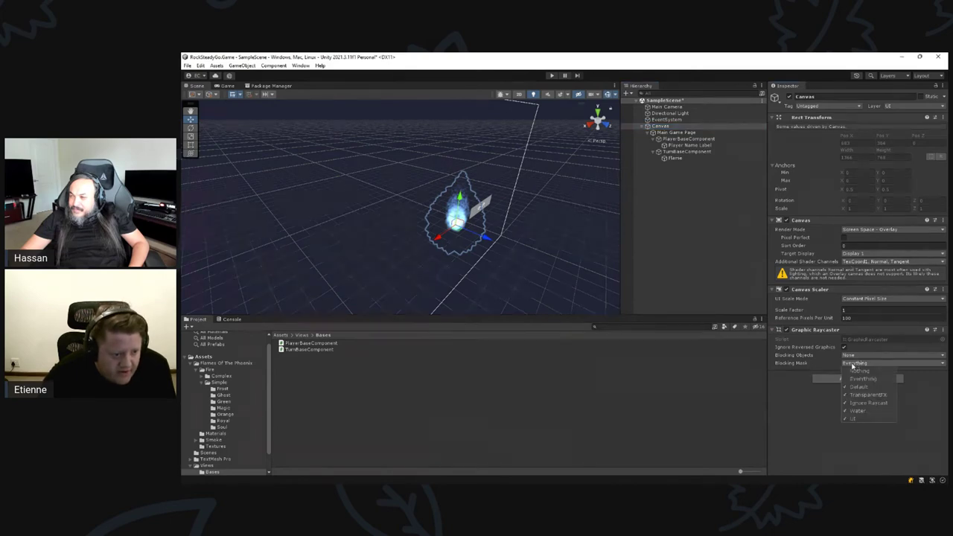
left_click(874, 255)
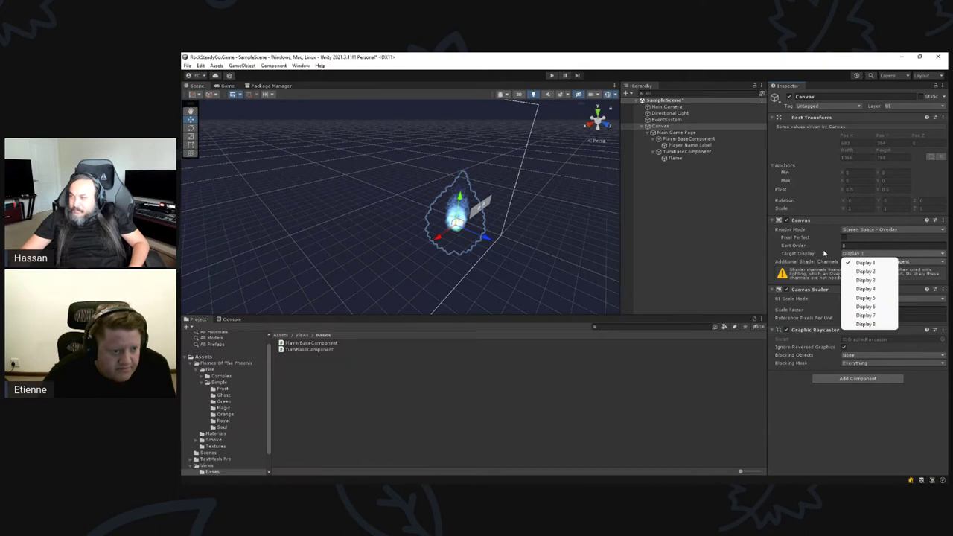
left_click(876, 232)
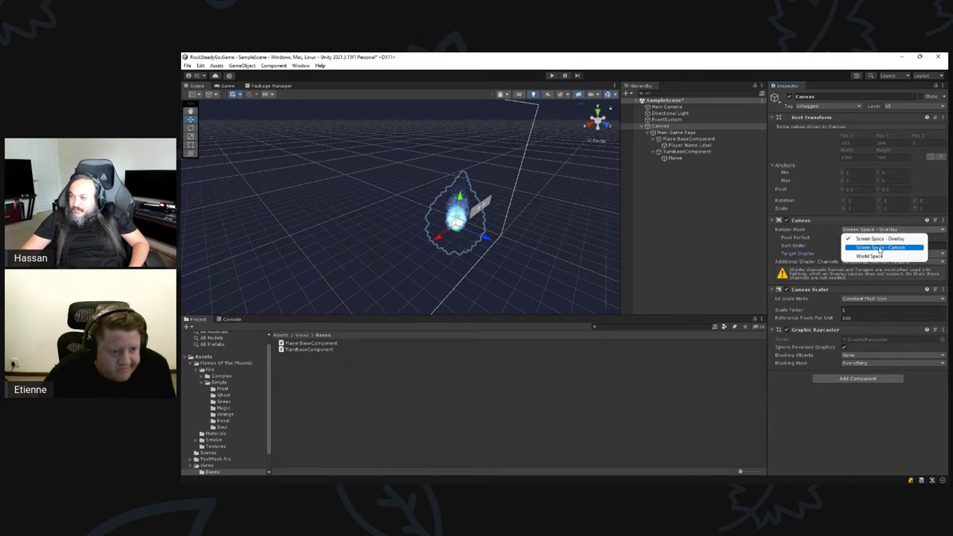
left_click(880, 248)
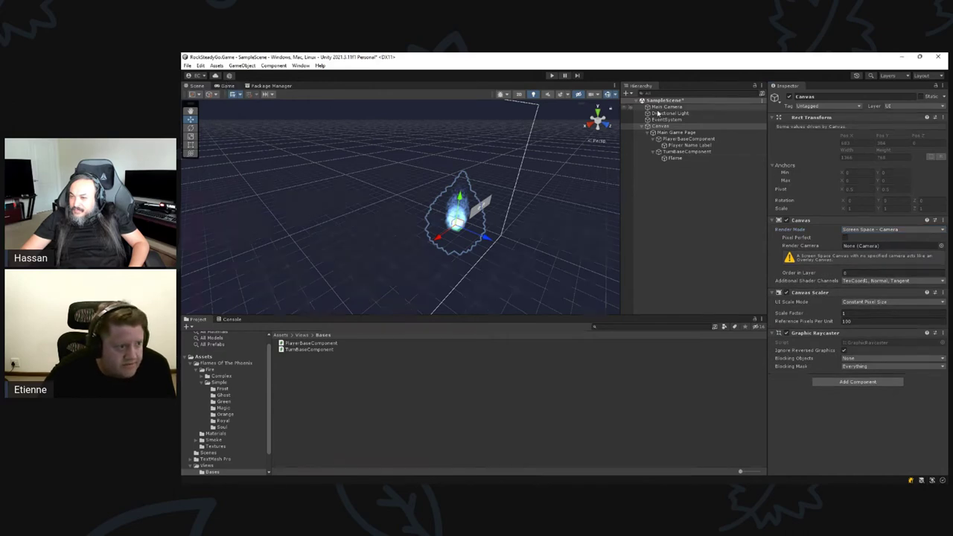
left_click_drag(905, 254, 901, 246)
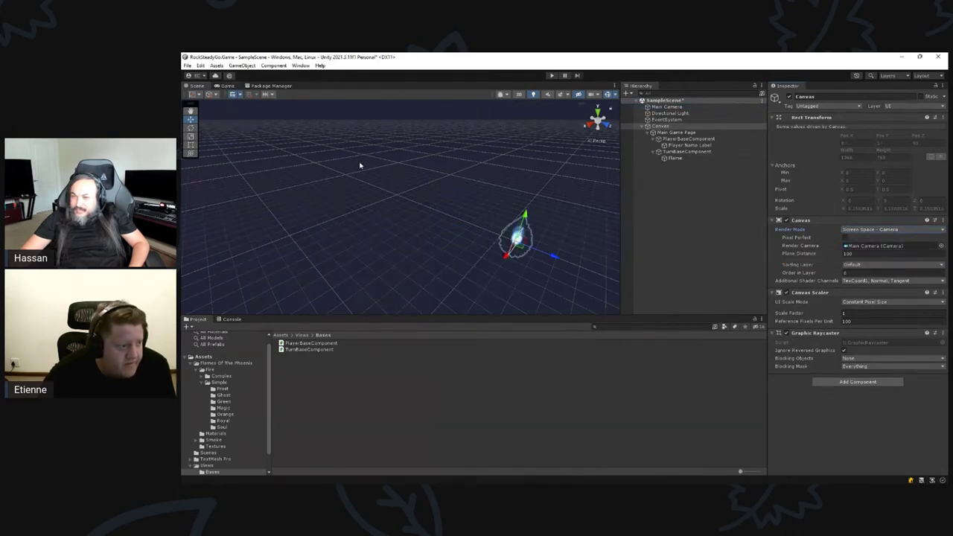
left_click(225, 86)
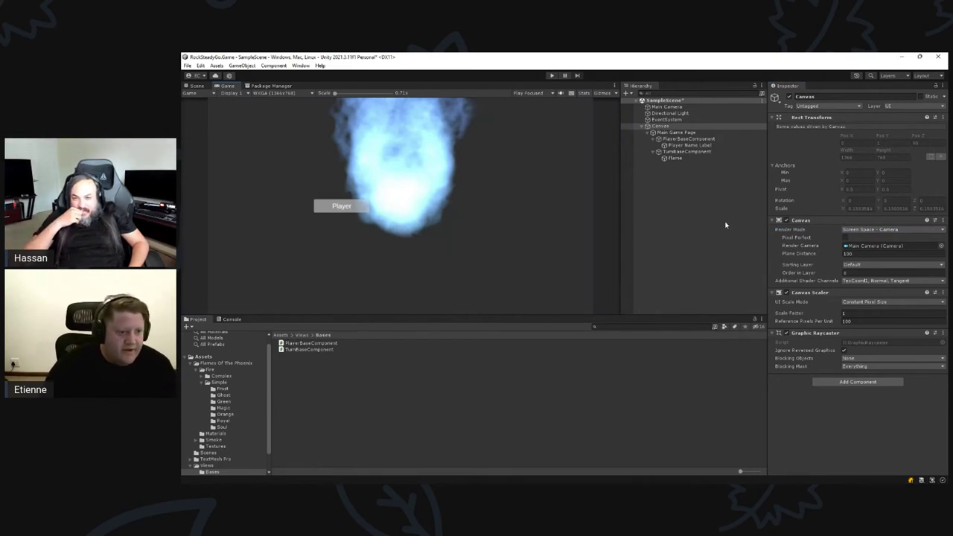
left_click(870, 246)
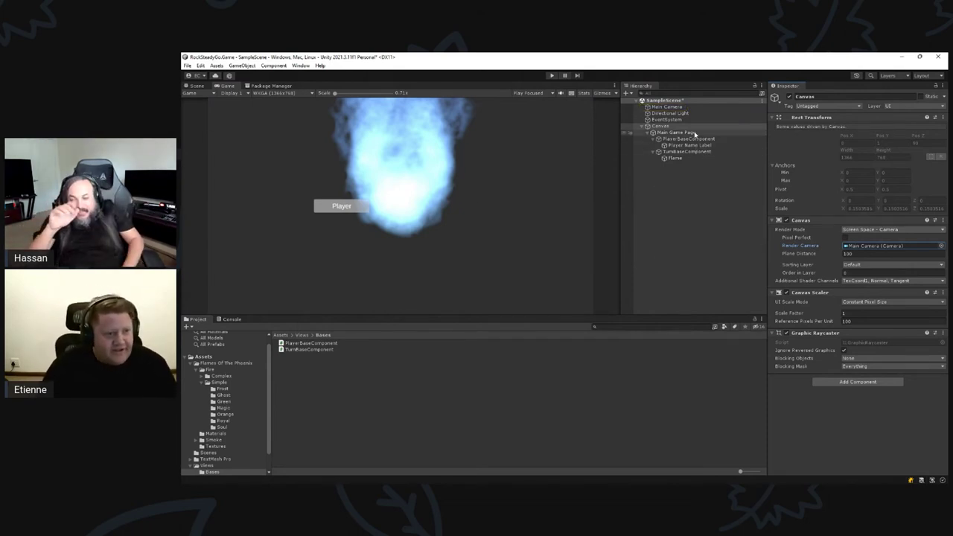
Reduce the minimum start size of the Flame particle system.
left_click(692, 160)
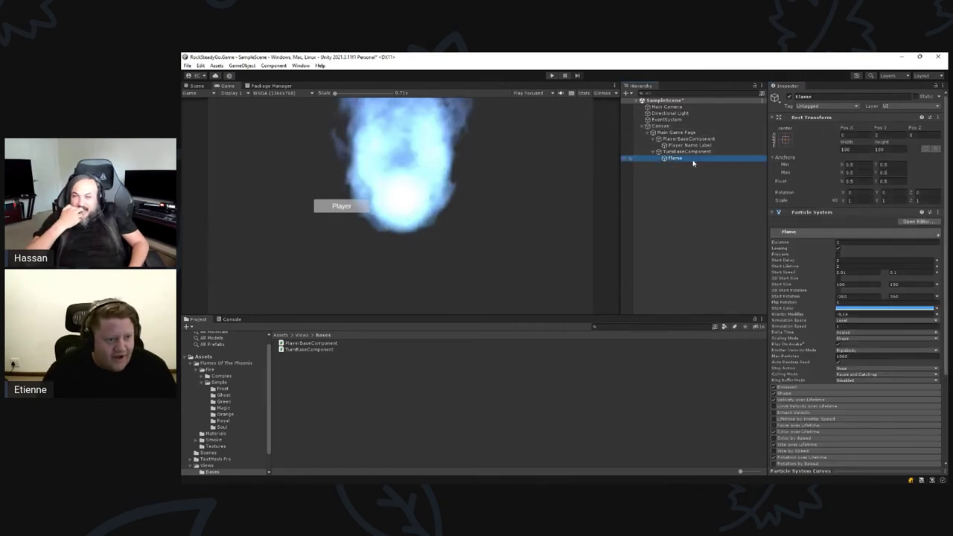
left_click(846, 273)
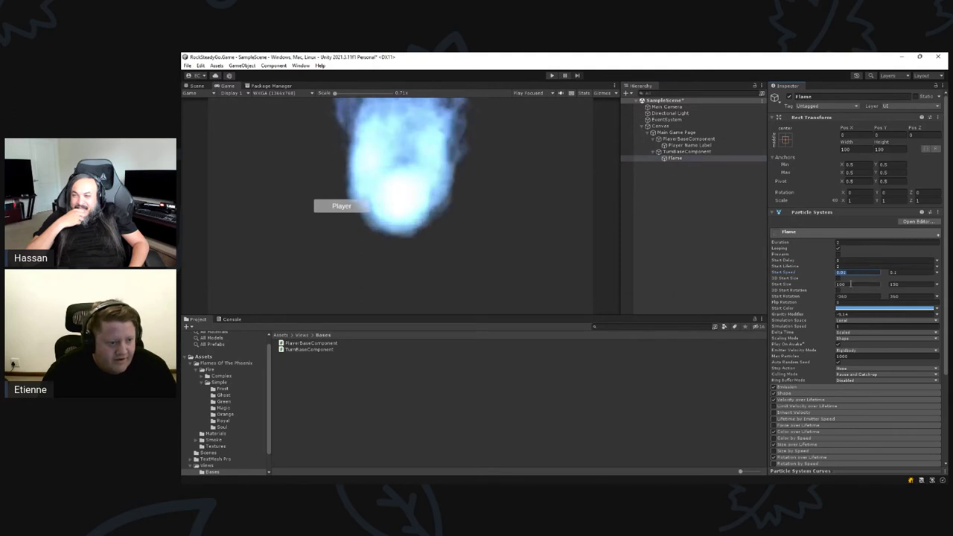
left_click(851, 284)
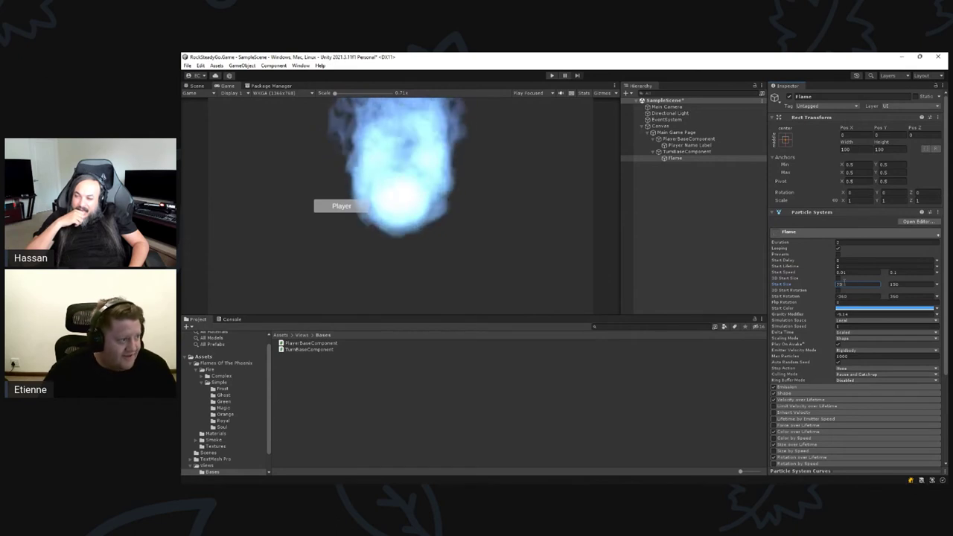
Switch the scene to 2D and set the Flame's start size range to 10 and 15.
left_click(197, 86)
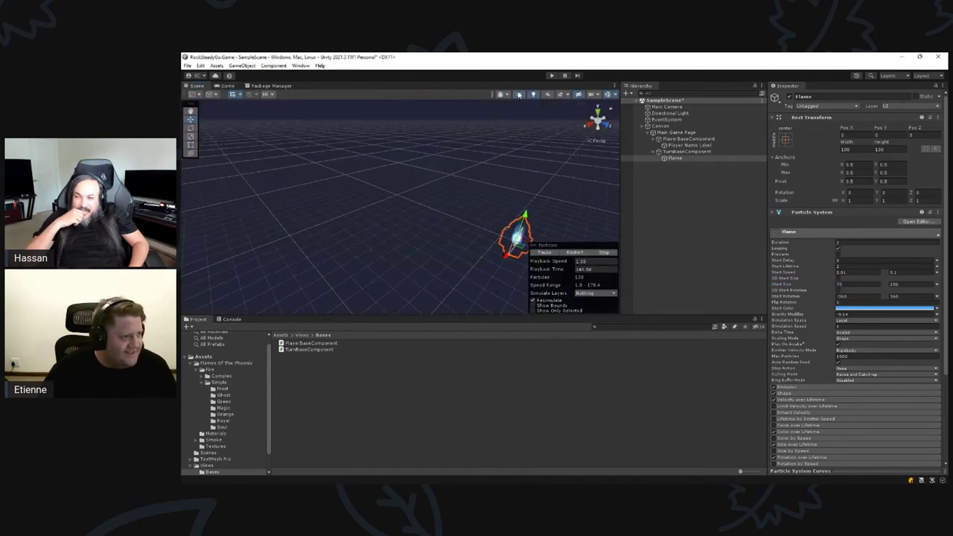
left_click(519, 95)
key("f")
scroll(417, 194, "up", 5)
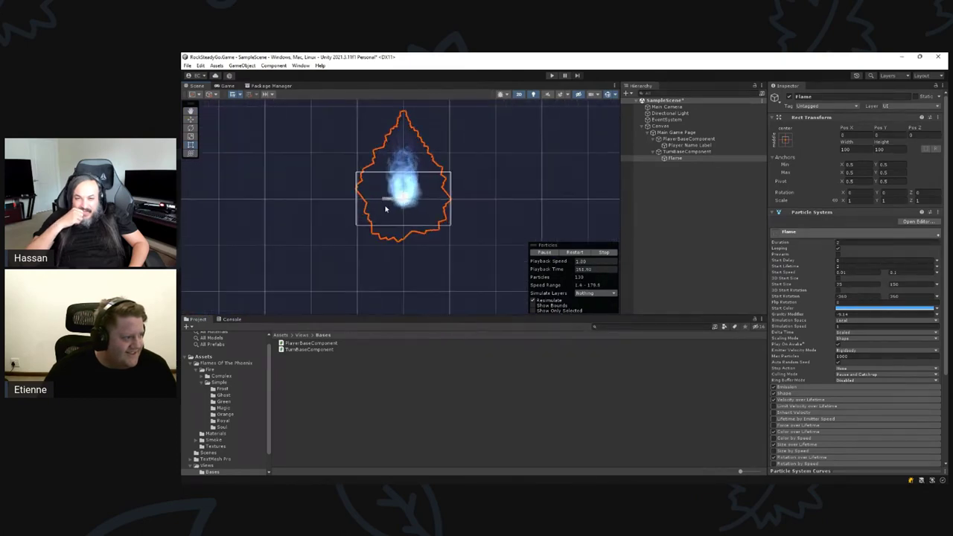
middle_click_drag(417, 193, 488, 214)
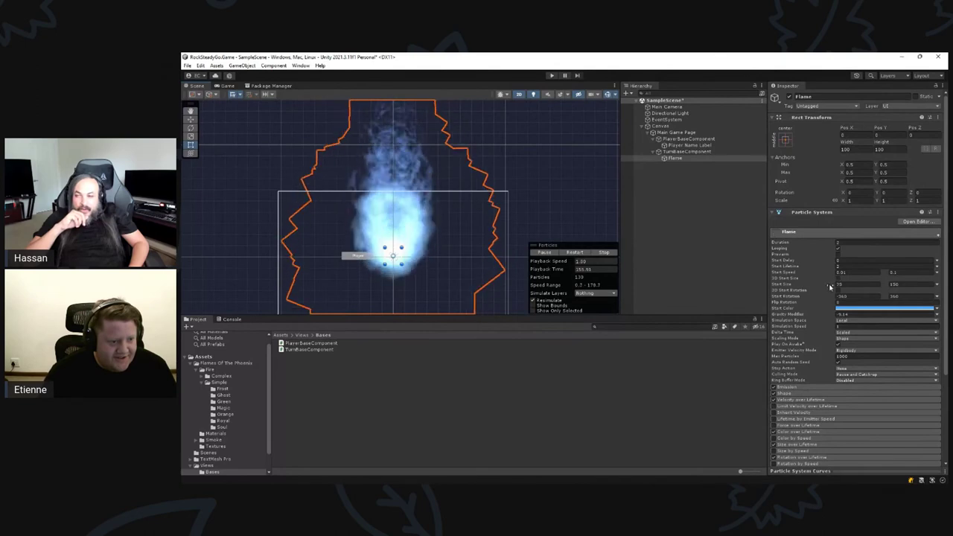
left_click_drag(828, 286, 745, 280)
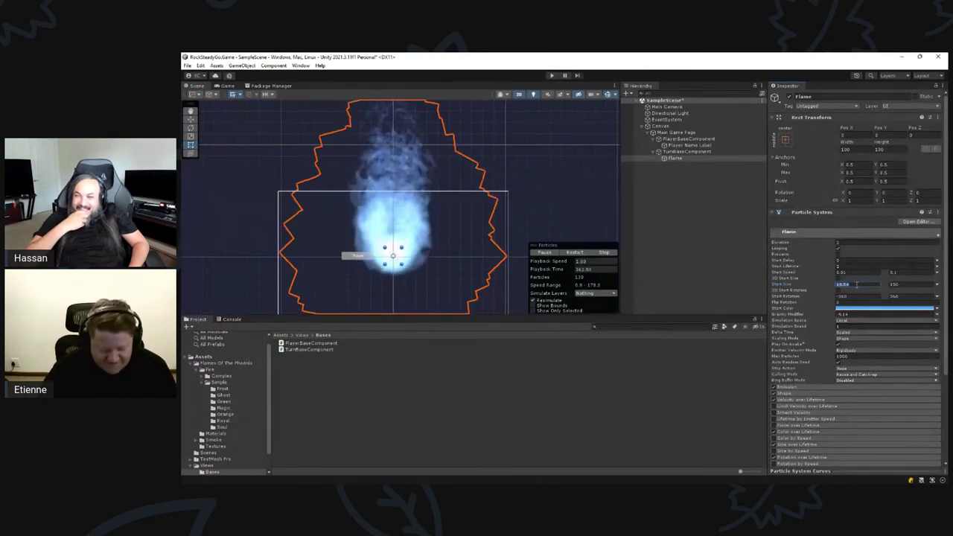
left_click(906, 284)
type("10")
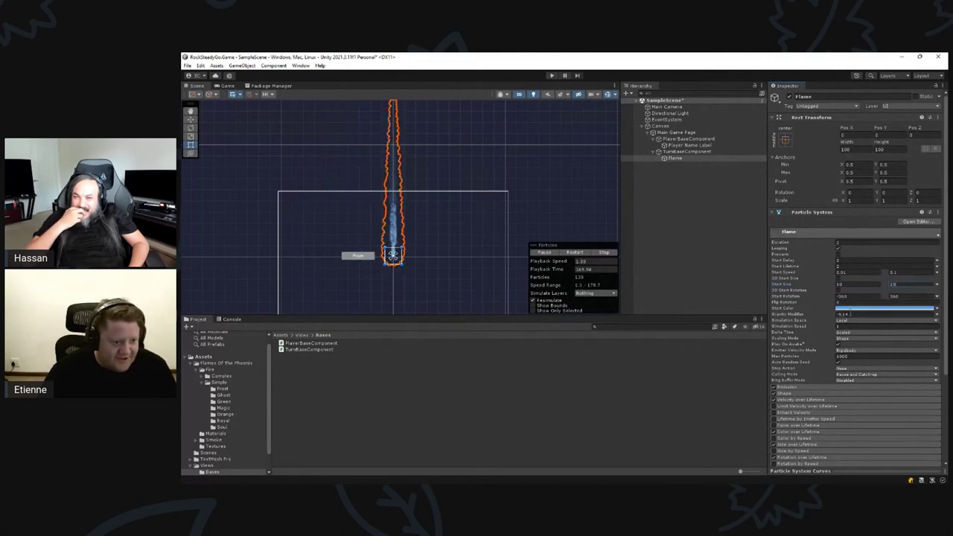
Set the Flame's gravity modifier to about -2.3 and preview the shortened flame in the game view.
left_click_drag(833, 316, 863, 314)
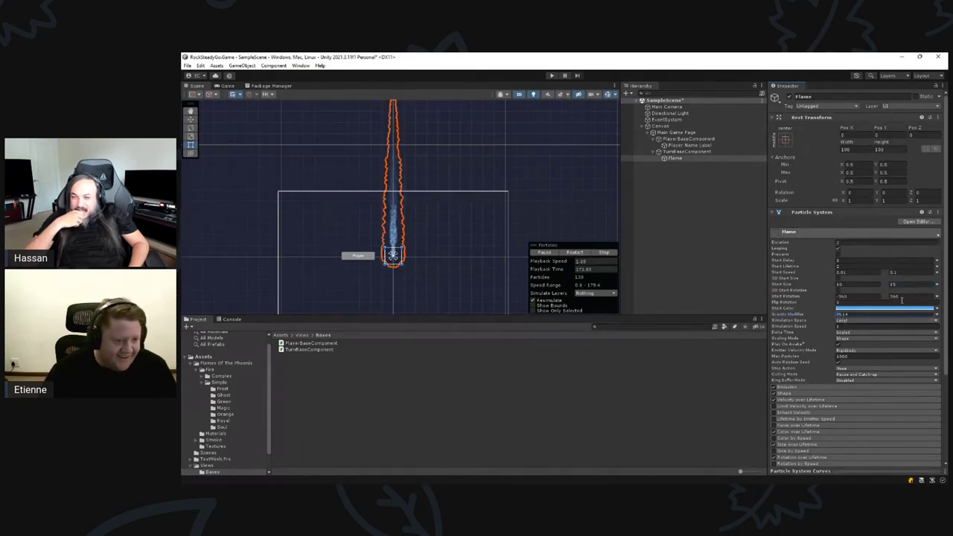
mouse_move(834, 316)
left_mouse_down()
mouse_move(861, 313)
mouse_move(846, 316)
left_mouse_up()
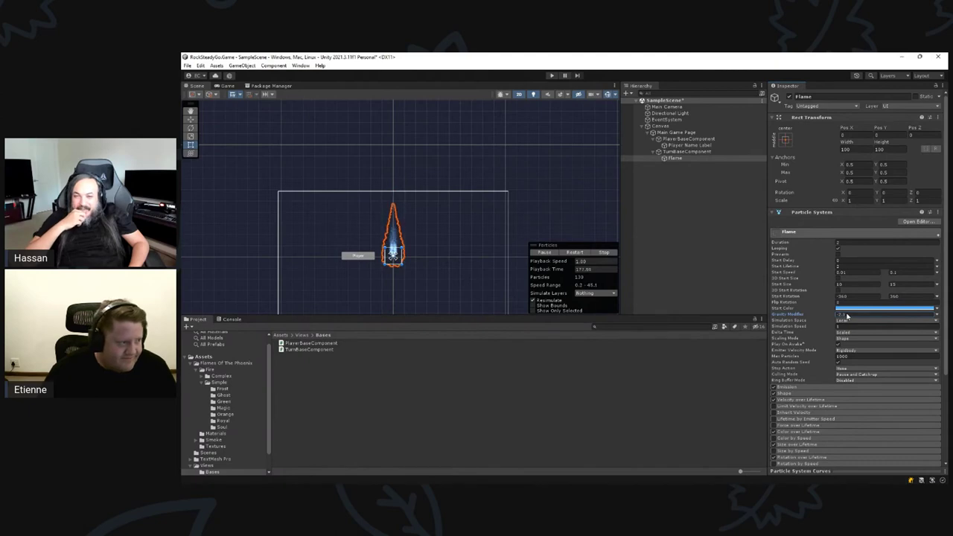
left_click(218, 87)
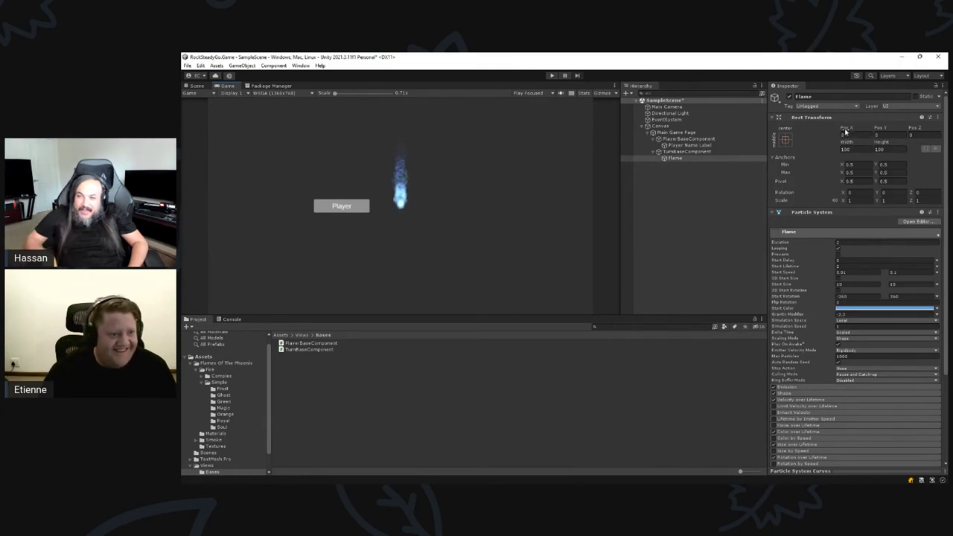
Move TurnBaseComponent to about X -202 and raise it so the flame sits just above the Player label.
left_click(659, 153)
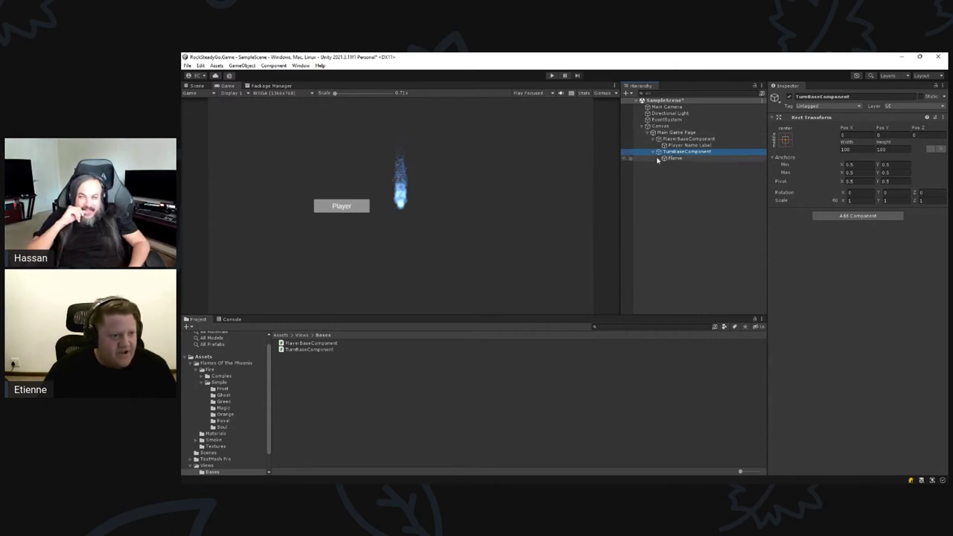
mouse_move(688, 139)
left_mouse_down()
mouse_move(672, 154)
mouse_move(679, 139)
left_mouse_up()
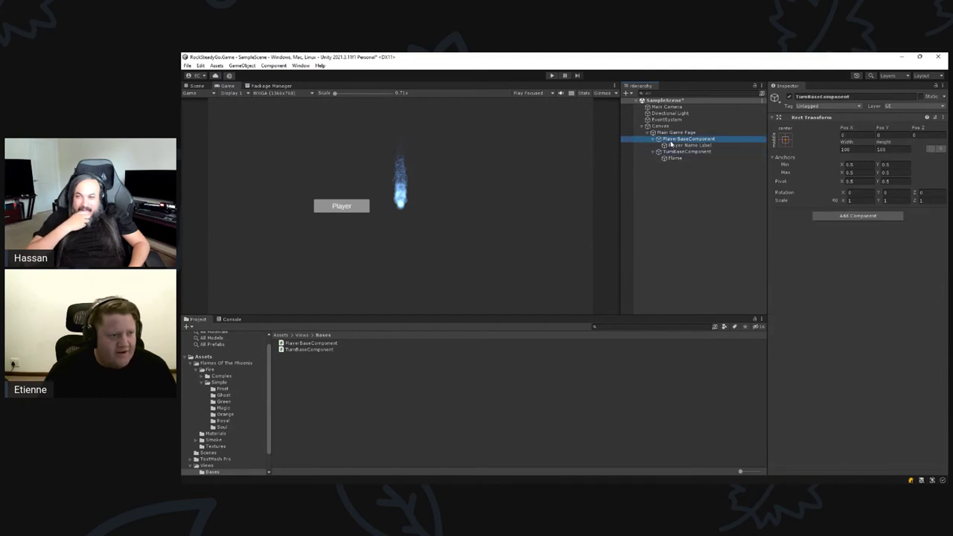
left_click(679, 133)
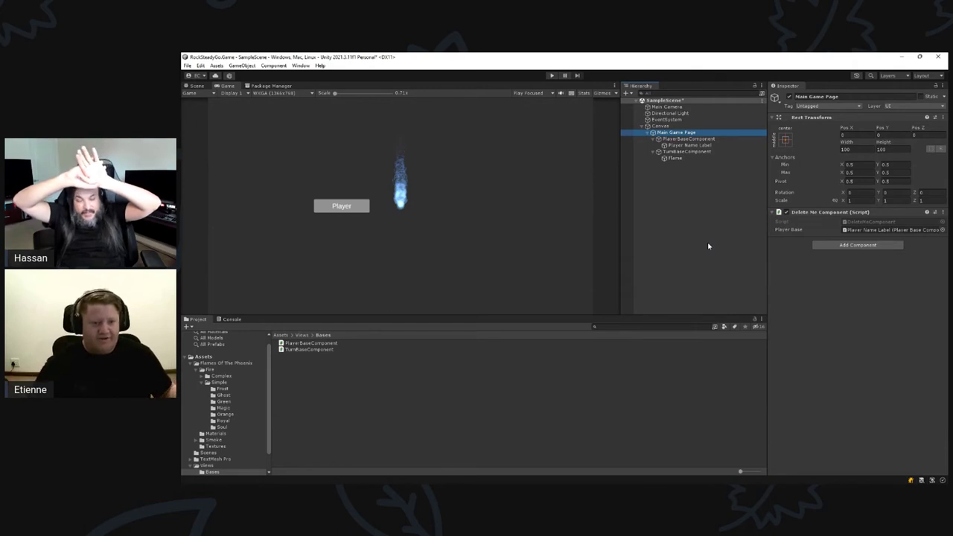
left_click(690, 151)
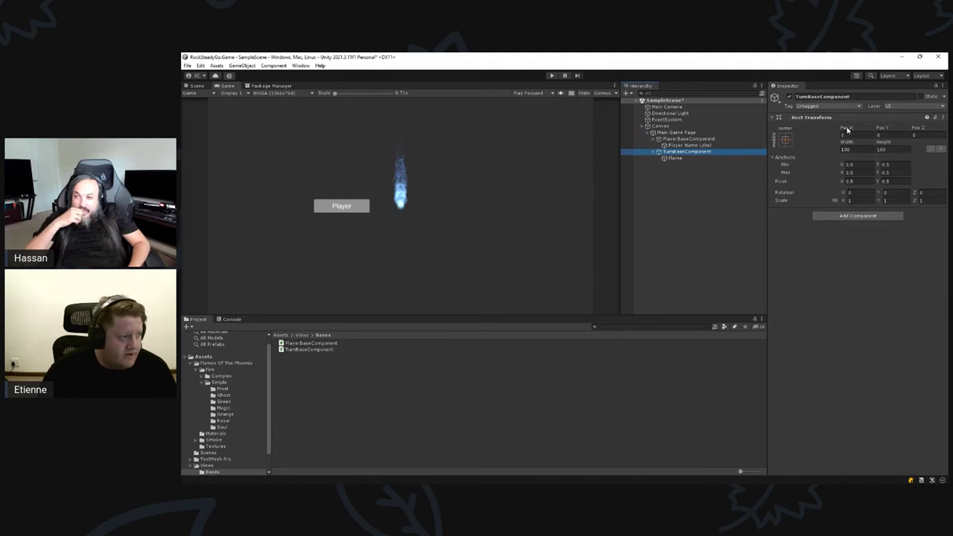
left_click_drag(846, 130, 696, 180)
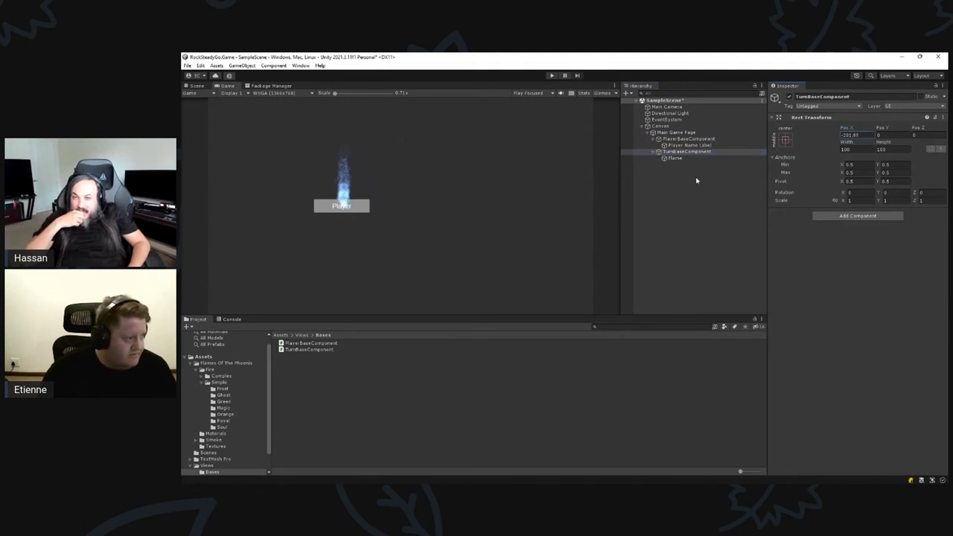
left_click_drag(881, 128, 939, 129)
Expand the Shape module of the Flame's particle system to view its emission shape settings.
left_click(679, 158)
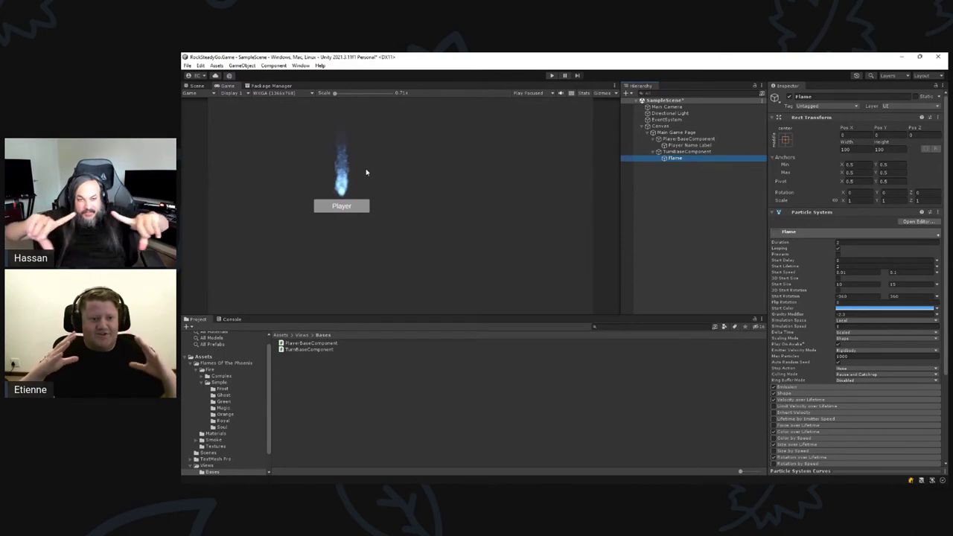
left_click(831, 285)
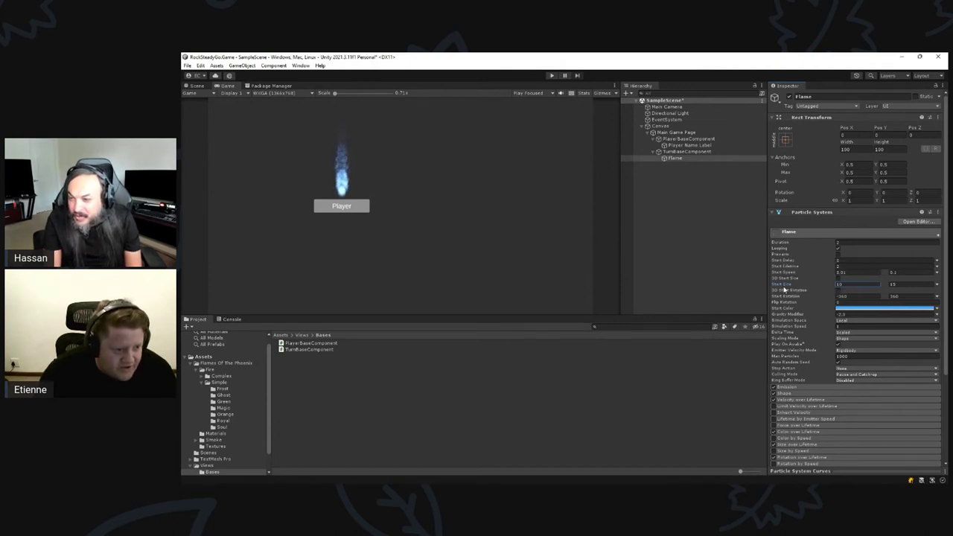
scroll(790, 358, "down", 1)
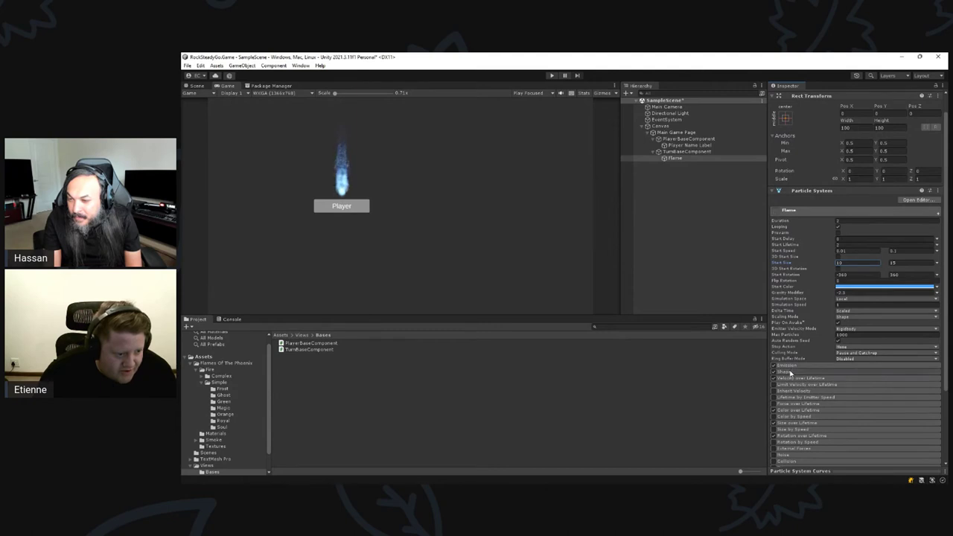
left_click(793, 372)
scroll(796, 348, "down", 2)
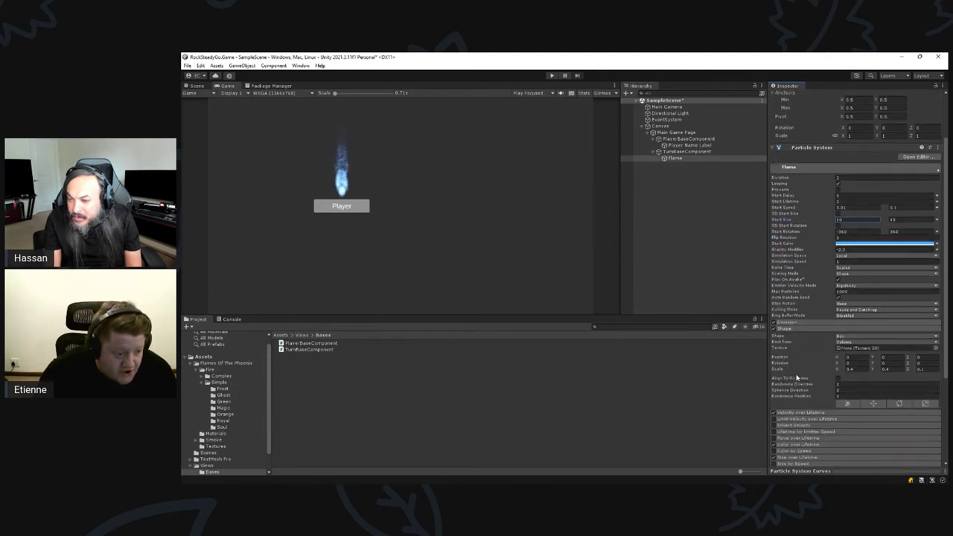
scroll(801, 390, "down", 1)
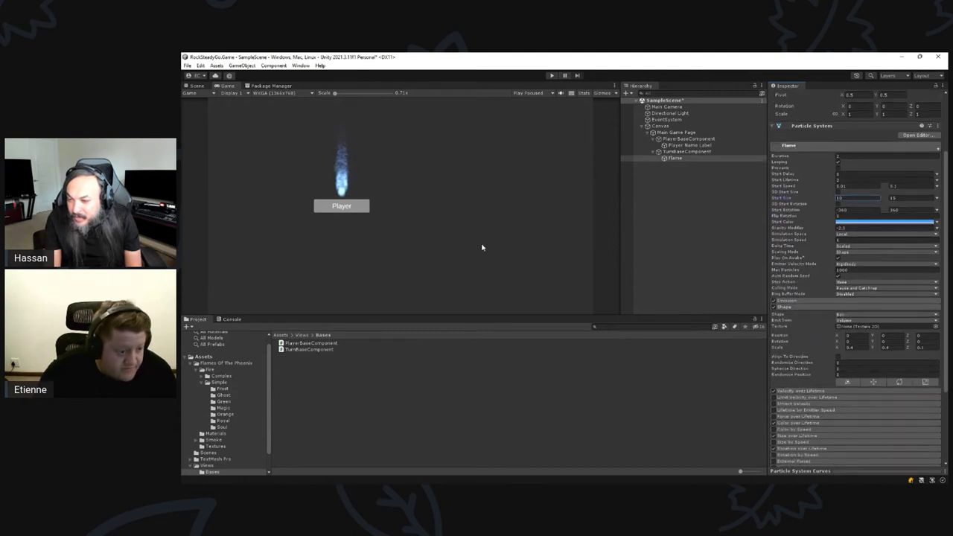
Try changing the X scale of the Flame's emission shape while viewing the flame up close in the scene.
left_click(193, 87)
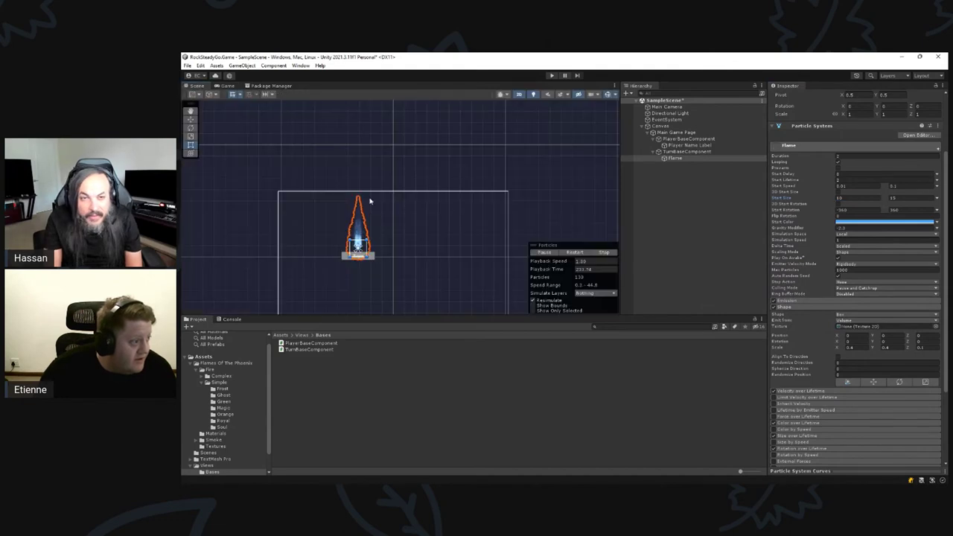
scroll(366, 224, "up", 4)
scroll(447, 235, "up", 2)
middle_click_drag(451, 234, 542, 166)
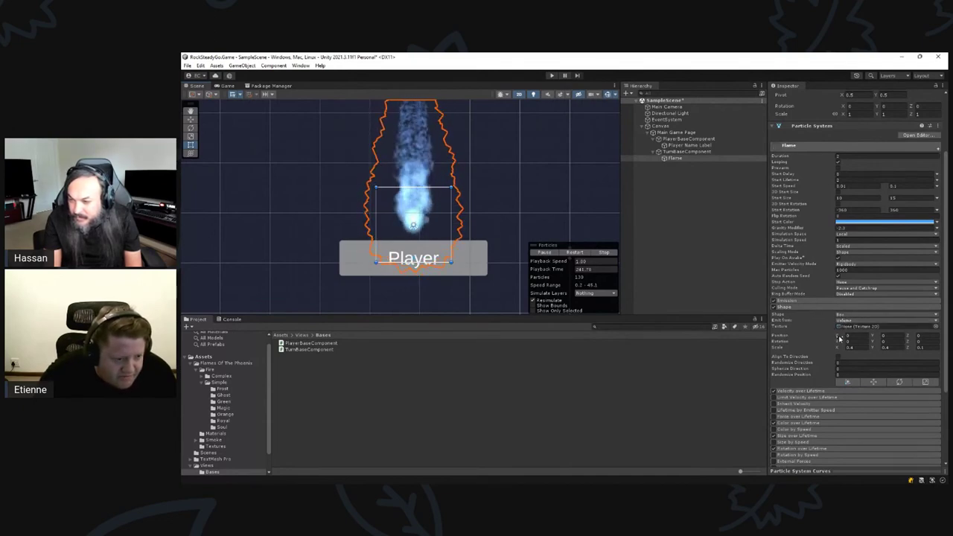
mouse_move(841, 350)
left_mouse_down()
mouse_move(874, 350)
mouse_move(846, 351)
left_mouse_up()
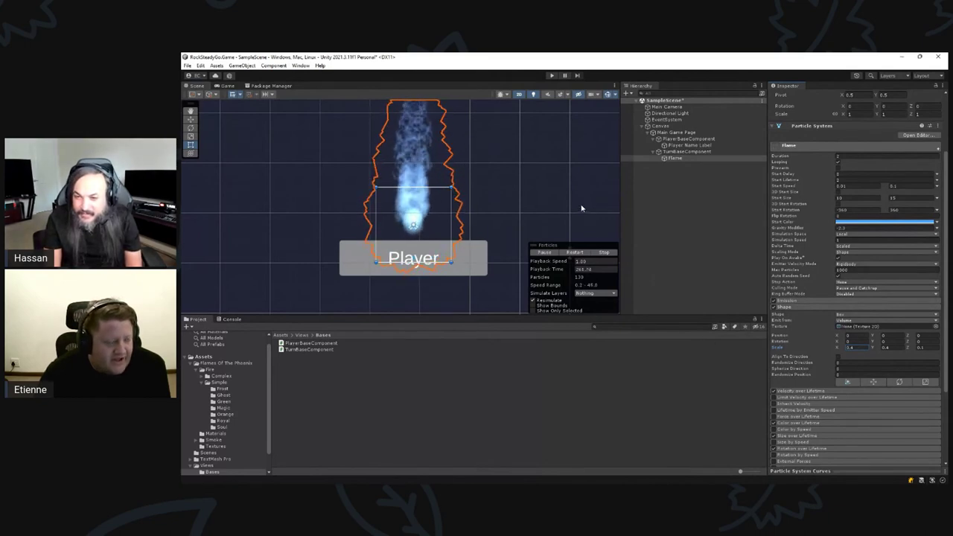
middle_click_drag(580, 211, 520, 231)
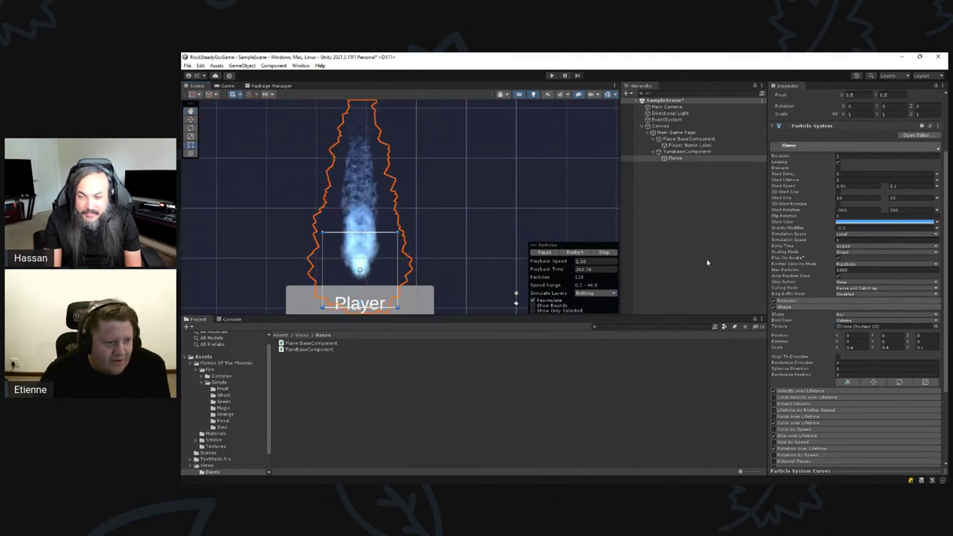
Try emitting the Flame's particles from the Edge of its box shape.
scroll(834, 337, "down", 1)
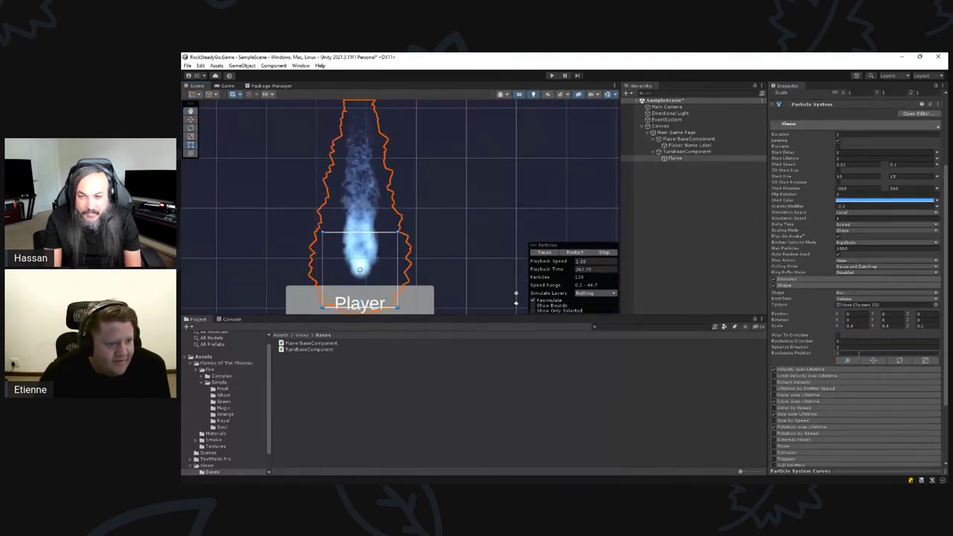
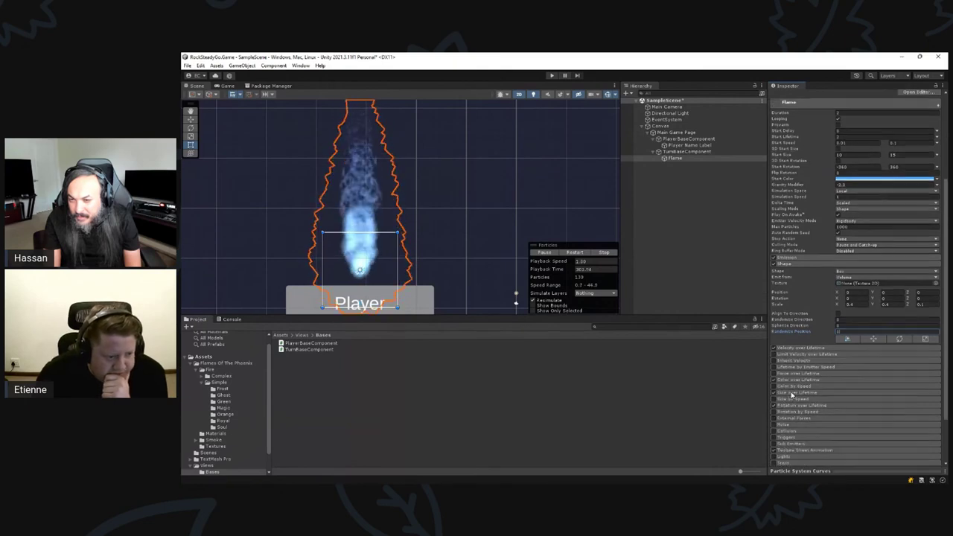
scroll(793, 391, "down", 2)
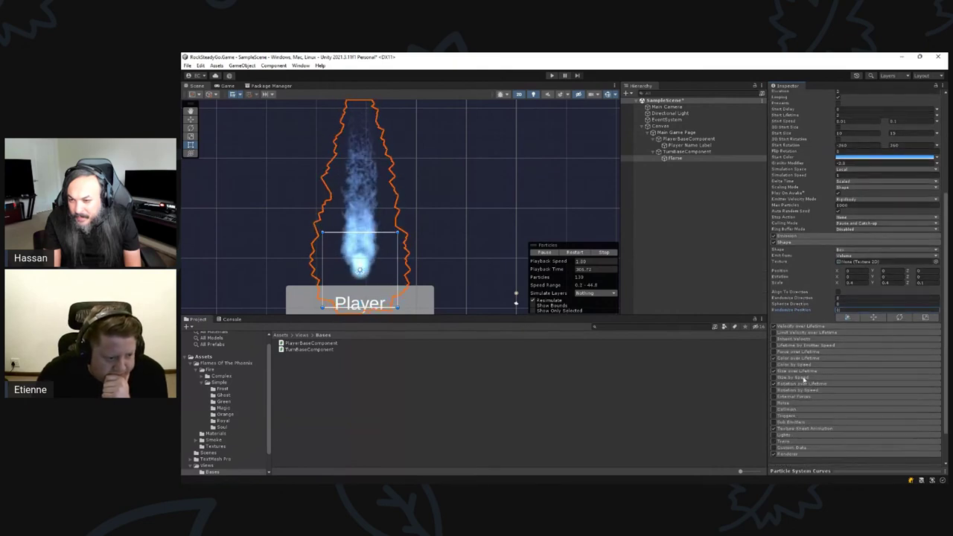
left_click(850, 257)
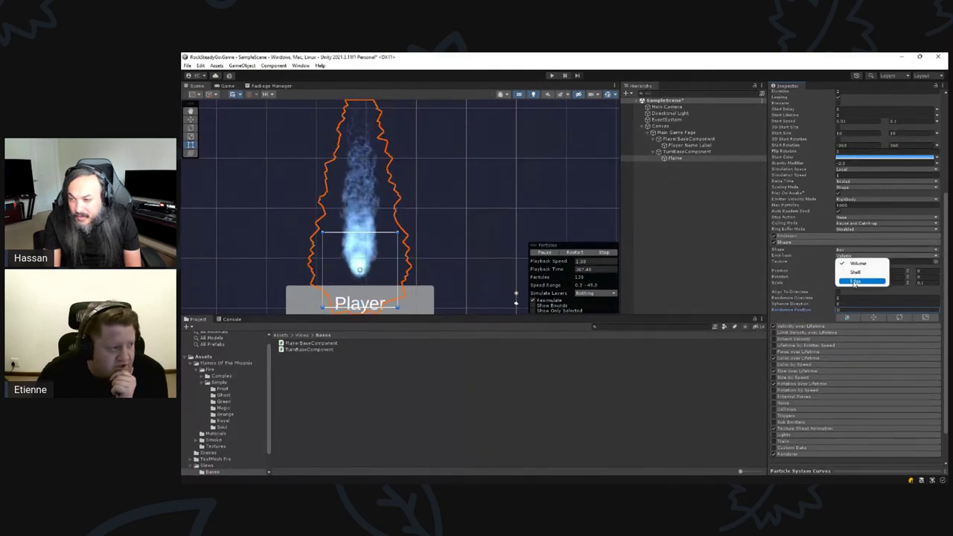
left_click(854, 282)
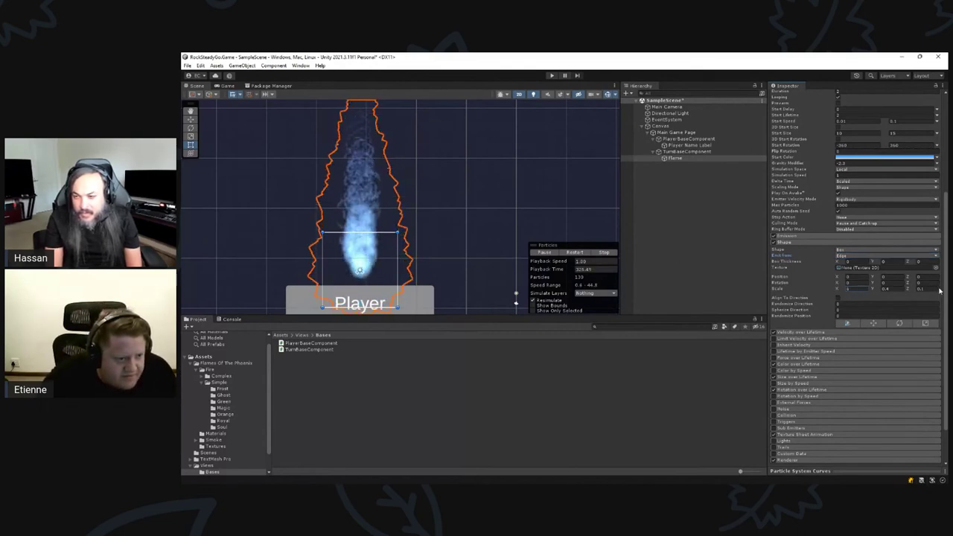
Widen the Flame's emission shape to an X scale of about 162.84 and preview it in the game view.
left_click_drag(939, 290, 400, 292)
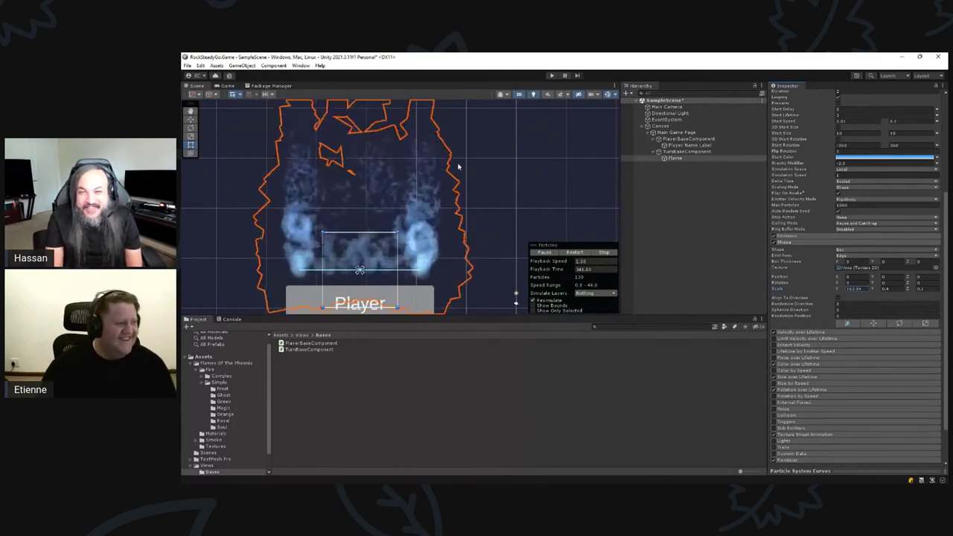
scroll(458, 167, "down", 5)
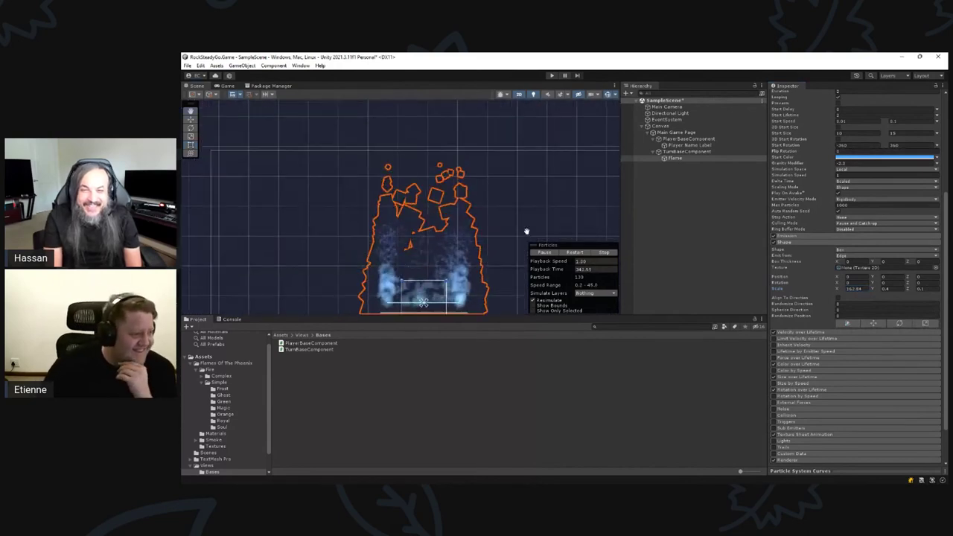
middle_click_drag(527, 231, 515, 169)
left_click(227, 87)
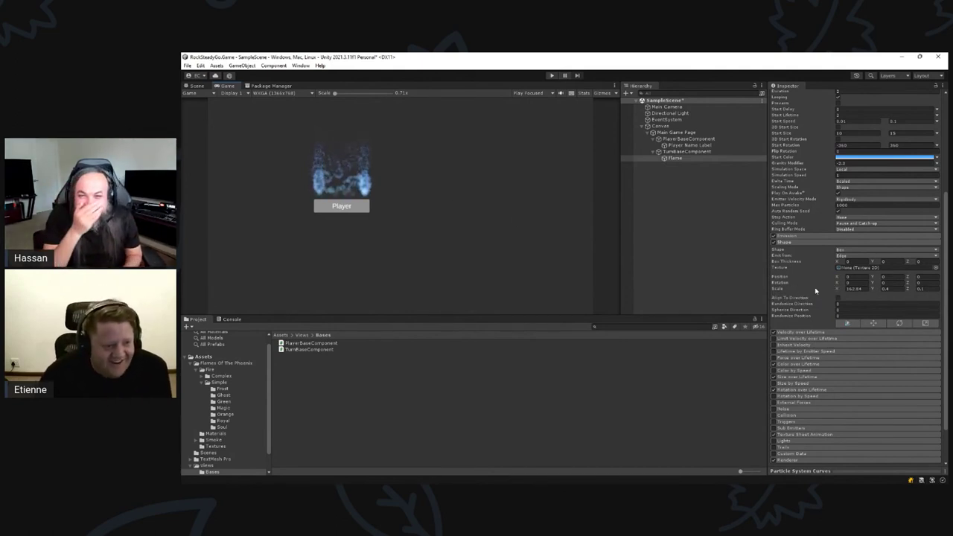
Set the Flame's gravity modifier to about -1.01 and make its box shape emit from Volume.
scroll(809, 289, "up", 1)
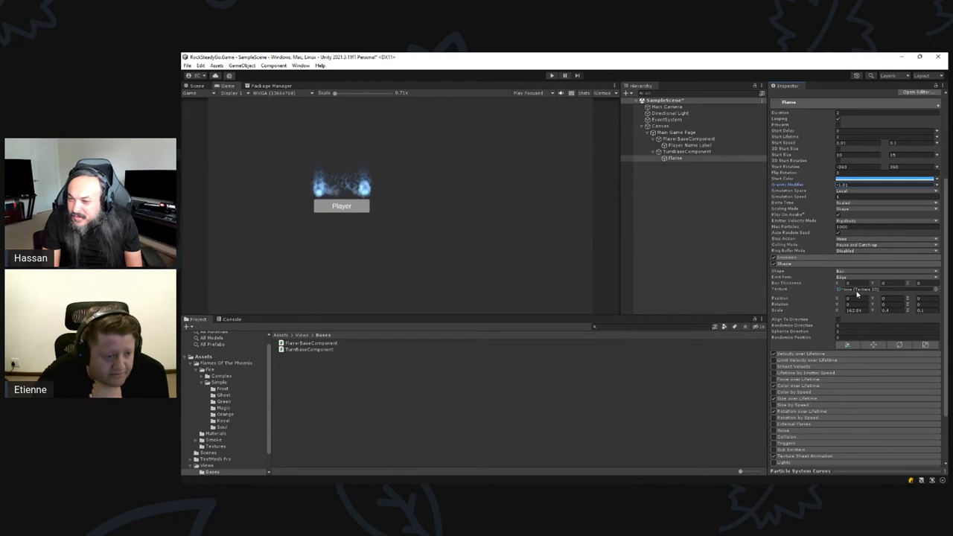
left_click(855, 277)
left_click(859, 285)
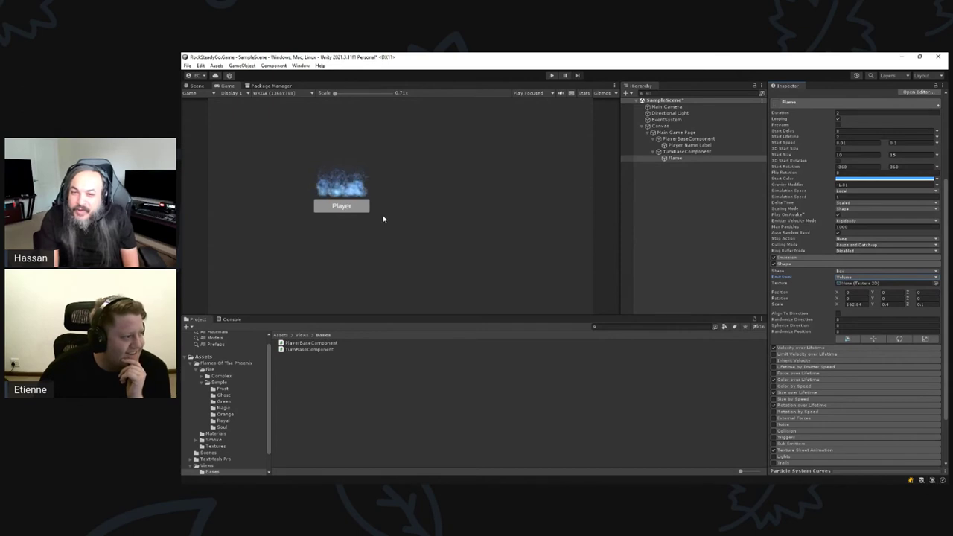
Try Shell emission for the Flame's box shape, and return it to Volume.
left_click(843, 278)
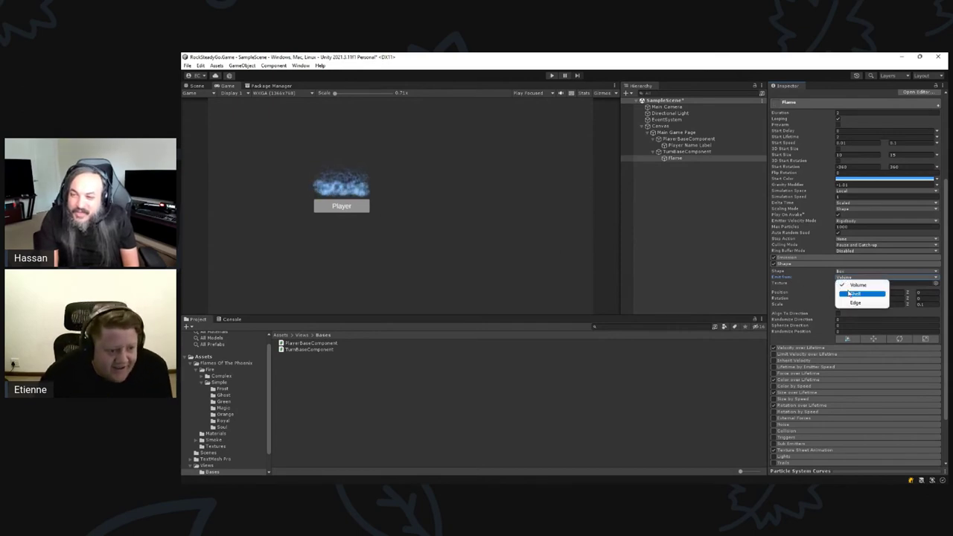
left_click(855, 293)
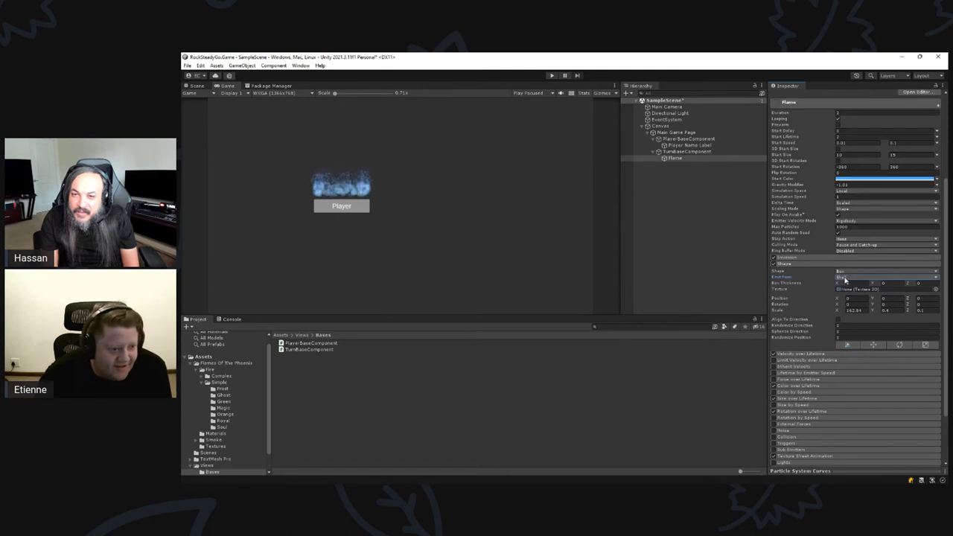
left_click(845, 280)
left_click(816, 283)
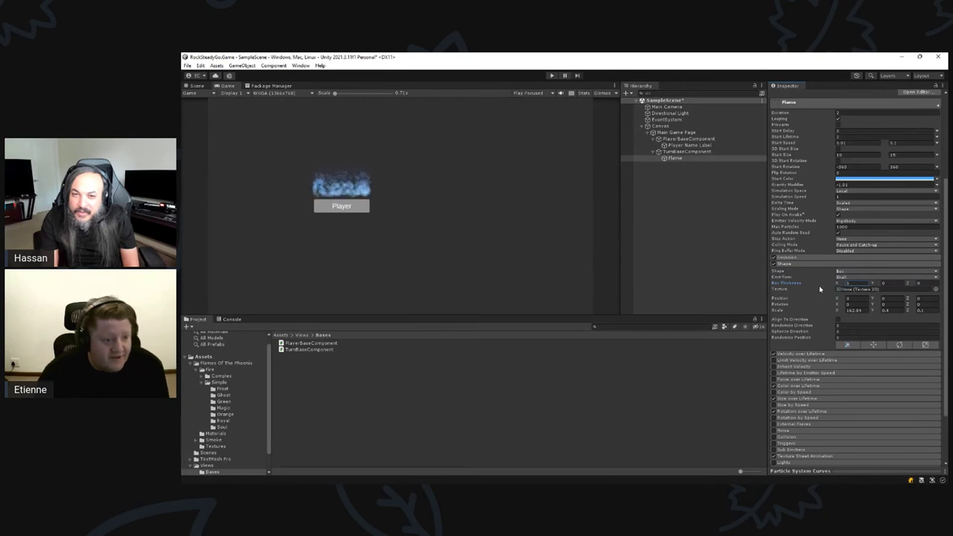
left_click(846, 278)
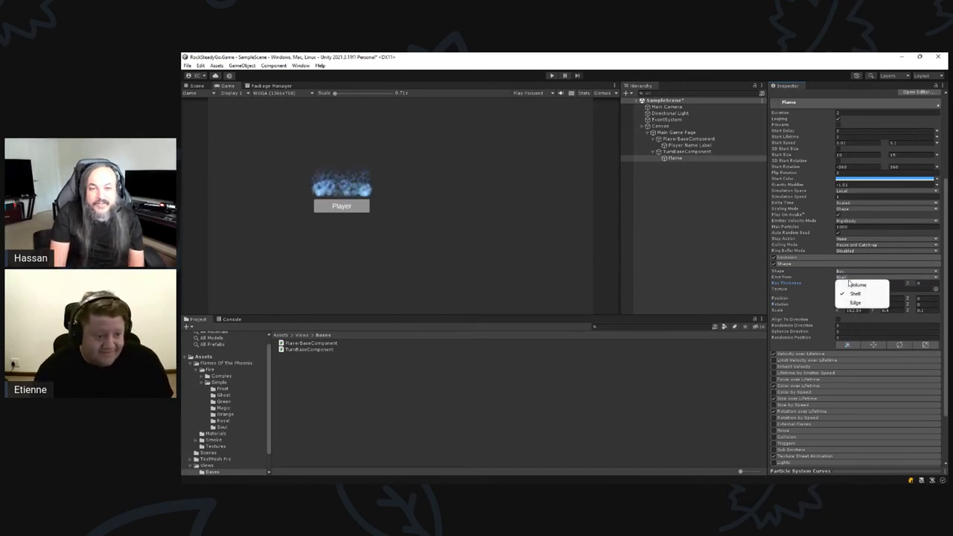
left_click(839, 284)
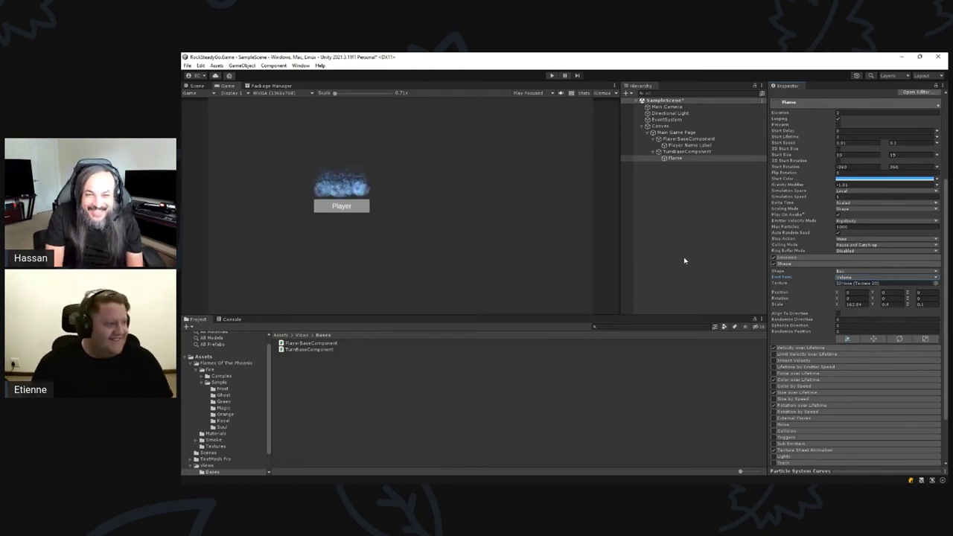
Switch the Flame's start color mode to Random Between Two Gradients while viewing the flame up close in the scene.
left_click(197, 86)
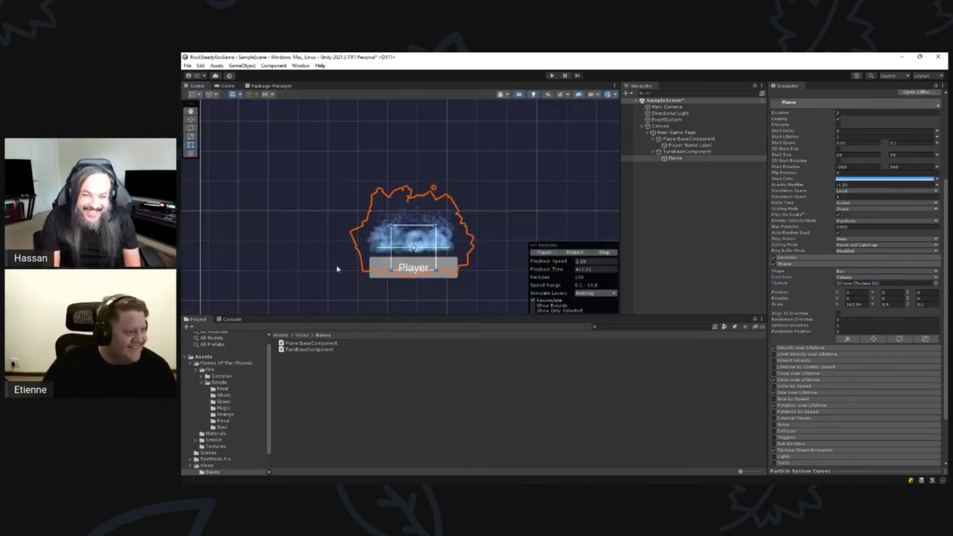
scroll(393, 261, "up", 2)
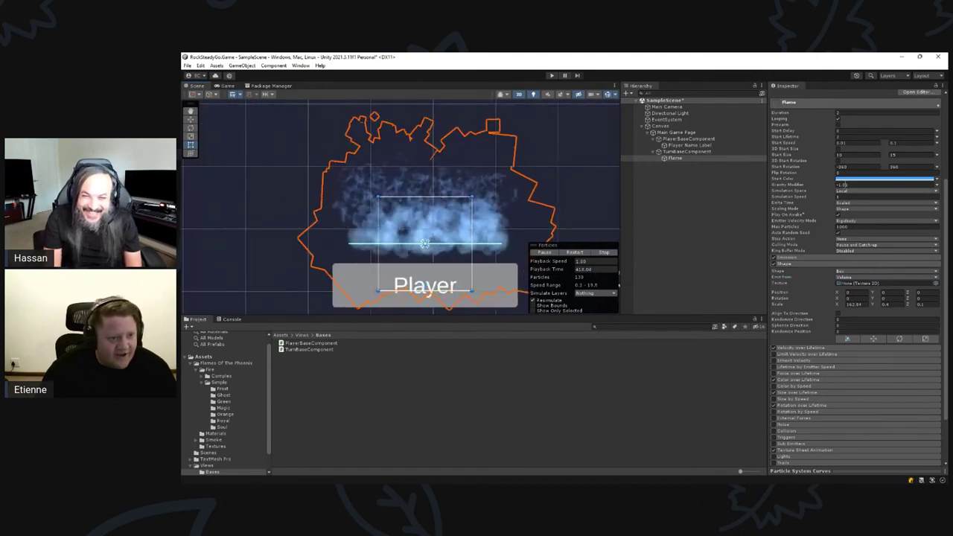
left_click(847, 181)
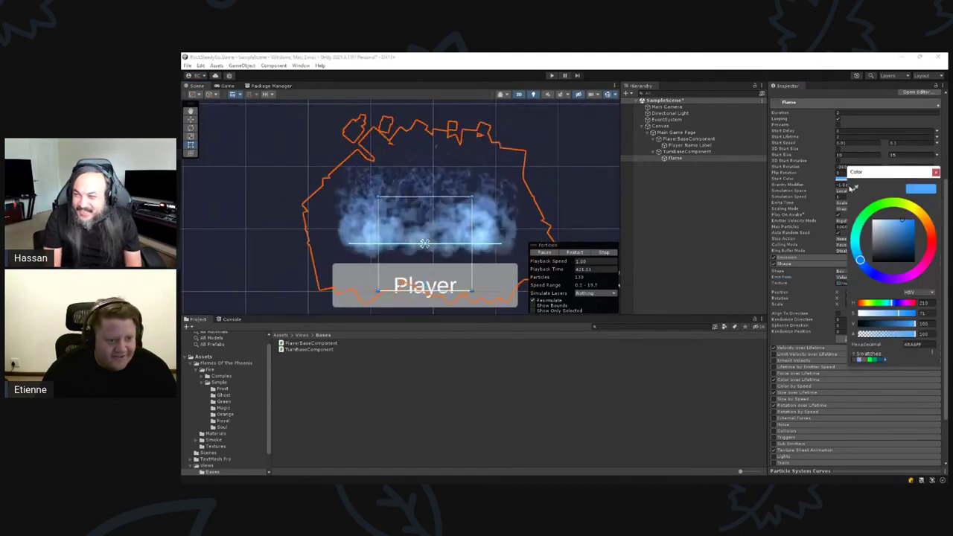
left_click(884, 180)
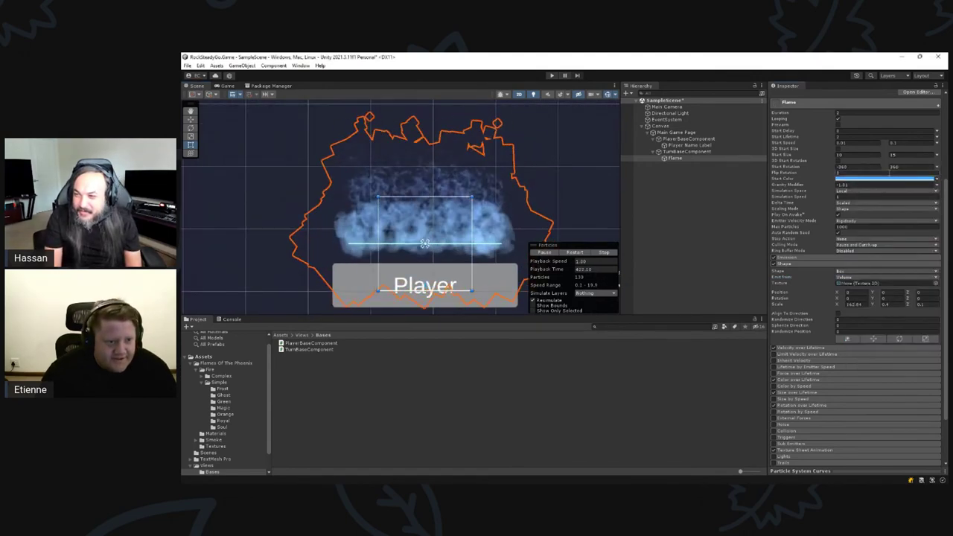
left_click(934, 181)
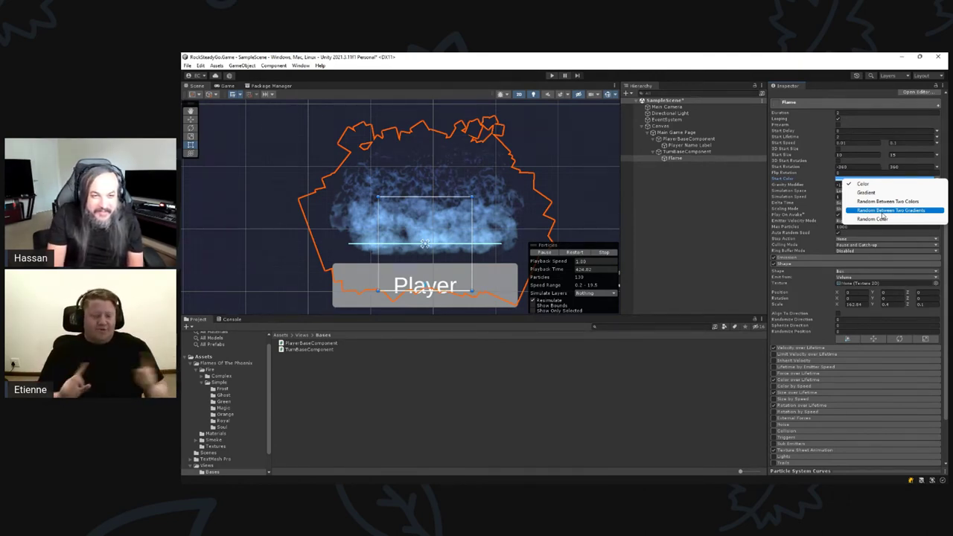
left_click(883, 211)
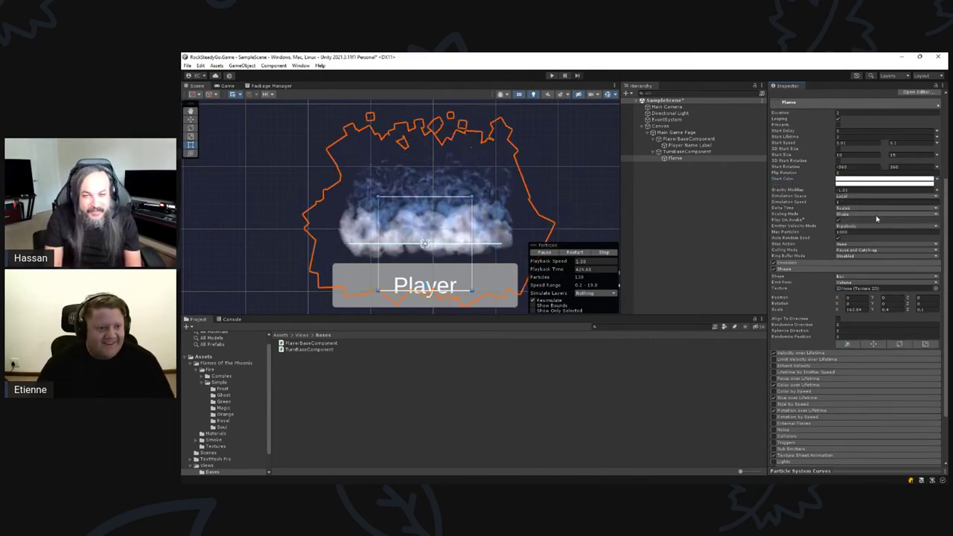
Set the starting color of the Flame's first start-color gradient to red (FF0000).
left_click(877, 182)
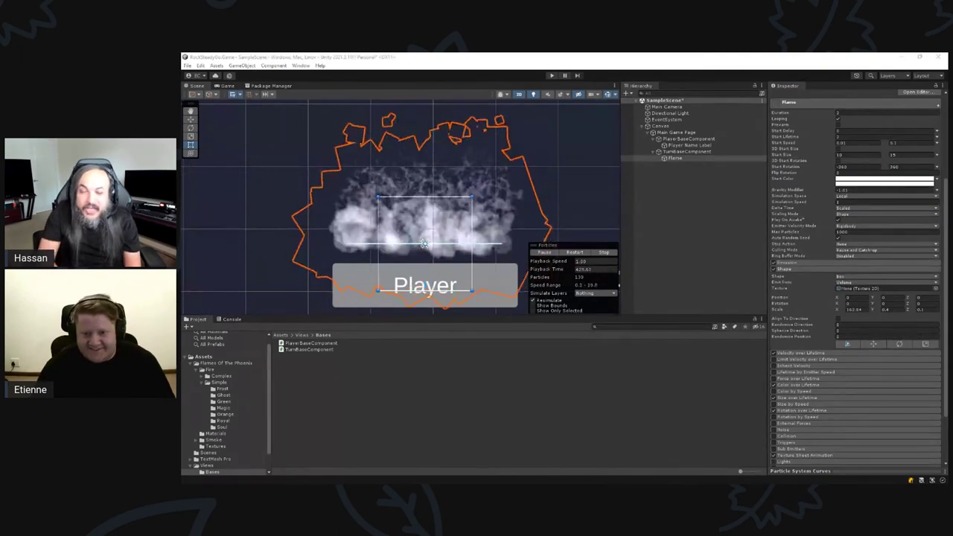
left_click_drag(629, 161, 630, 211)
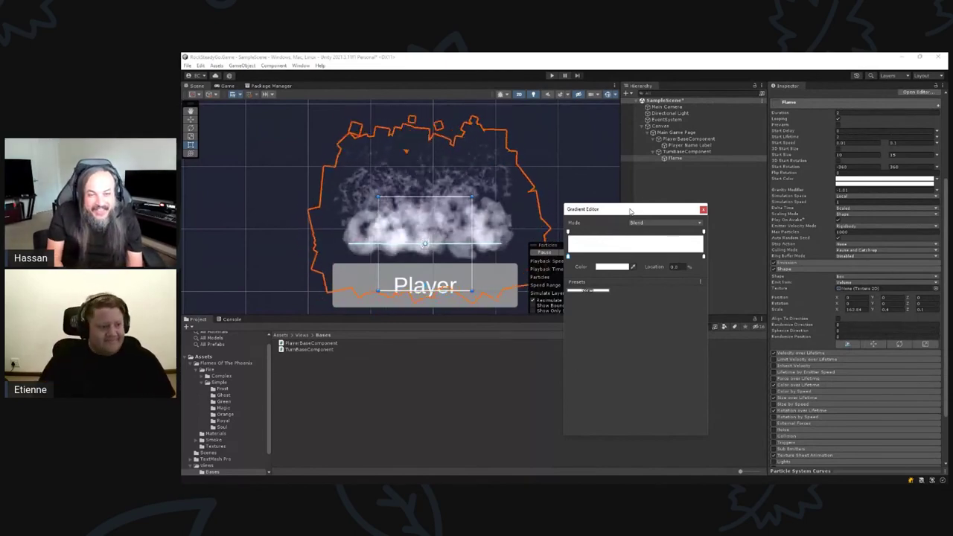
left_click_drag(630, 209, 661, 190)
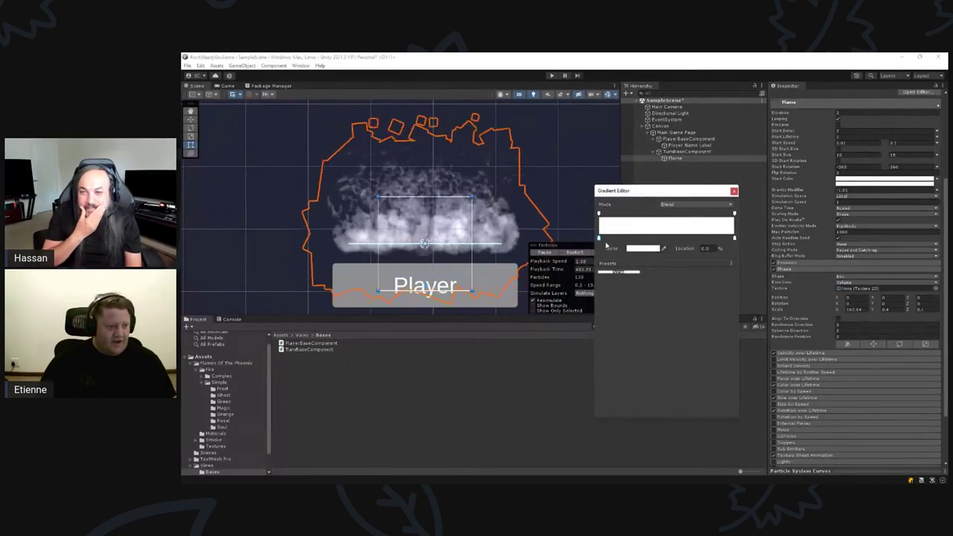
left_click(600, 214)
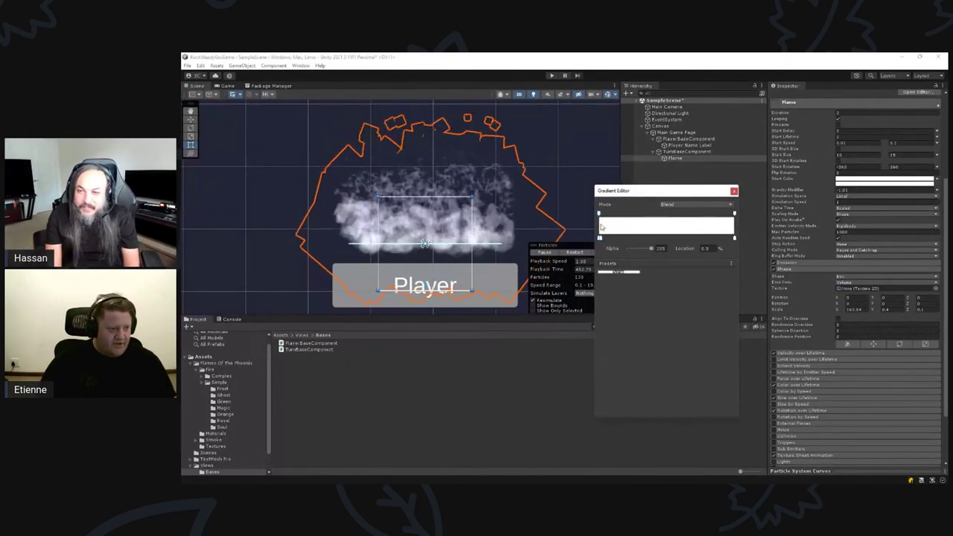
left_click(600, 237)
left_click(598, 215)
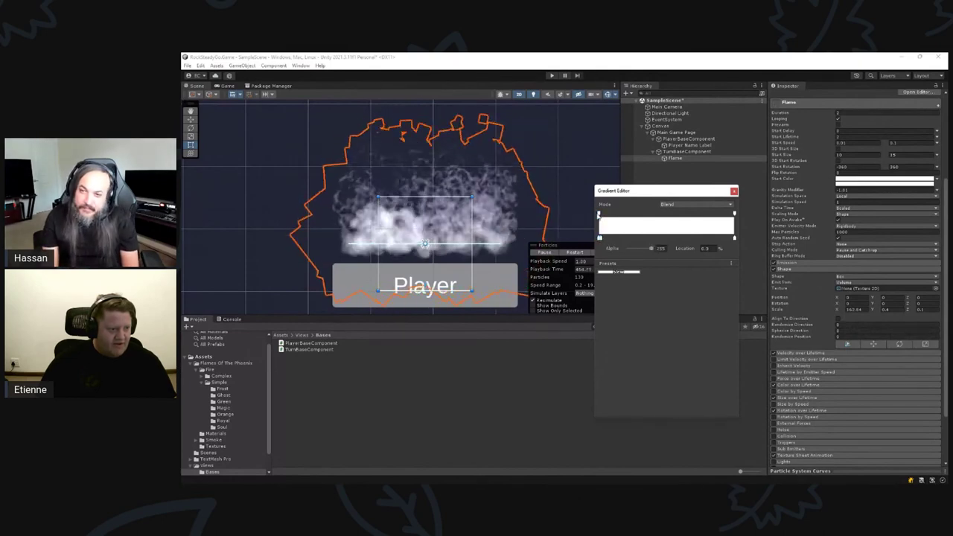
left_click_drag(650, 252, 658, 250)
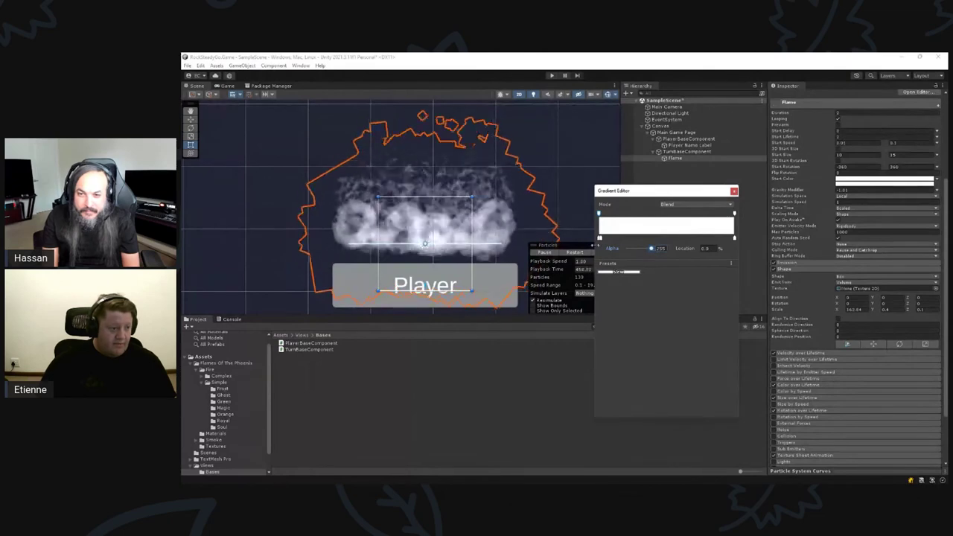
left_click(601, 239)
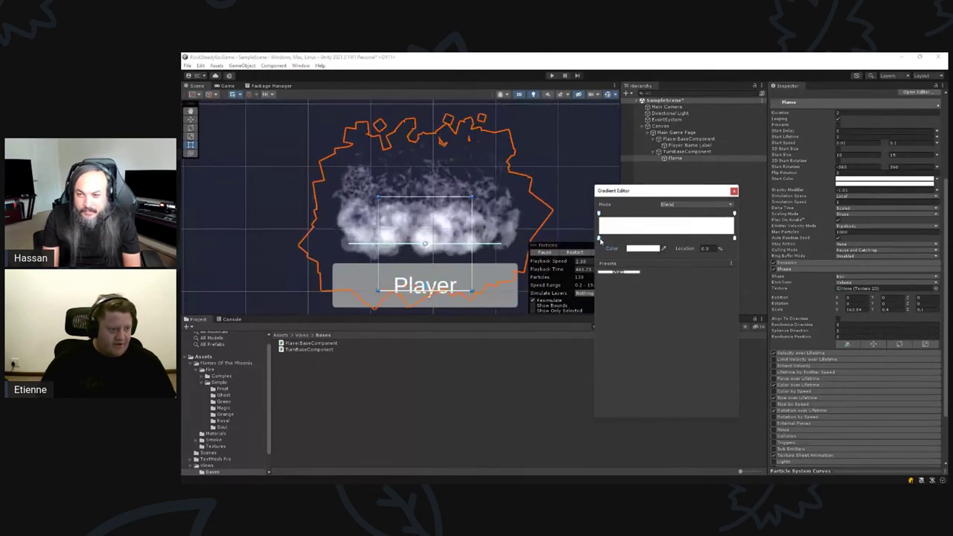
left_click(643, 248)
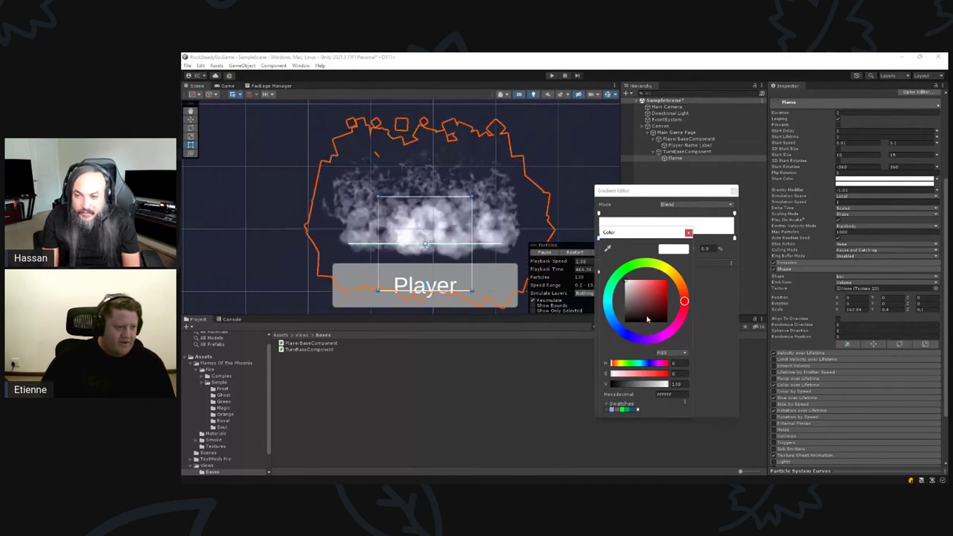
left_click_drag(665, 283, 674, 280)
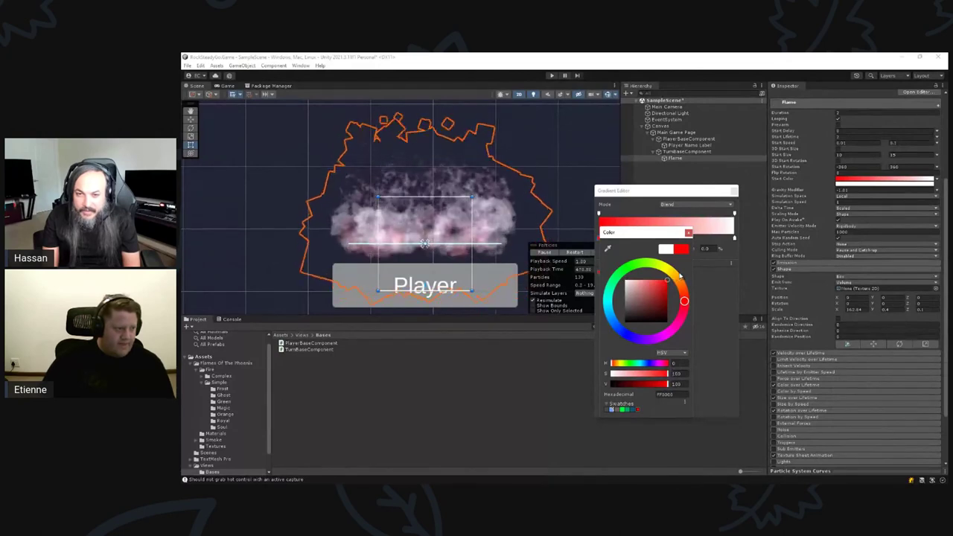
left_click(688, 232)
Set the end color of the first gradient to yellow (FFFF00) using RGB 0-255 values, and close the gradient editor.
left_click(734, 238)
double_click(736, 239)
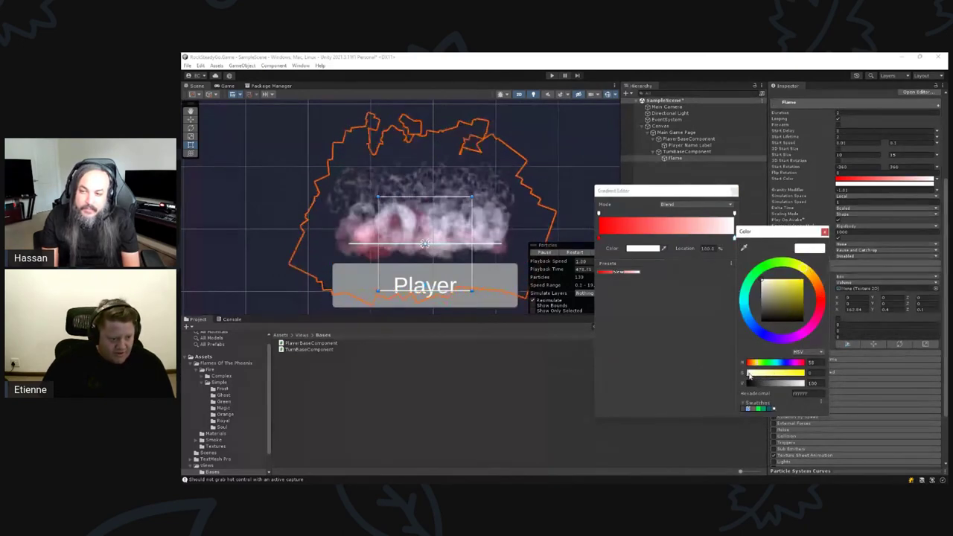
left_click(809, 353)
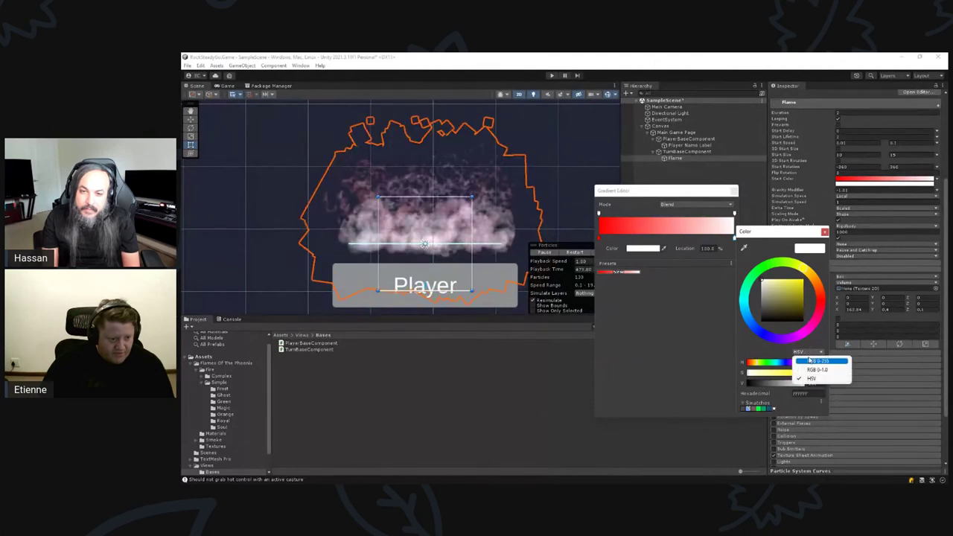
left_click(810, 363)
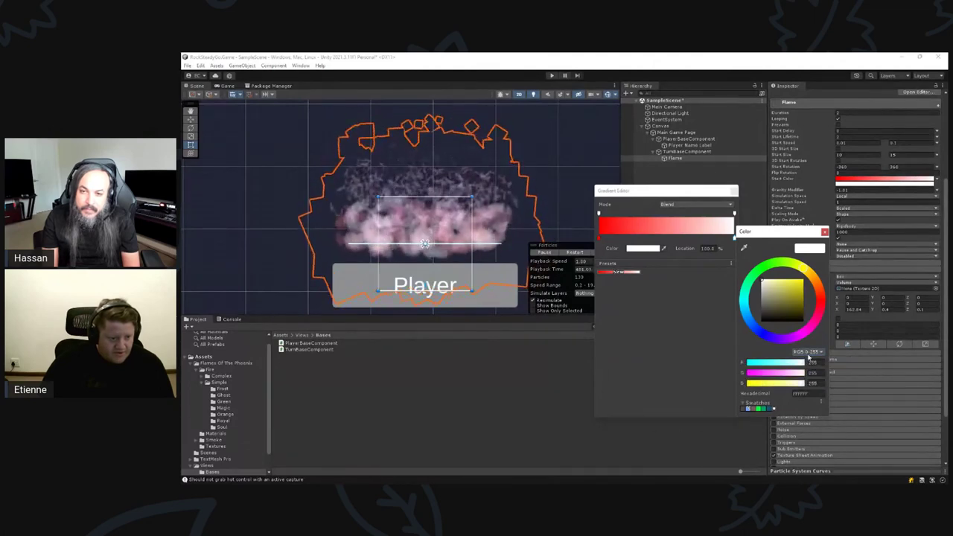
left_click_drag(744, 385, 725, 389)
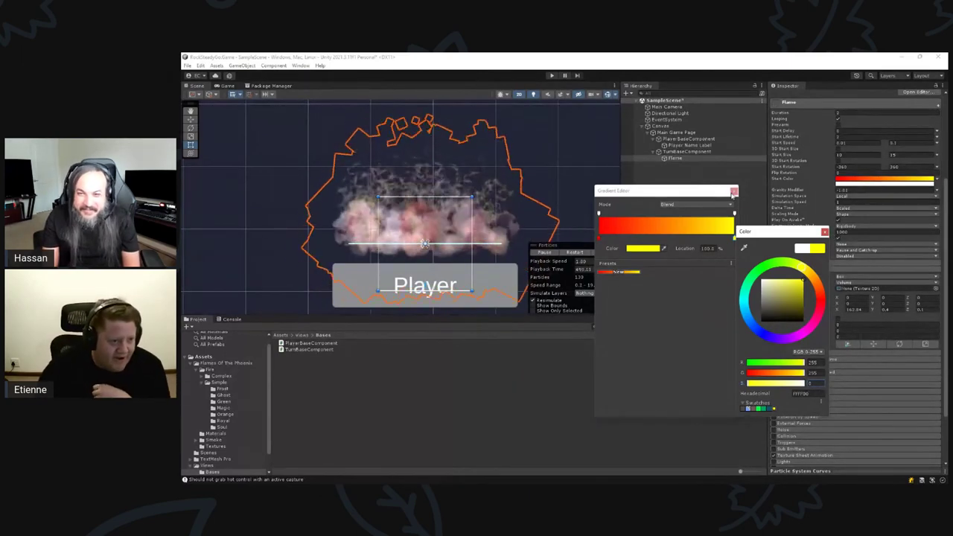
left_click(734, 191)
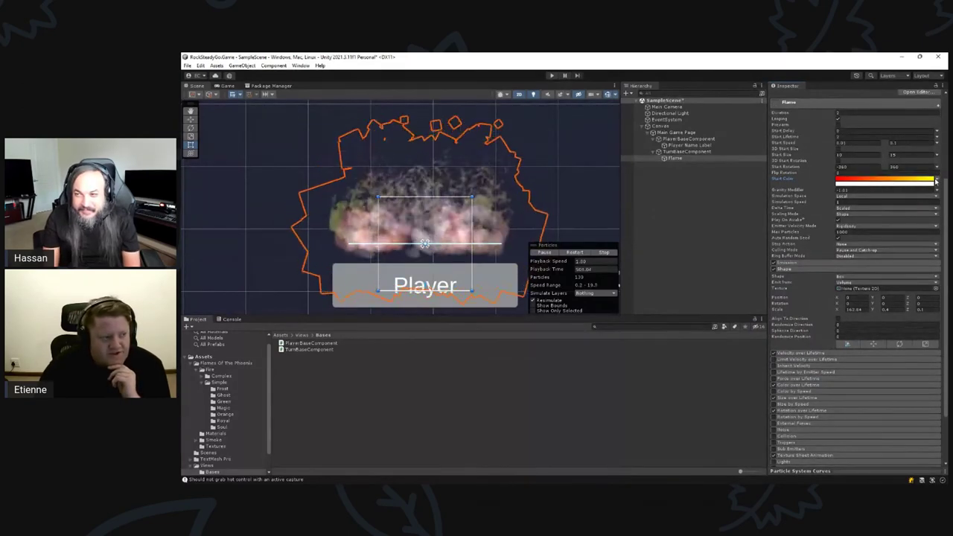
Expand the Flame's Color over Lifetime module and set its color mode to Random Between Two Gradients.
left_click(910, 181)
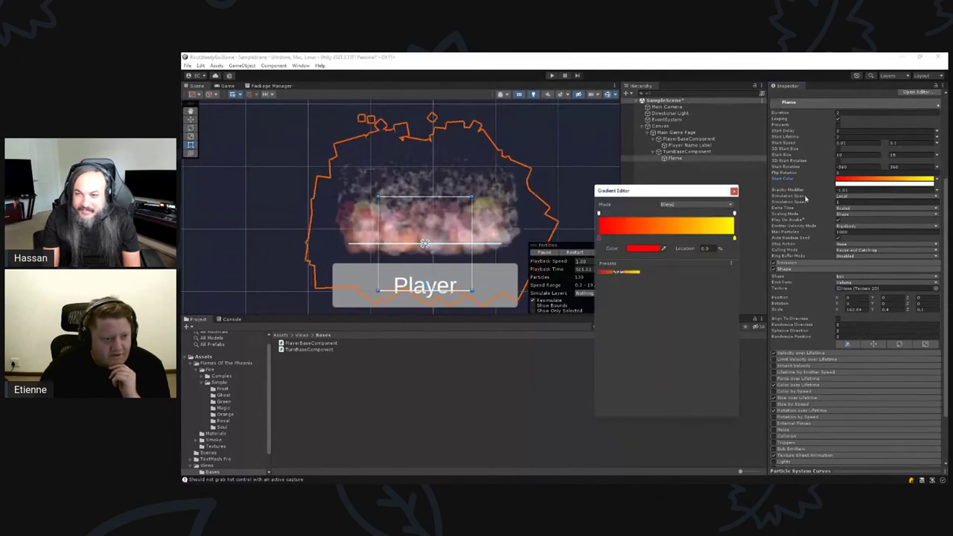
left_click(735, 191)
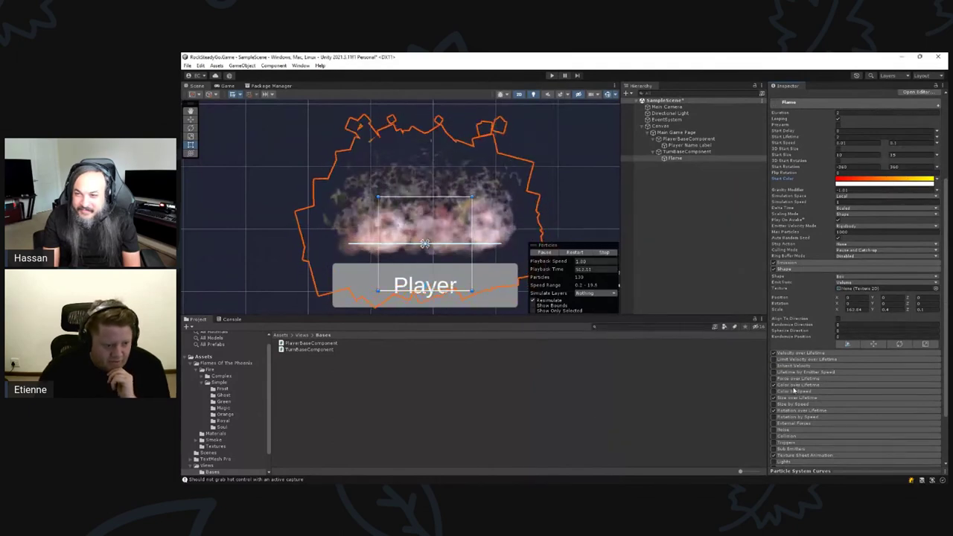
scroll(781, 364, "down", 1)
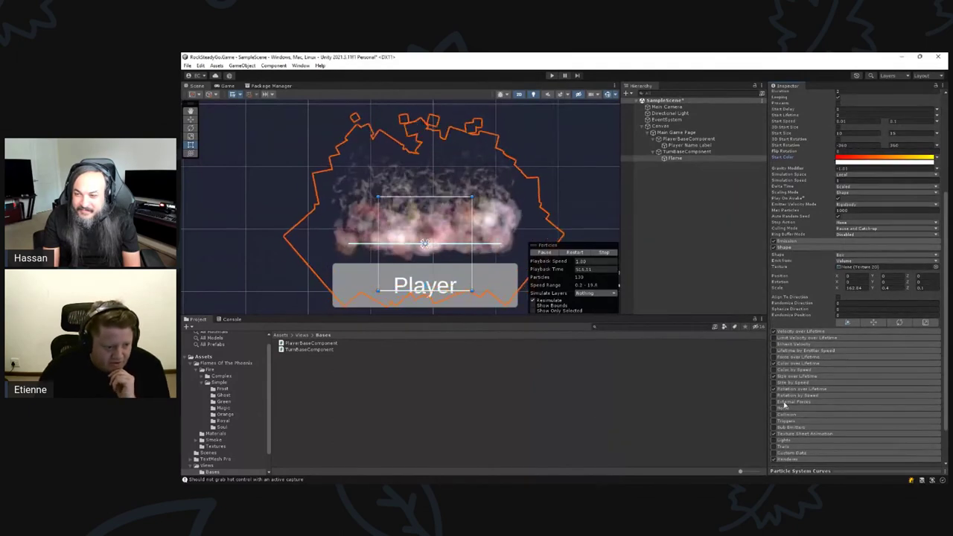
left_click(796, 365)
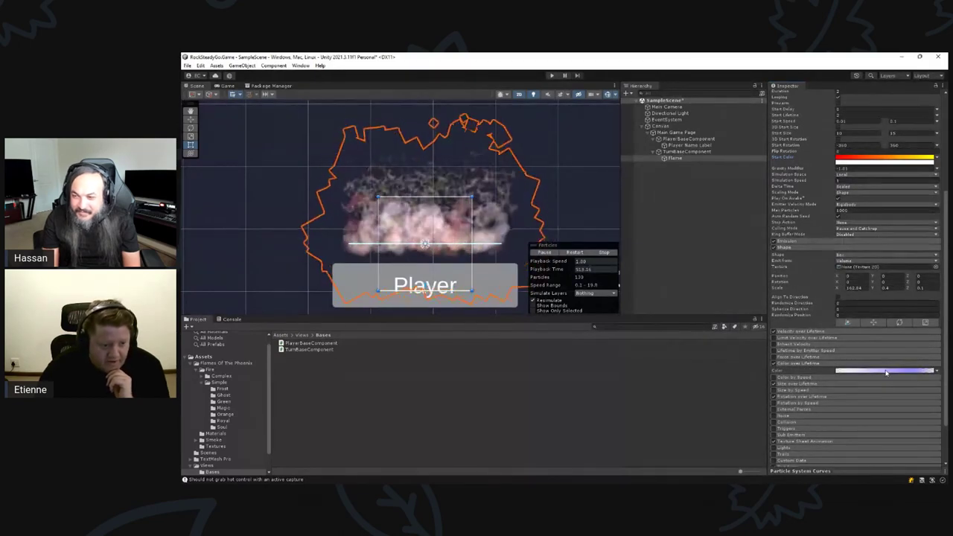
left_click(935, 370)
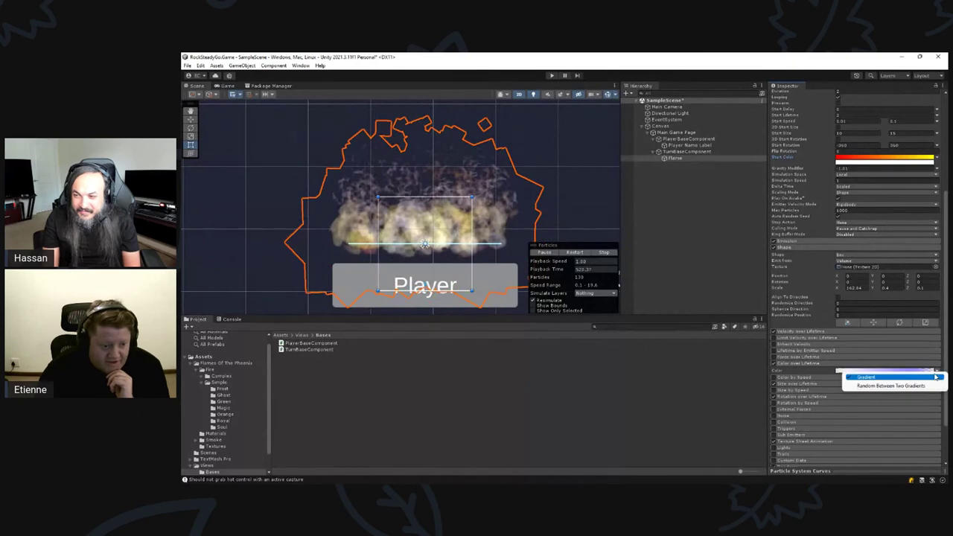
left_click(925, 387)
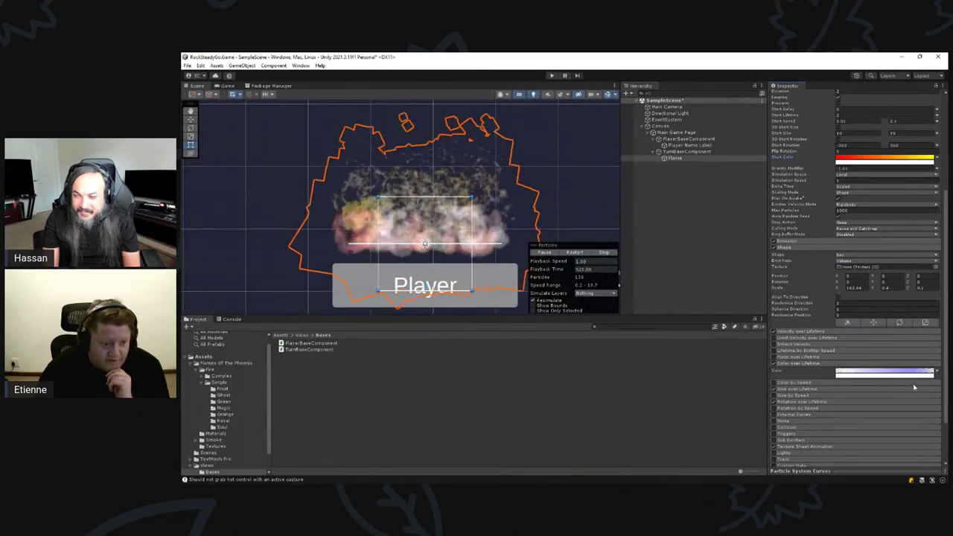
Set the end color of the first Color over Lifetime gradient to red (FF0000), and close the gradient editor.
left_click(884, 375)
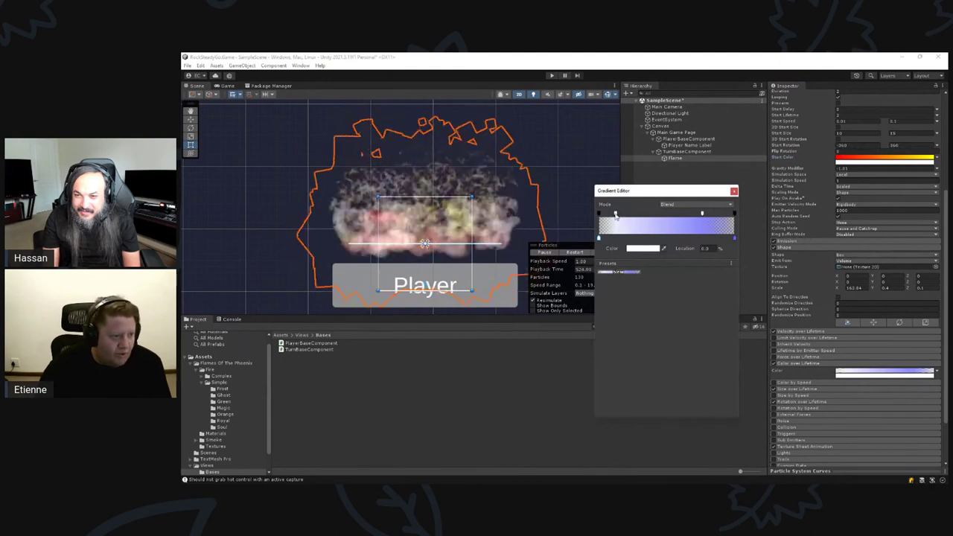
double_click(734, 240)
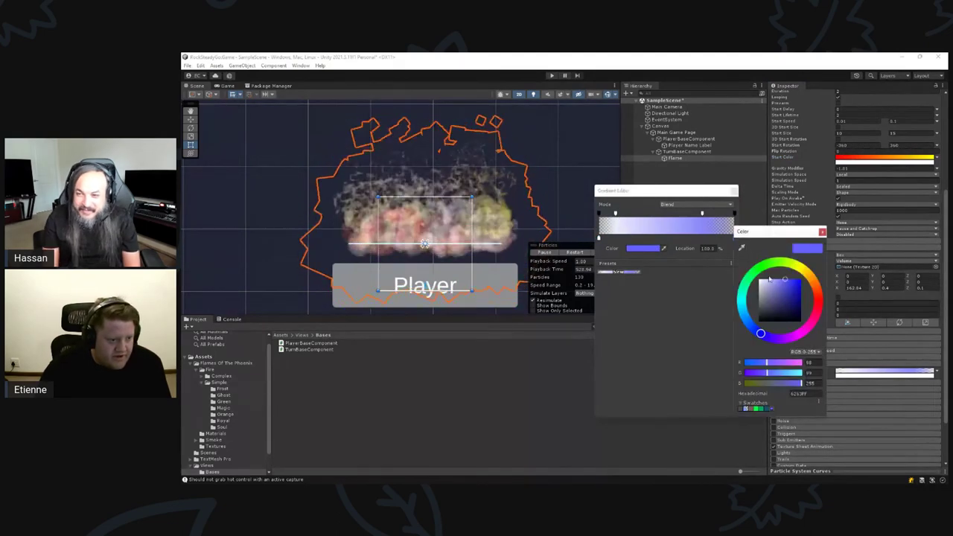
left_click(819, 302)
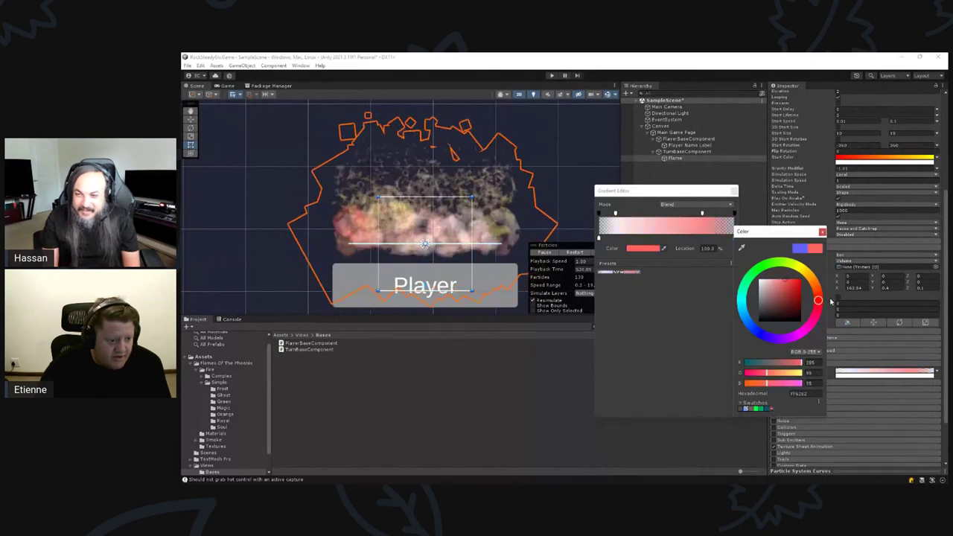
left_click_drag(759, 373, 722, 388)
left_click(748, 384)
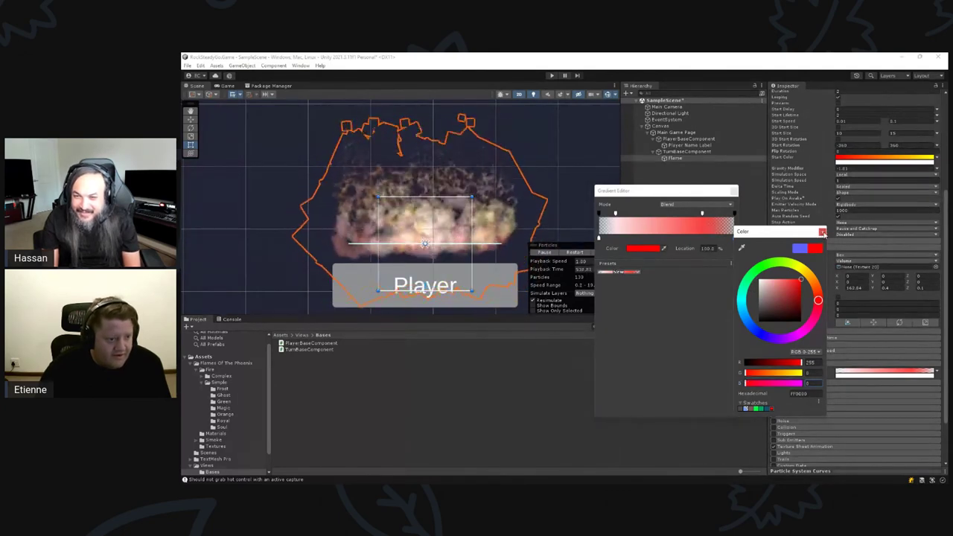
left_click(822, 233)
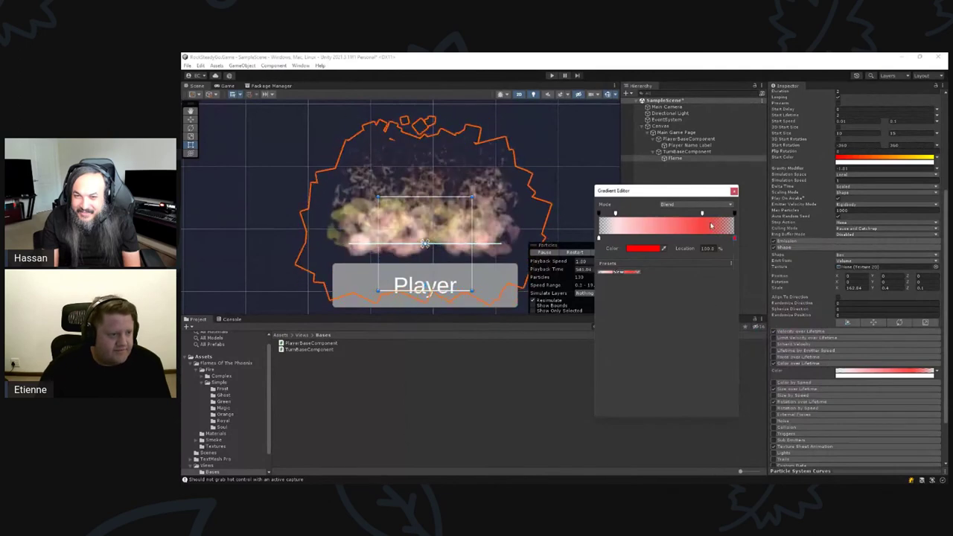
left_click(733, 193)
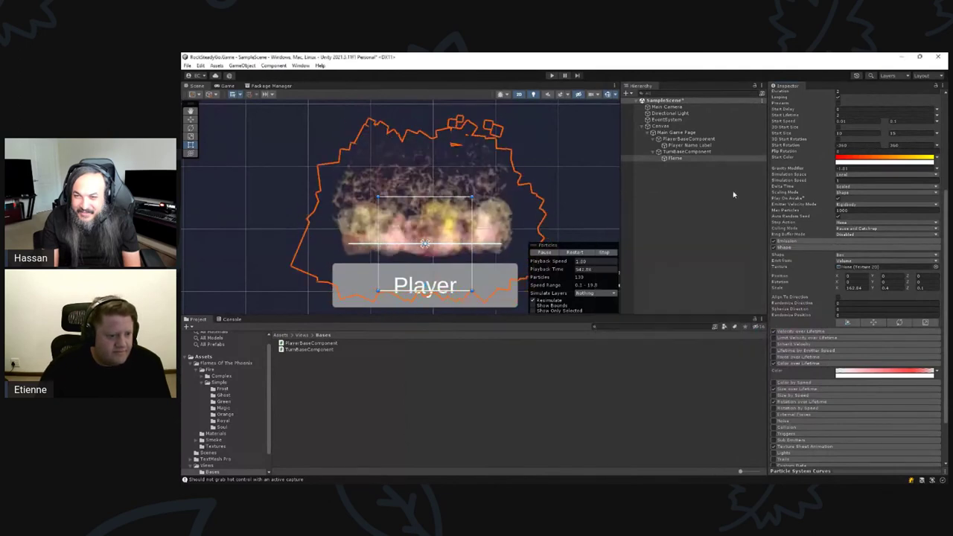
Set the start color of the second Color over Lifetime gradient to yellow (FFFF00).
left_click(884, 378)
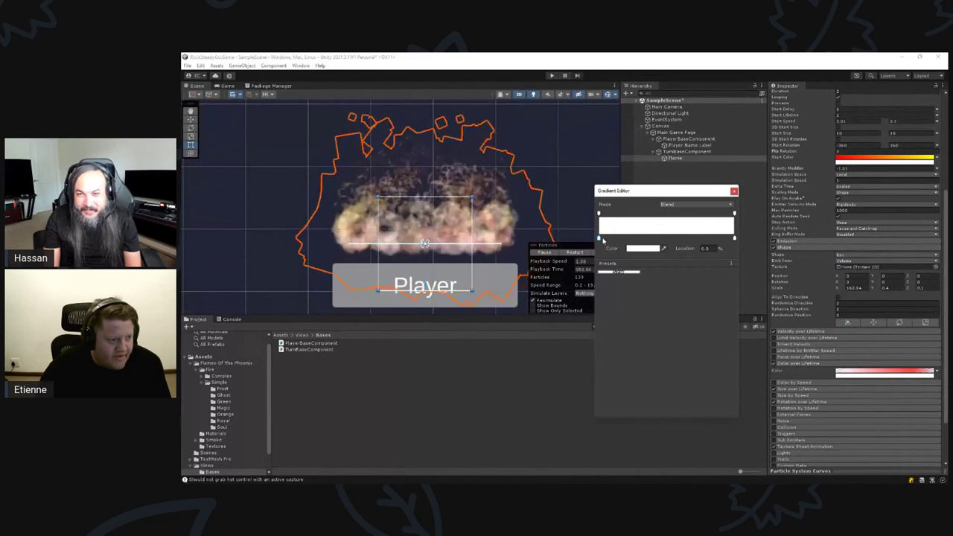
double_click(600, 238)
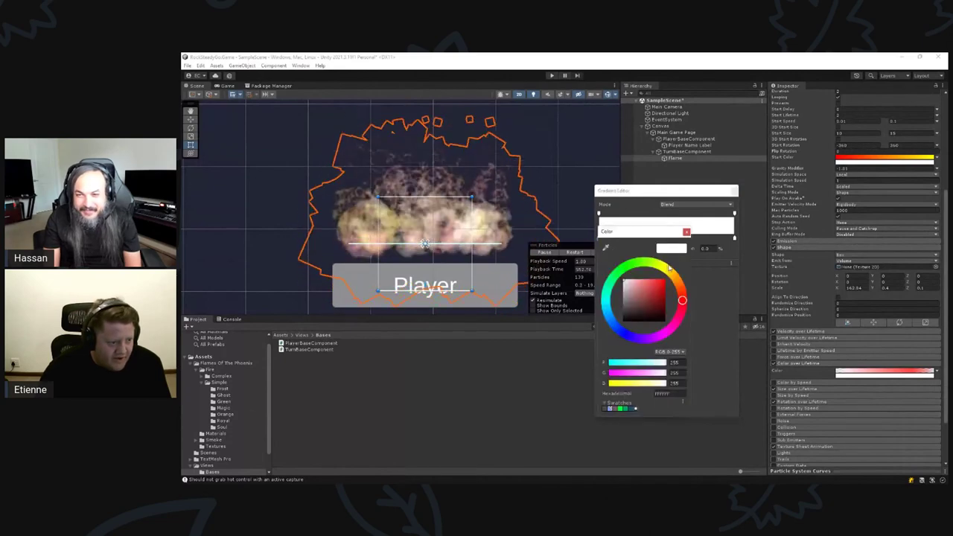
left_click(670, 265)
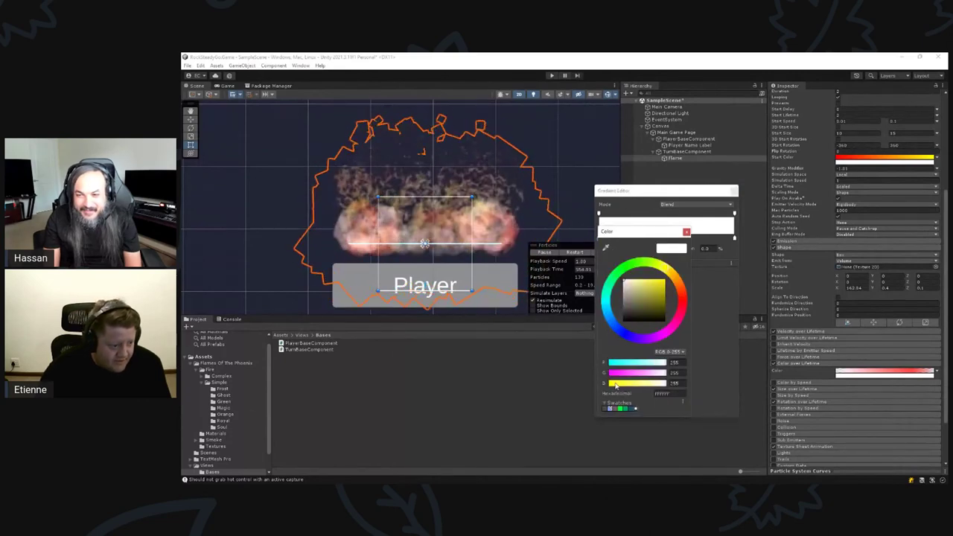
left_click_drag(613, 384, 595, 384)
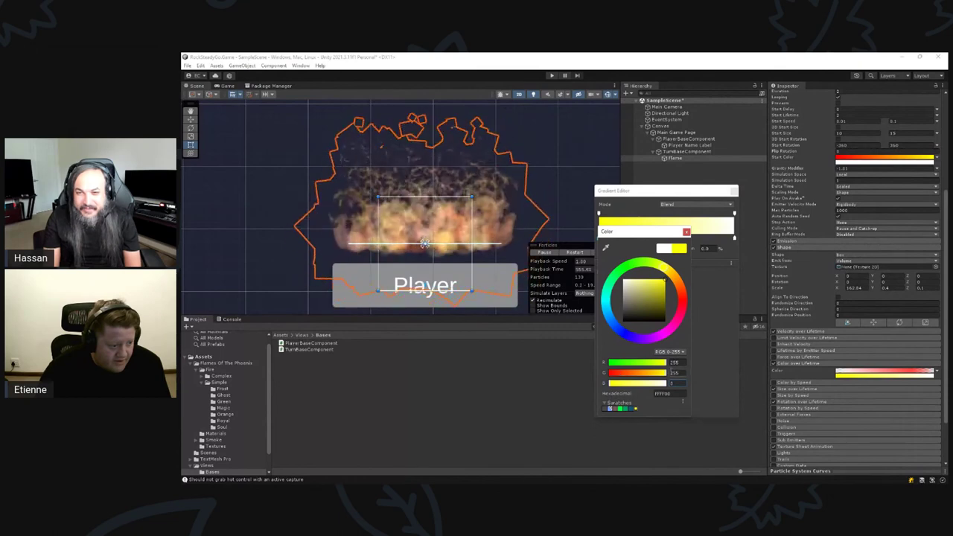
left_click(685, 232)
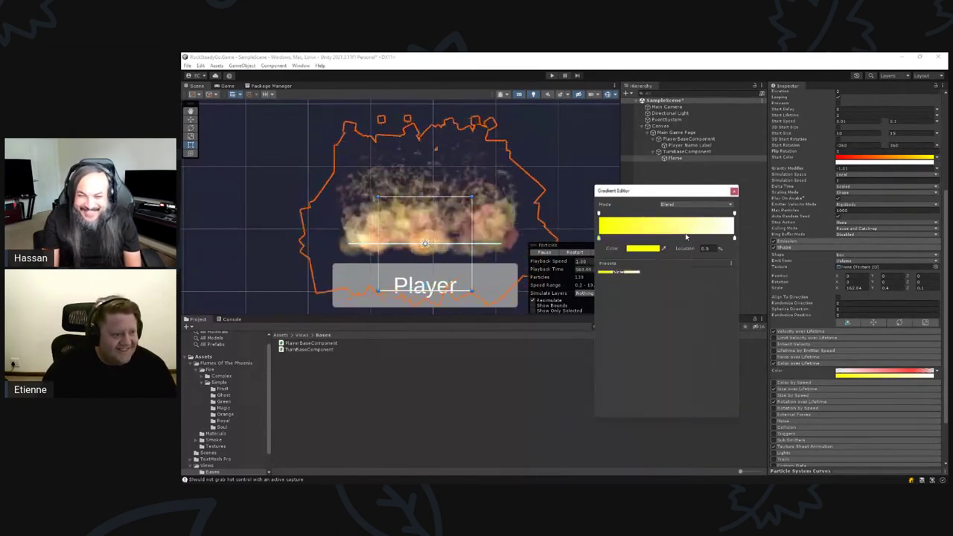
left_click(734, 238)
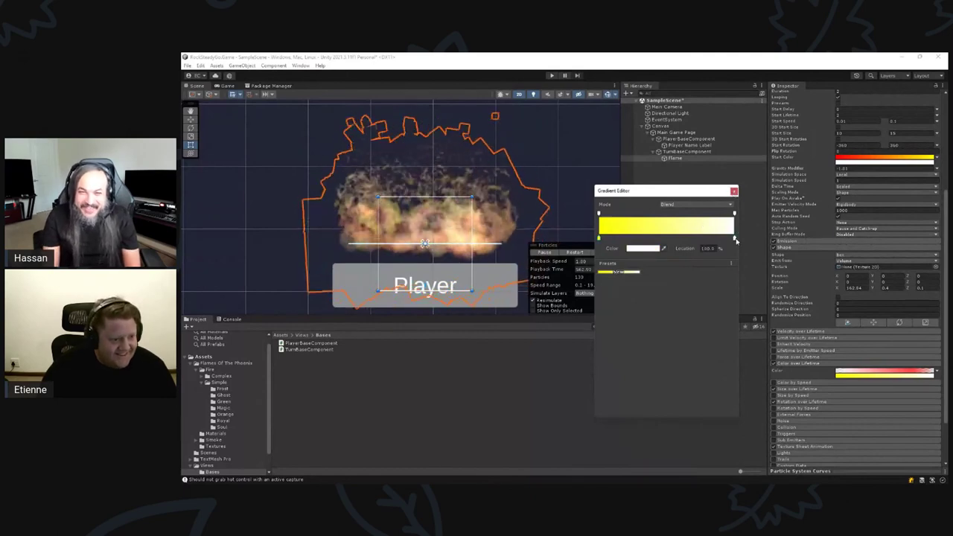
left_click(735, 237)
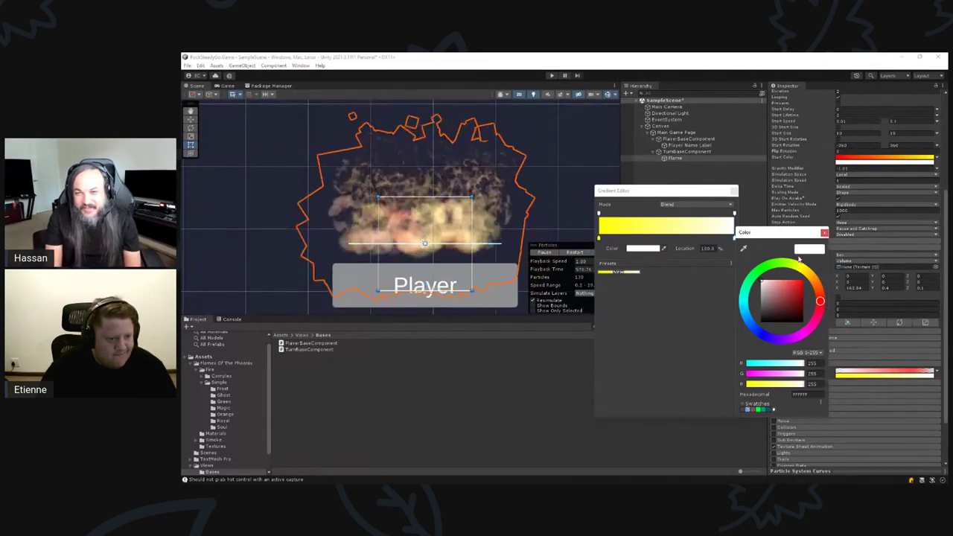
left_click_drag(789, 235, 615, 270)
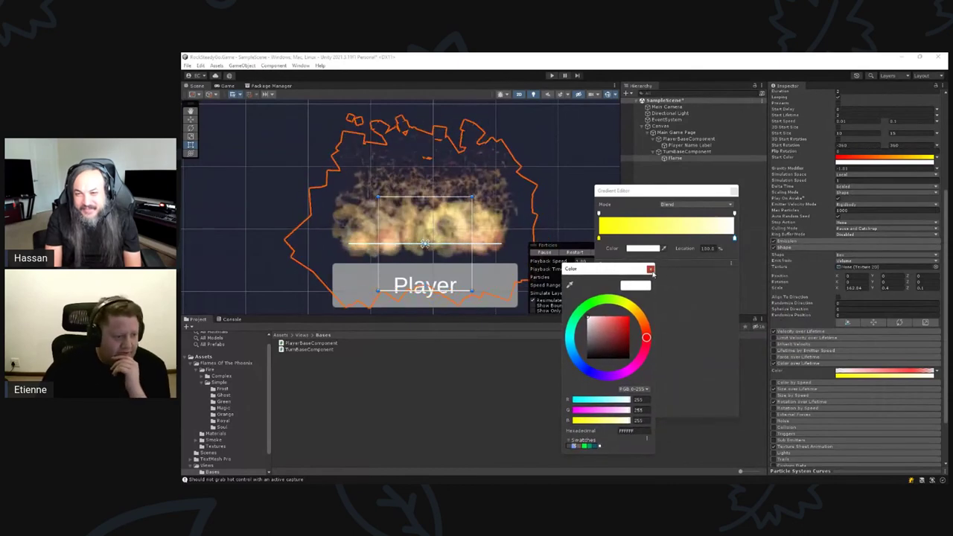
left_click(651, 270)
left_click(733, 191)
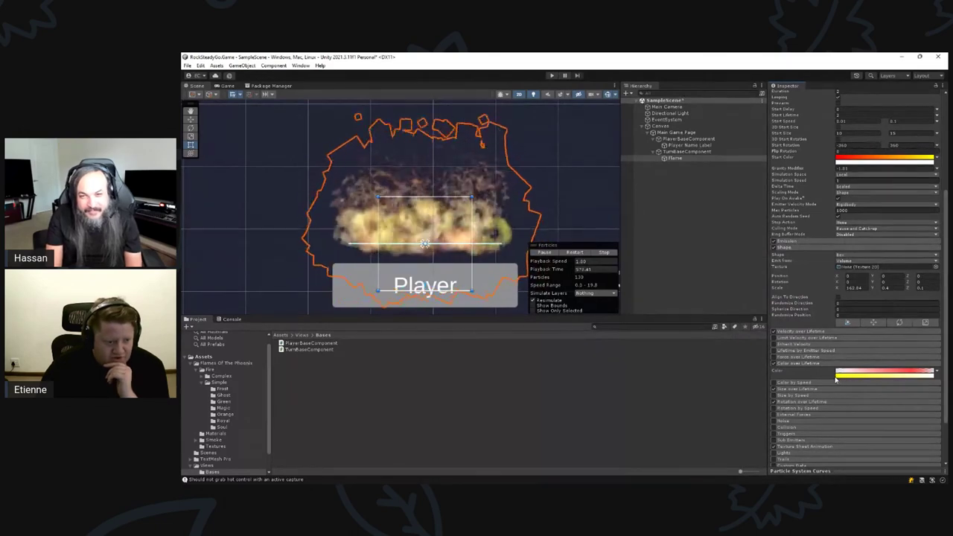
Review both Color over Lifetime gradients, and return the color mode to a single Gradient.
left_click(835, 378)
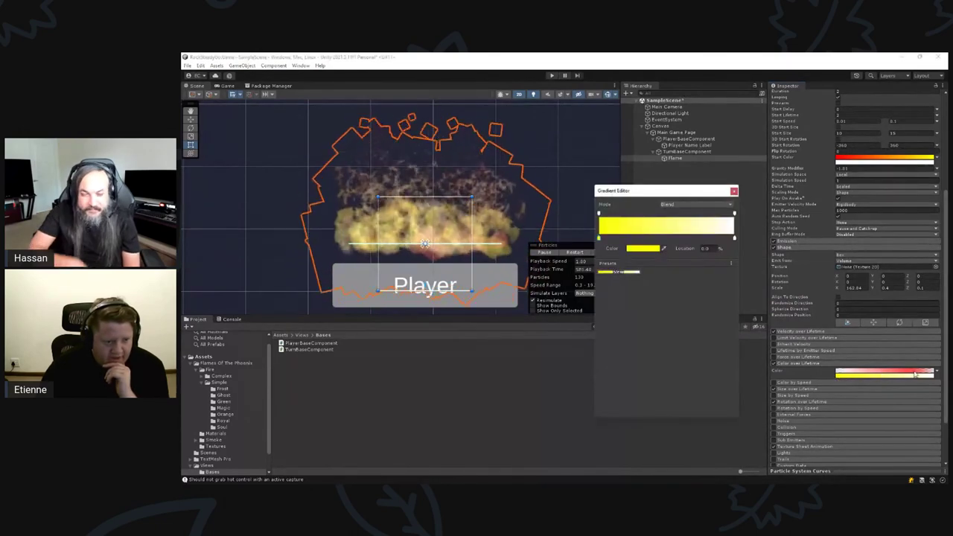
left_click(733, 192)
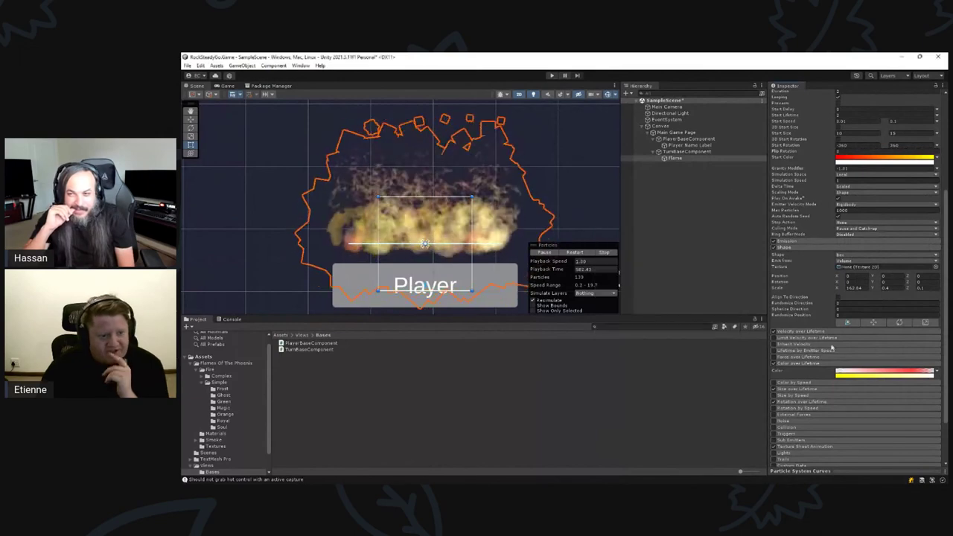
left_click(926, 376)
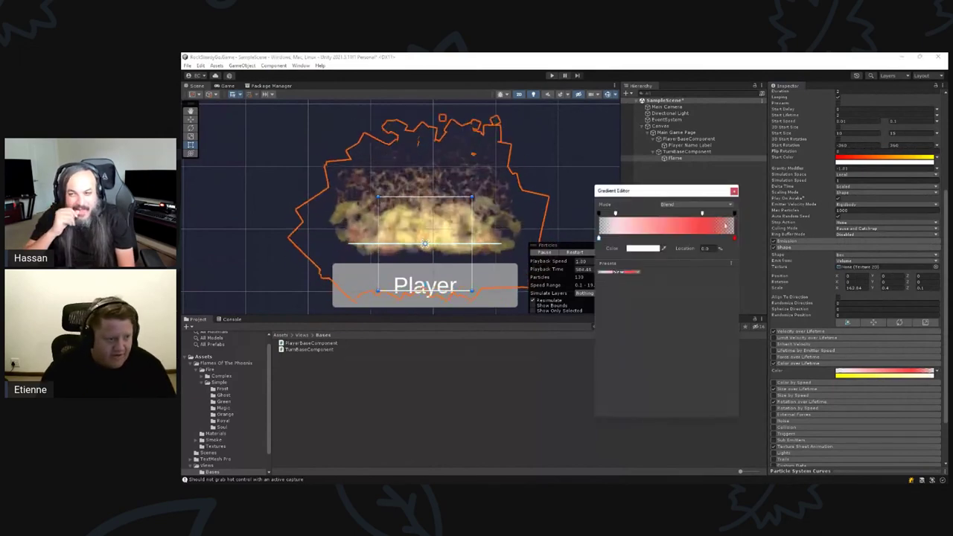
left_click(733, 192)
left_click(930, 374)
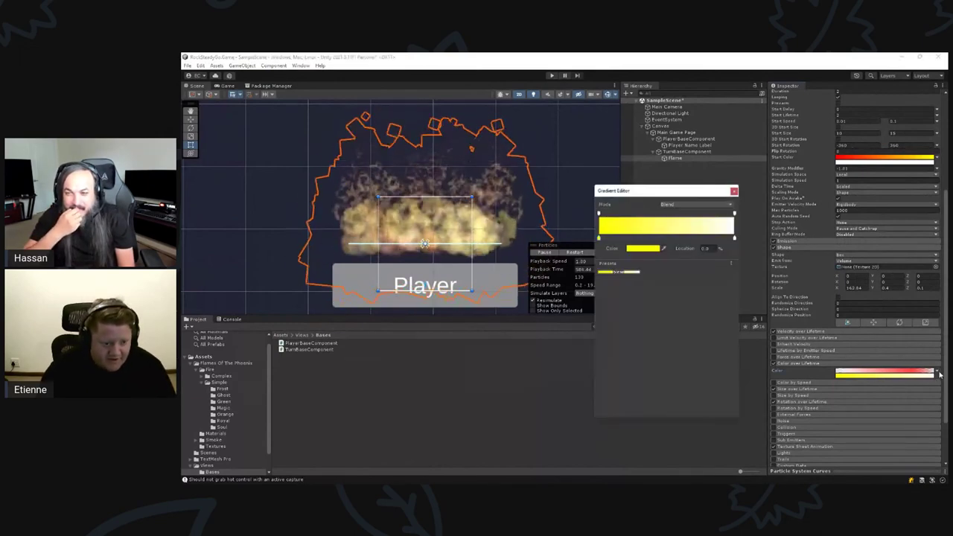
left_click(935, 371)
left_click(927, 385)
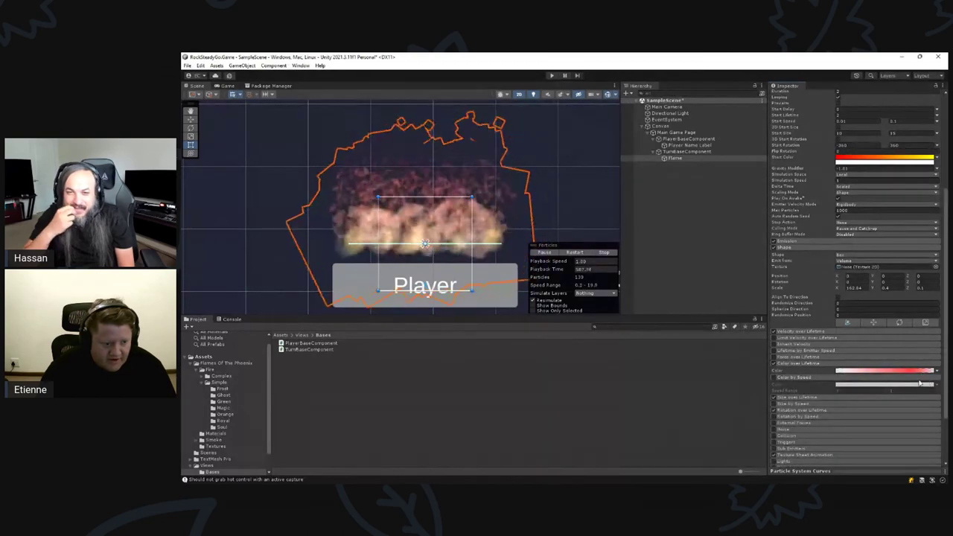
Set the start color of the remaining Color over Lifetime gradient to saturated blue.
left_click(920, 370)
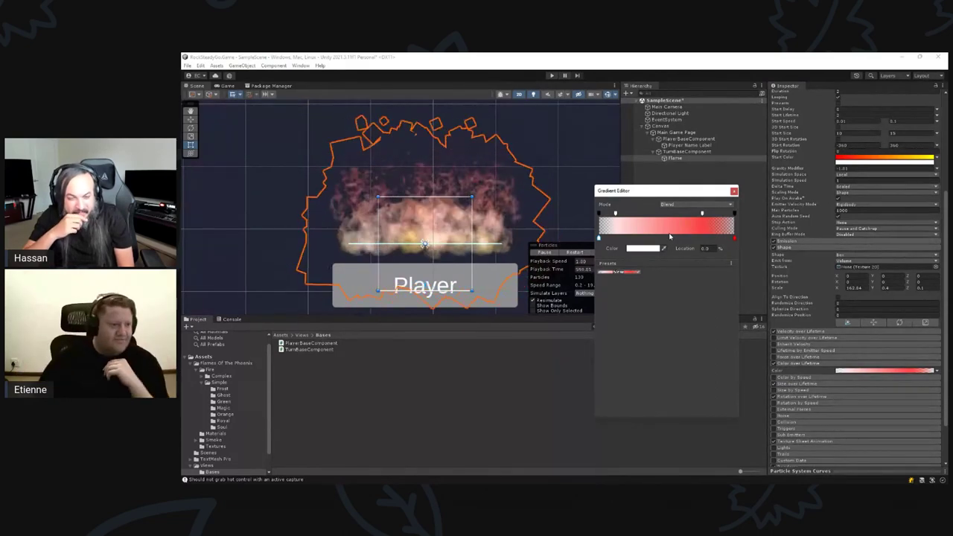
double_click(598, 238)
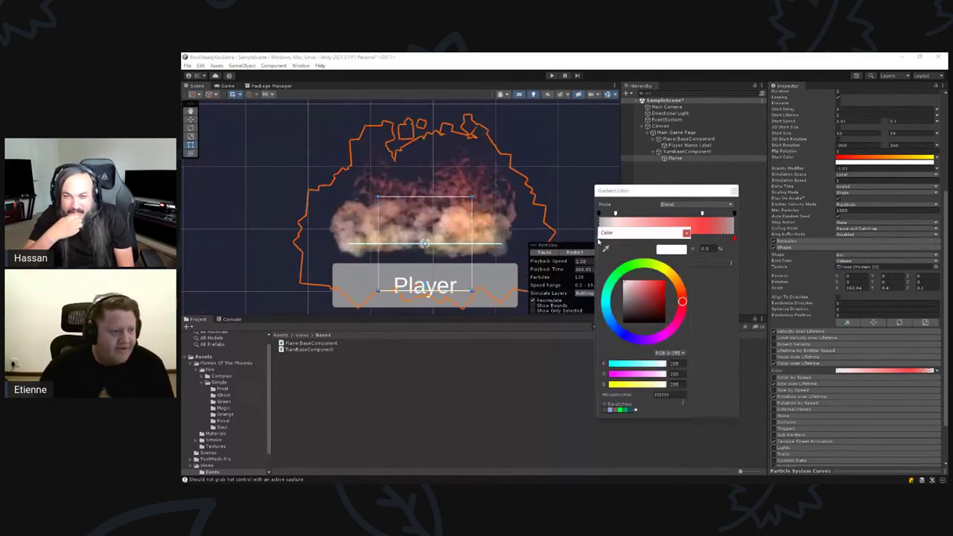
left_click_drag(625, 340, 616, 352)
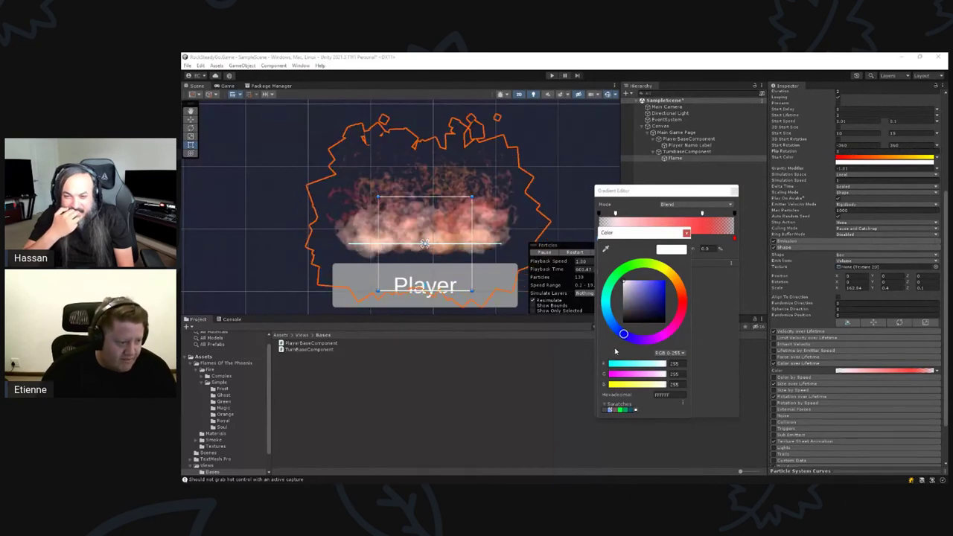
left_click_drag(651, 289, 676, 276)
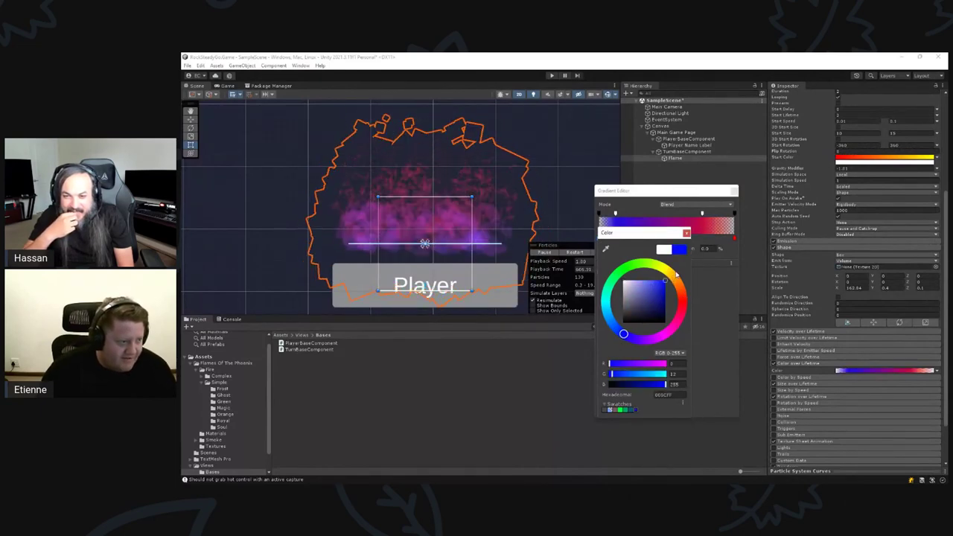
left_click(685, 234)
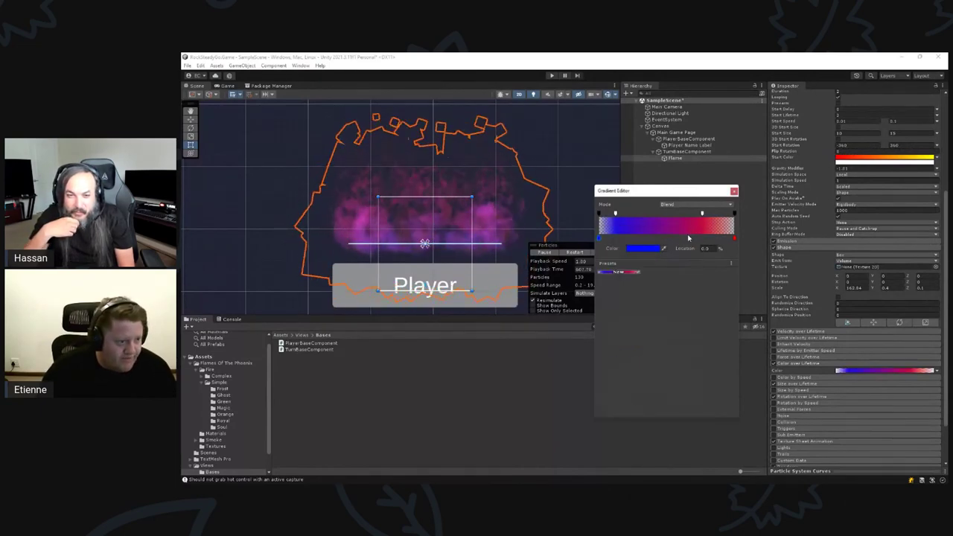
Add a color key near the middle of the Color over Lifetime gradient and change its hue to yellow.
left_click(667, 239)
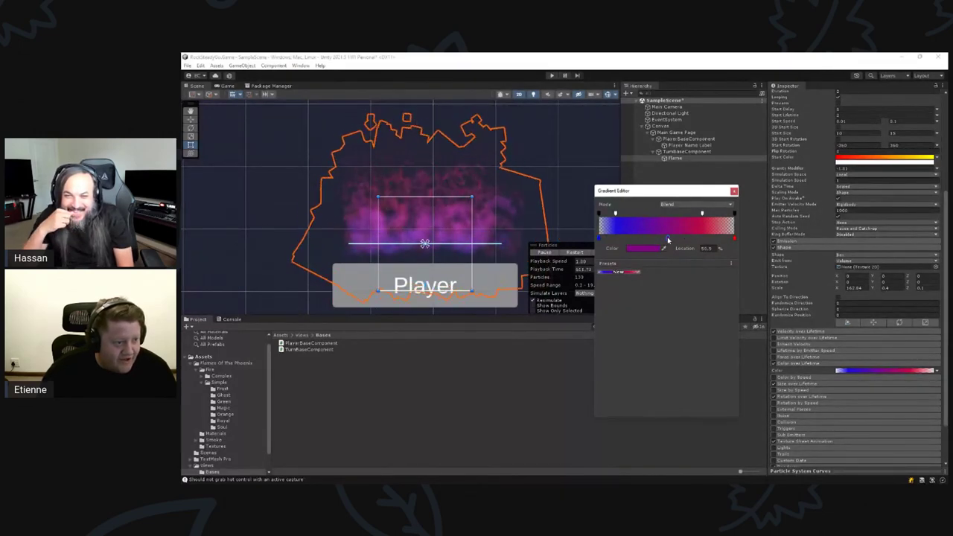
double_click(668, 239)
left_click(737, 265)
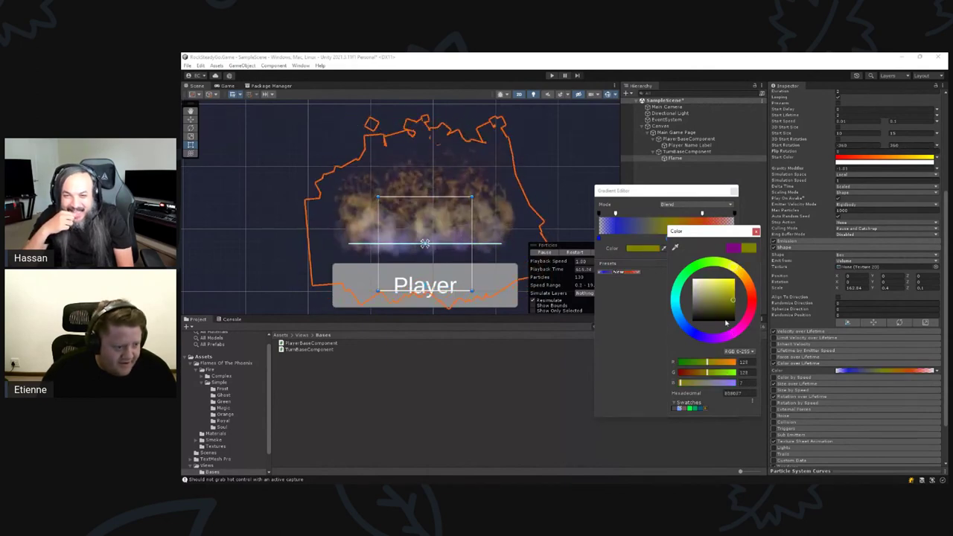
Switch the middle color key's picker to HSV and set the yellow's saturation and value to 100.
left_click(745, 352)
left_click(748, 370)
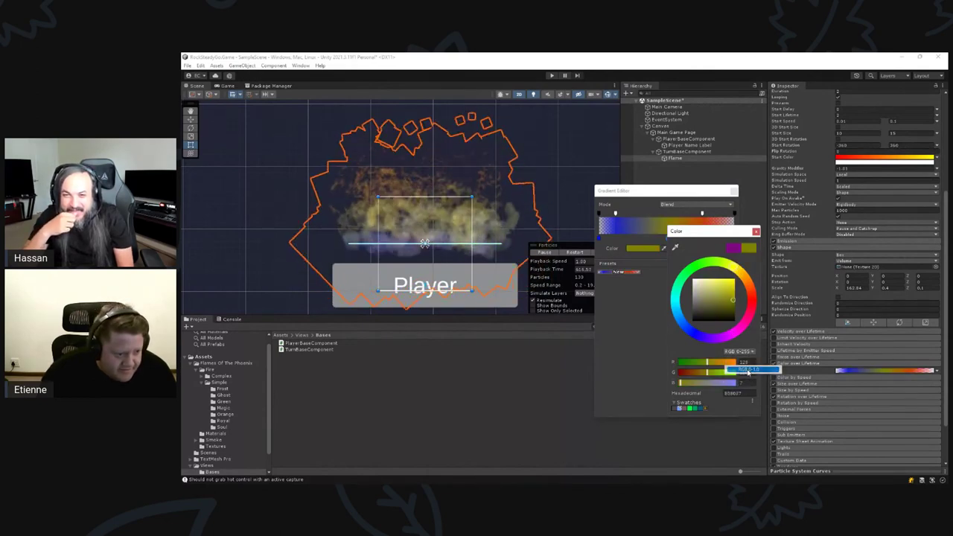
left_click(744, 351)
left_click(737, 380)
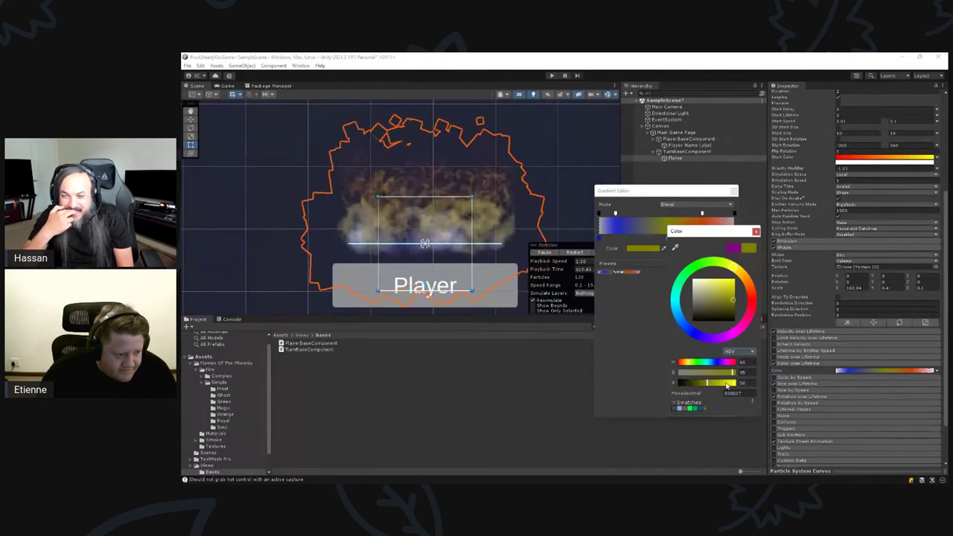
left_click_drag(743, 383, 746, 374)
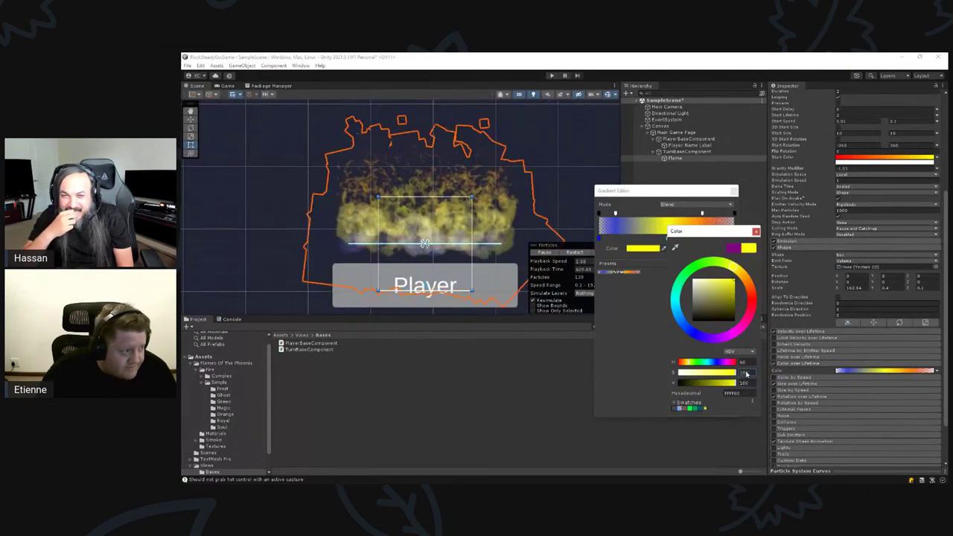
left_click(756, 233)
Inspect the red end color key and the last two alpha keys of the Color over Lifetime gradient.
double_click(733, 240)
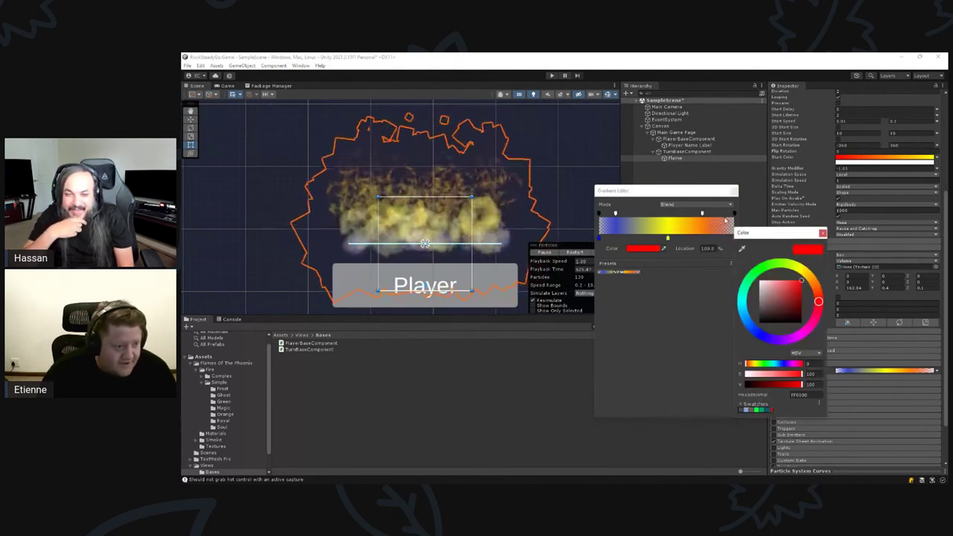
left_click(734, 214)
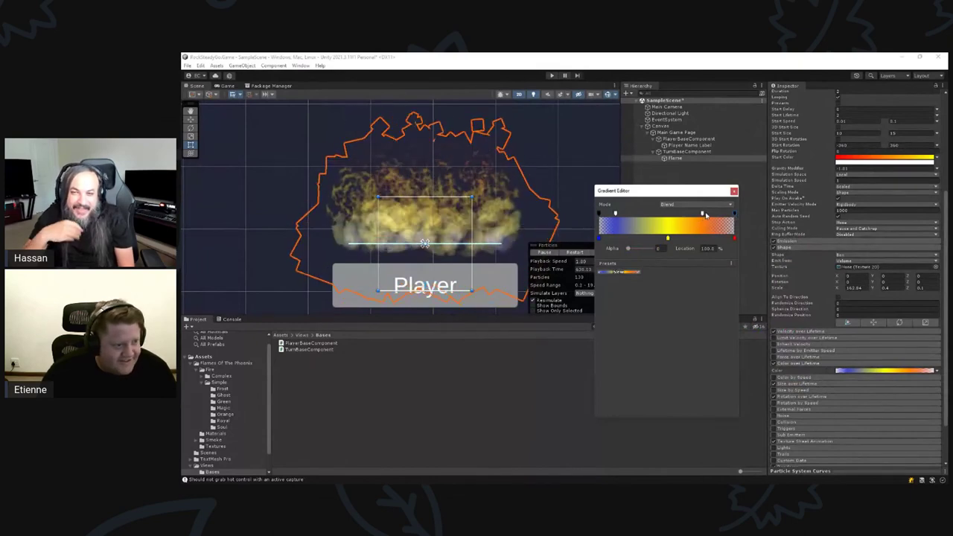
left_click(703, 215)
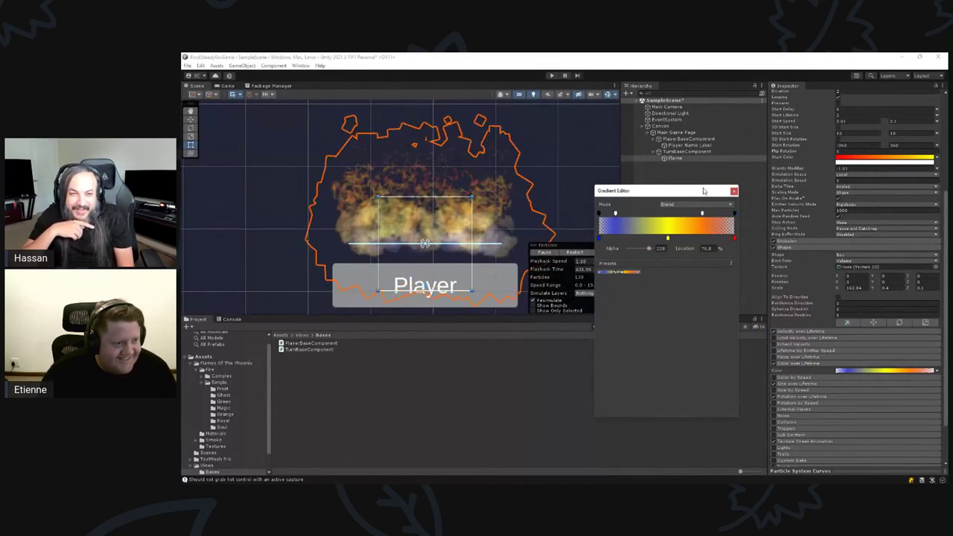
left_click(703, 191)
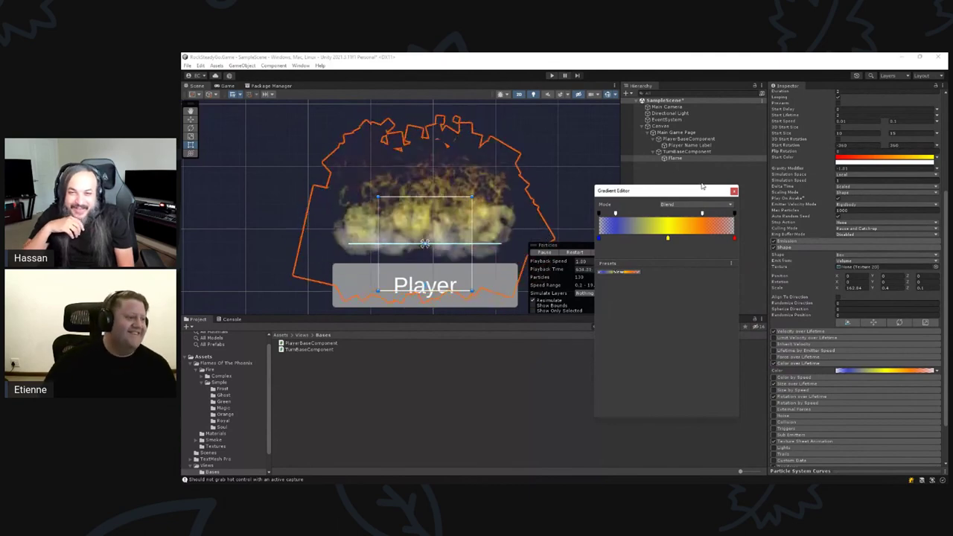
Remove the alpha key near 12.4% and set the gradient's first alpha key to 255.
left_click(615, 215)
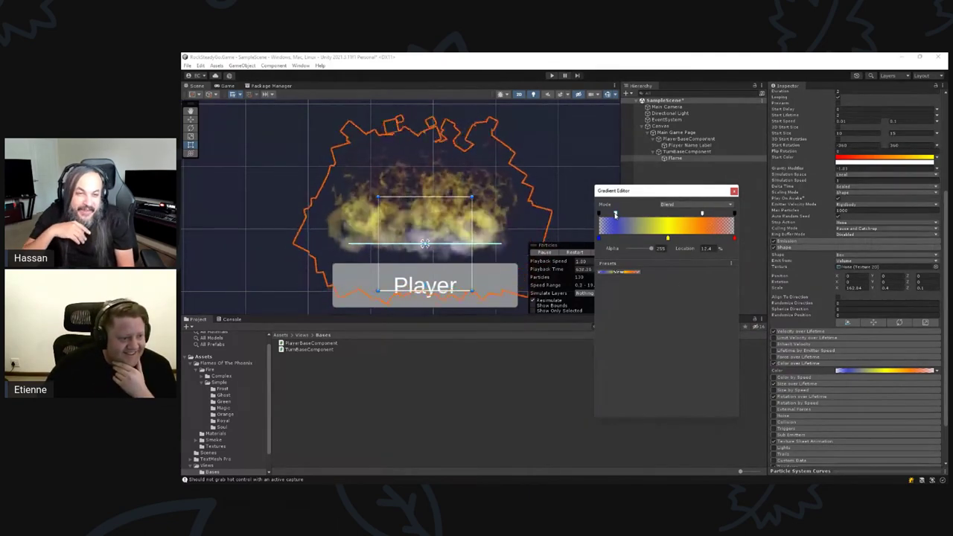
left_click_drag(651, 248, 607, 248)
left_click(637, 207)
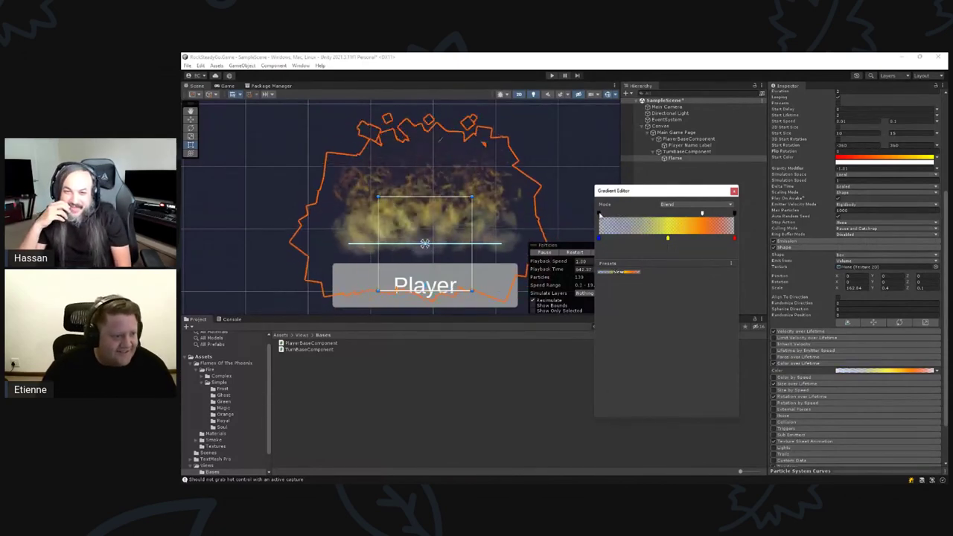
left_click(600, 214)
left_click_drag(644, 251, 661, 249)
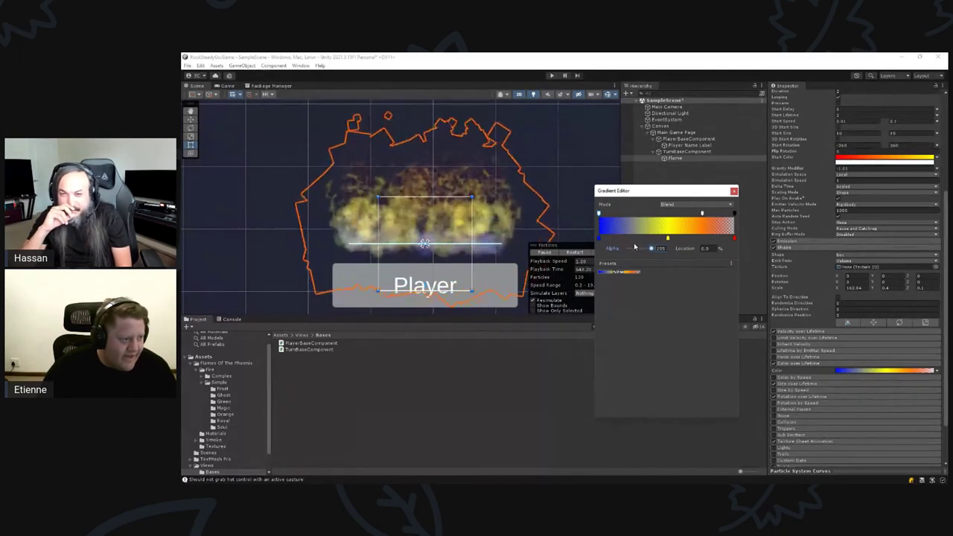
Remove the alpha key near 75%, set the gradient's end alpha key to 255, and close the gradient editor.
left_click(702, 214)
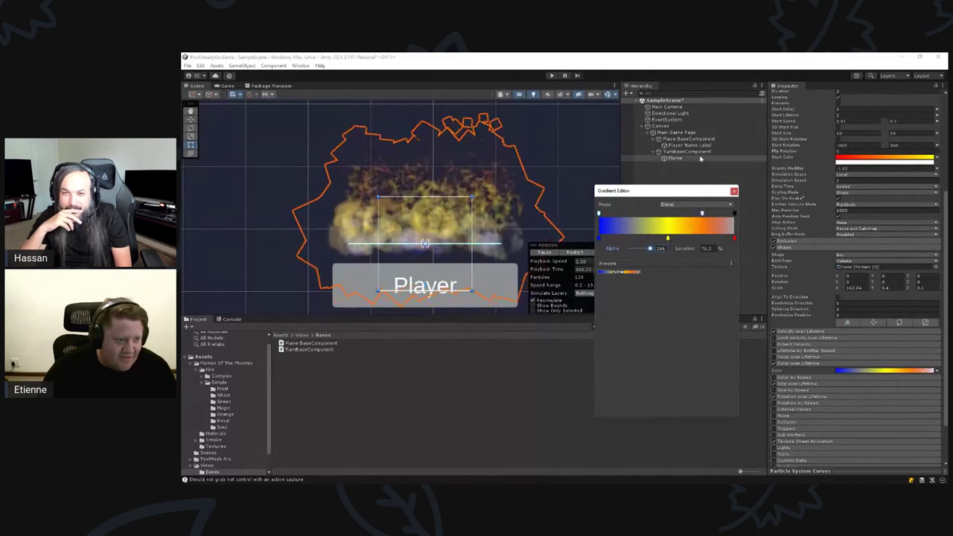
left_click_drag(702, 213, 735, 215)
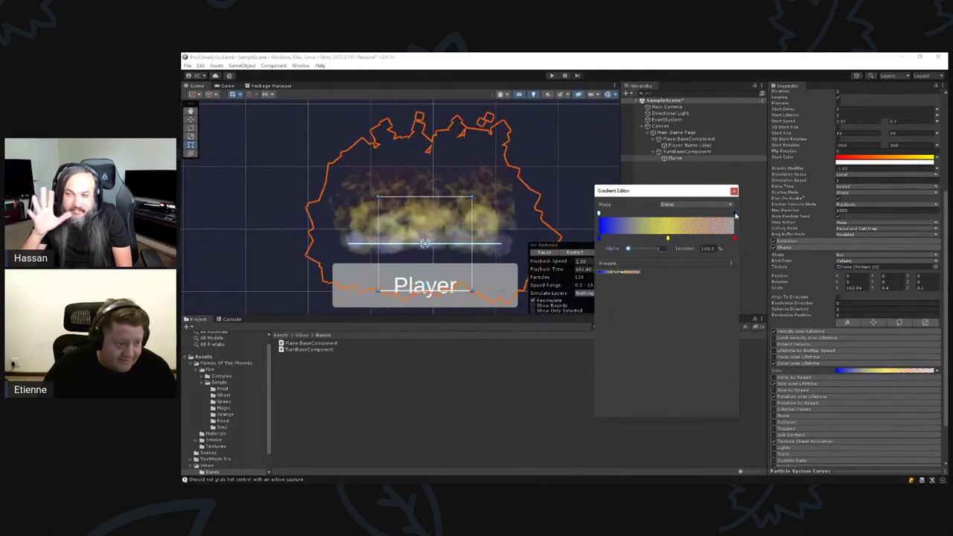
left_click_drag(652, 252, 666, 249)
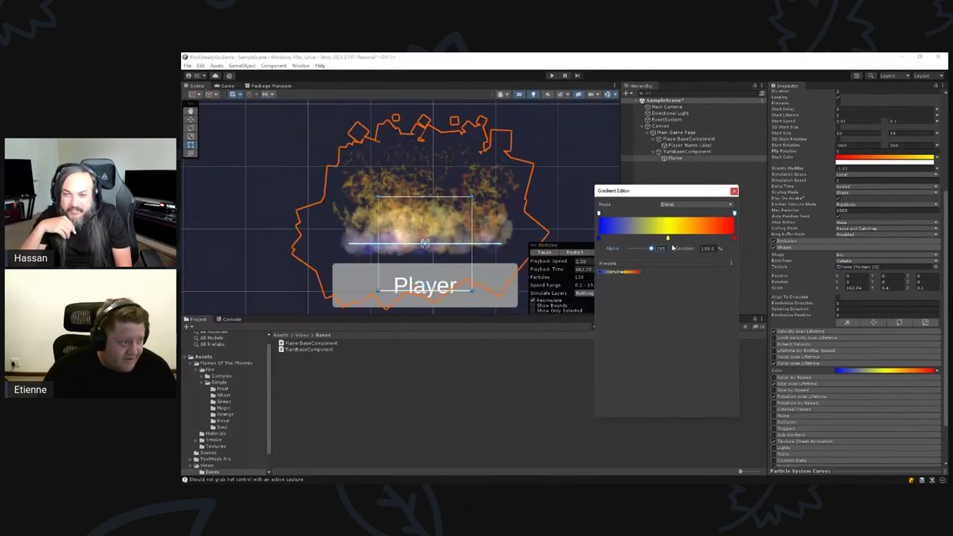
left_click(734, 191)
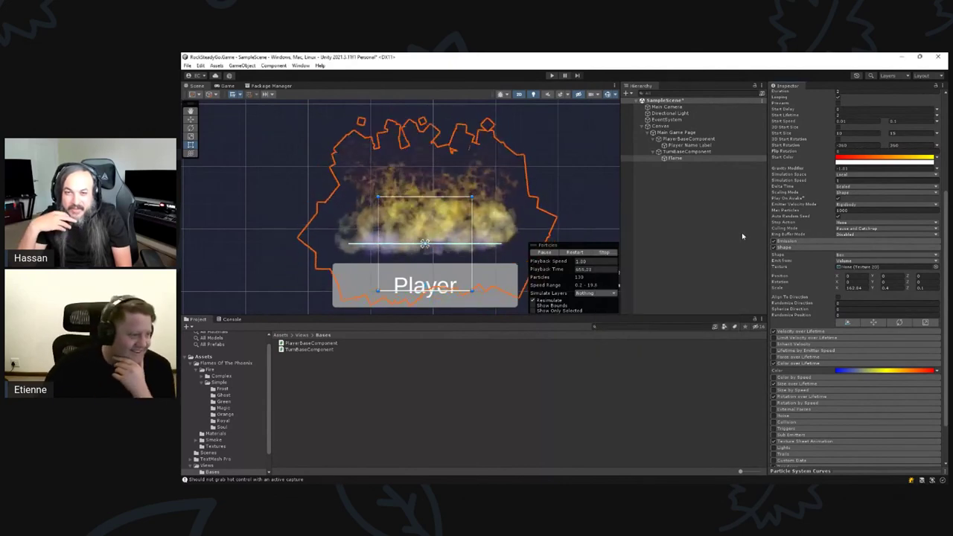
Review the recolored flame above the Player label in the scene with nothing selected.
scroll(397, 235, "down", 3)
left_click(667, 218)
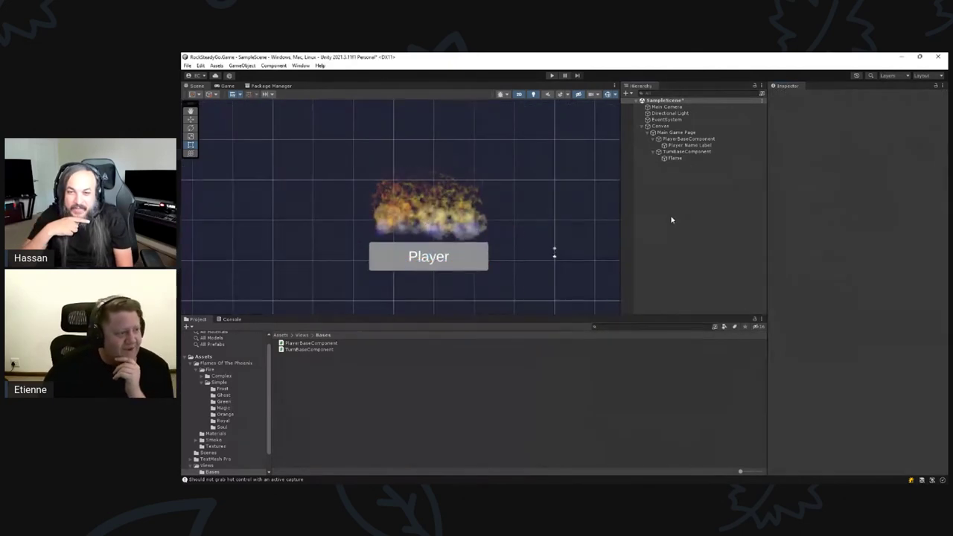
left_click(538, 204)
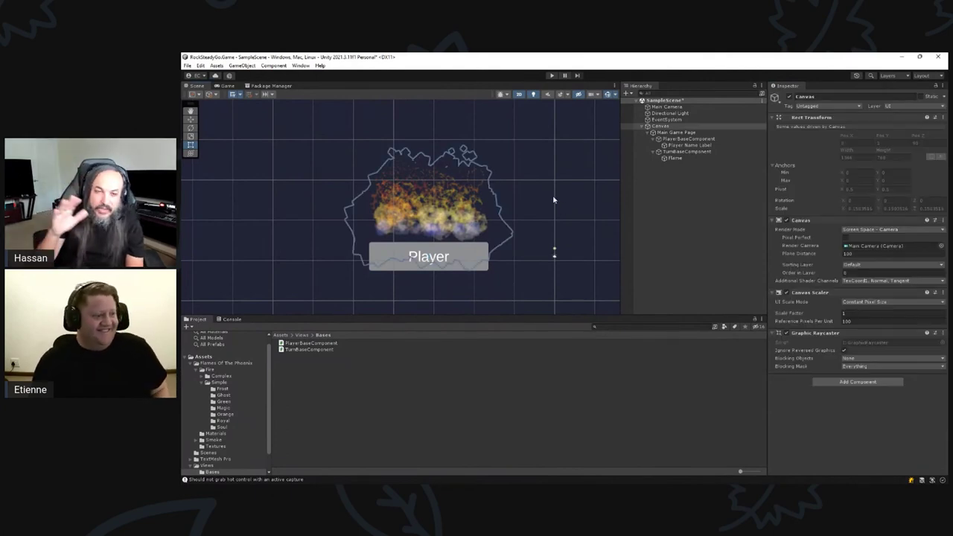
left_click(591, 207)
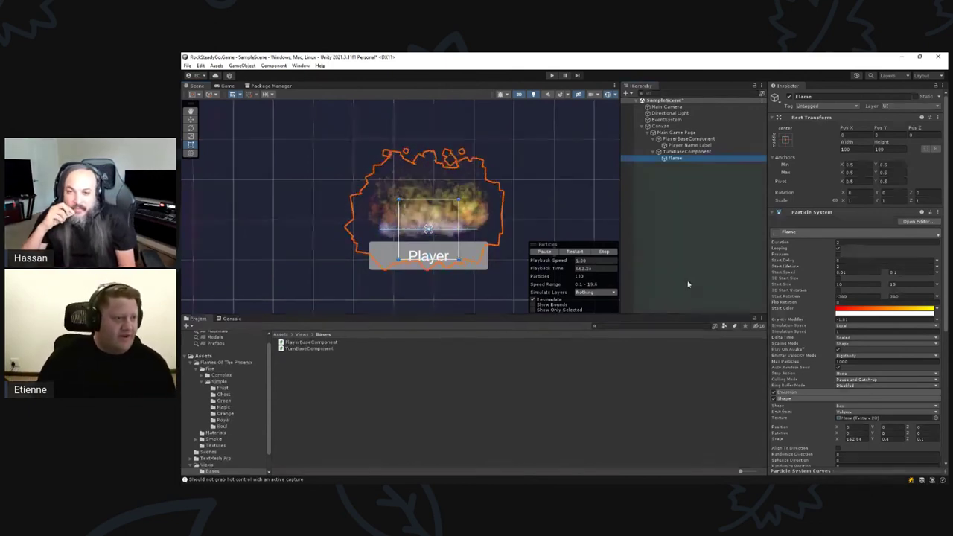
left_click(675, 227)
Run the game and compare the Flame object's appearance in the Game and Scene views.
left_click(550, 76)
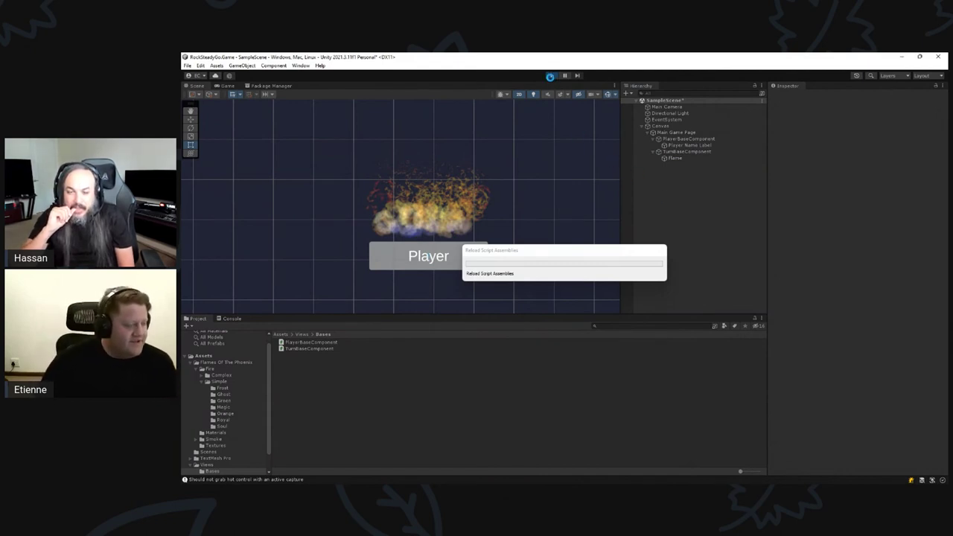
left_click(551, 76)
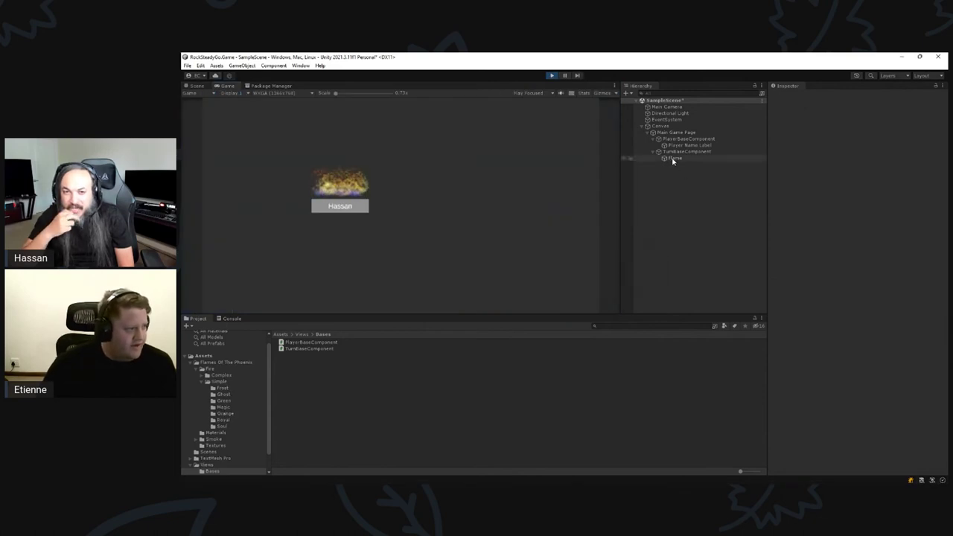
left_click(674, 159)
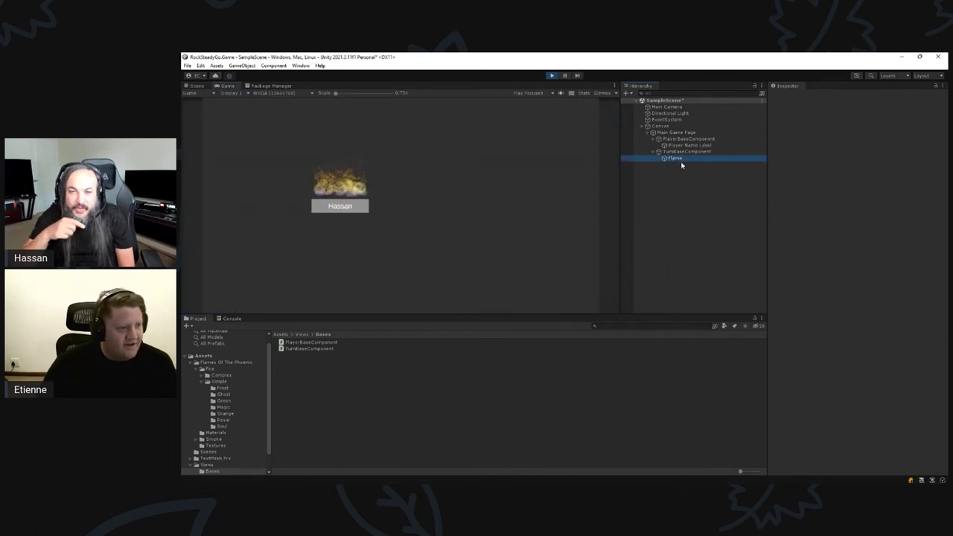
left_click(468, 226)
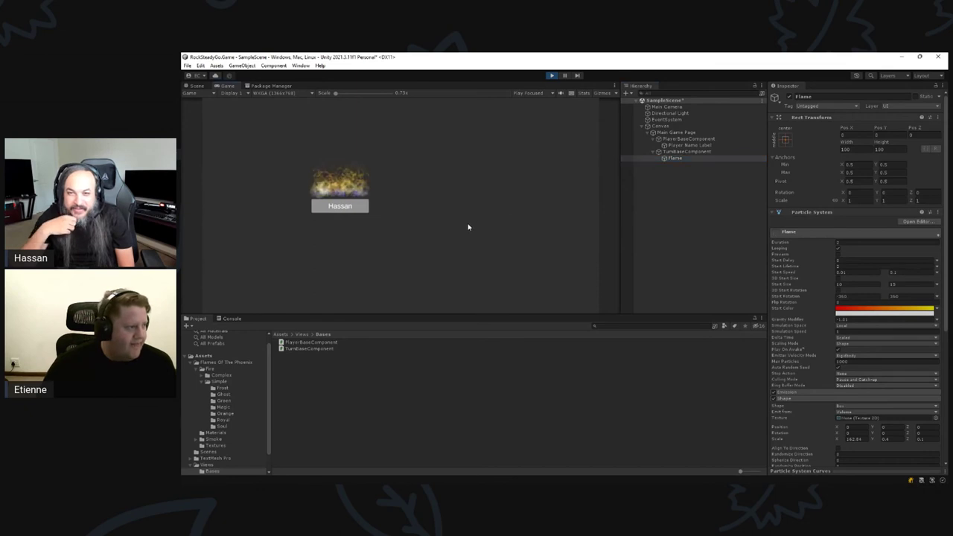
left_click(197, 87)
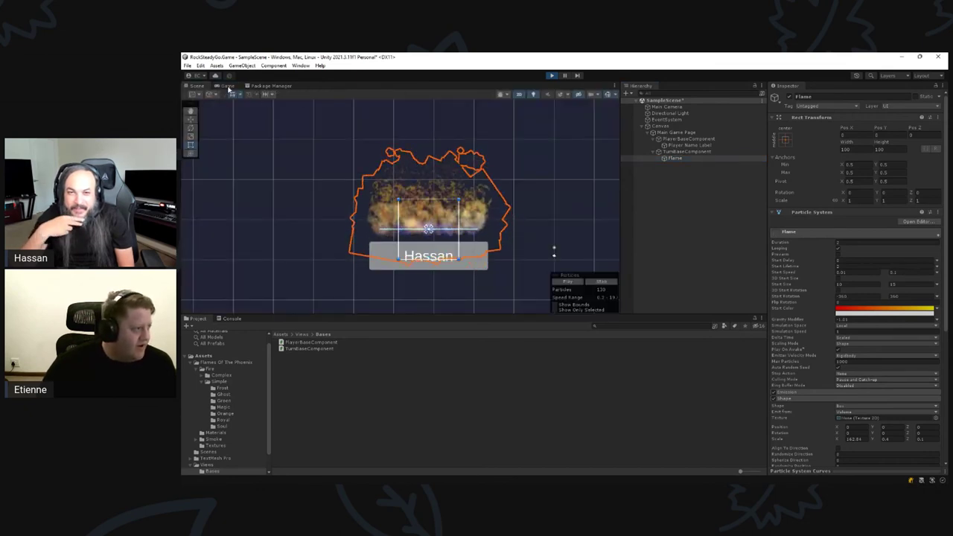
left_click(228, 87)
Try adjusting the Main Camera's Z position and field of view while the game is running.
left_click(666, 106)
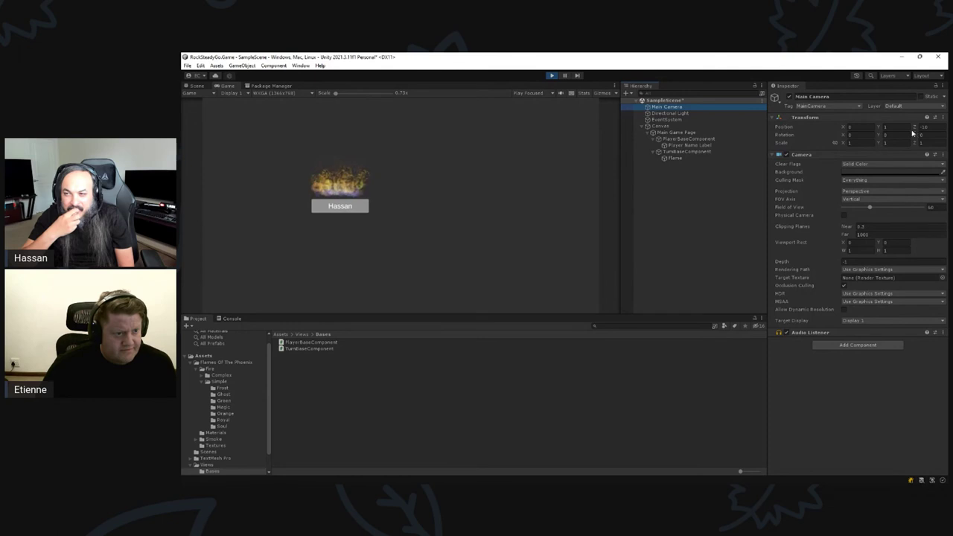
left_click_drag(912, 131, 931, 131)
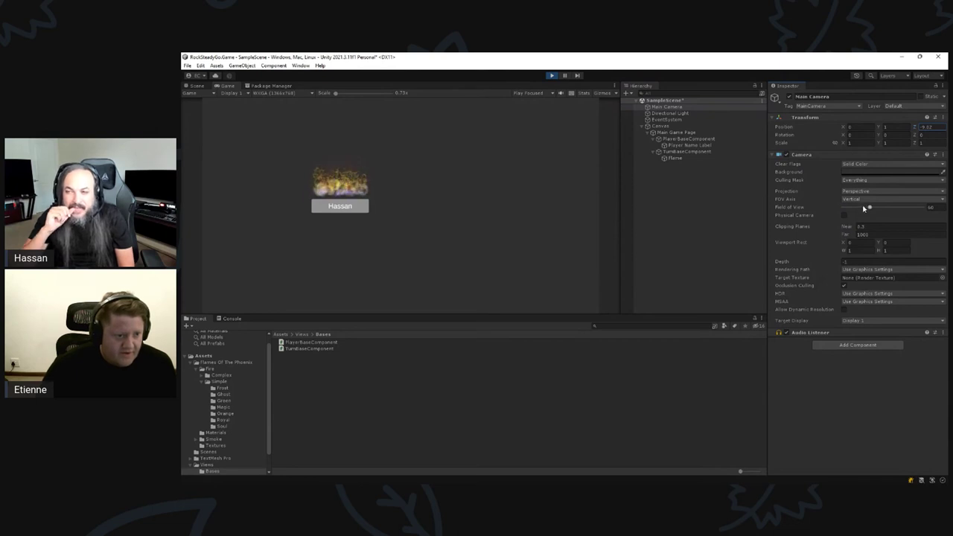
mouse_move(863, 209)
left_mouse_down()
mouse_move(873, 207)
mouse_move(851, 209)
mouse_move(870, 208)
left_mouse_up()
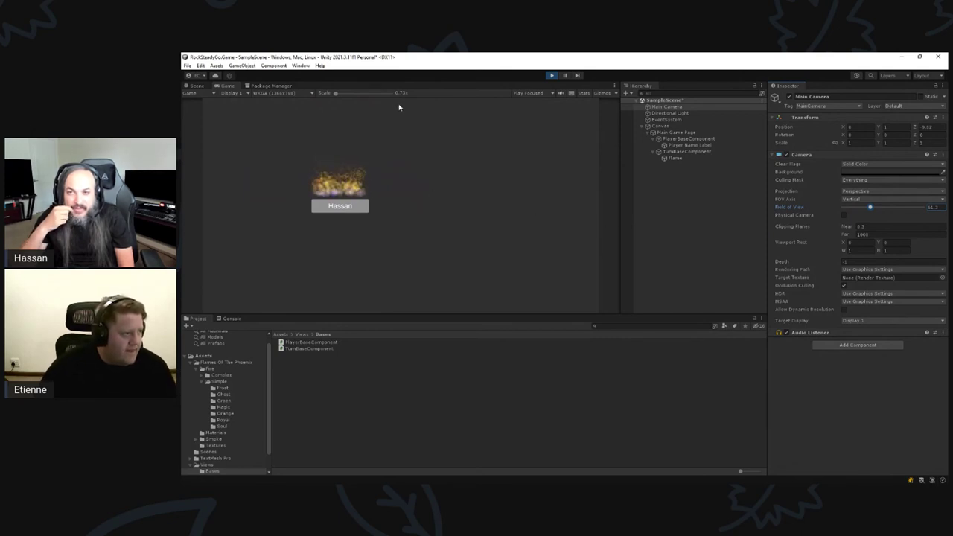
Enlarge the Game view scale to about 1.5x and set its play behavior to Play Maximized.
left_click_drag(348, 95, 357, 94)
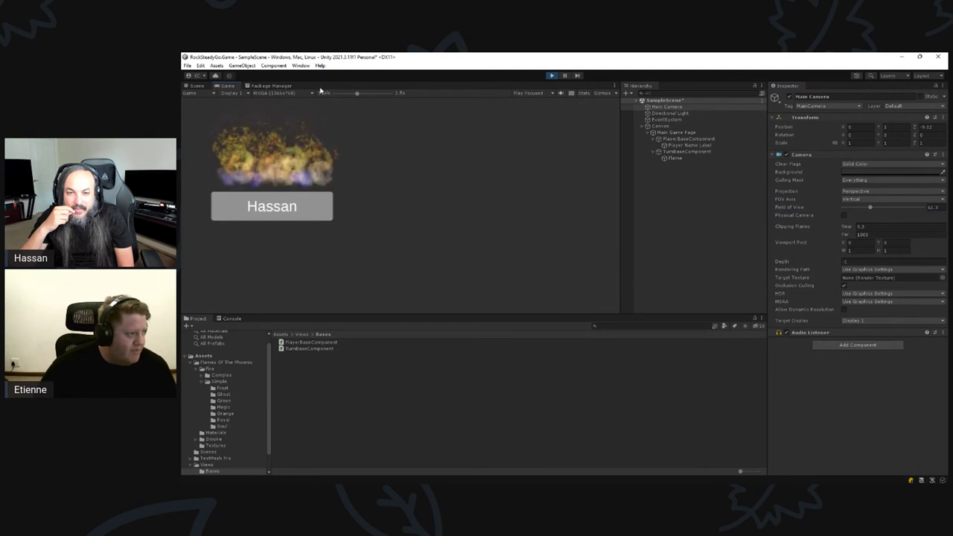
left_click_drag(362, 96, 356, 96)
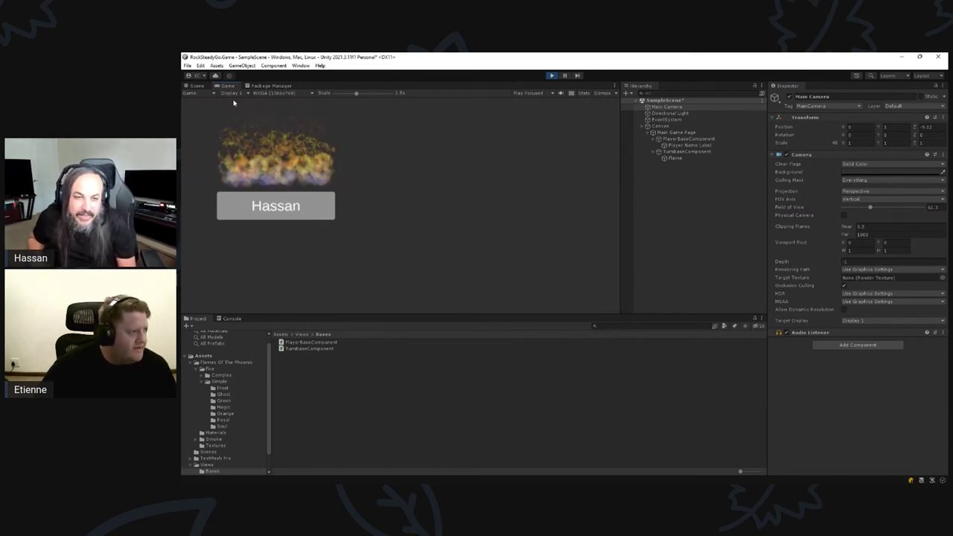
left_click(537, 93)
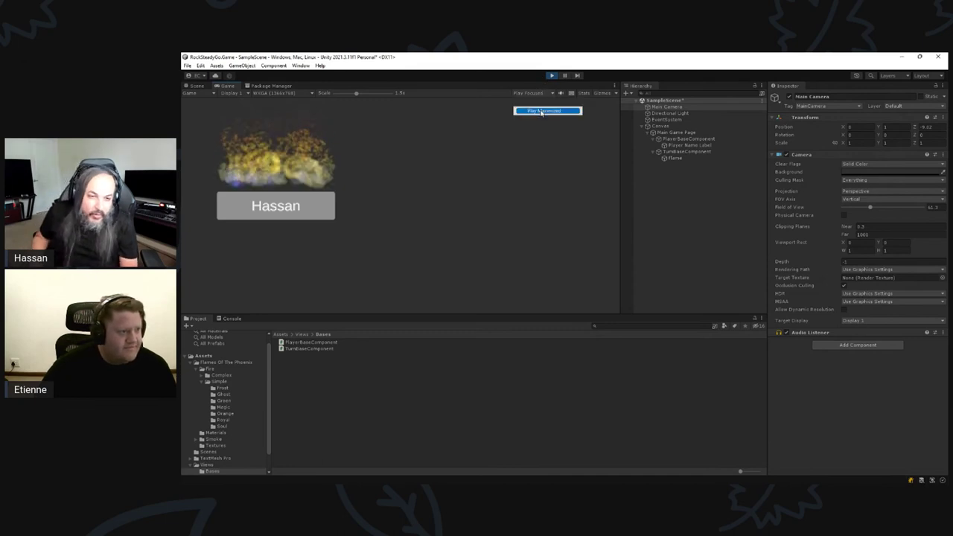
left_click(544, 110)
Restart the game maximized from the Game view and raise the view scale to about 2.4x.
left_click(551, 76)
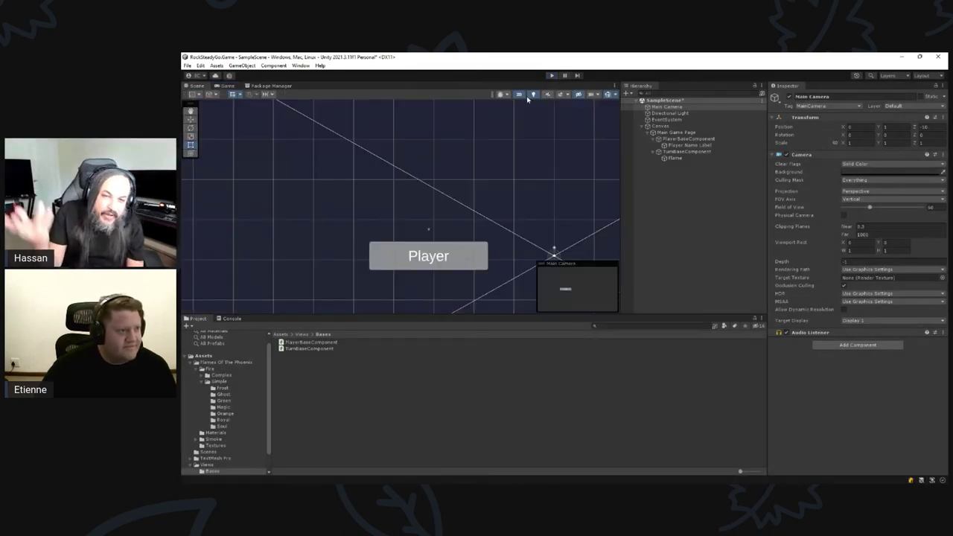
left_click(223, 86)
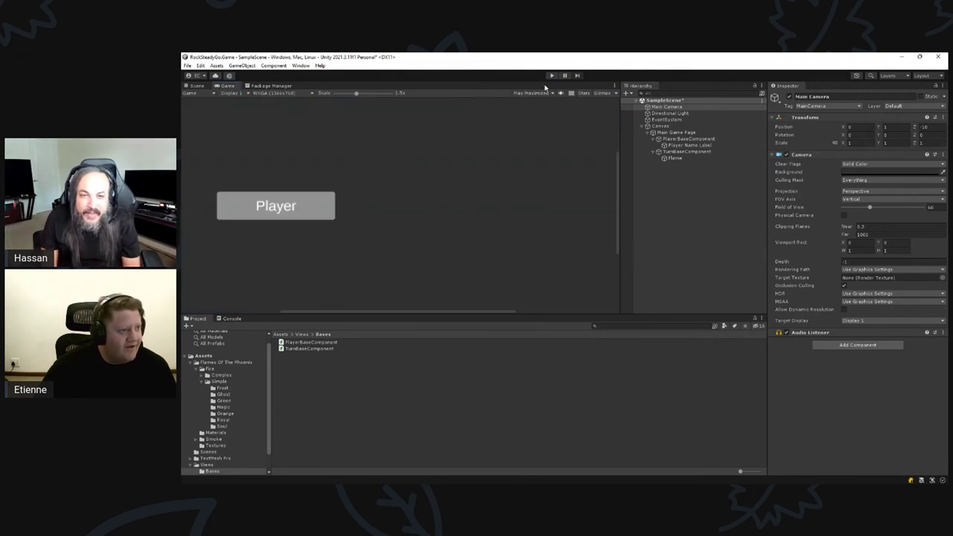
left_click(551, 75)
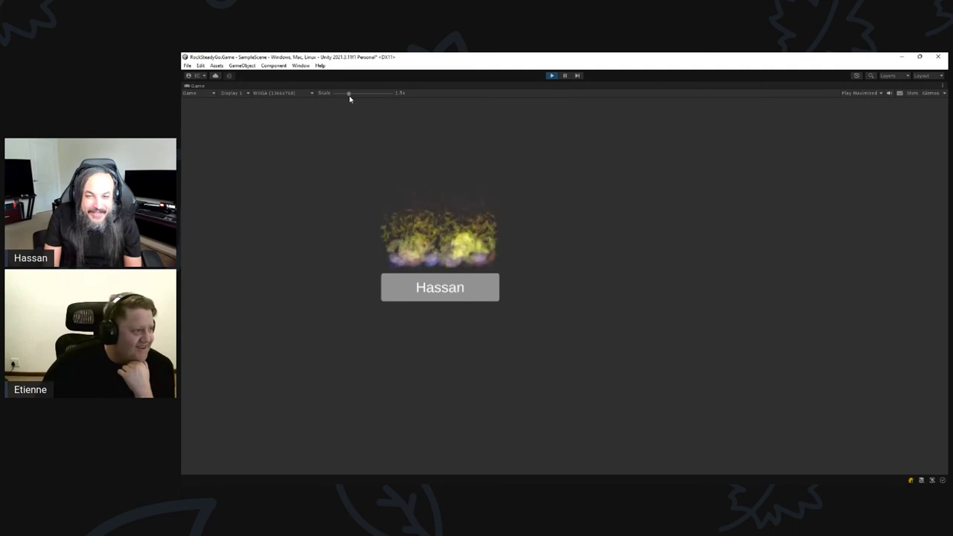
left_click_drag(349, 99, 365, 95)
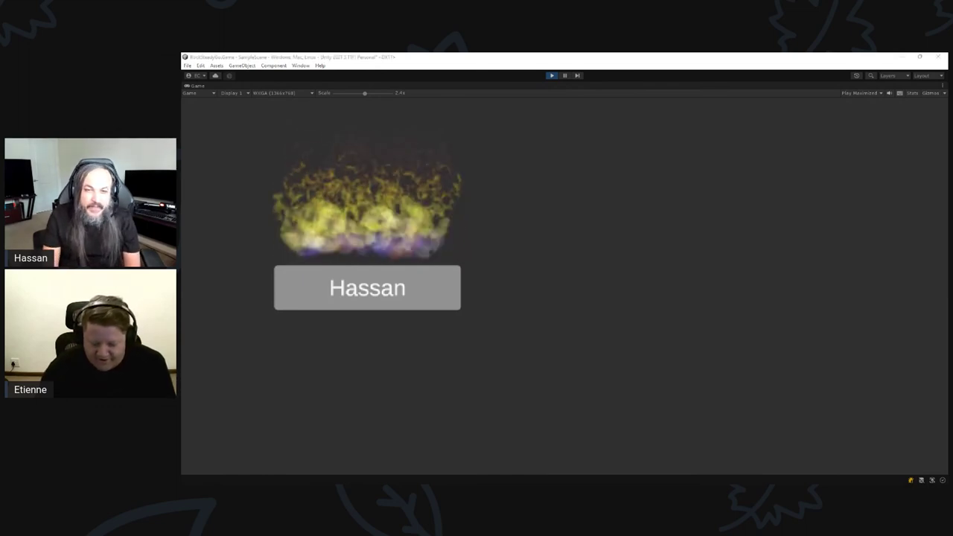
Switch to the browser and view the header and search of the Flames of the Phoenix asset page.
key("alt+Tab")
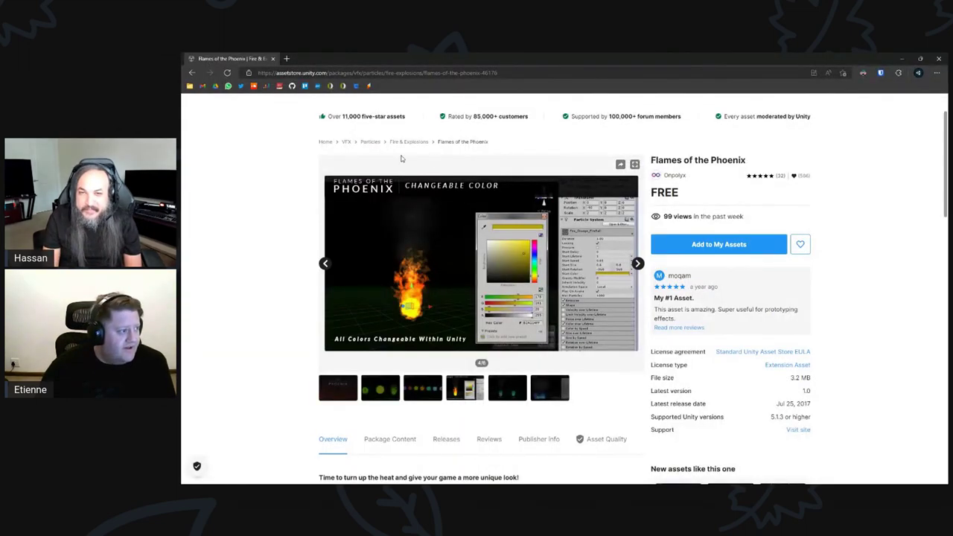
scroll(402, 157, "up", 1)
left_click(468, 125)
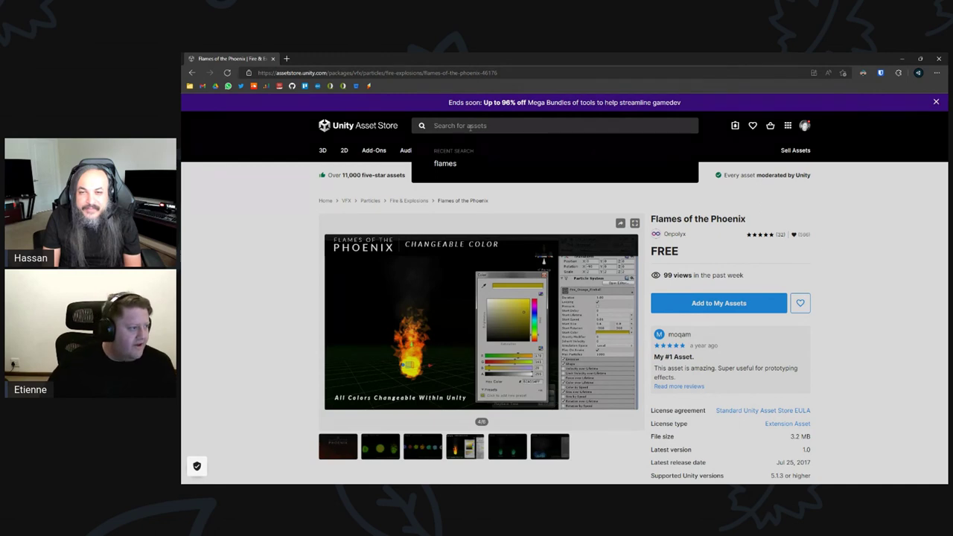
left_click(260, 204)
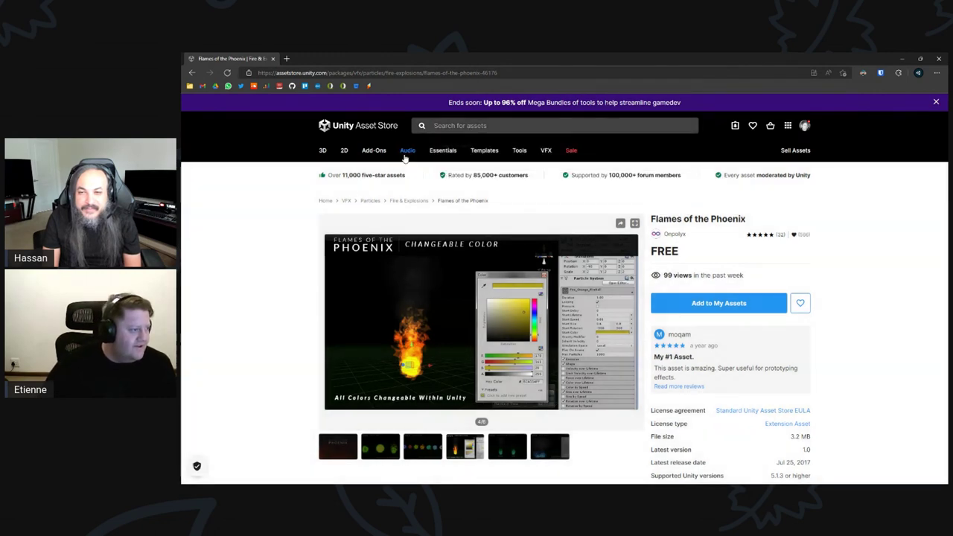
Browse the Audio category of the Unity Asset Store and look through its sorting and results-per-page options.
left_click(405, 153)
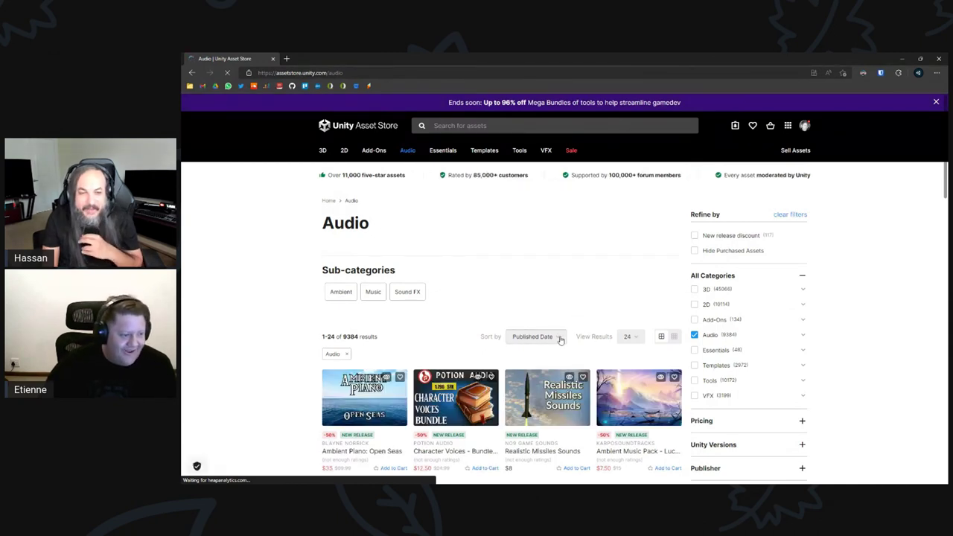
left_click(560, 336)
left_click(591, 300)
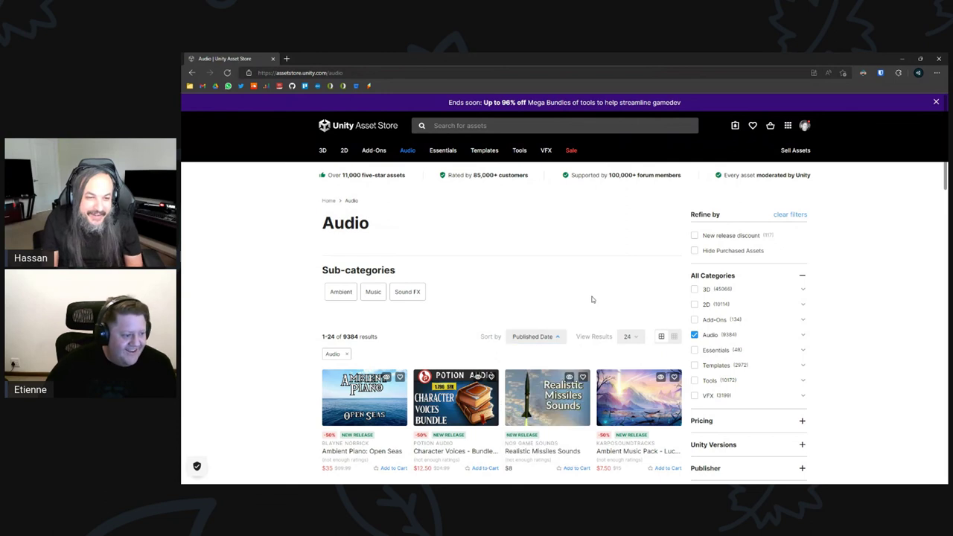
left_click(628, 337)
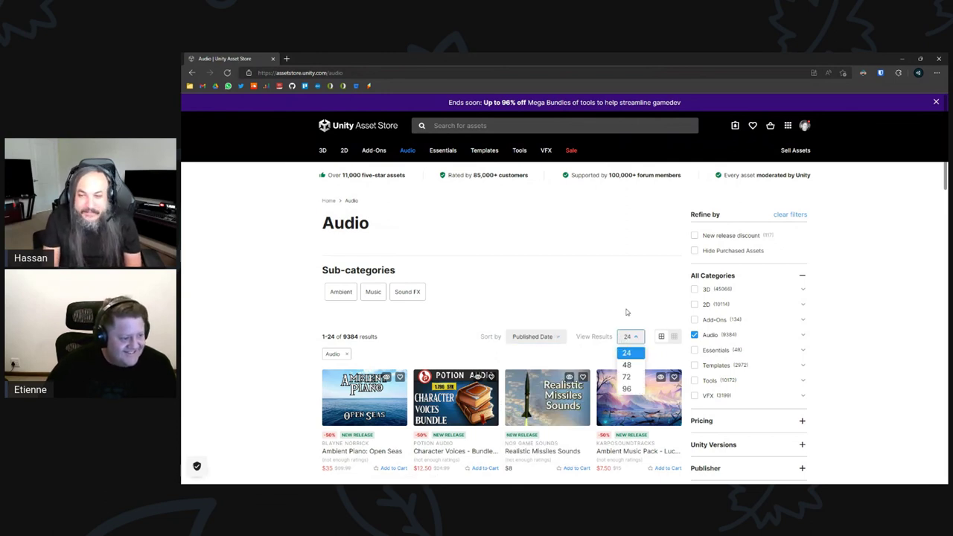
left_click(540, 336)
scroll(595, 304, "down", 1)
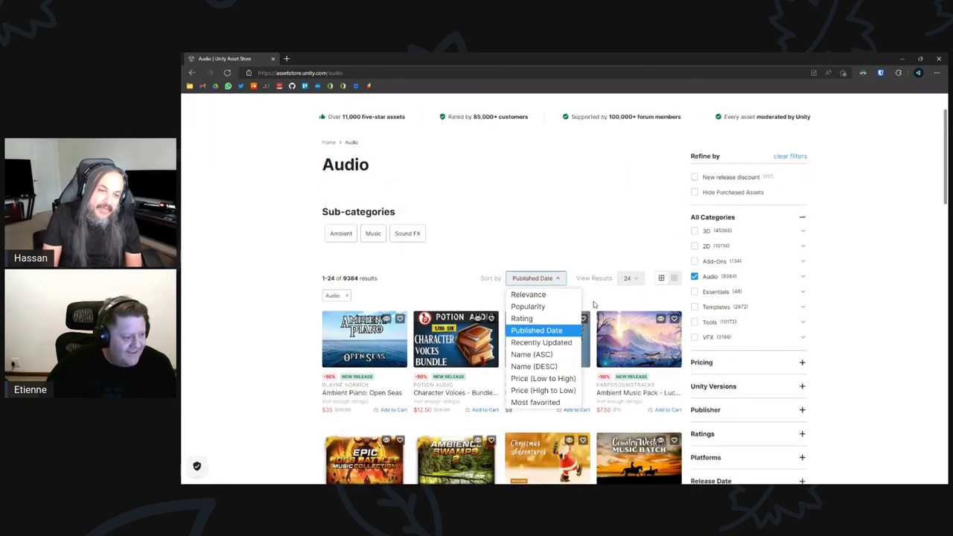
left_click(564, 233)
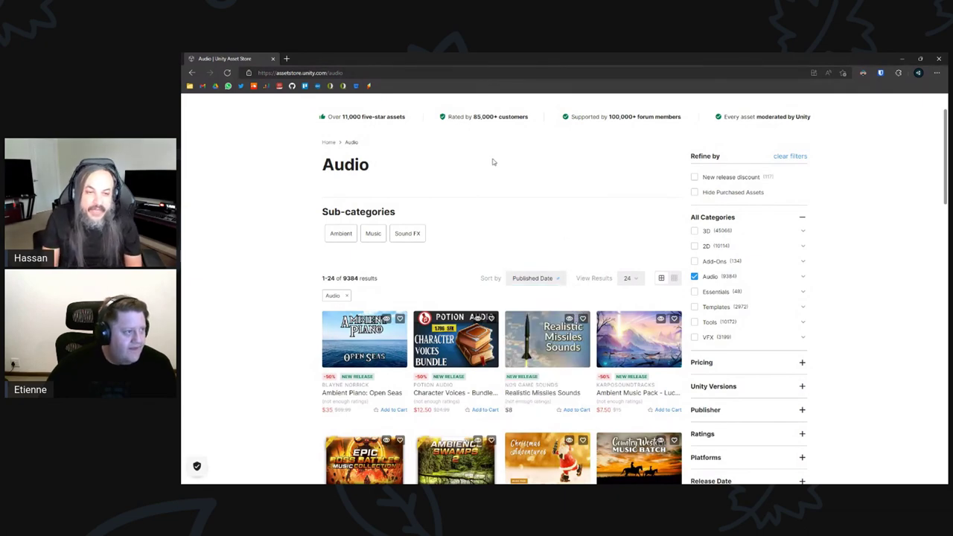
scroll(492, 160, "up", 1)
Return to the Unity editor and stop the running game.
left_click(901, 58)
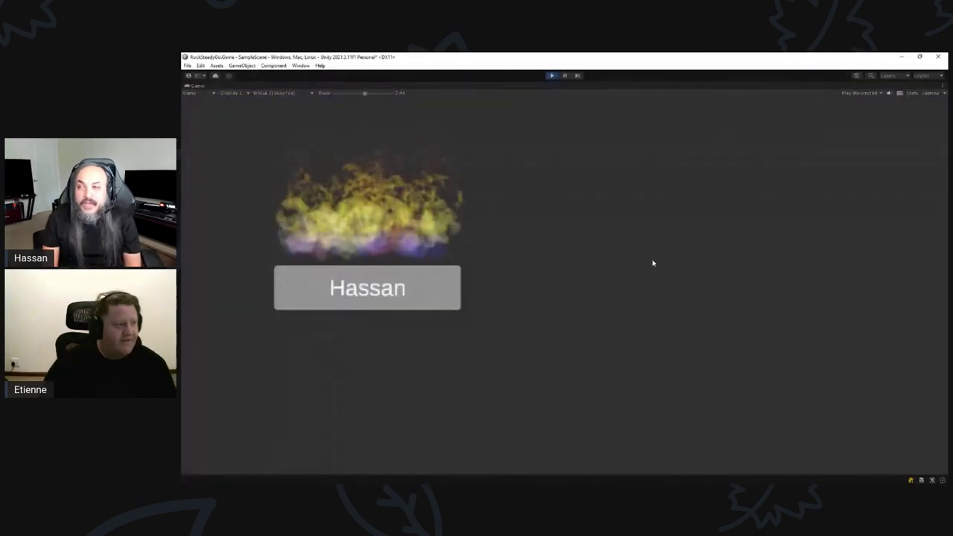
left_click(550, 77)
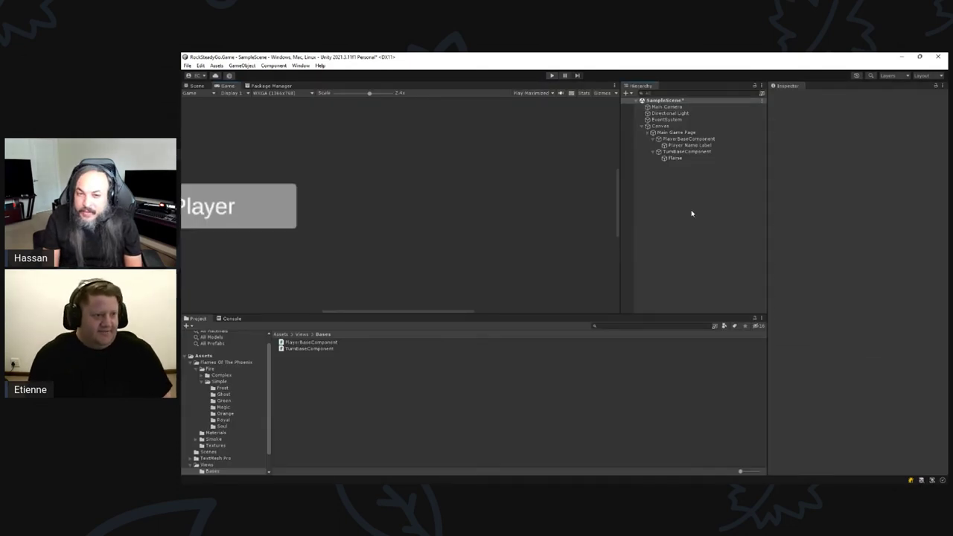
Show the components of Main Game Page and reduce the Game view scale to about 0.7x.
left_click(676, 132)
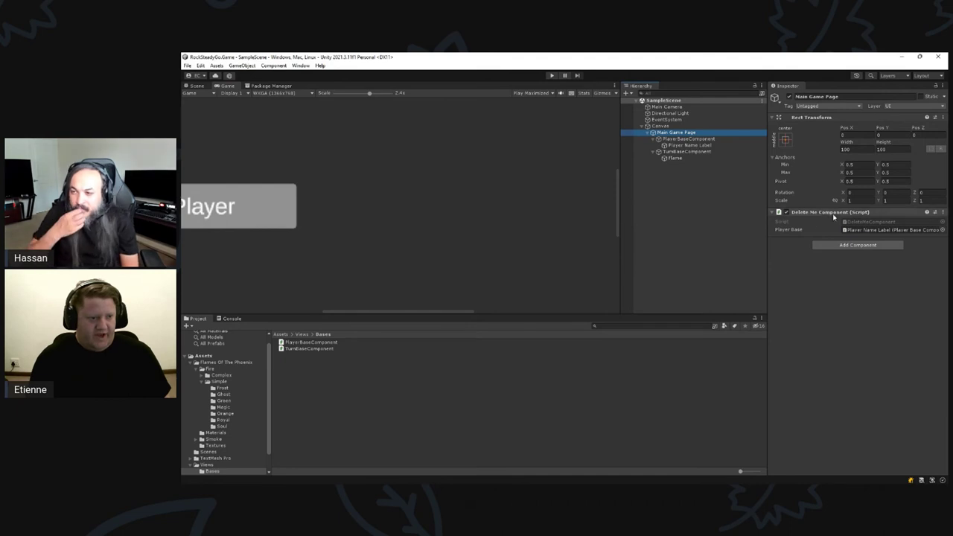
left_click(840, 314)
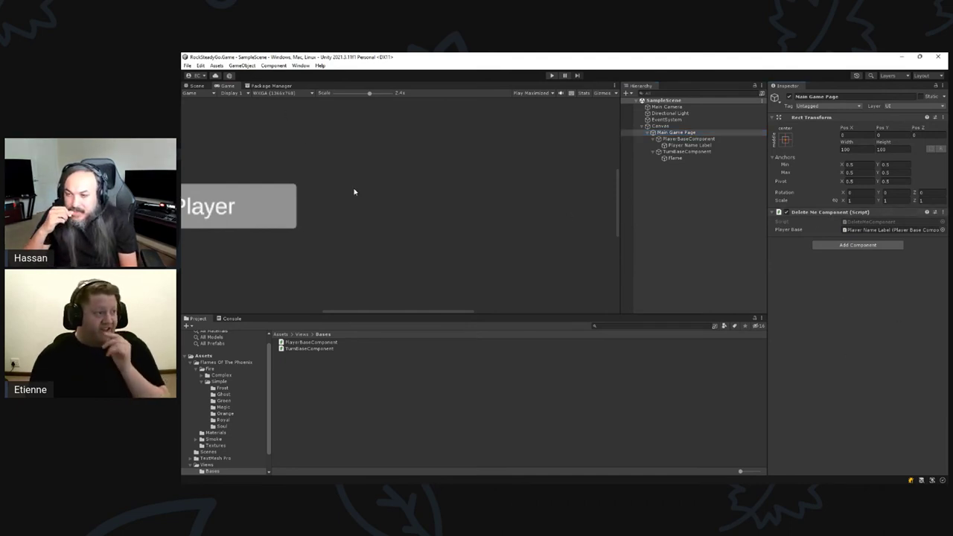
left_click_drag(371, 95, 335, 98)
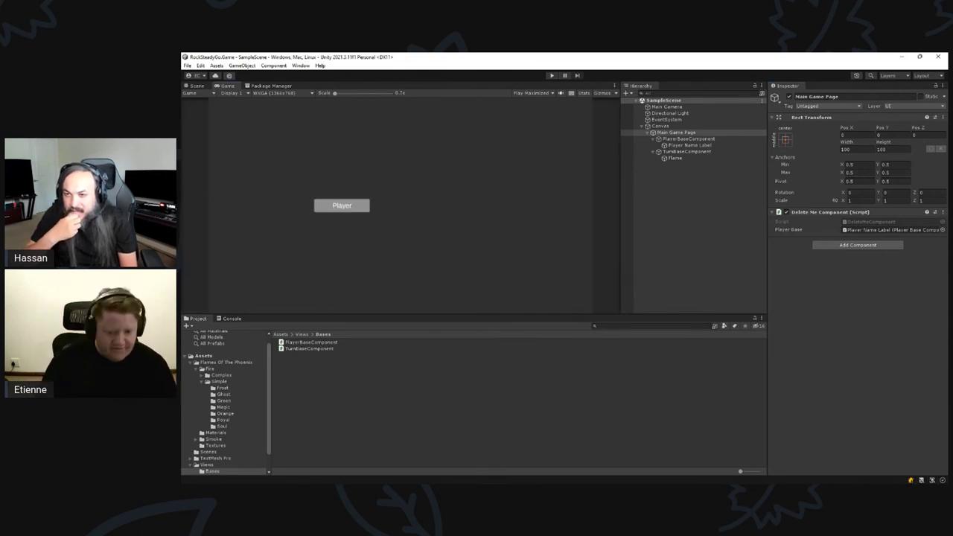
Switch to Visual Studio and open the DeleteMeComponent.cs script from the DeleteMe folder.
key("alt+Tab")
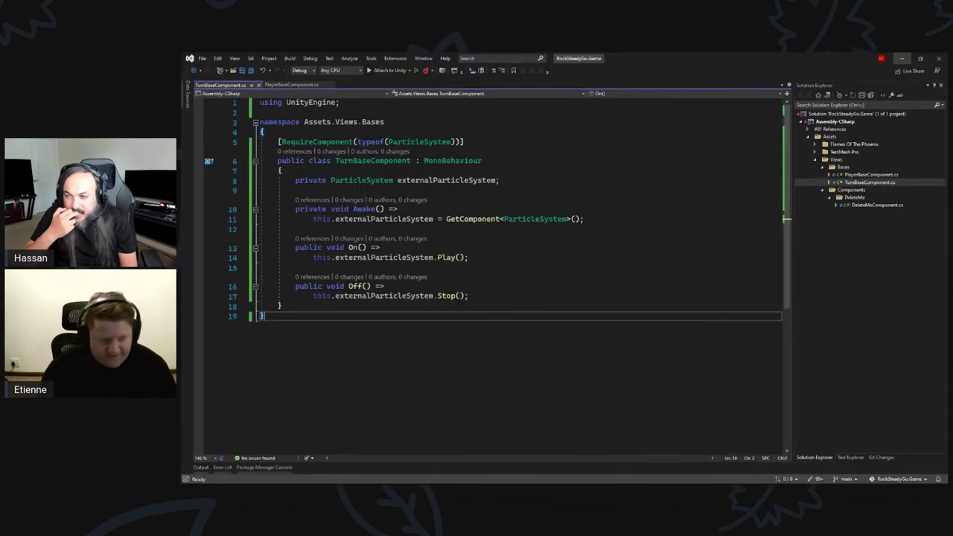
left_click(898, 248)
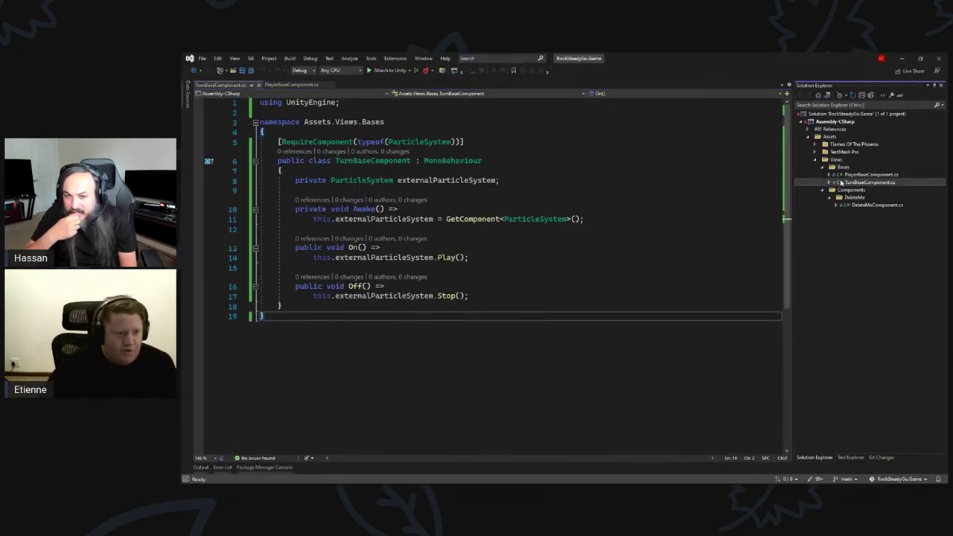
left_click(835, 168)
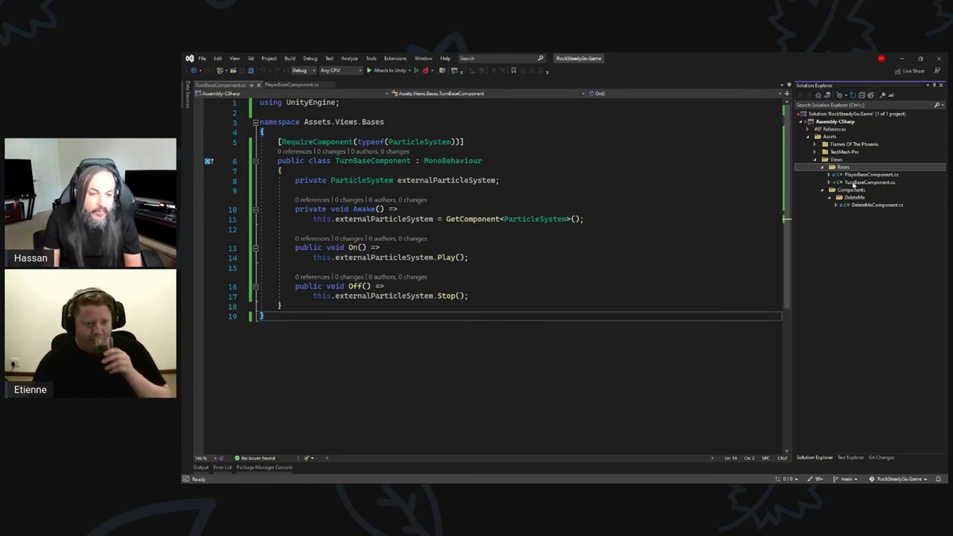
double_click(864, 205)
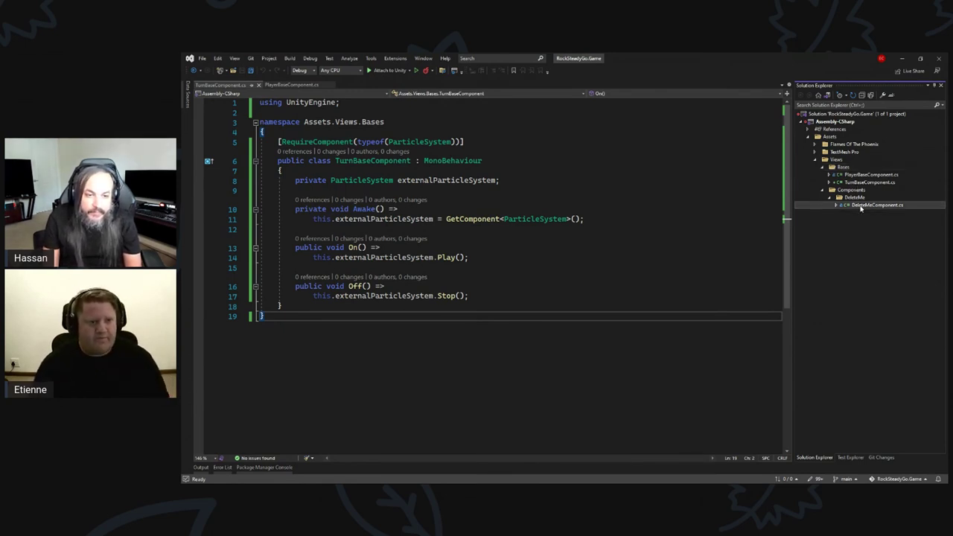
left_click(543, 236)
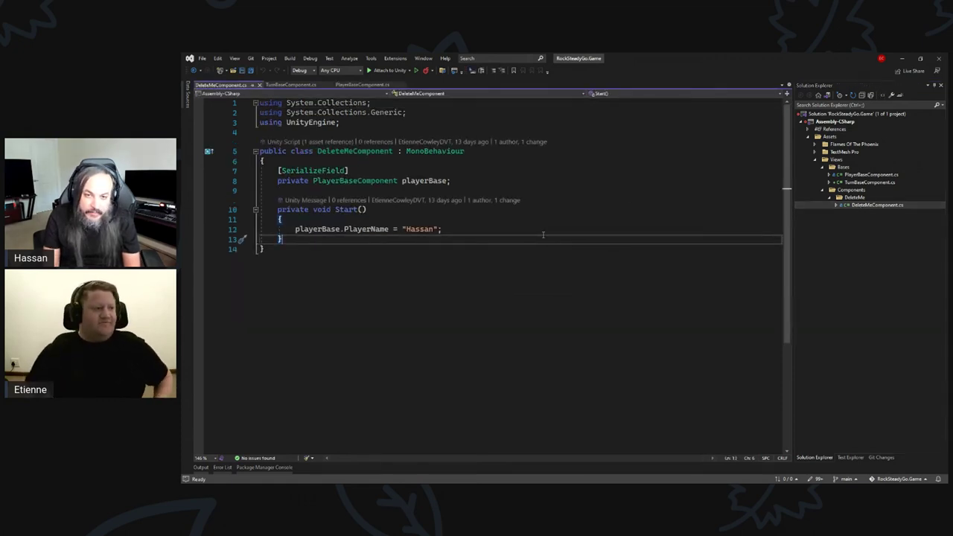
Duplicate the serialized private playerBase field declaration below the original in the DeleteMeComponent class.
left_click(498, 179)
key("ctrl+d")
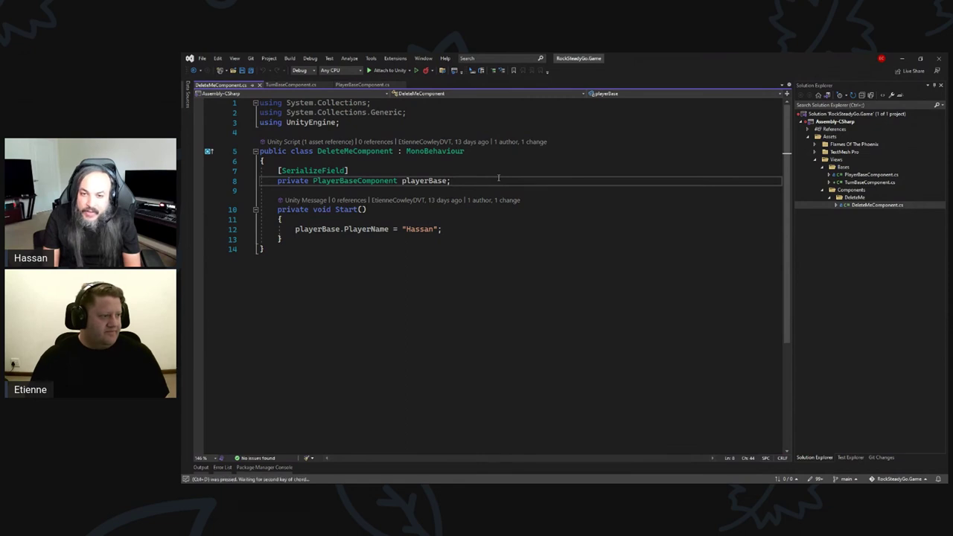
key("shift+Up")
key("shift+Up")
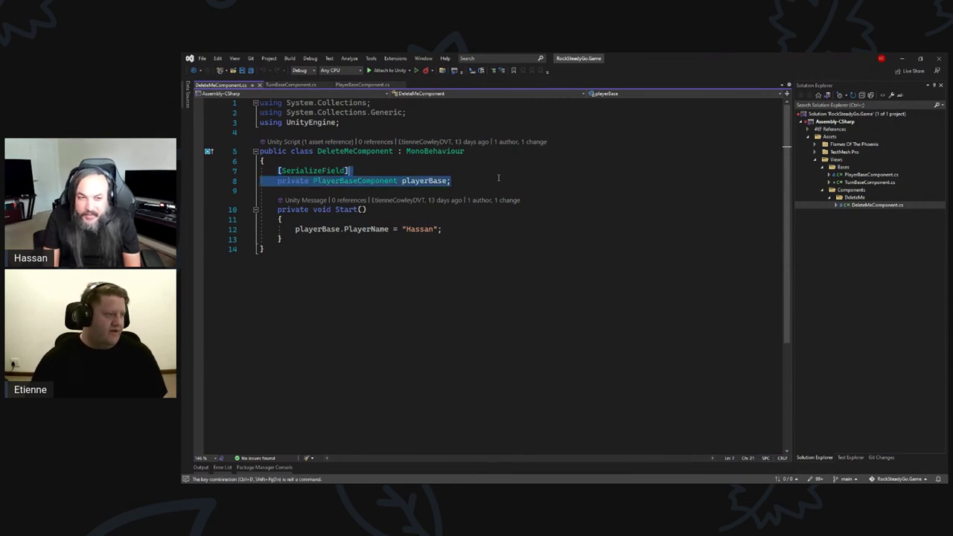
key("shift+Home")
key("ctrl+c")
key("End")
key("Return")
key("Return")
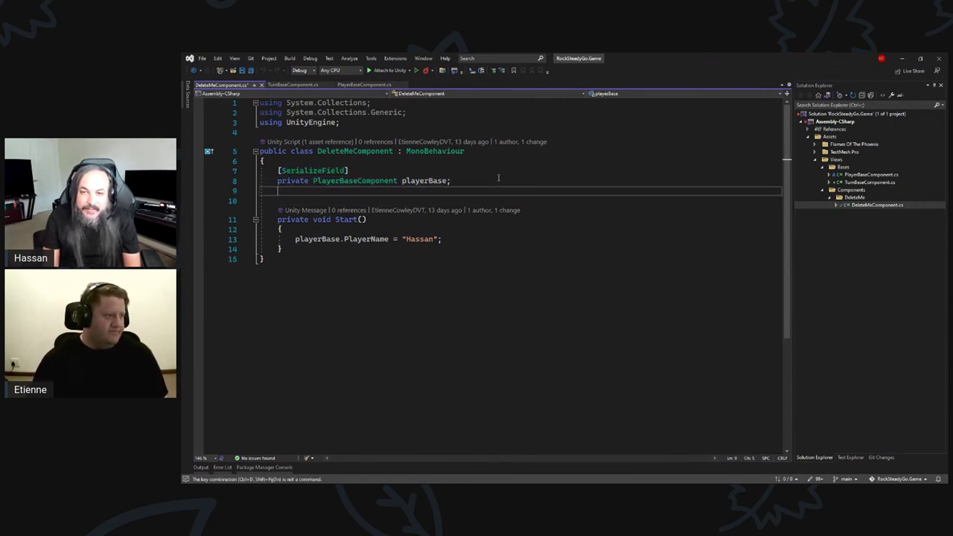
key("ctrl+v")
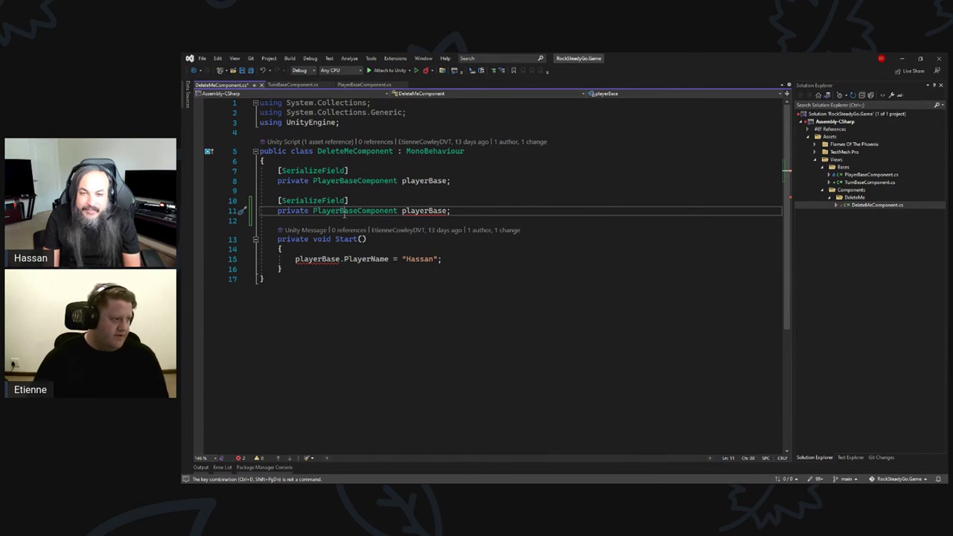
Change the duplicated field's type to TurnBaseComponent and import the Assets.Views.Bases namespace.
double_click(352, 212)
key("Delete")
key("ctrl+space")
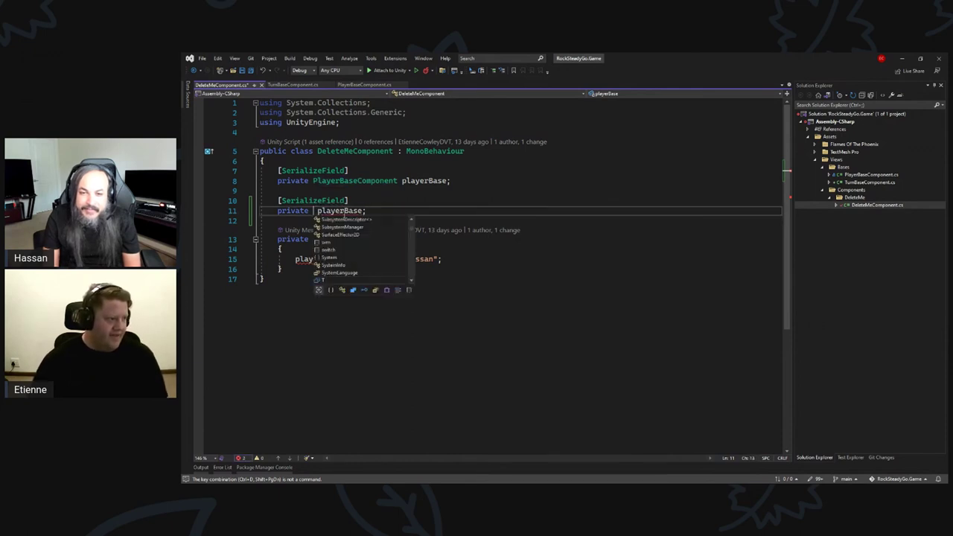
type("T")
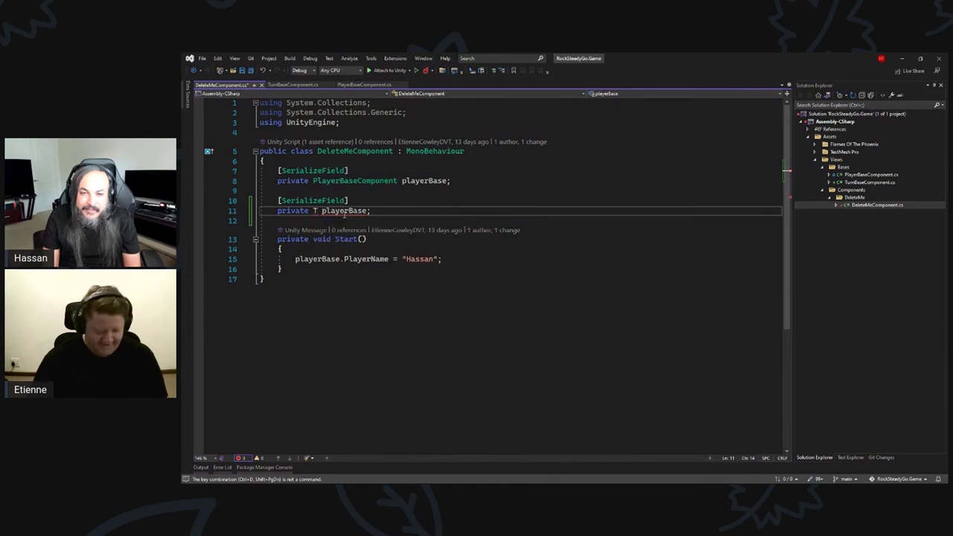
type(" urn")
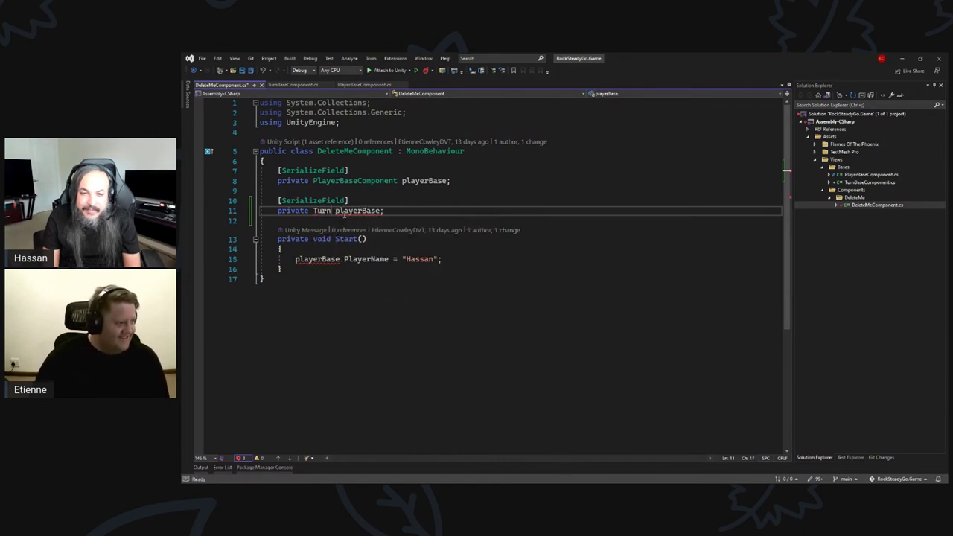
type("BaseCompo")
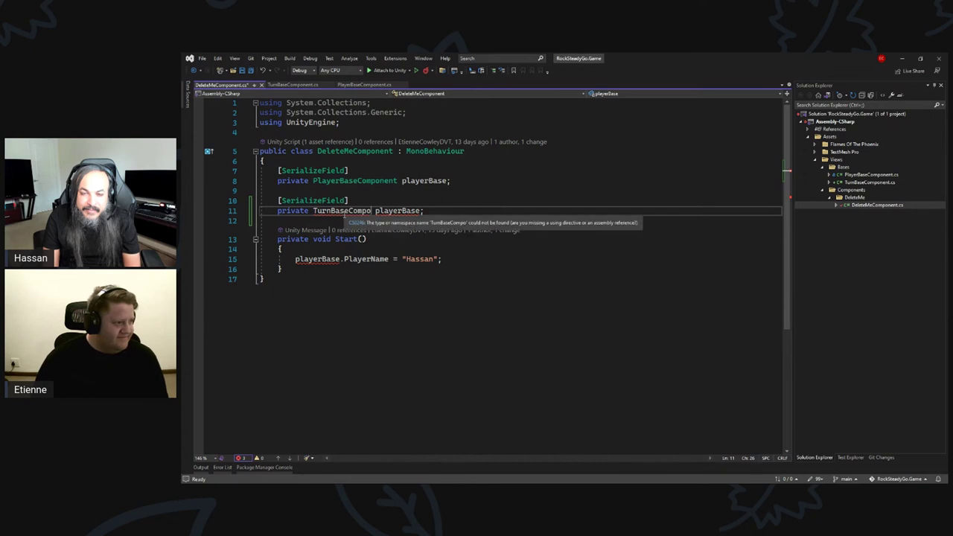
type("nent")
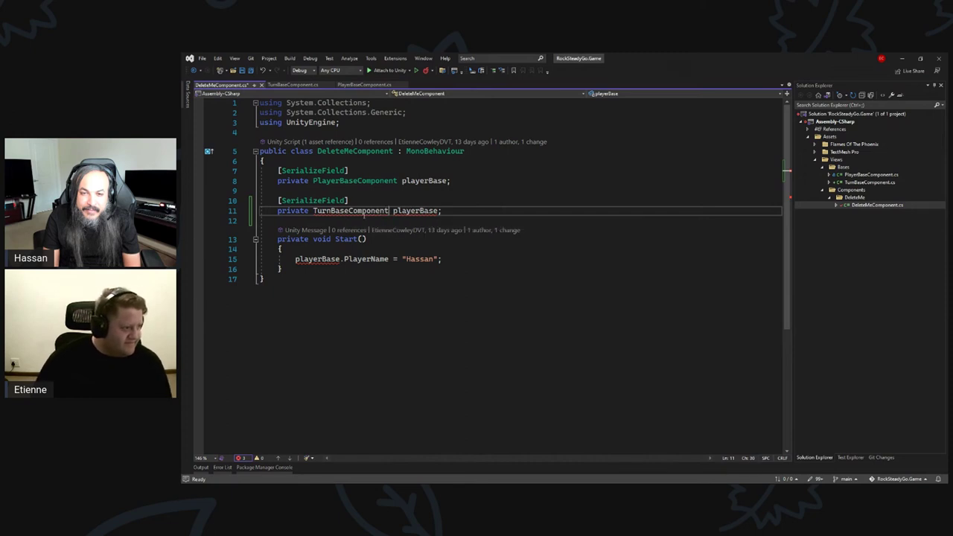
key("ctrl+period")
key("Return")
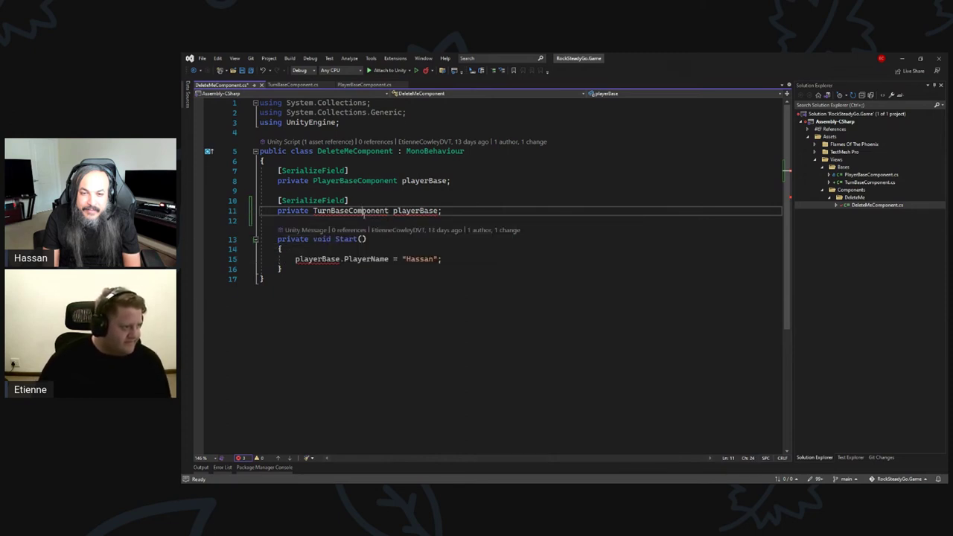
Rename the TurnBaseComponent field to turnBase and save the script.
double_click(412, 220)
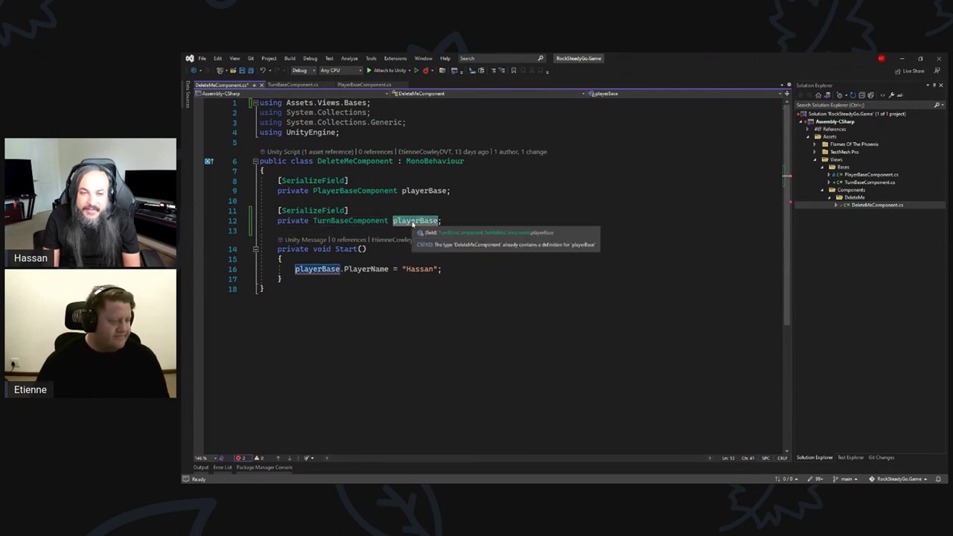
type("turnBase")
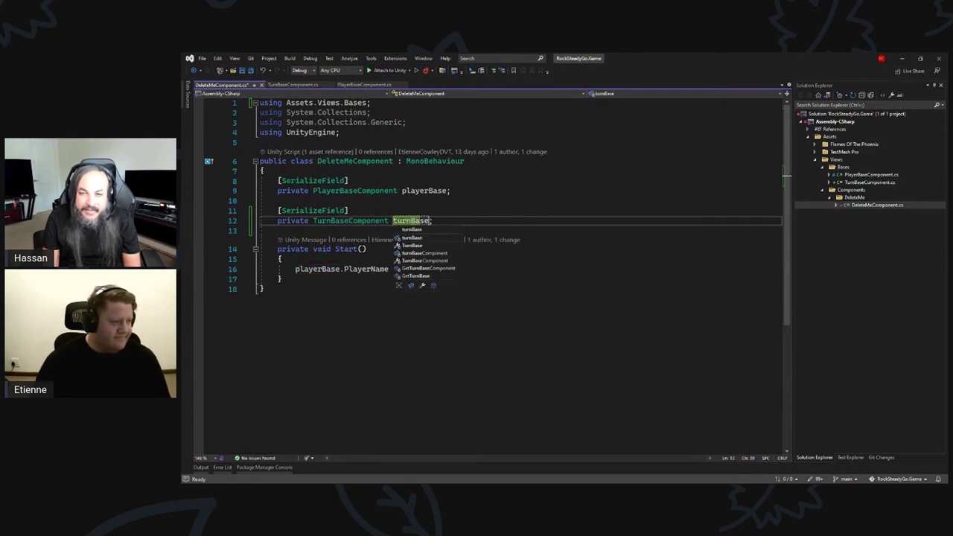
key("ctrl+s")
Add a turnBase.On(); call after the PlayerName assignment in the Start method and save the script.
left_click(468, 276)
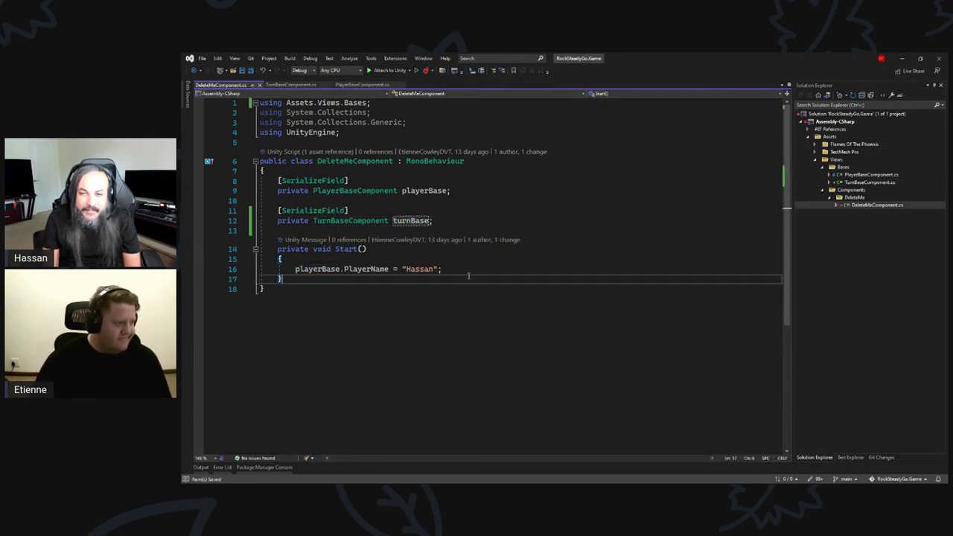
left_click(516, 267)
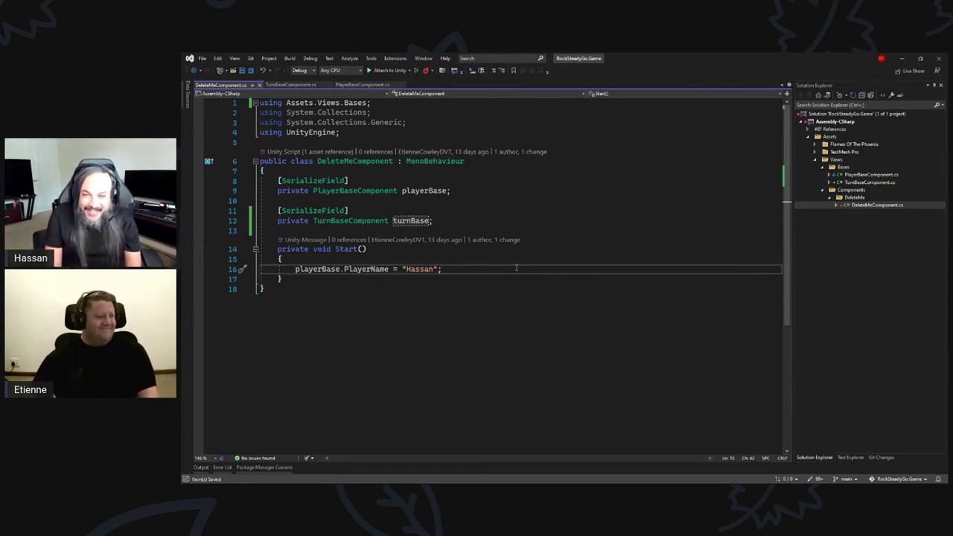
left_click(481, 220)
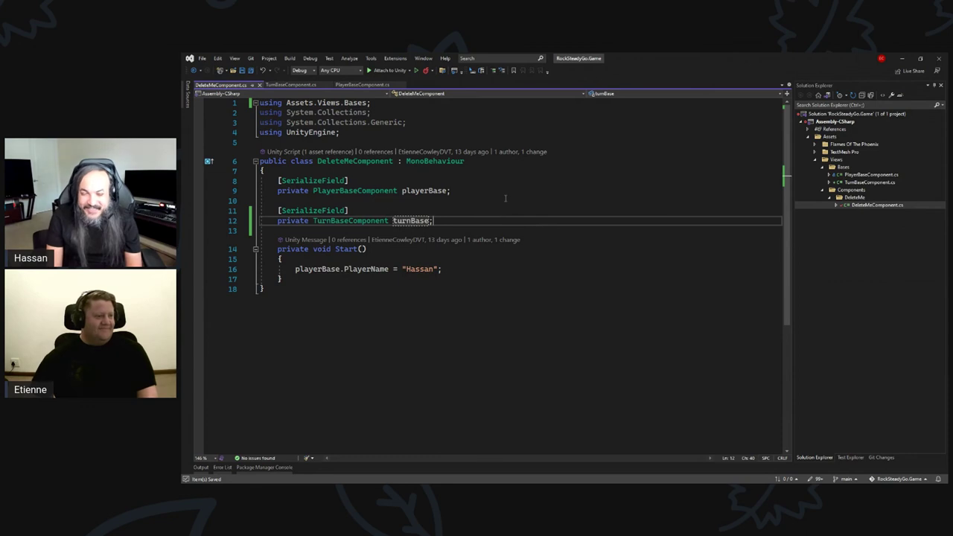
key("Down")
key("Down")
key("Down")
key("Down")
key("End")
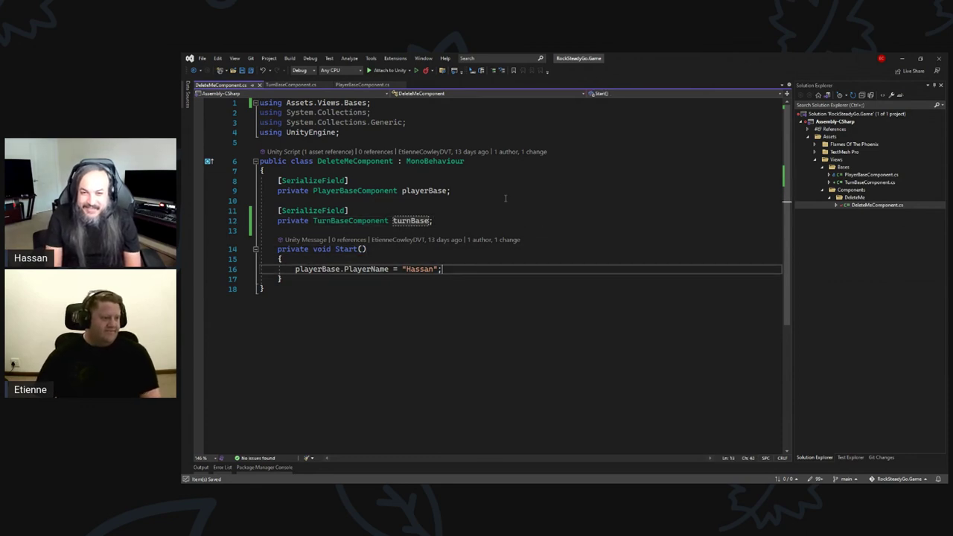
key("Return")
type("turn")
key("Tab")
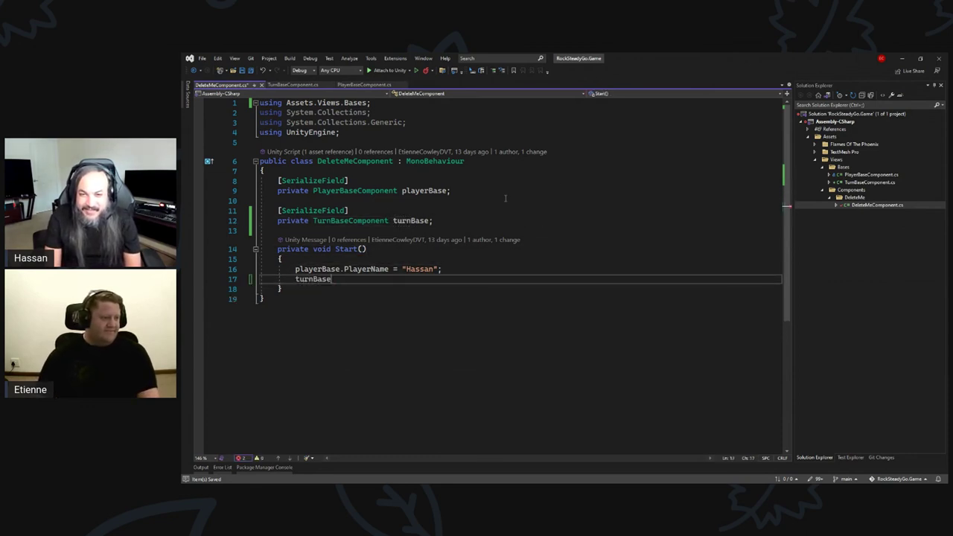
type(".On")
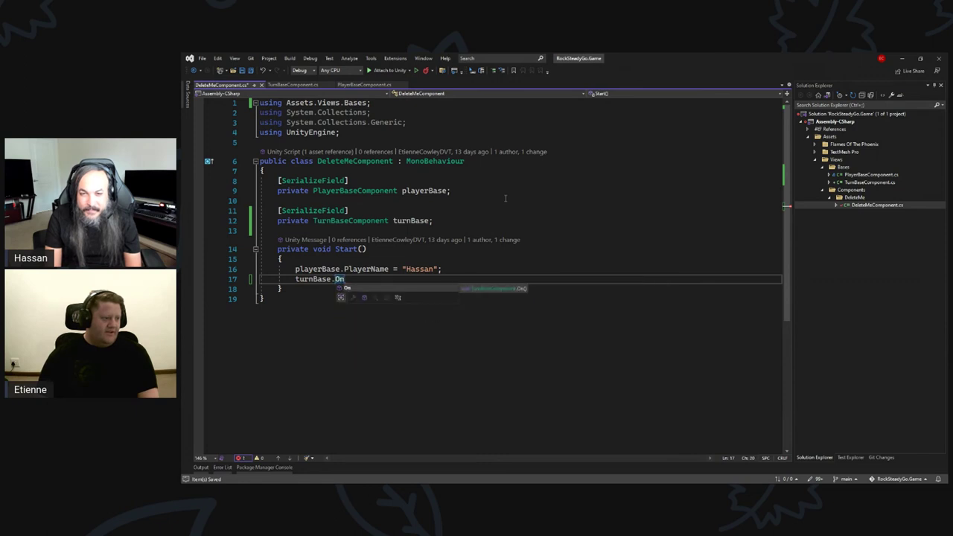
type("();")
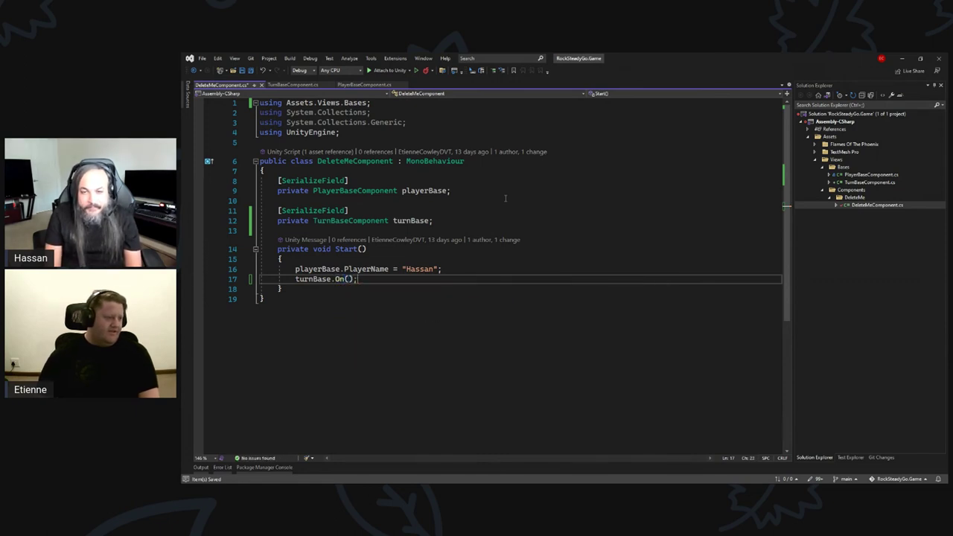
key("ctrl+s")
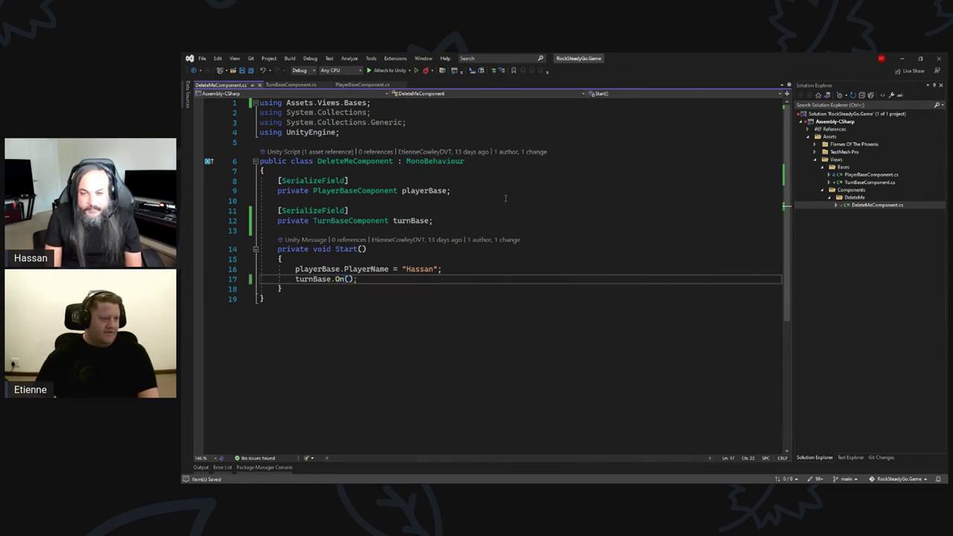
Switch to Unity, select the Flame object, and turn its particle system's Looping option off and back on.
left_click(904, 58)
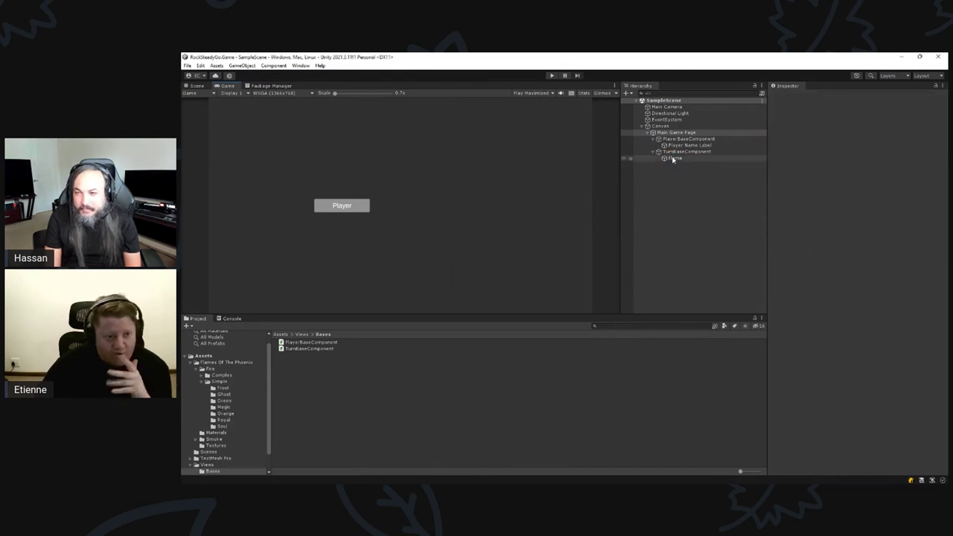
left_click(673, 159)
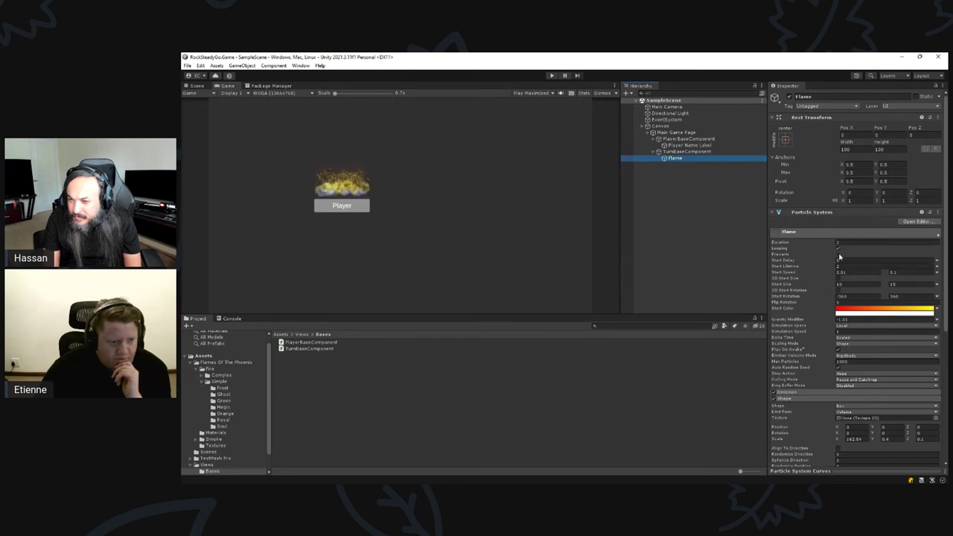
left_click(839, 250)
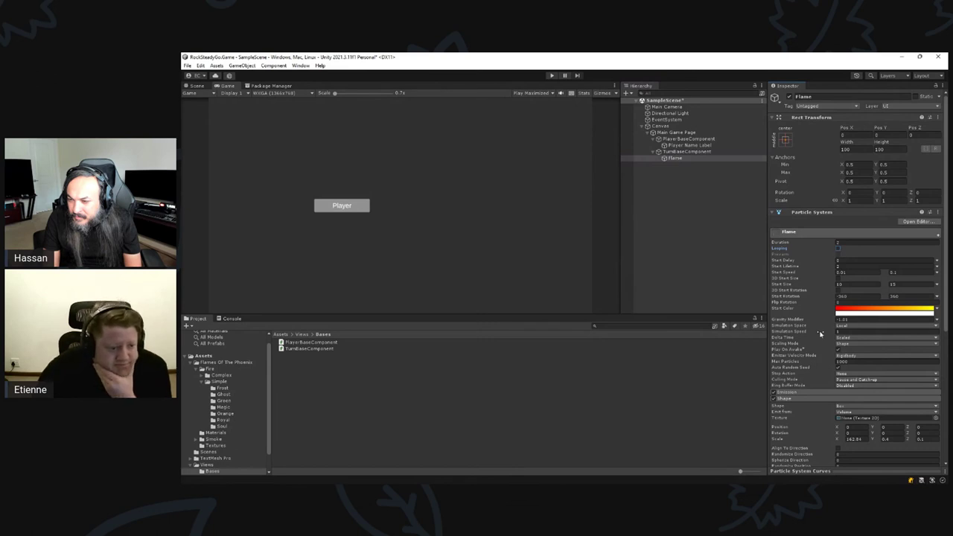
left_click(839, 250)
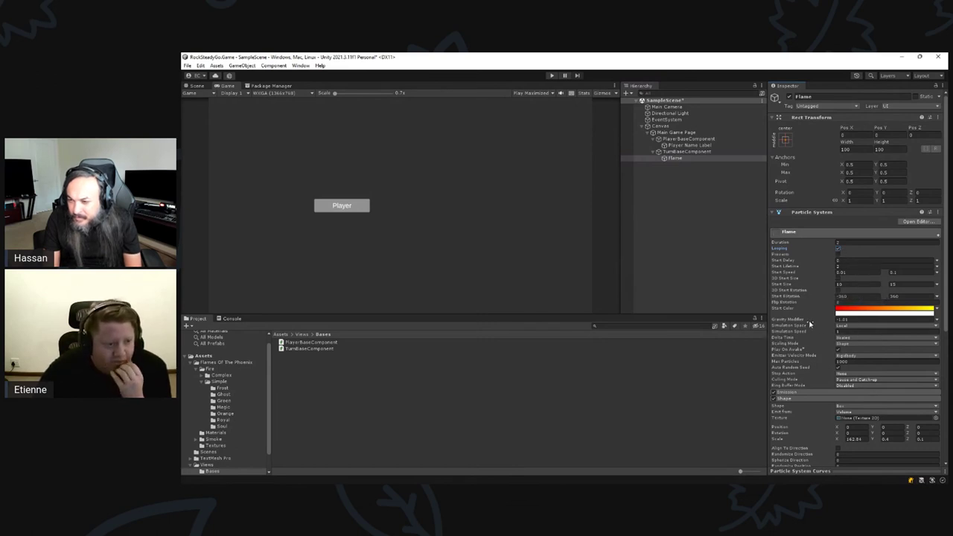
Examine the Flame particle system's main settings and its modules.
scroll(799, 349, "down", 2)
scroll(799, 349, "down", 2)
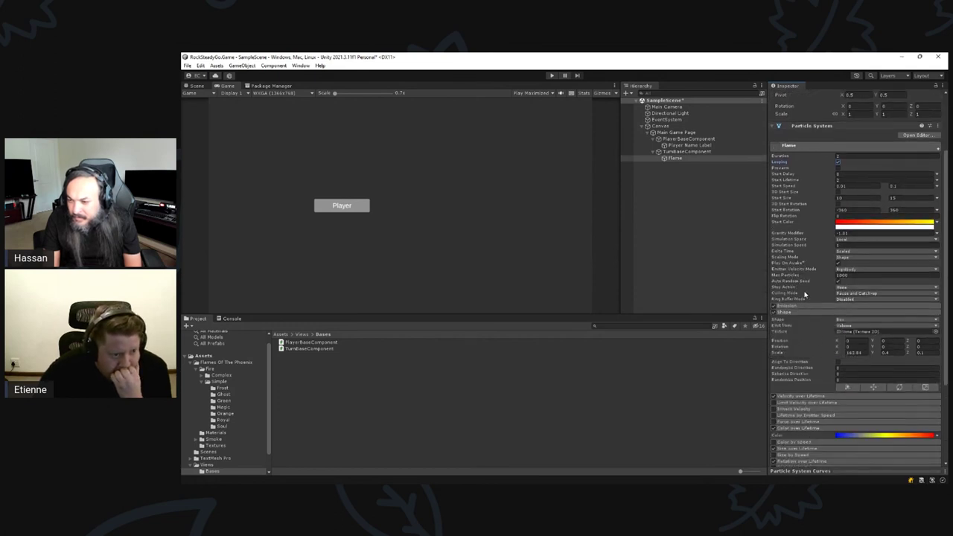
scroll(805, 284, "up", 2)
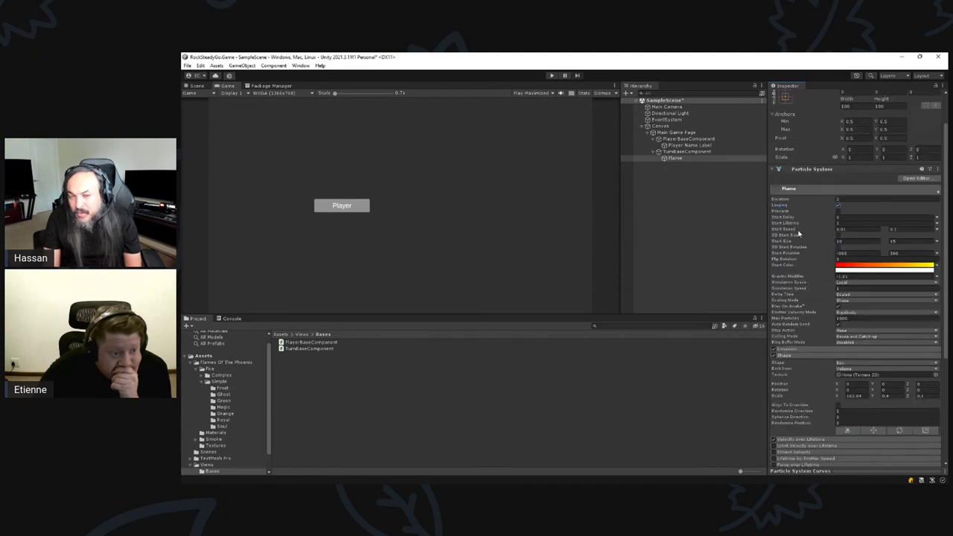
left_click(828, 192)
left_click(828, 191)
left_click(828, 191)
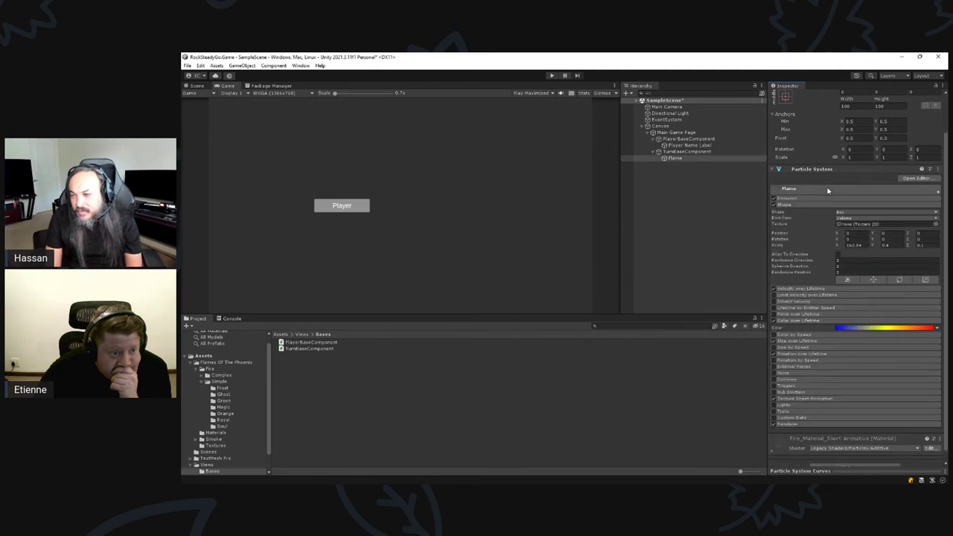
left_click(827, 191)
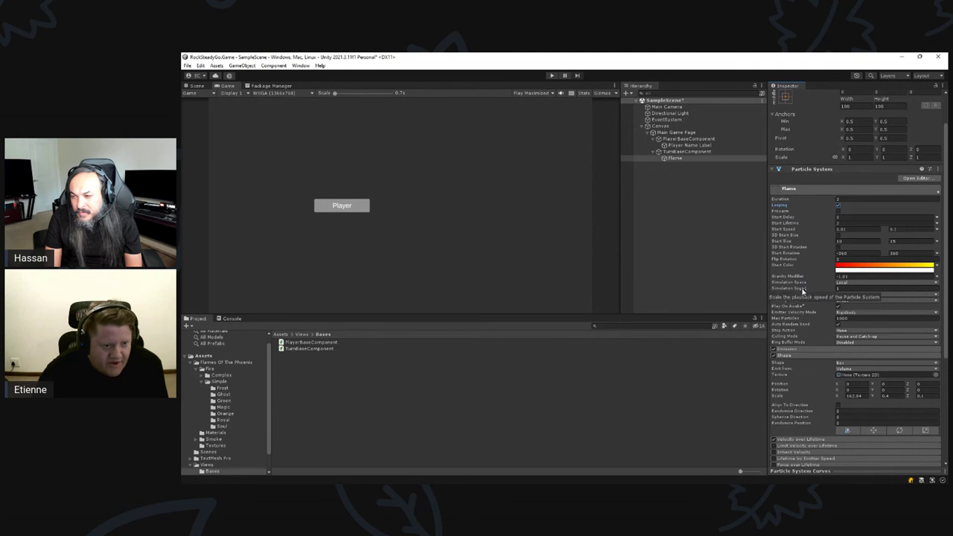
scroll(802, 294, "down", 5)
scroll(804, 307, "down", 1)
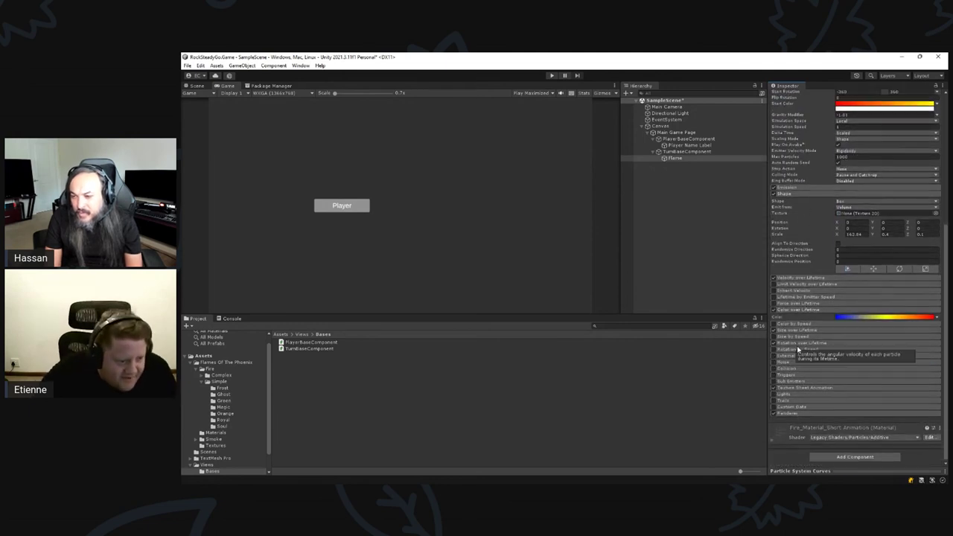
scroll(804, 339, "up", 4)
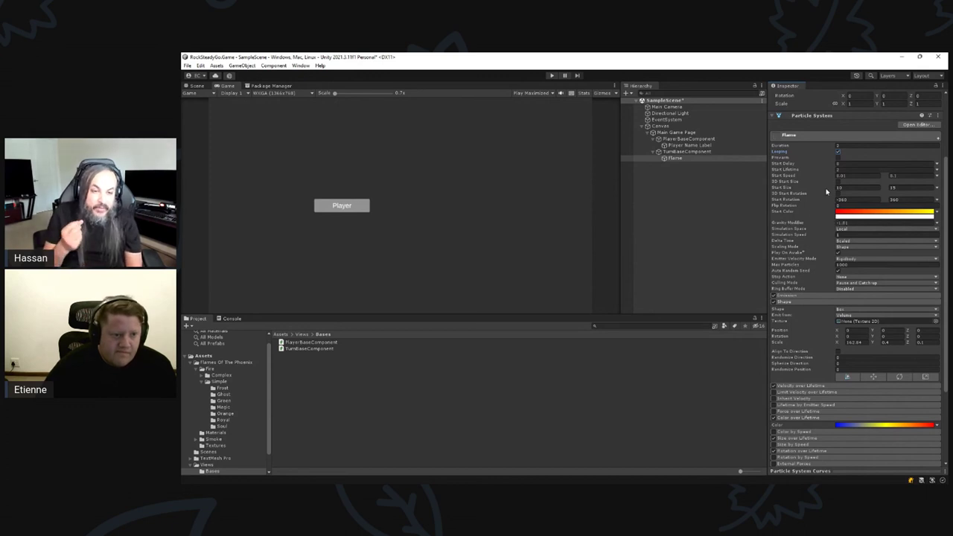
Set the Flame's Start Color mode to Color and play the particle effect in the Scene view.
left_click(937, 214)
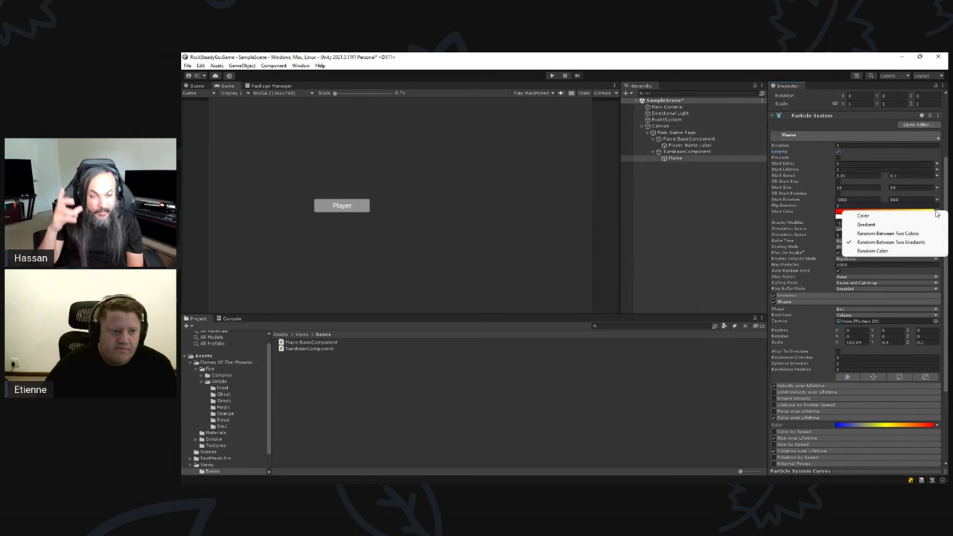
left_click(898, 217)
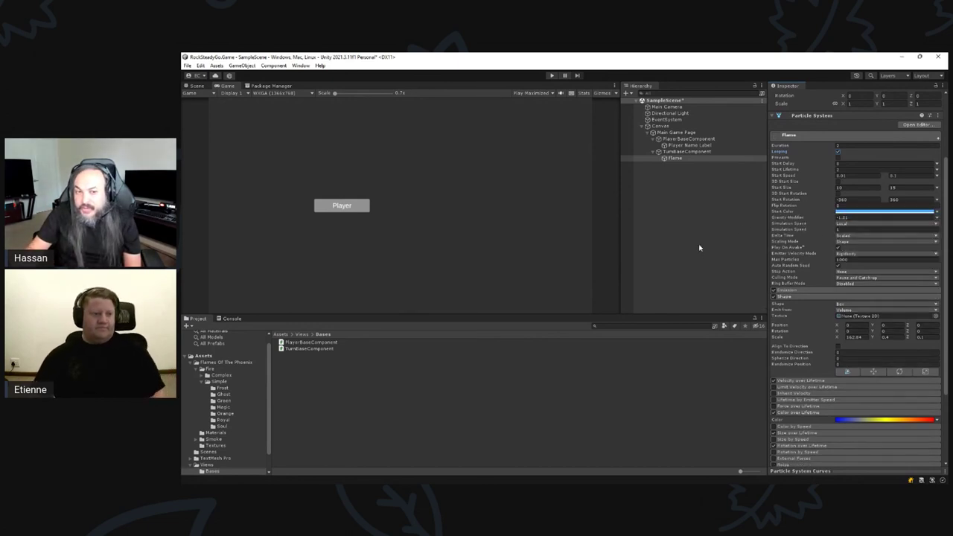
left_click(197, 86)
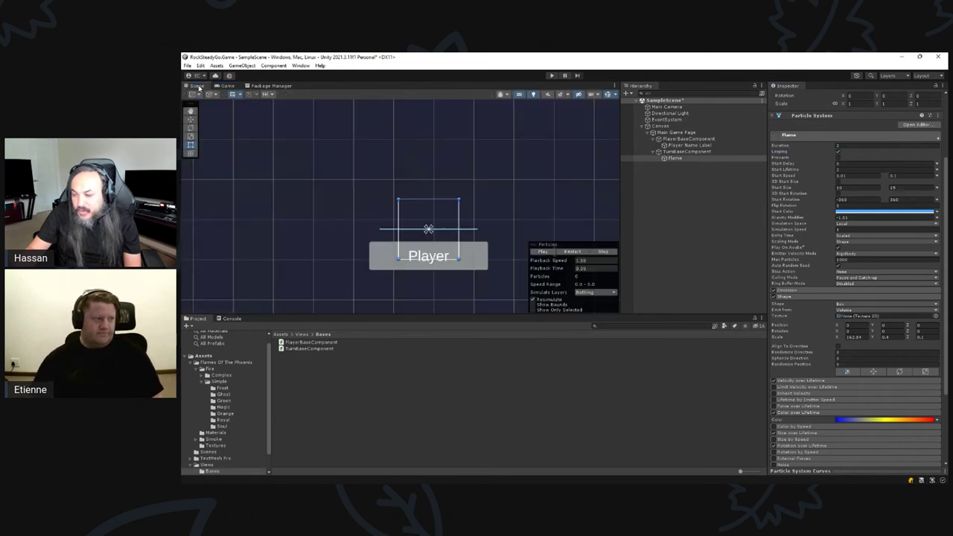
left_click(551, 251)
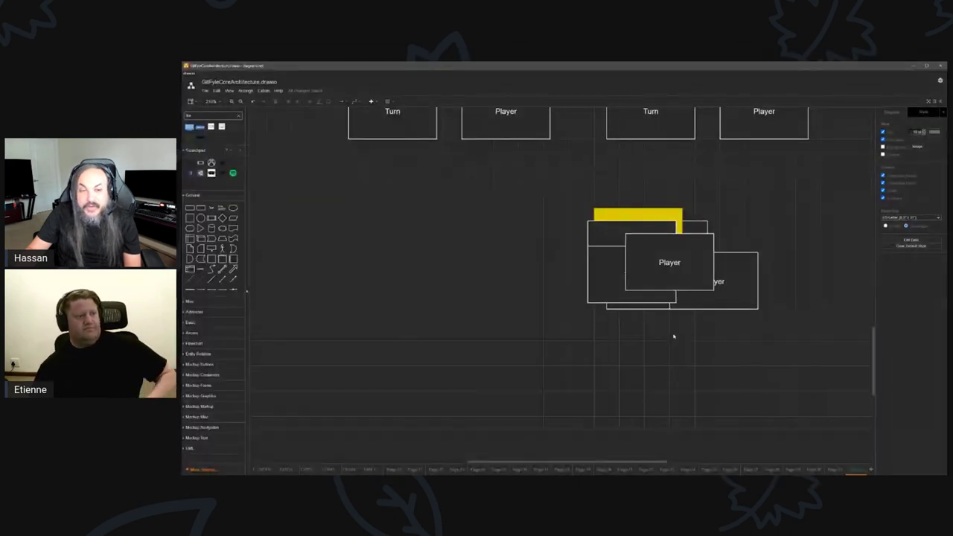
In the draw.io diagram, replace the overlapping Player shapes with two rounded boxes side by side labelled TURN and PLAYER.
left_click_drag(819, 164, 512, 385)
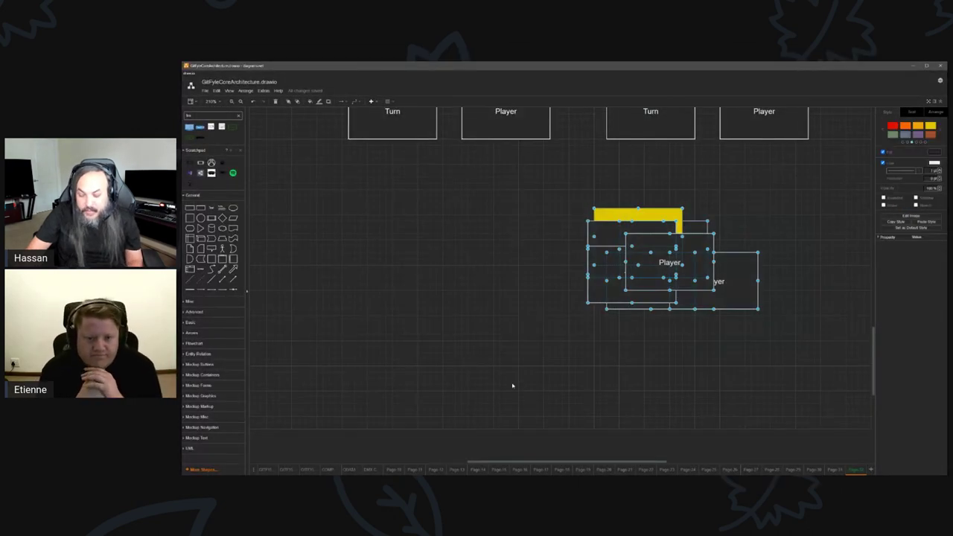
key("Delete")
left_click_drag(212, 217, 676, 353)
left_click_drag(203, 205, 549, 353)
double_click(662, 354)
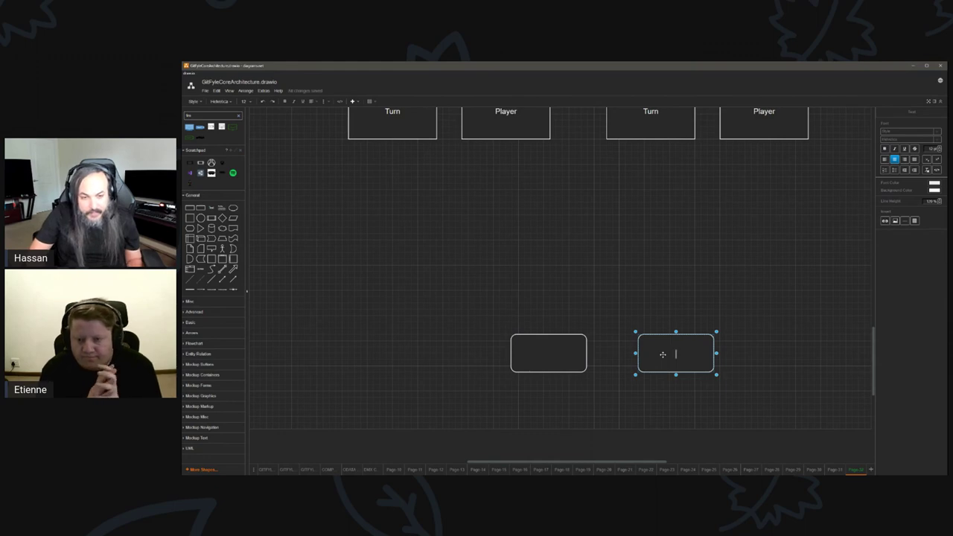
type("PLAYER")
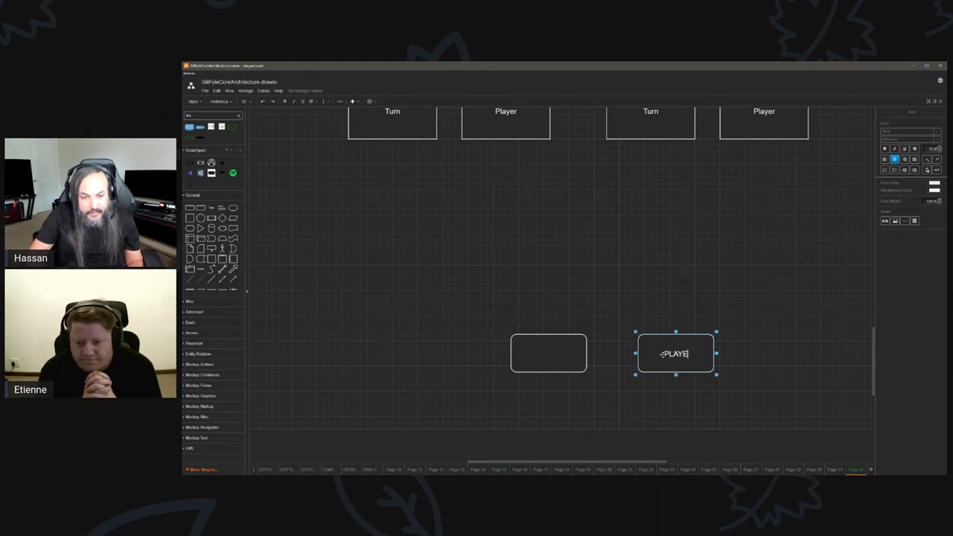
double_click(567, 354)
type("TURN")
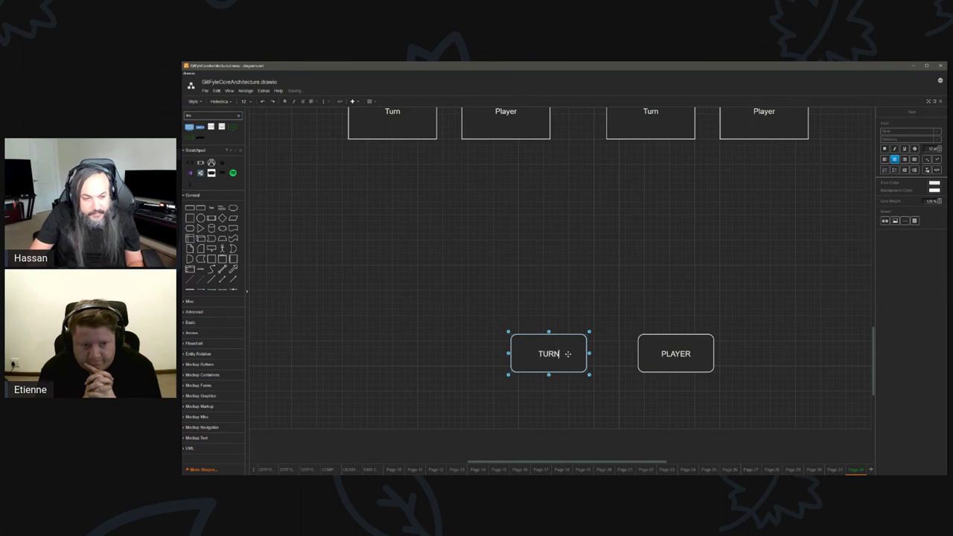
Duplicate the TURN box, place the copy centred above the two boxes, and relabel it PLAYER TURN.
left_click(497, 317)
left_click(553, 357)
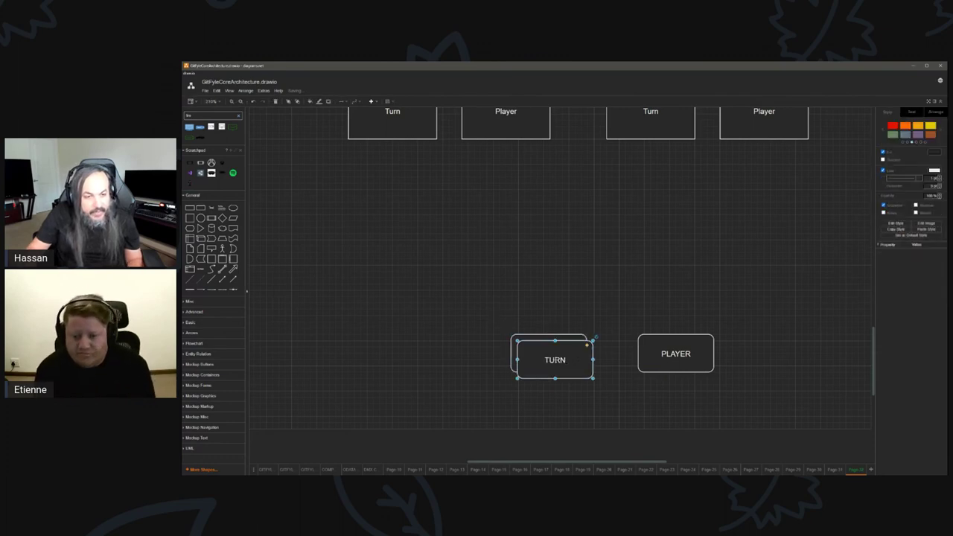
left_click_drag(552, 357, 606, 272, "ctrl")
double_click(606, 272)
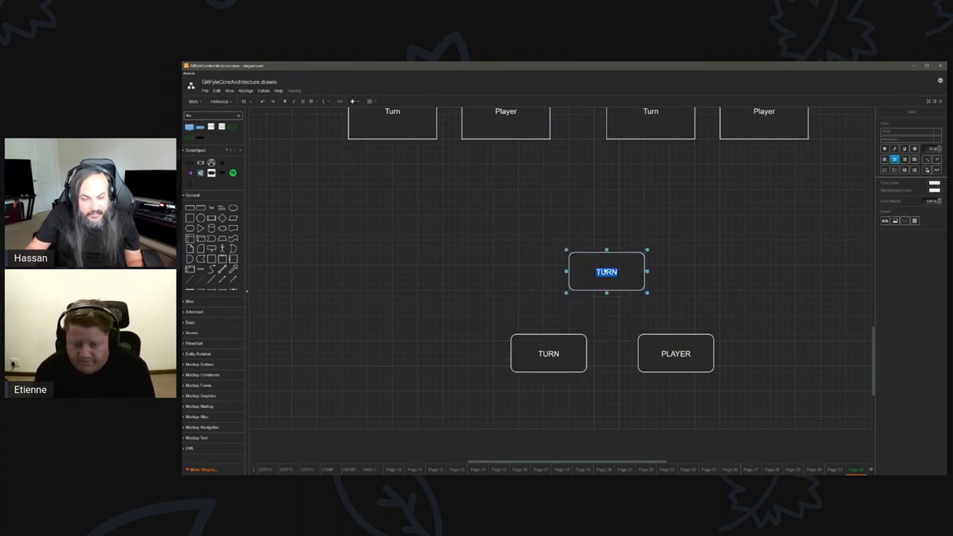
type("PLAYER TURN")
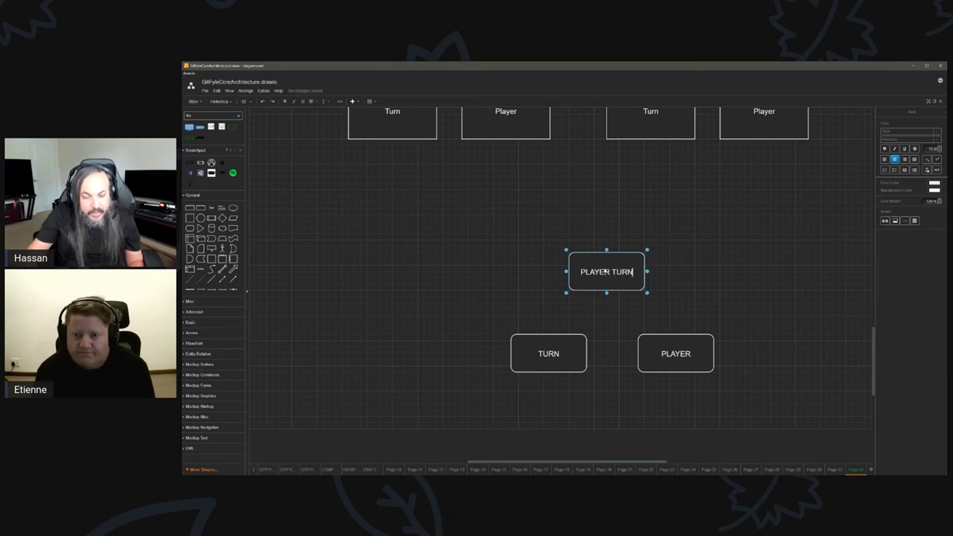
left_click(609, 303)
Connect the PLAYER TURN box with arrows down to the PLAYER and TURN boxes.
left_click(601, 283)
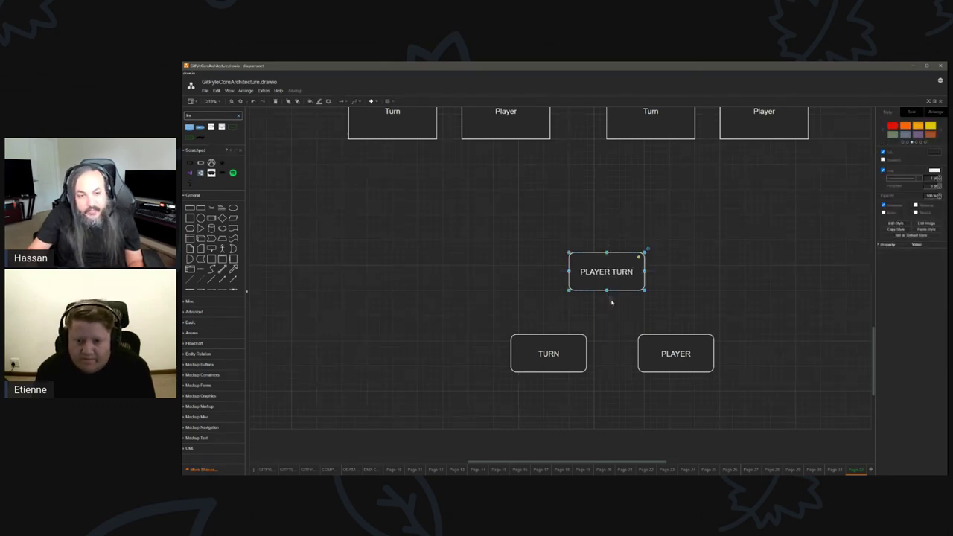
left_click_drag(609, 296, 679, 350)
left_click(607, 272)
left_click_drag(608, 296, 693, 343)
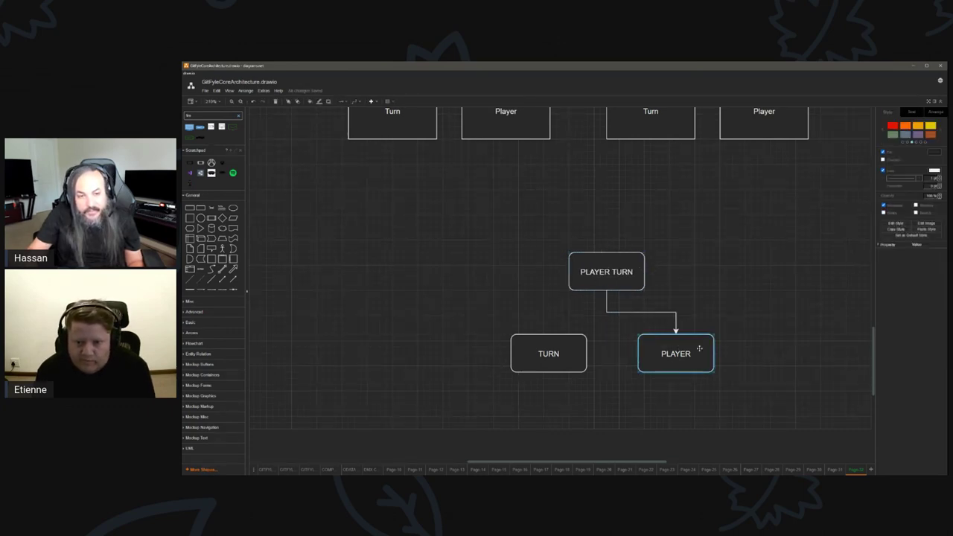
left_click(638, 255)
left_click_drag(606, 298, 519, 338)
left_click(385, 291)
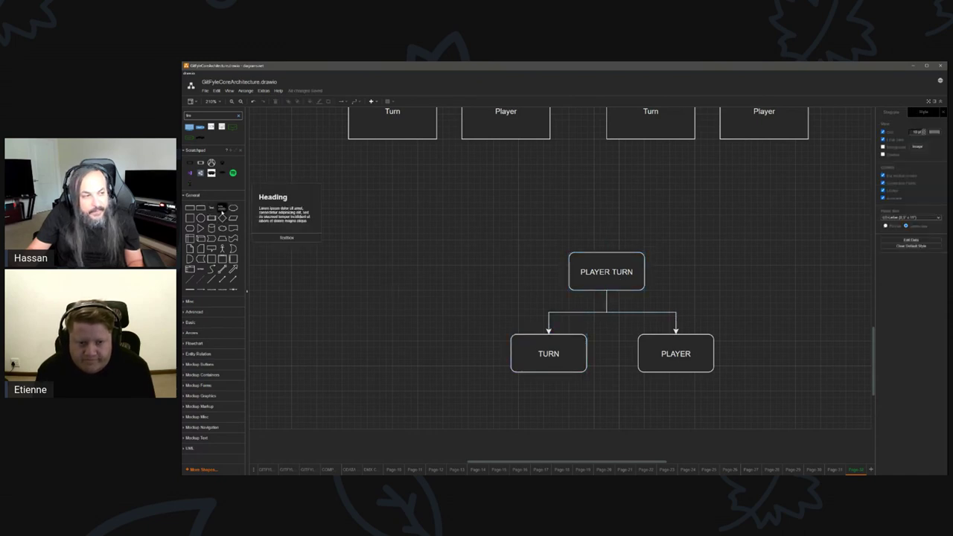
Add a cloud labelled PLAYER NAME and TURN ON/OFF above the PLAYER TURN box and shift it up and to the left.
left_click_drag(190, 228, 569, 190)
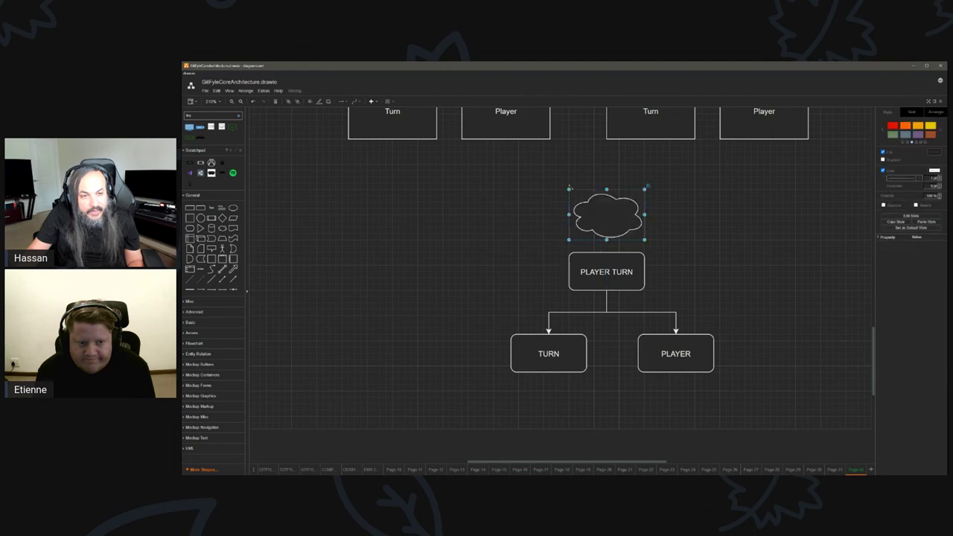
double_click(604, 215)
type("PLAYER NAME ")
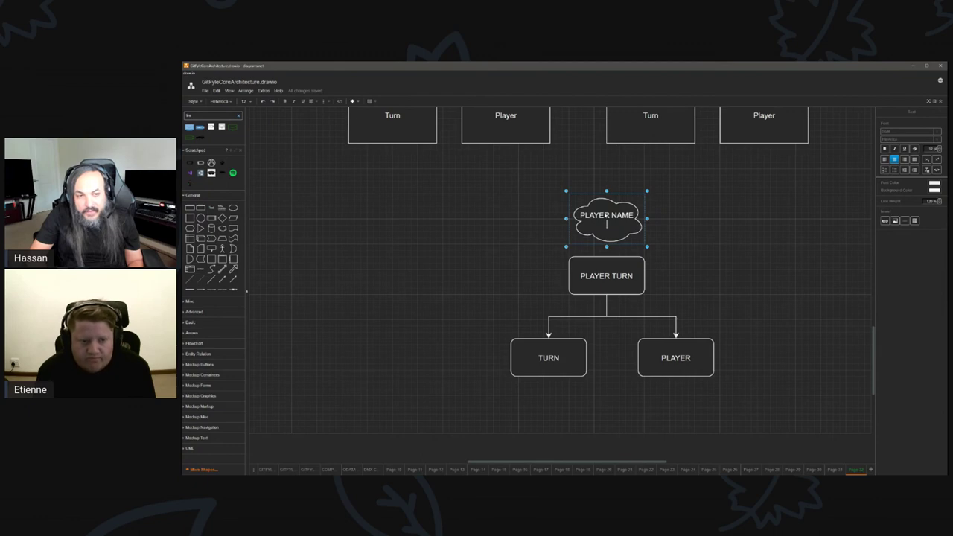
type("TURN ON/OFF")
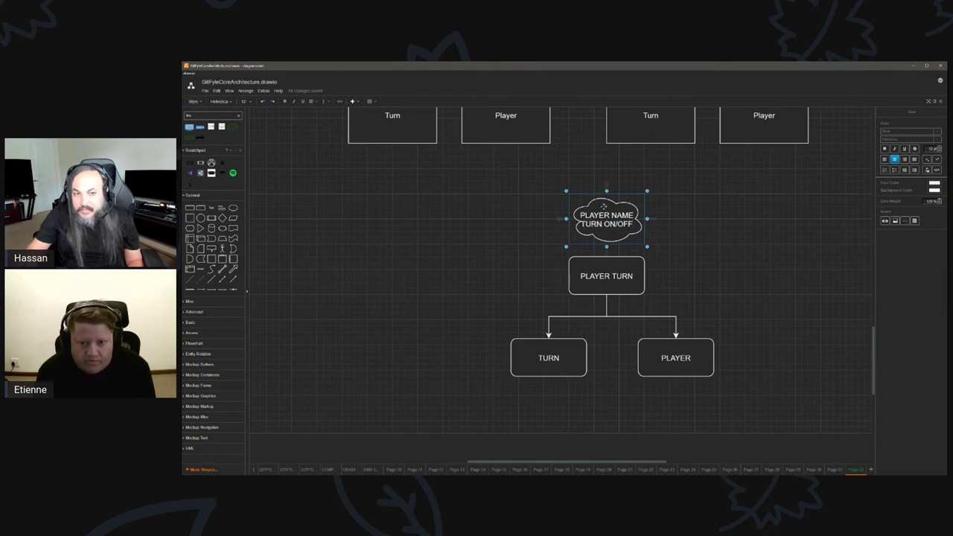
left_click(680, 273)
left_click_drag(617, 233, 572, 215)
Add a rectangle behind the PLAYER TURN, TURN and PLAYER boxes as a frame and centre it around them.
left_click_drag(190, 208, 745, 395)
right_click(680, 368)
left_click(701, 440)
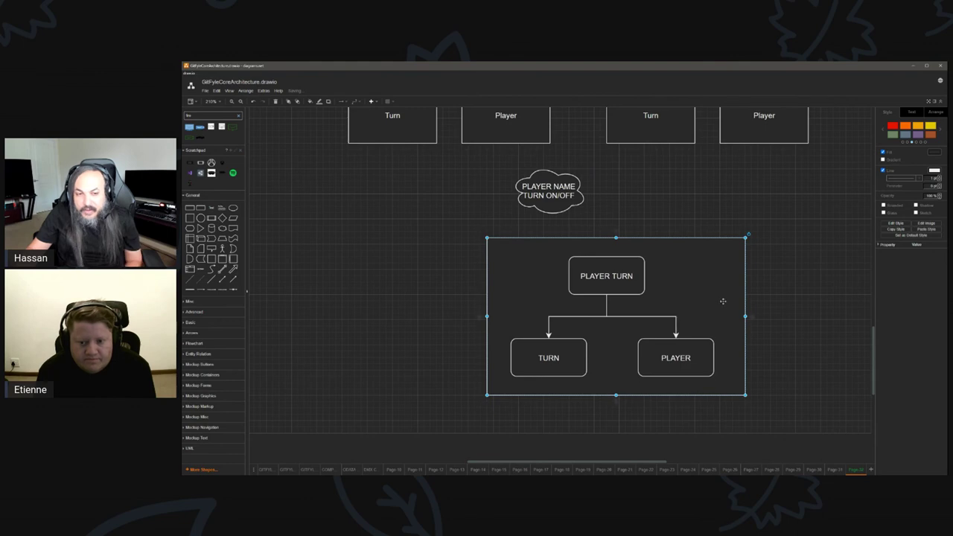
left_click_drag(722, 302, 713, 303)
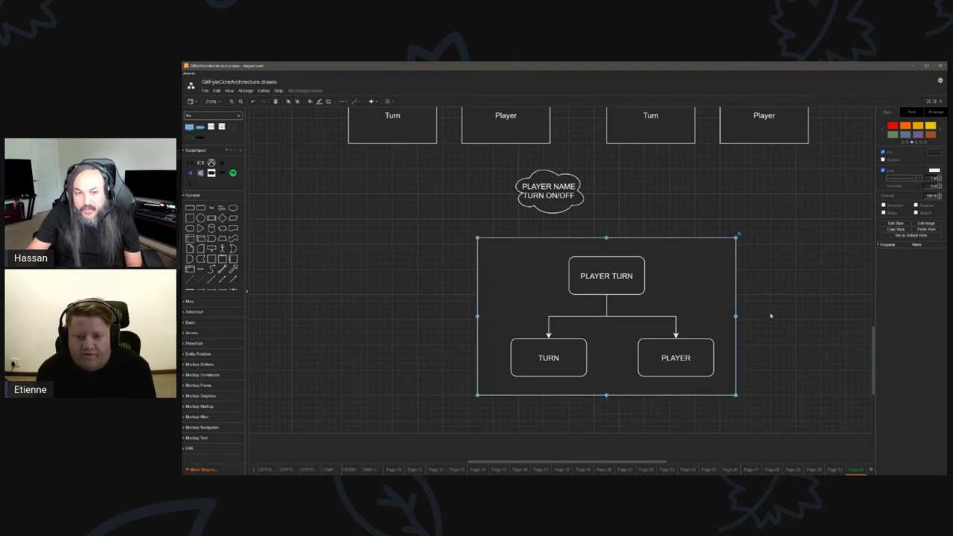
Move the framed PLAYER TURN group further left on the canvas and delete the selected item near its old place.
left_click_drag(765, 222, 450, 429)
left_click_drag(505, 303, 295, 303)
left_click(510, 232)
left_click_drag(637, 199, 689, 274)
key("Delete")
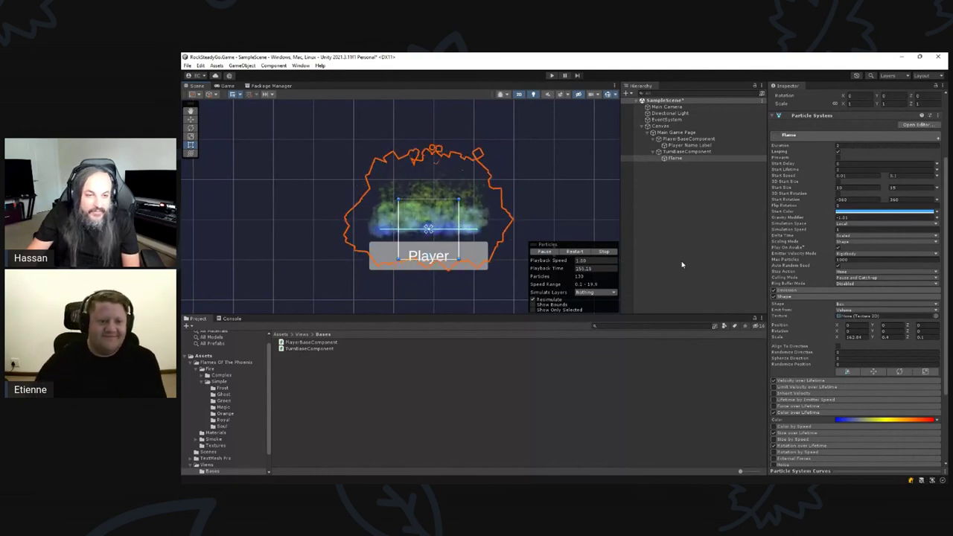
Switch back to Unity and deselect the Flame object.
left_click(654, 265)
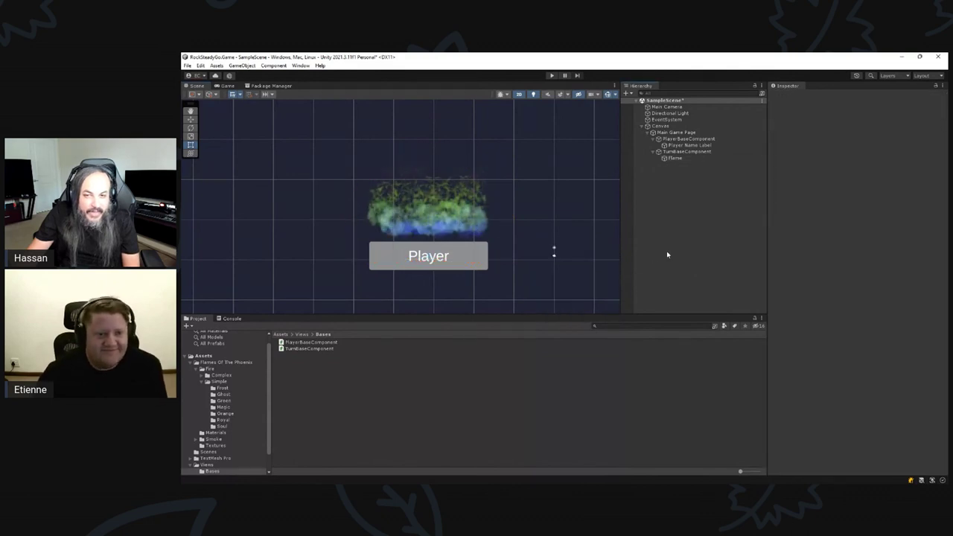